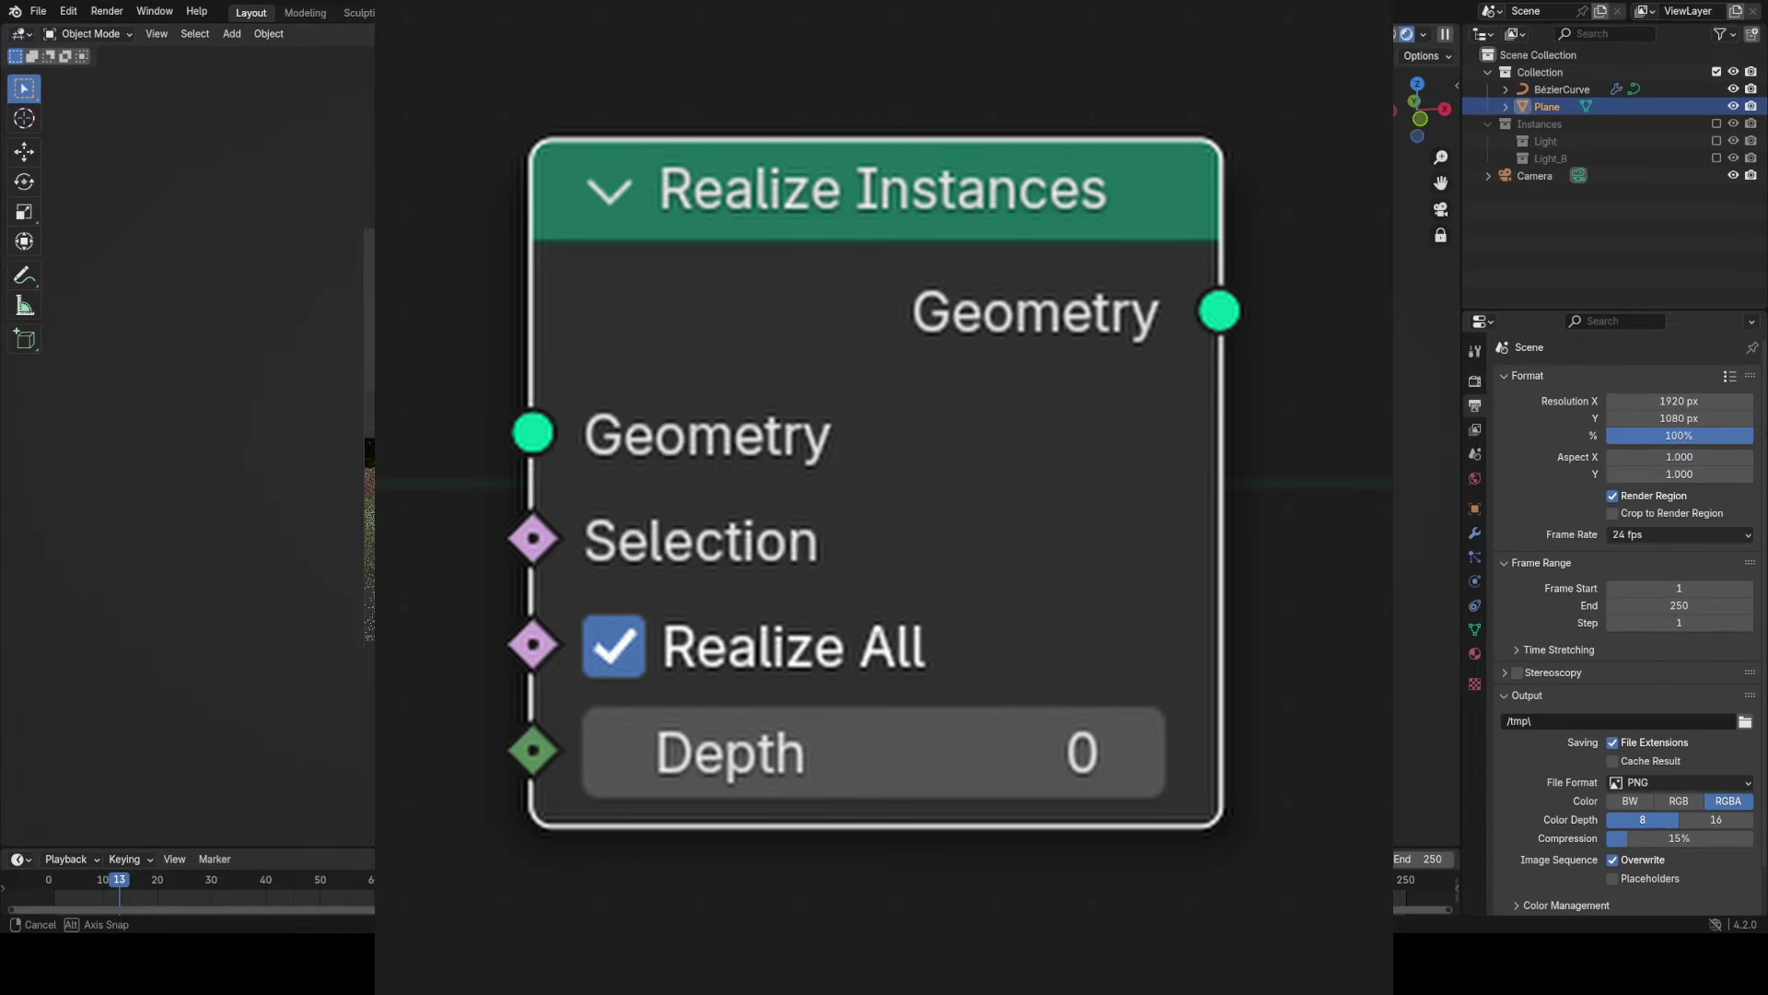
{"action": "middle_click_drag", "start_coordinate": [829, 433], "coordinate": [1014, 608]}
{"action": "left_click", "coordinate": [1562, 90]}
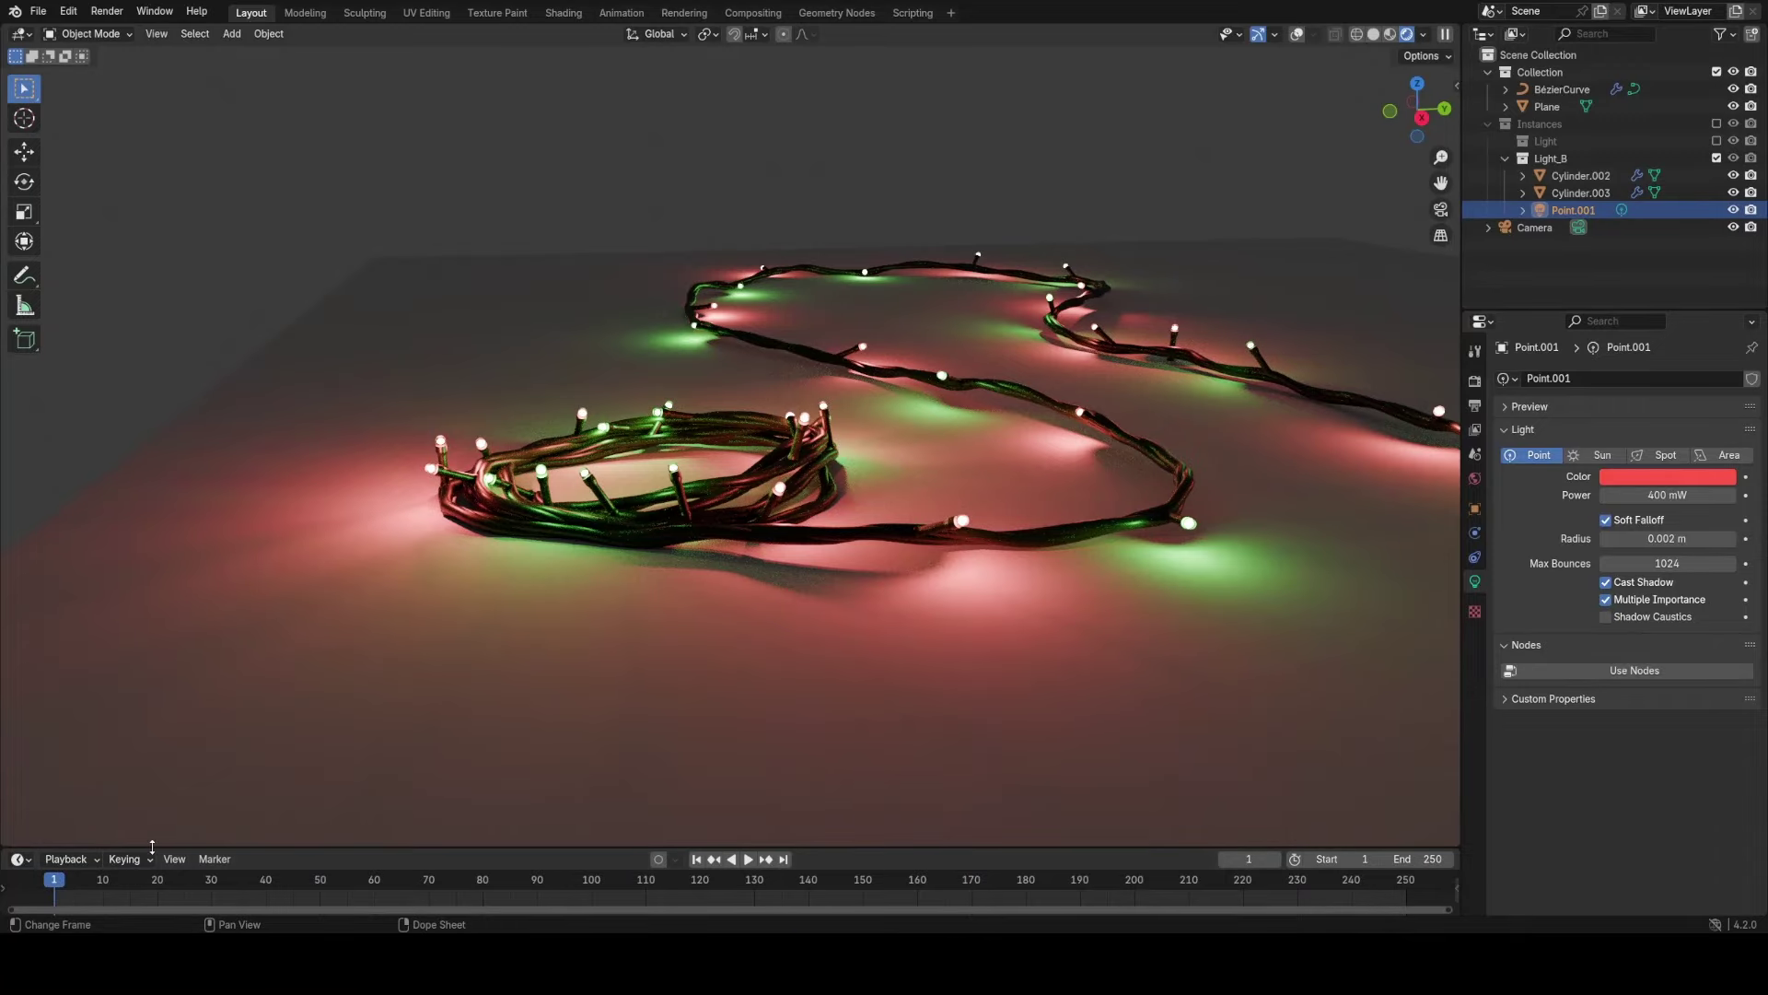
{"action": "left_click_drag", "start_coordinate": [152, 846], "coordinate": [152, 662]}
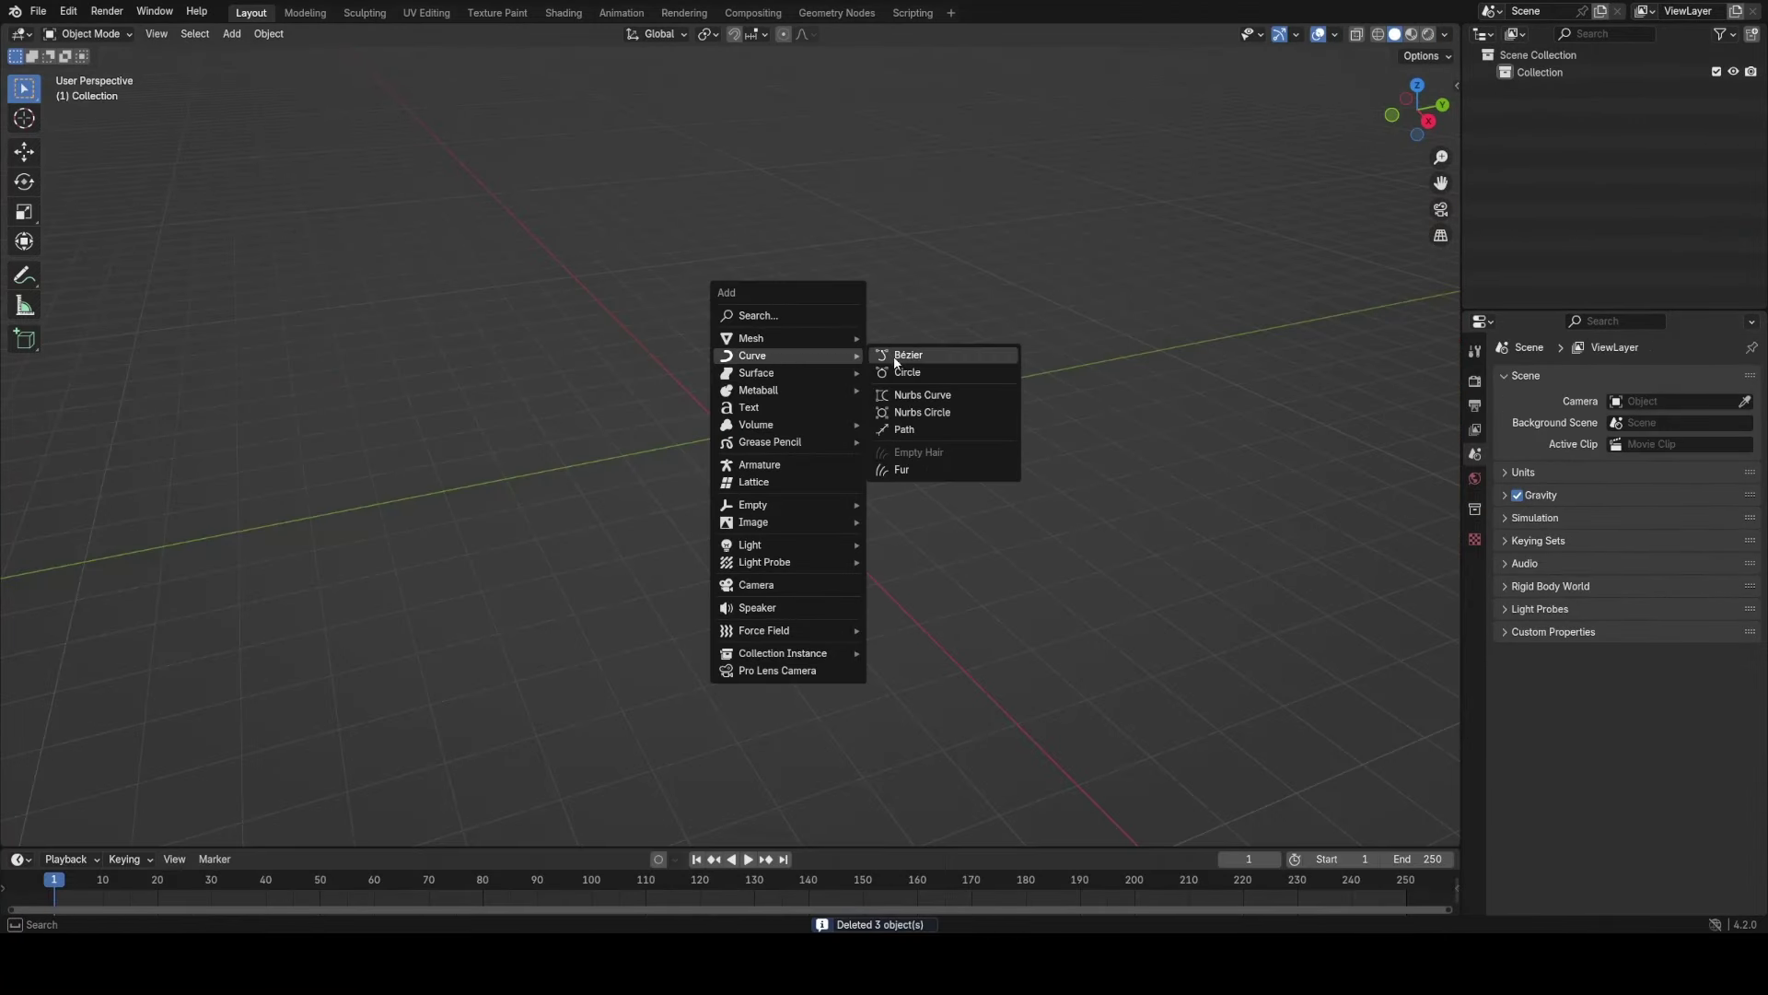
Add a Bézier curve to the empty scene and name its geometry node tree FairyLights.
{"action": "left_click", "coordinate": [895, 359]}
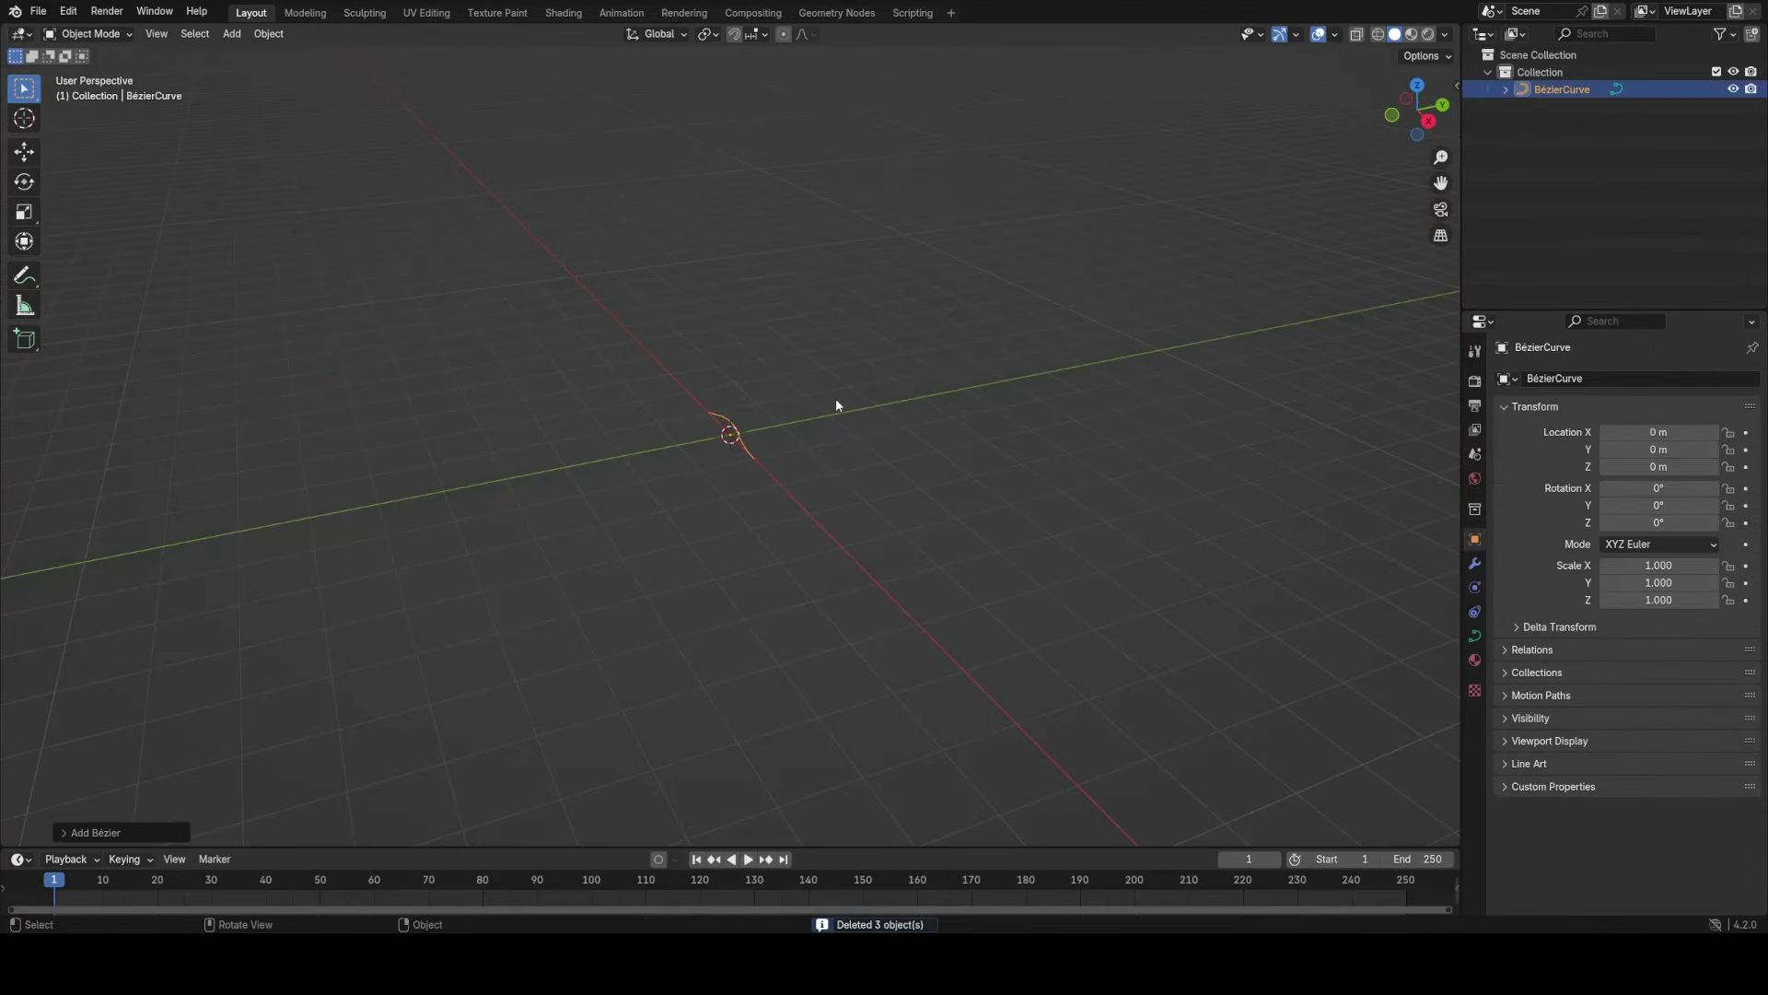
{"action": "middle_click_drag", "start_coordinate": [833, 418], "coordinate": [955, 541]}
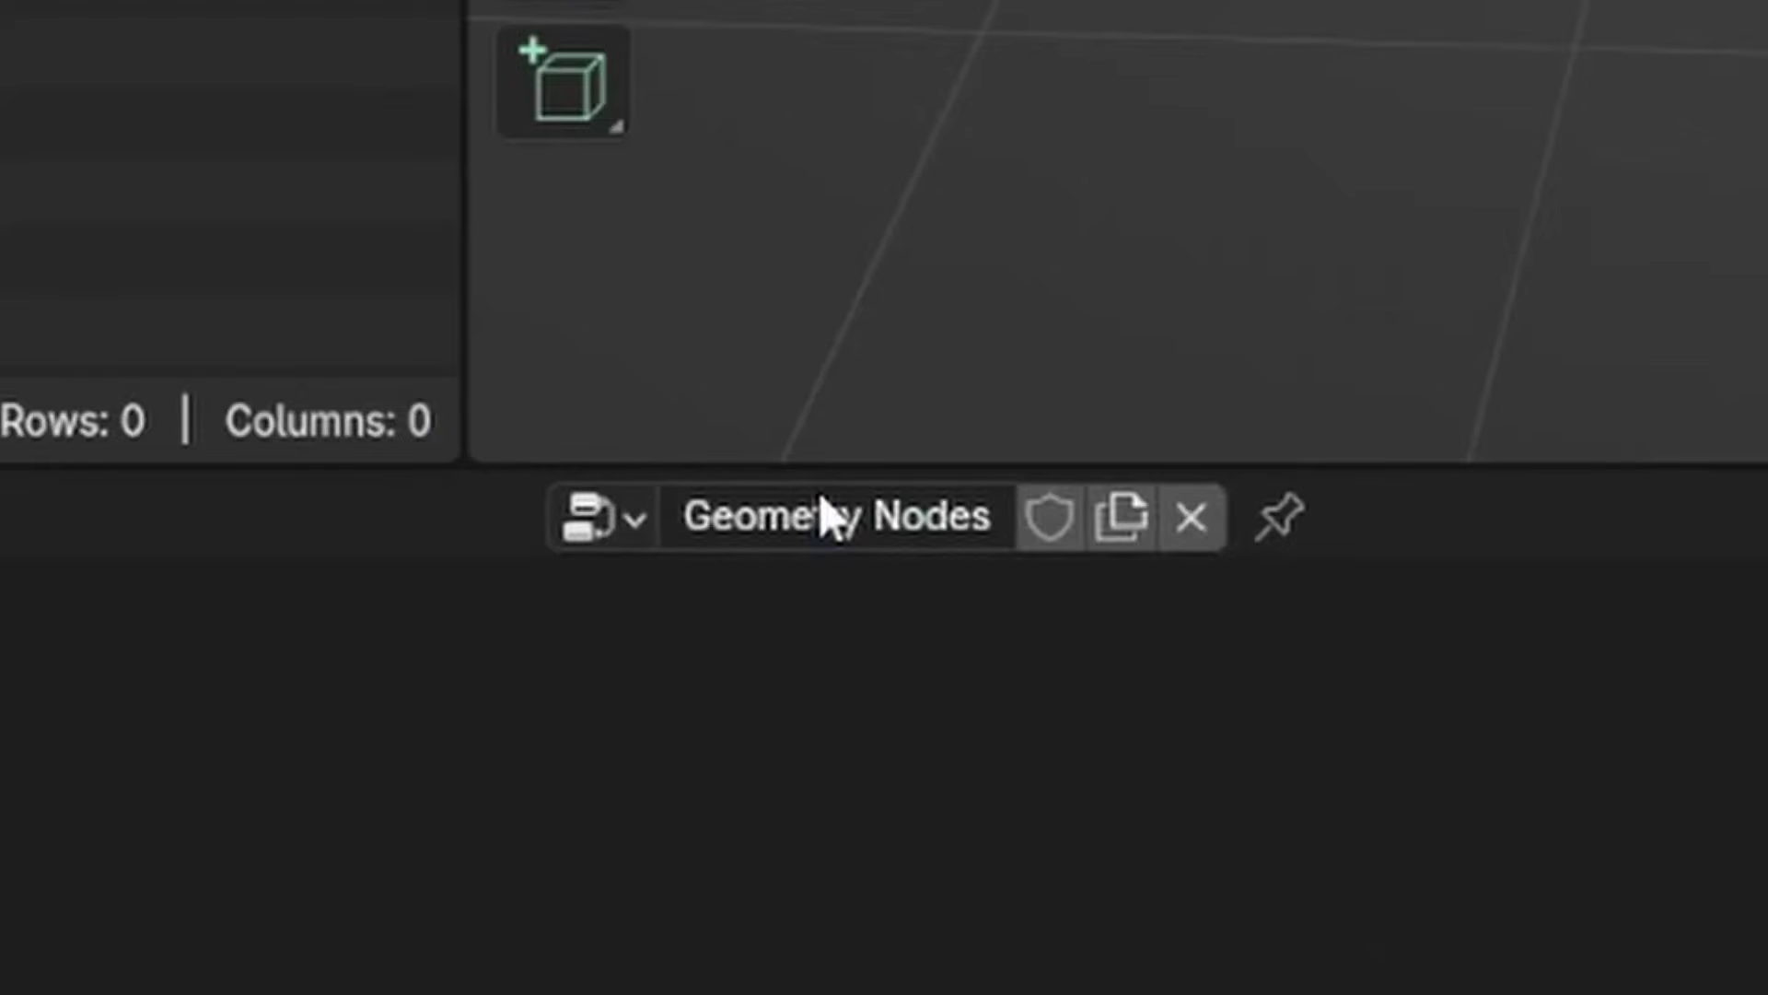
{"action": "double_click", "coordinate": [863, 530]}
{"action": "type", "text": "FairyLig"}
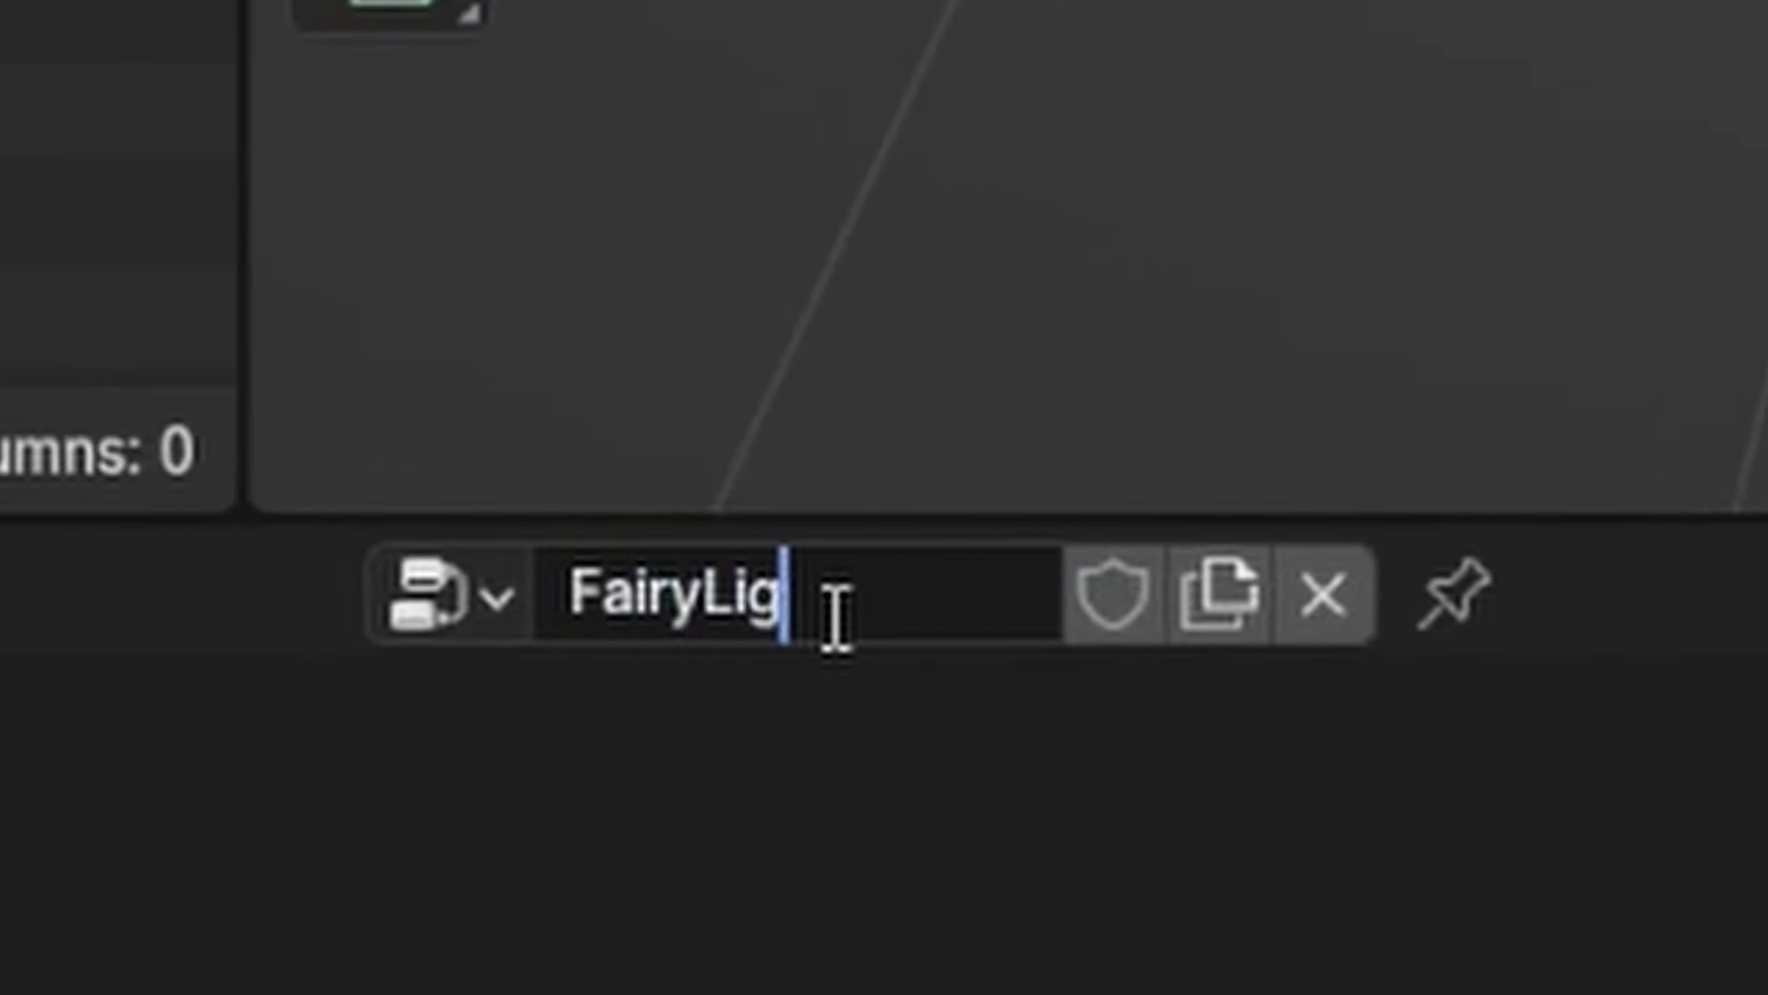
{"action": "type", "text": "hts"}
{"action": "key", "text": "Return"}
Insert a Curve to Mesh node between the Group Input and Group Output nodes.
{"action": "key", "text": "shift+a"}
{"action": "left_click", "coordinate": [695, 583]}
{"action": "type", "text": "curve to"}
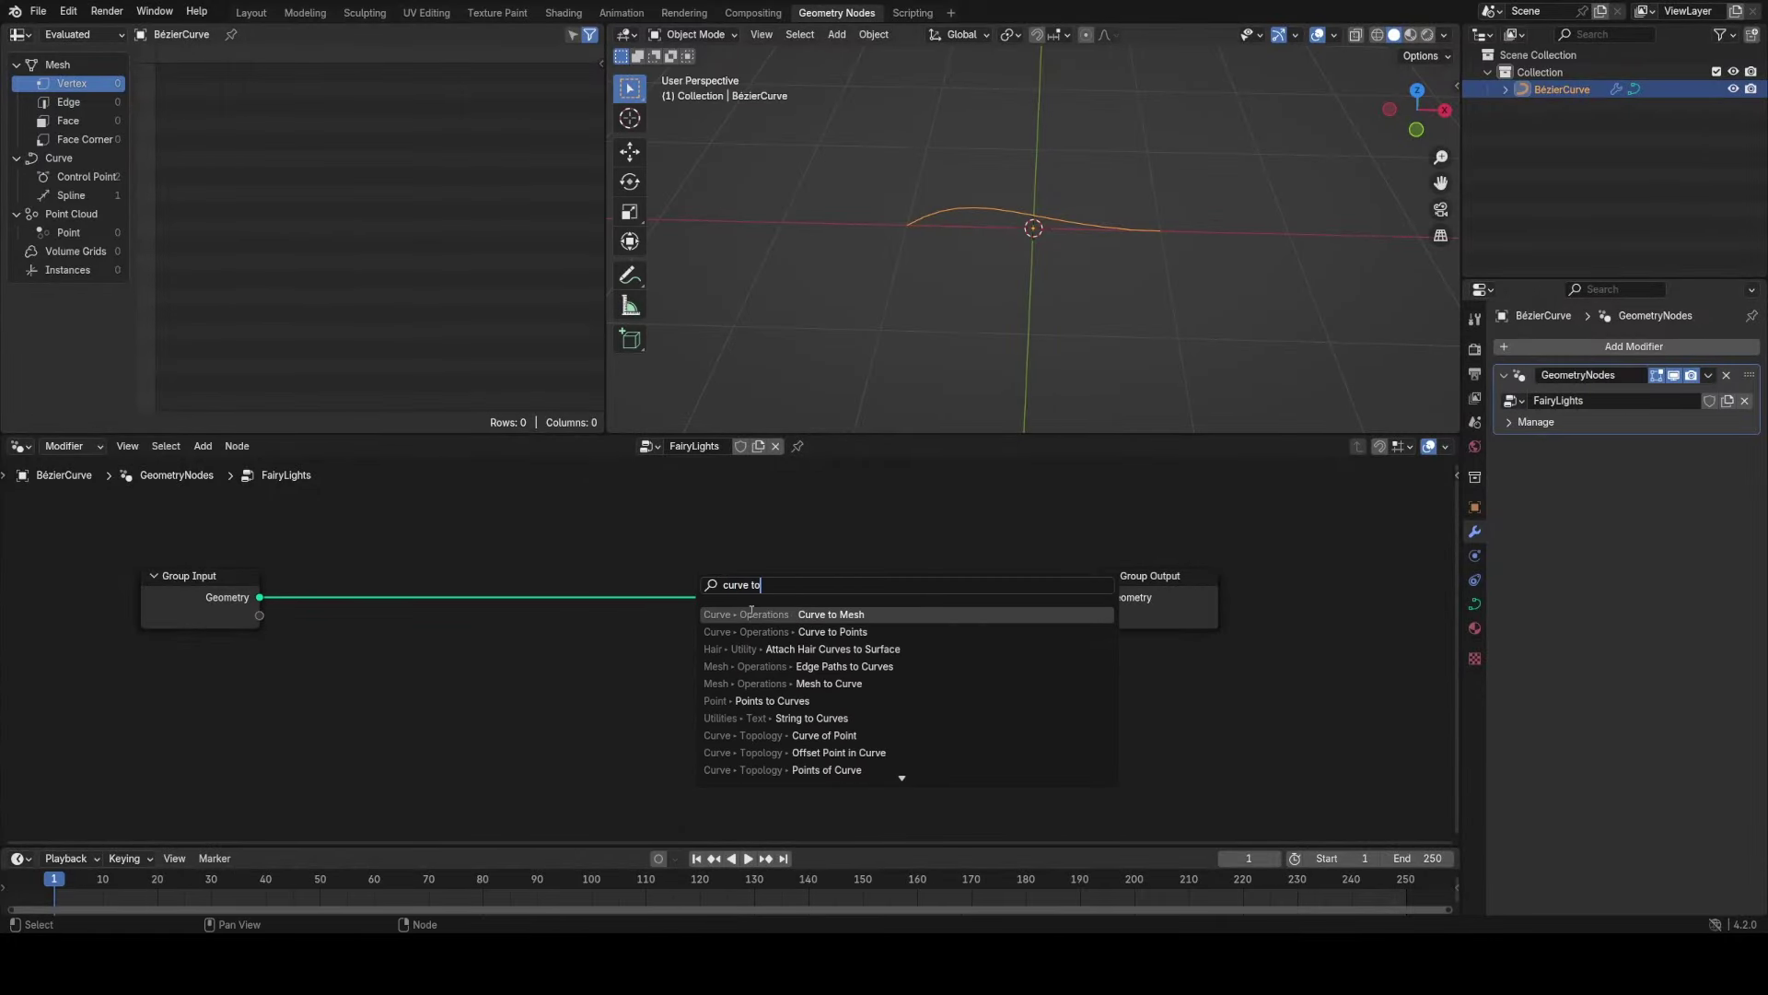
{"action": "left_click", "coordinate": [751, 614]}
{"action": "left_click", "coordinate": [703, 571]}
Add a Curve Circle node as the profile curve of Curve to Mesh.
{"action": "key", "text": "shift+a"}
{"action": "type", "text": "circl"}
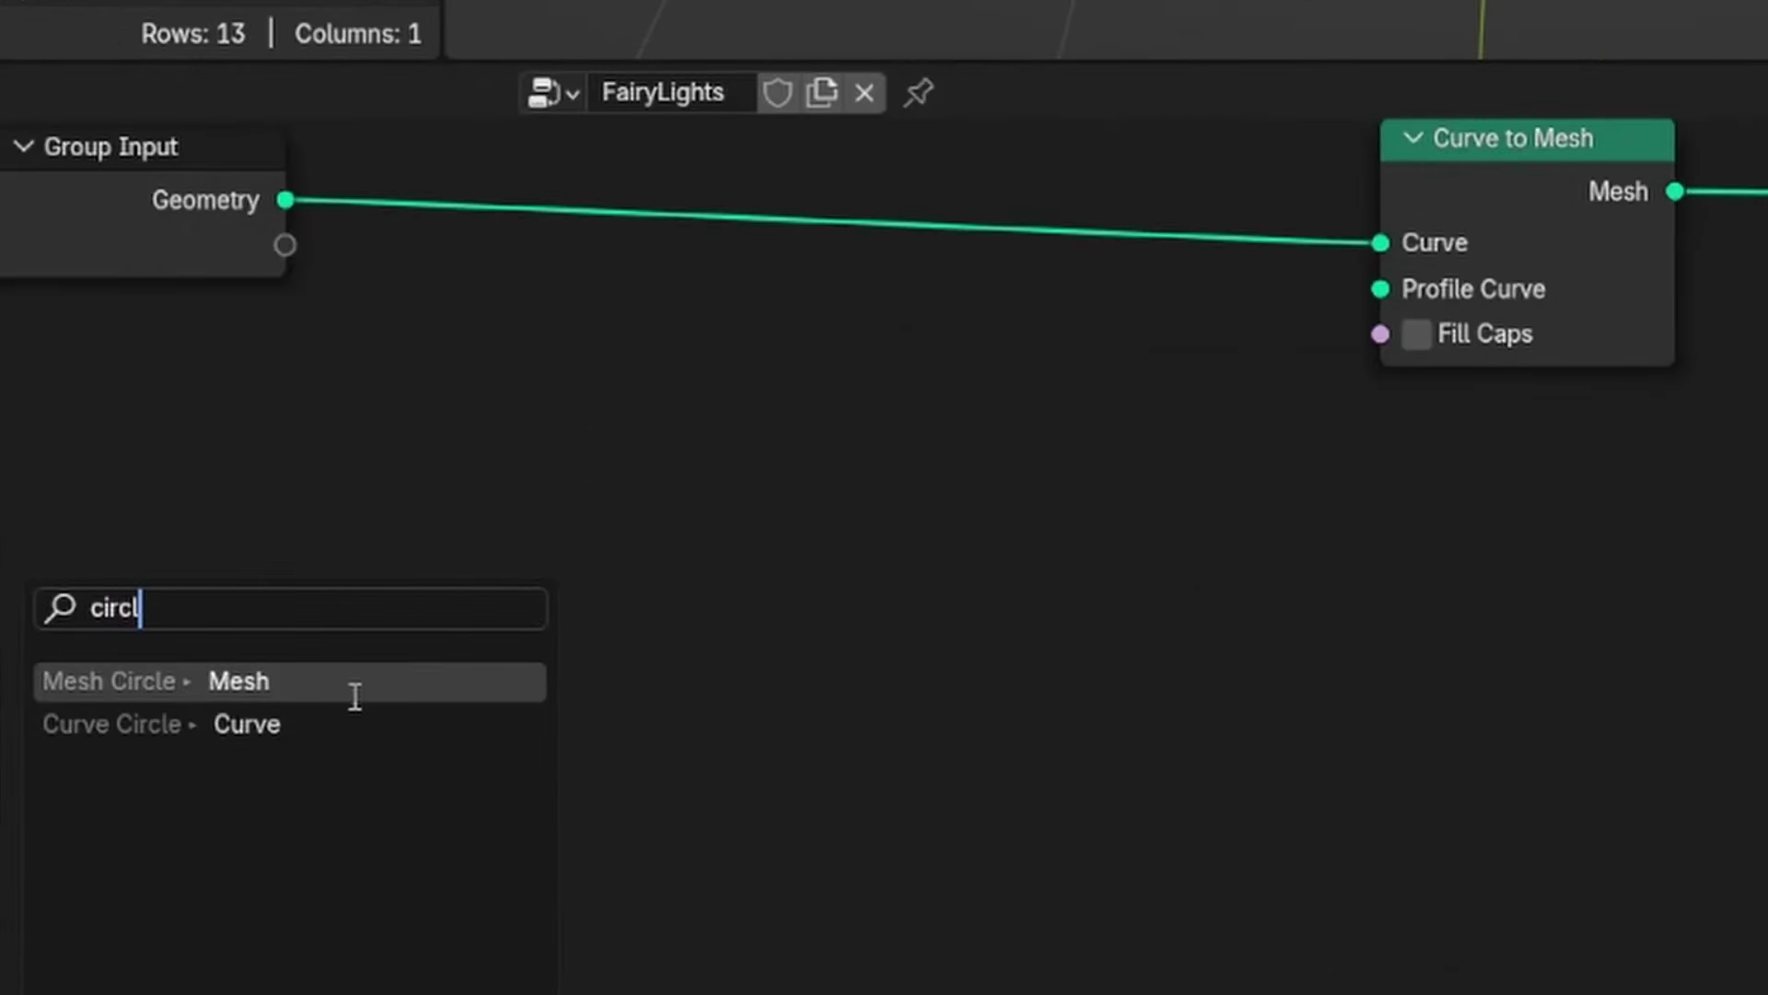
{"action": "left_click", "coordinate": [322, 724]}
{"action": "left_click", "coordinate": [189, 696]}
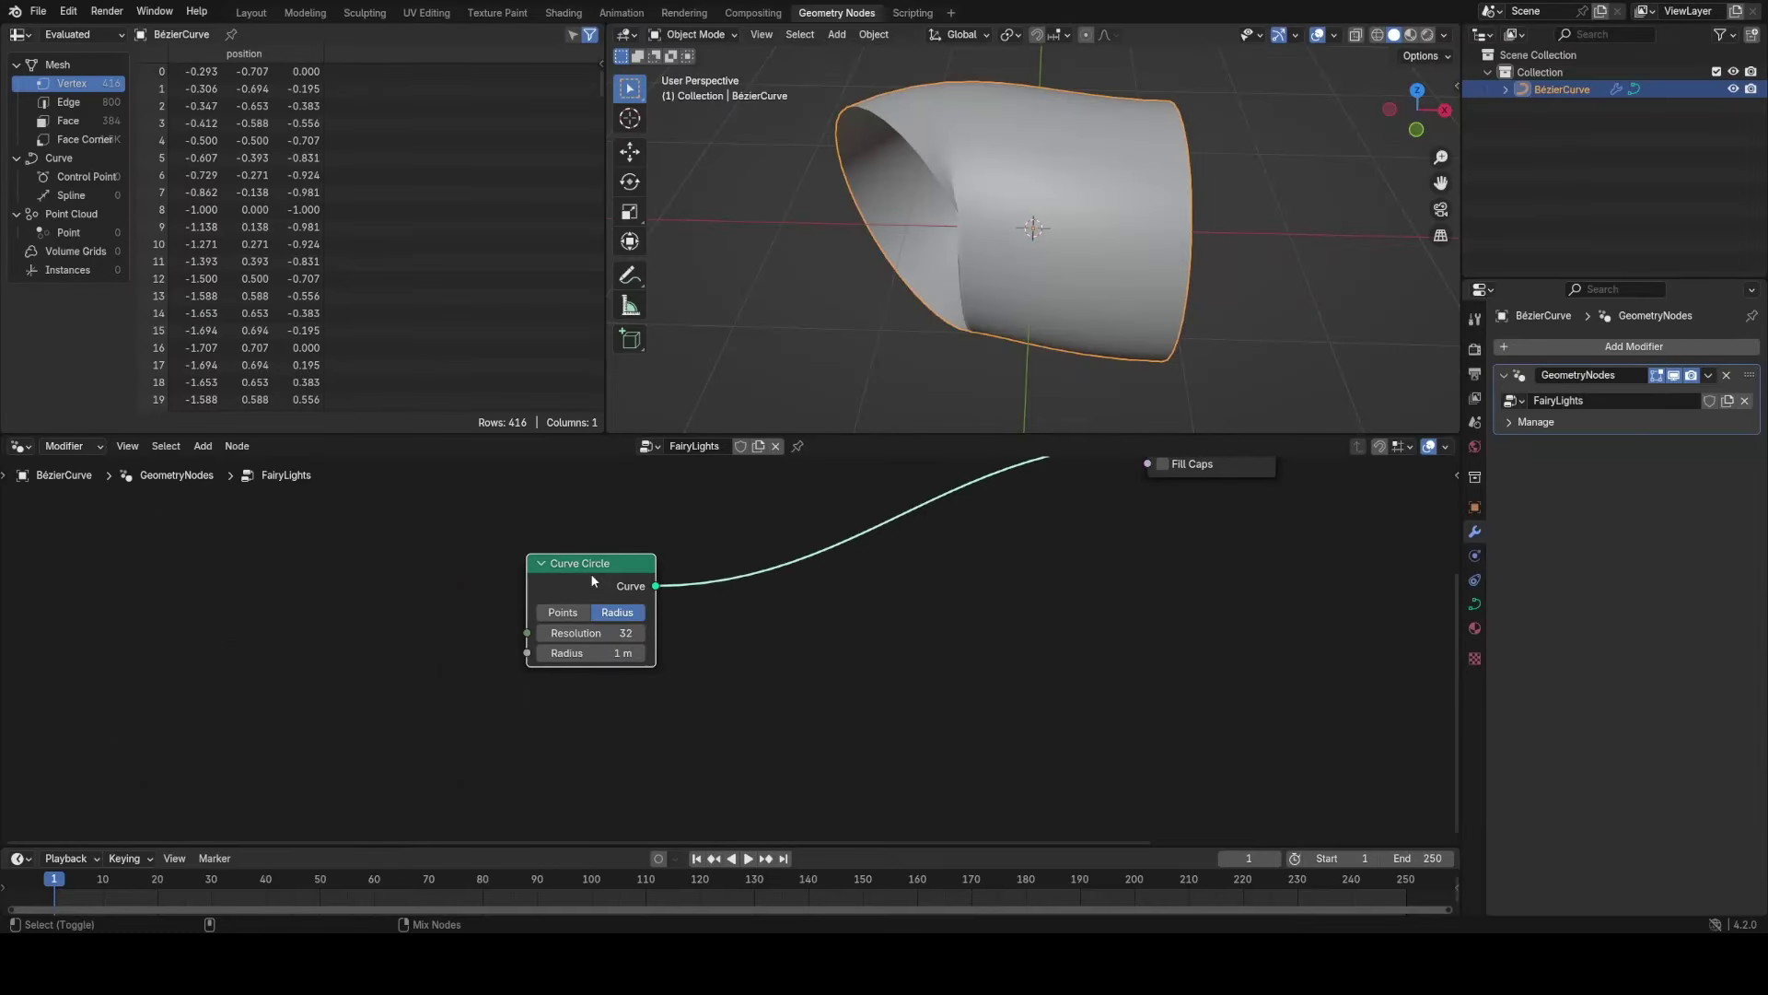
Preview the Curve Circle in a Viewer, duplicate it below, and combine both circles with a Join Geometry node.
{"action": "left_click", "coordinate": [592, 574], "text": "ctrl+shift"}
{"action": "left_click_drag", "start_coordinate": [744, 540], "coordinate": [1134, 629]}
{"action": "left_click", "coordinate": [549, 580]}
{"action": "key", "text": "shift+d"}
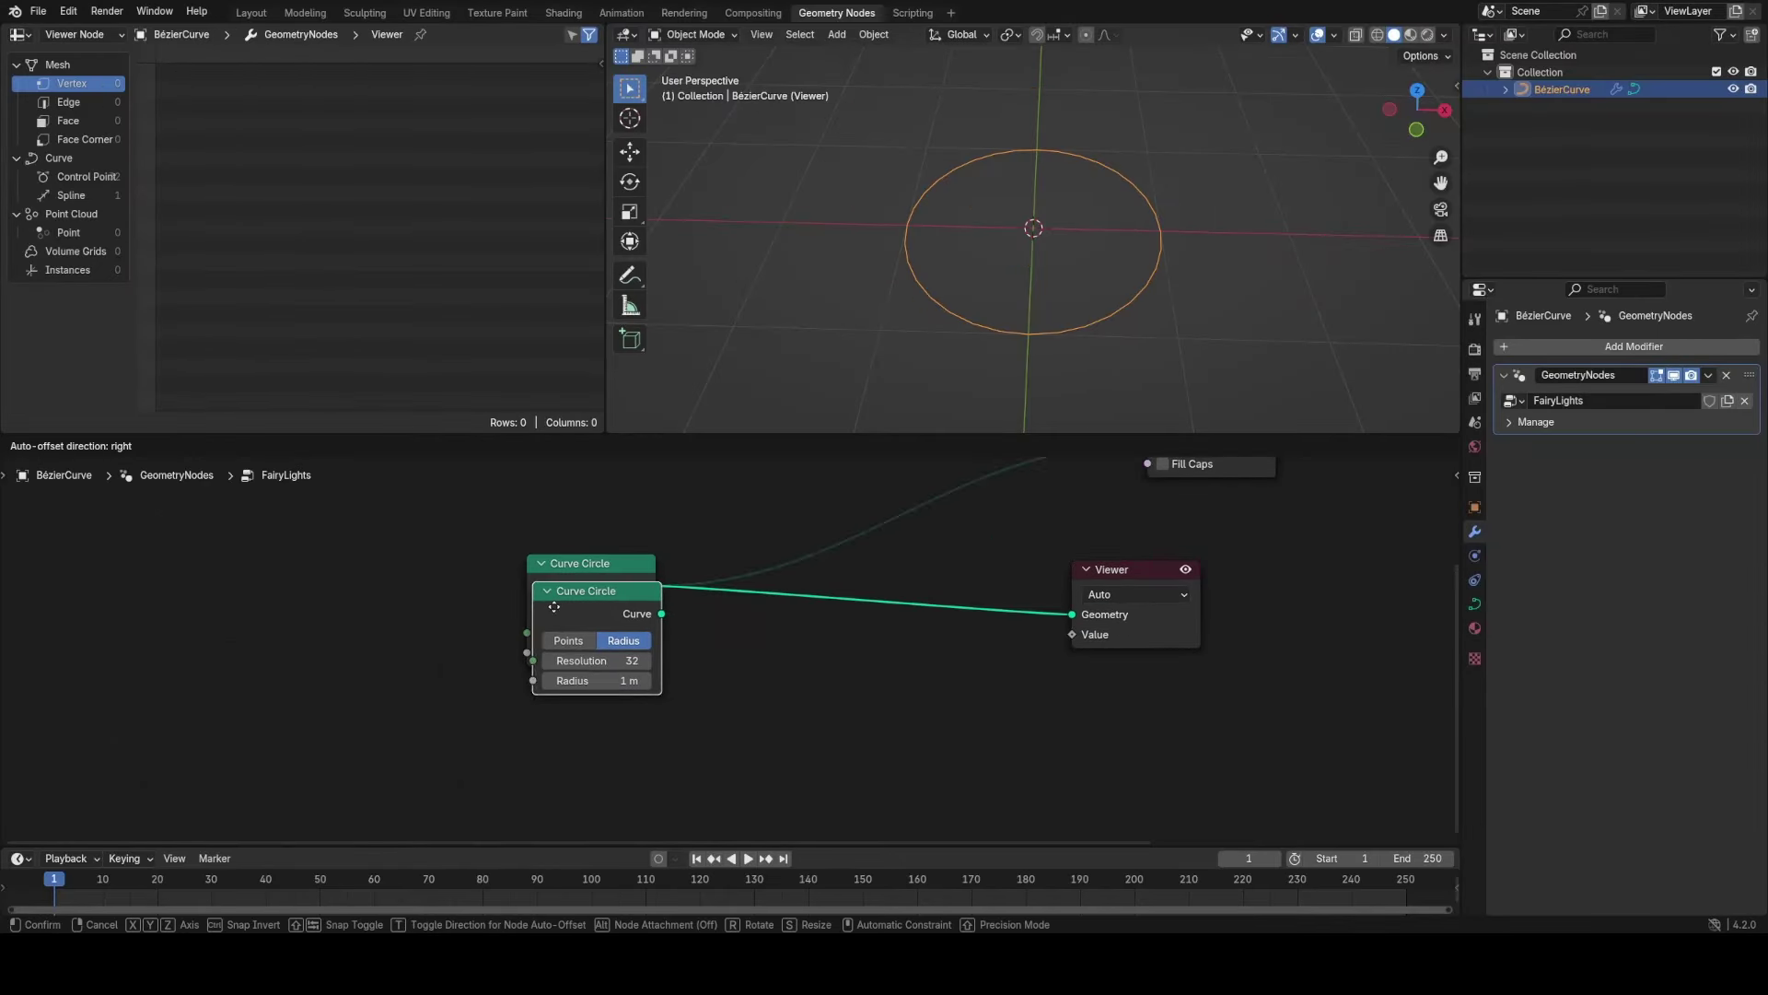
{"action": "left_click", "coordinate": [549, 704]}
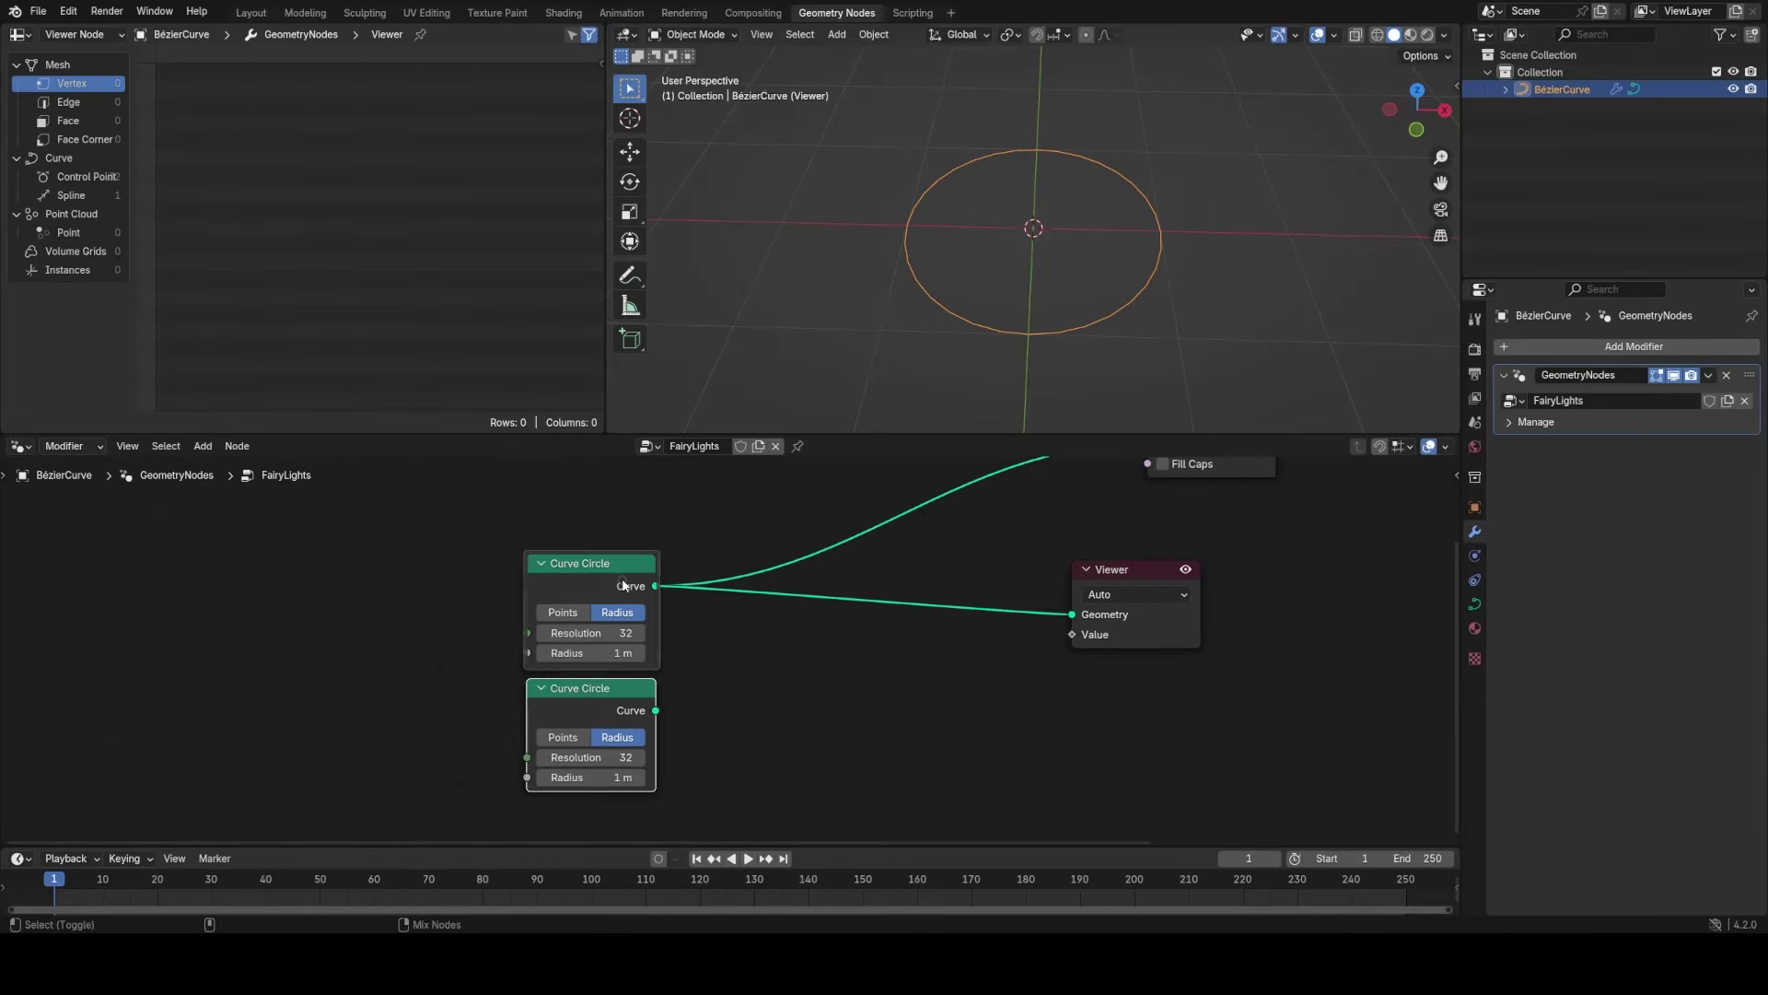
{"action": "right_click_drag", "start_coordinate": [622, 580], "coordinate": [636, 691], "text": "ctrl+shift"}
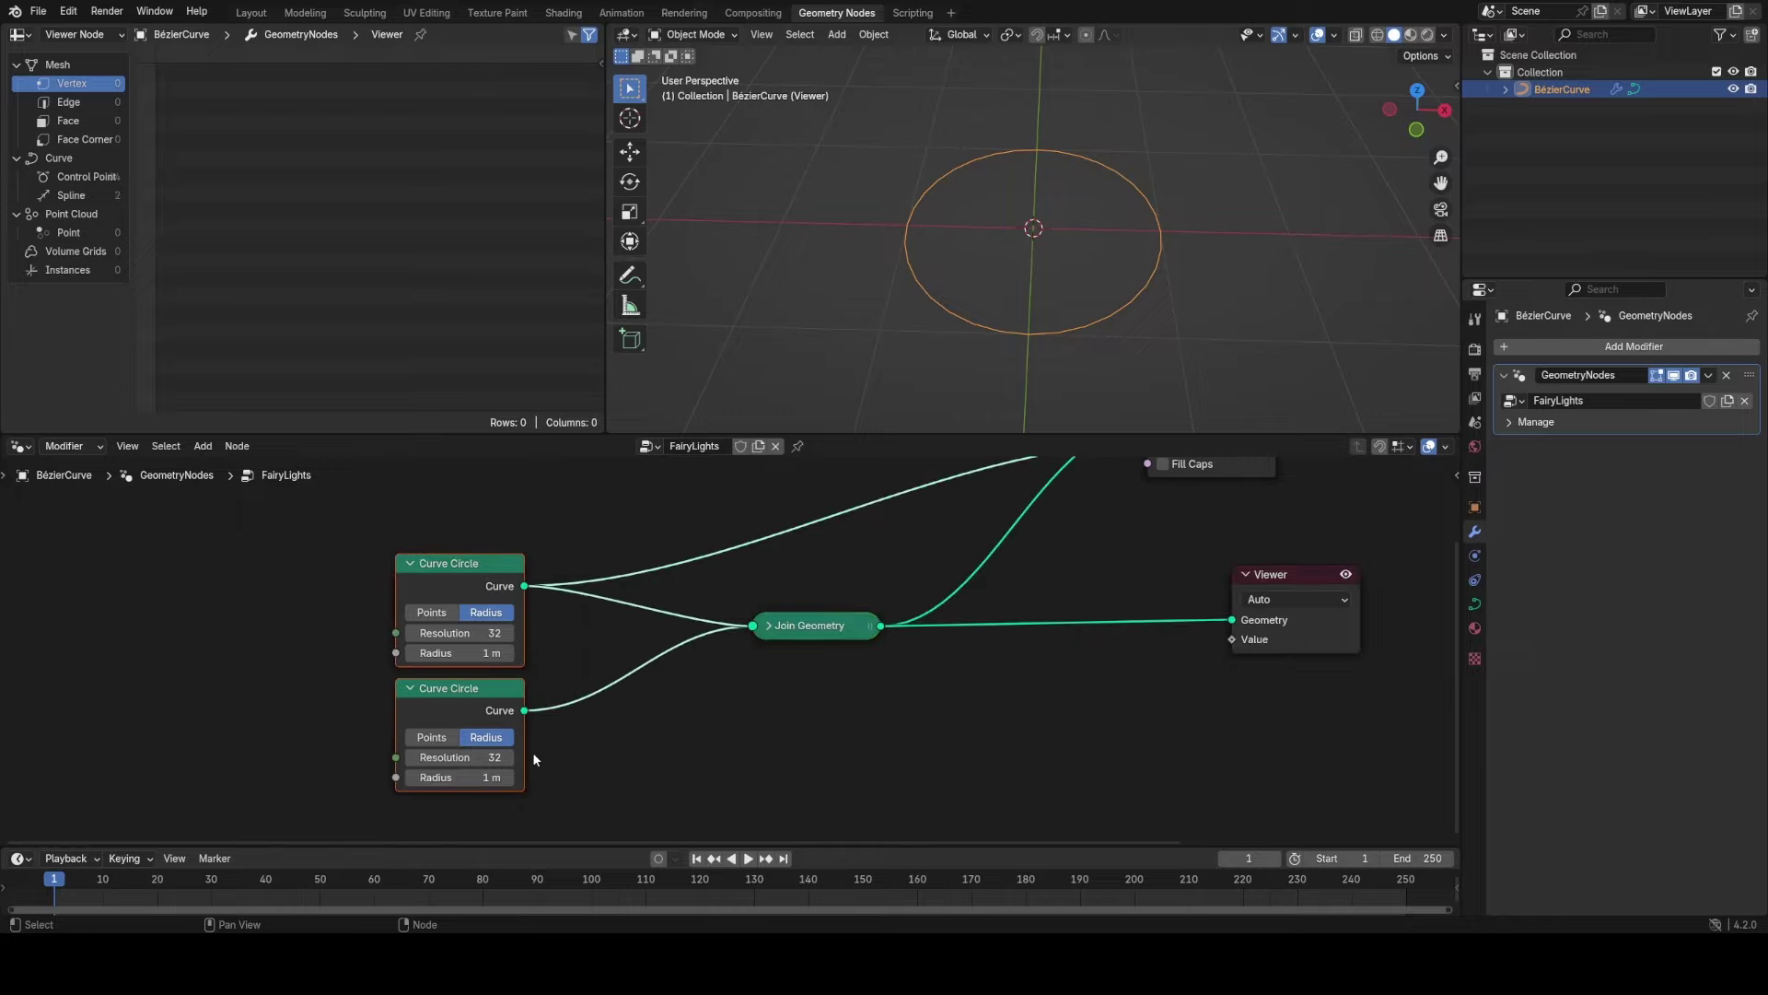
Insert a Transform Geometry node after the second Curve Circle and set its X translation to 1 m.
{"action": "middle_click_drag", "start_coordinate": [635, 715], "coordinate": [710, 594]}
{"action": "key", "text": "shift+a"}
{"action": "type", "text": "transform"}
{"action": "key", "text": "Return"}
{"action": "left_click", "coordinate": [735, 608]}
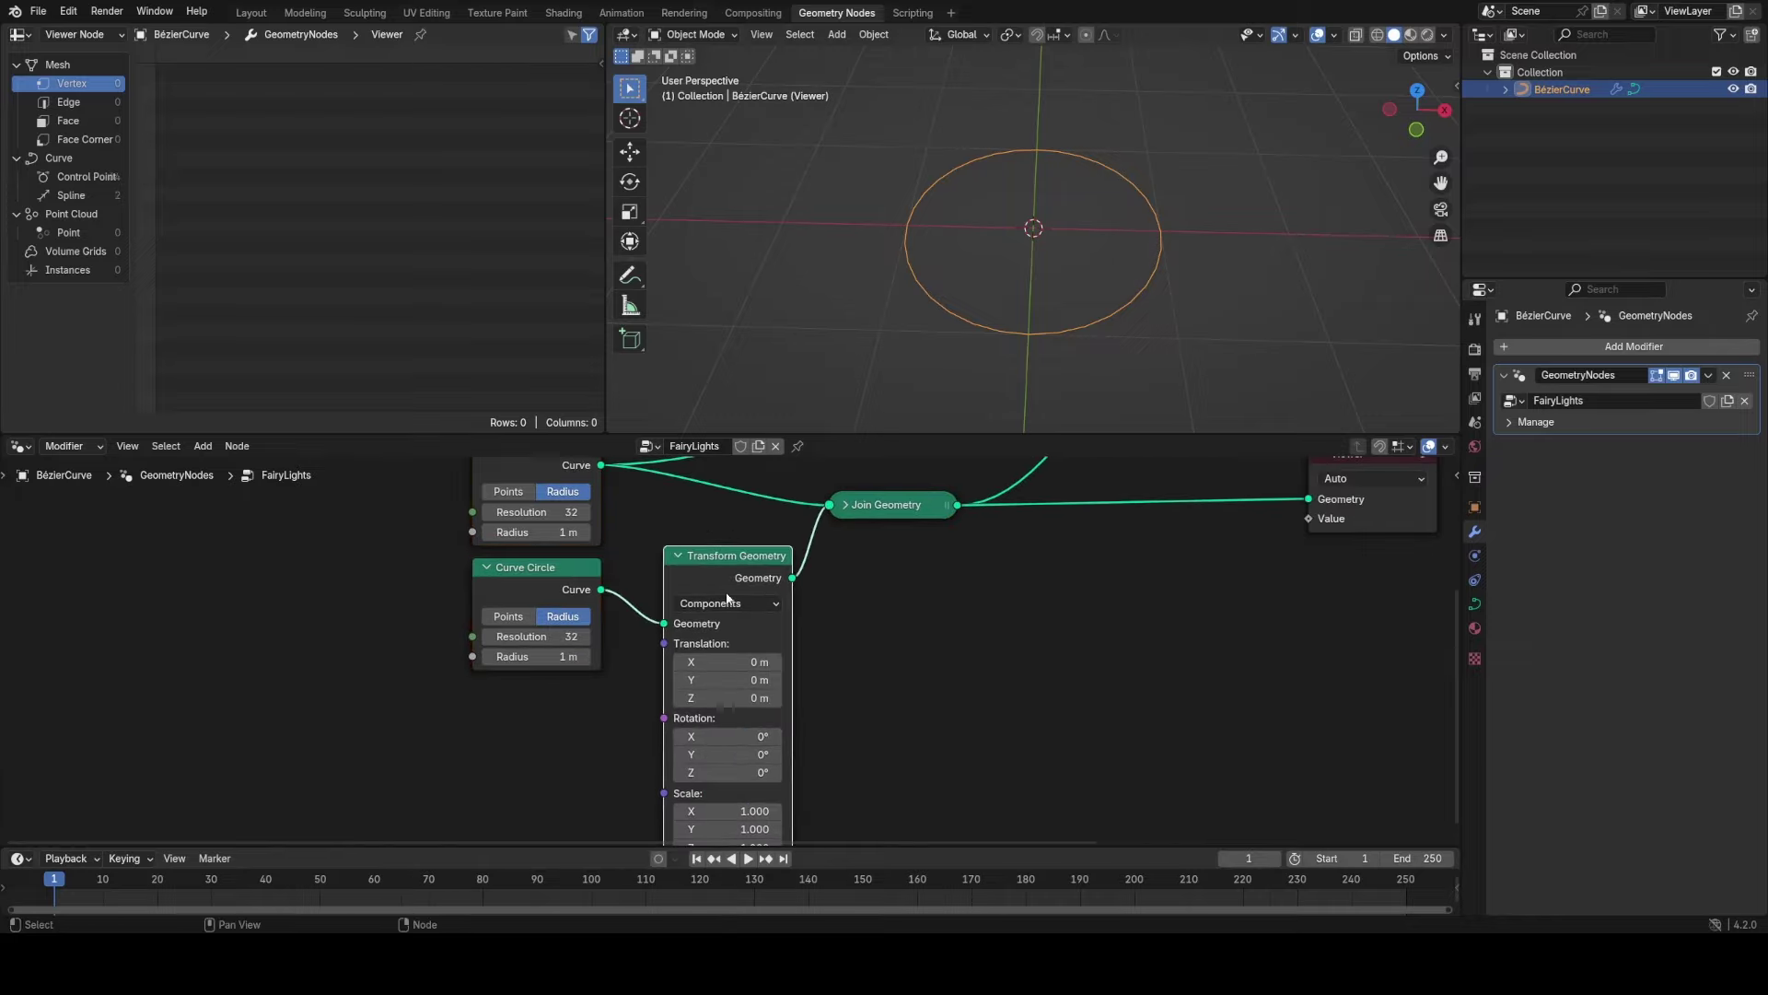
{"action": "type", "text": "1"}
{"action": "key", "text": "Return"}
Duplicate the Transform Geometry node after Join Geometry and set its X translation to -0.5 m.
{"action": "middle_click_drag", "start_coordinate": [819, 628], "coordinate": [693, 737]}
{"action": "key", "text": "shift+d"}
{"action": "left_click", "coordinate": [908, 686]}
{"action": "left_click", "coordinate": [901, 690]}
{"action": "left_click", "coordinate": [902, 691]}
{"action": "left_click", "coordinate": [902, 691]}
{"action": "left_click", "coordinate": [901, 691]}
{"action": "left_click", "coordinate": [917, 688]}
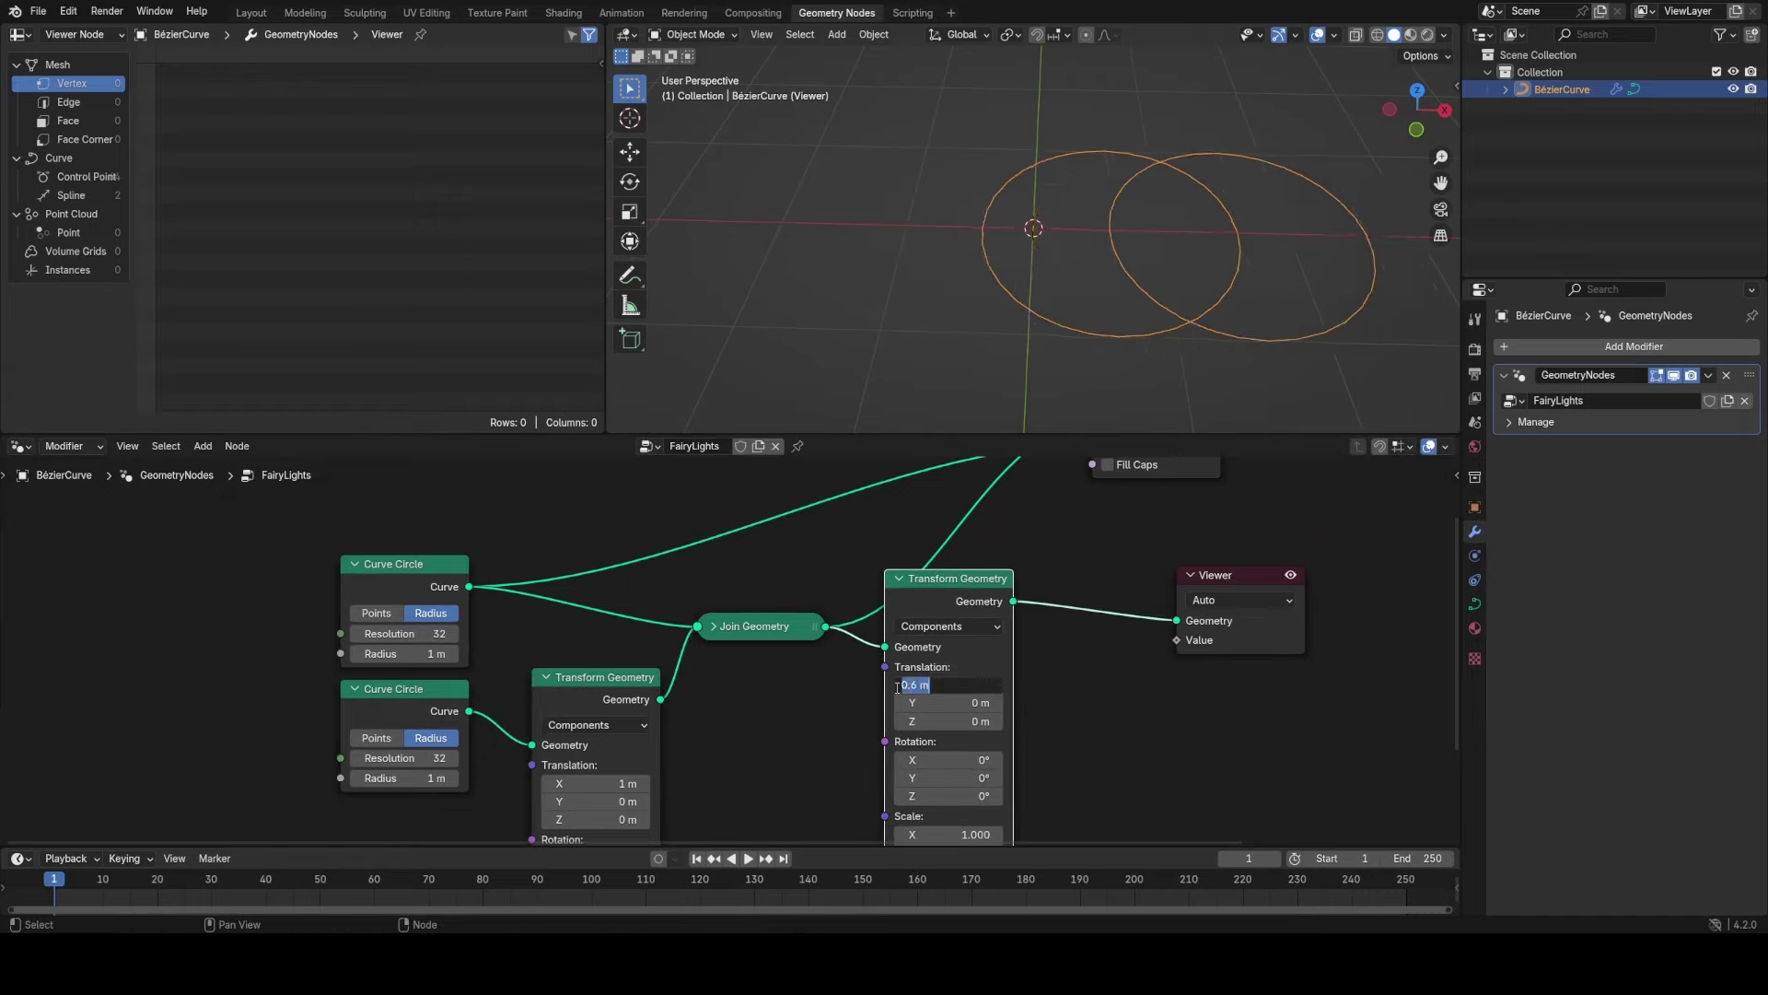
{"action": "left_click_drag", "start_coordinate": [949, 684], "coordinate": [862, 685]}
Connect the transformed pair of circles to the Profile Curve input of Curve to Mesh, with Group Input feeding Curve.
{"action": "middle_click_drag", "start_coordinate": [994, 551], "coordinate": [882, 613]}
{"action": "middle_click_drag", "start_coordinate": [1063, 275], "coordinate": [1072, 314]}
{"action": "middle_click_drag", "start_coordinate": [967, 641], "coordinate": [900, 721]}
{"action": "scroll", "coordinate": [962, 733], "scroll_direction": "down", "scroll_amount": 2}
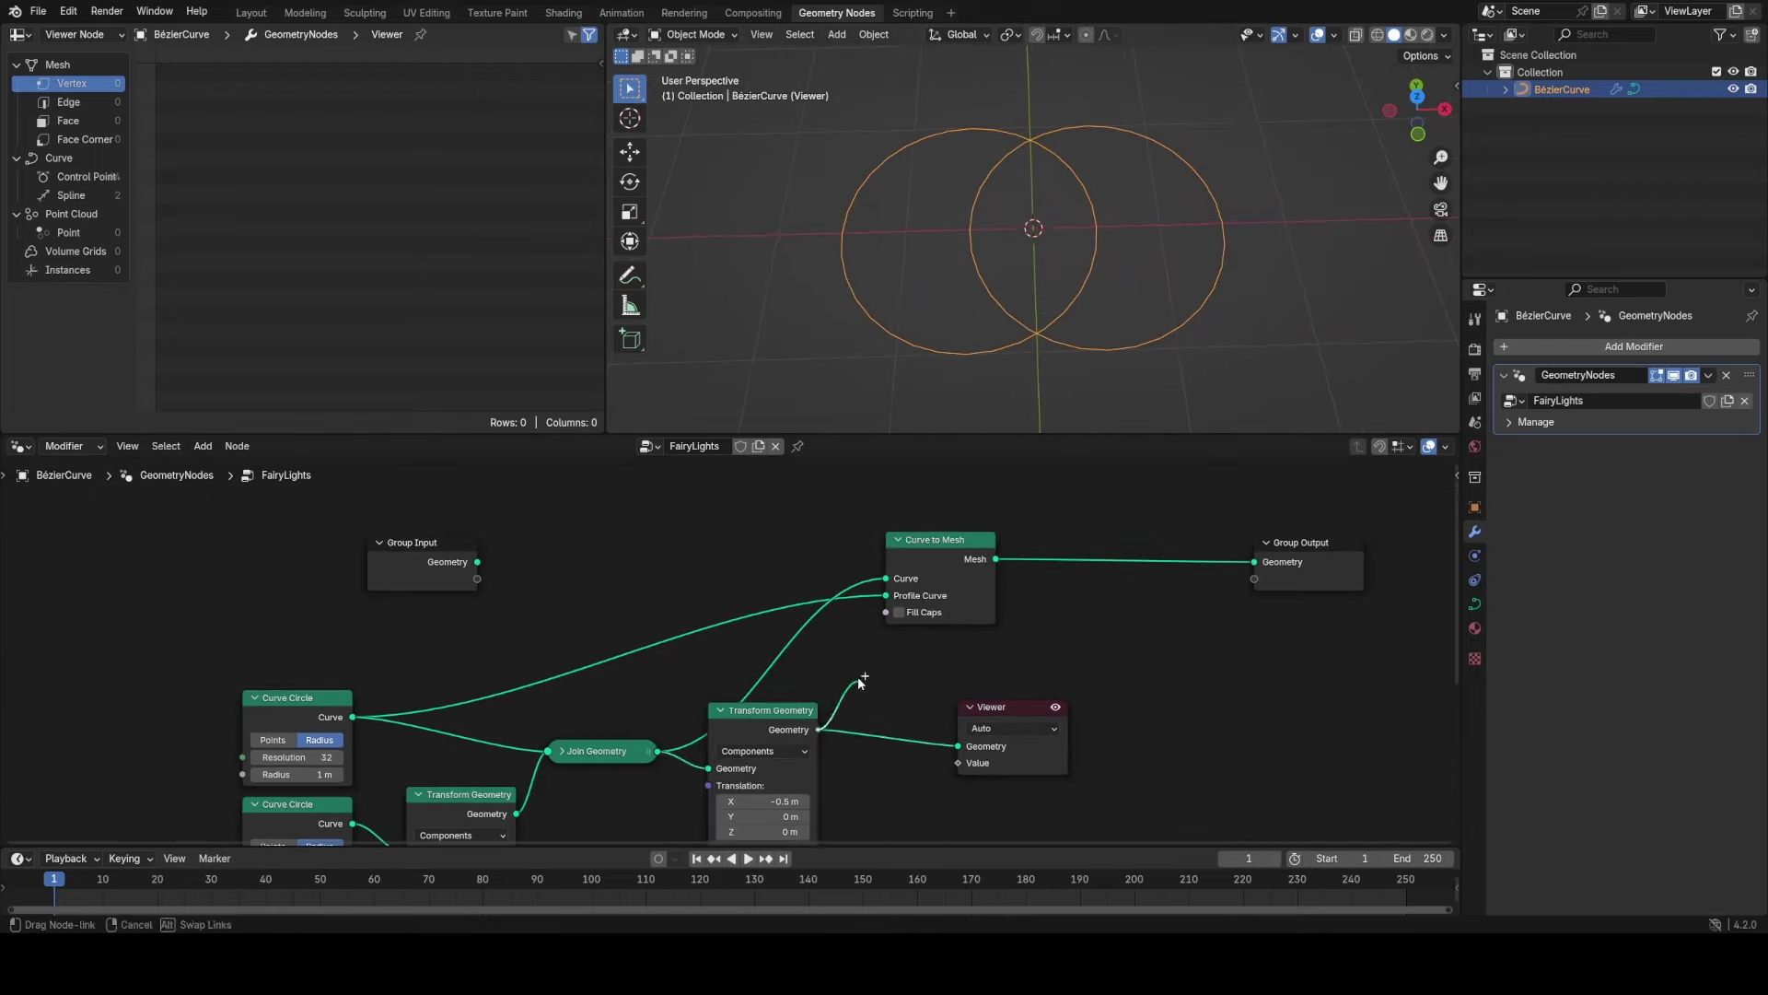
{"action": "left_click_drag", "start_coordinate": [889, 602], "coordinate": [943, 603]}
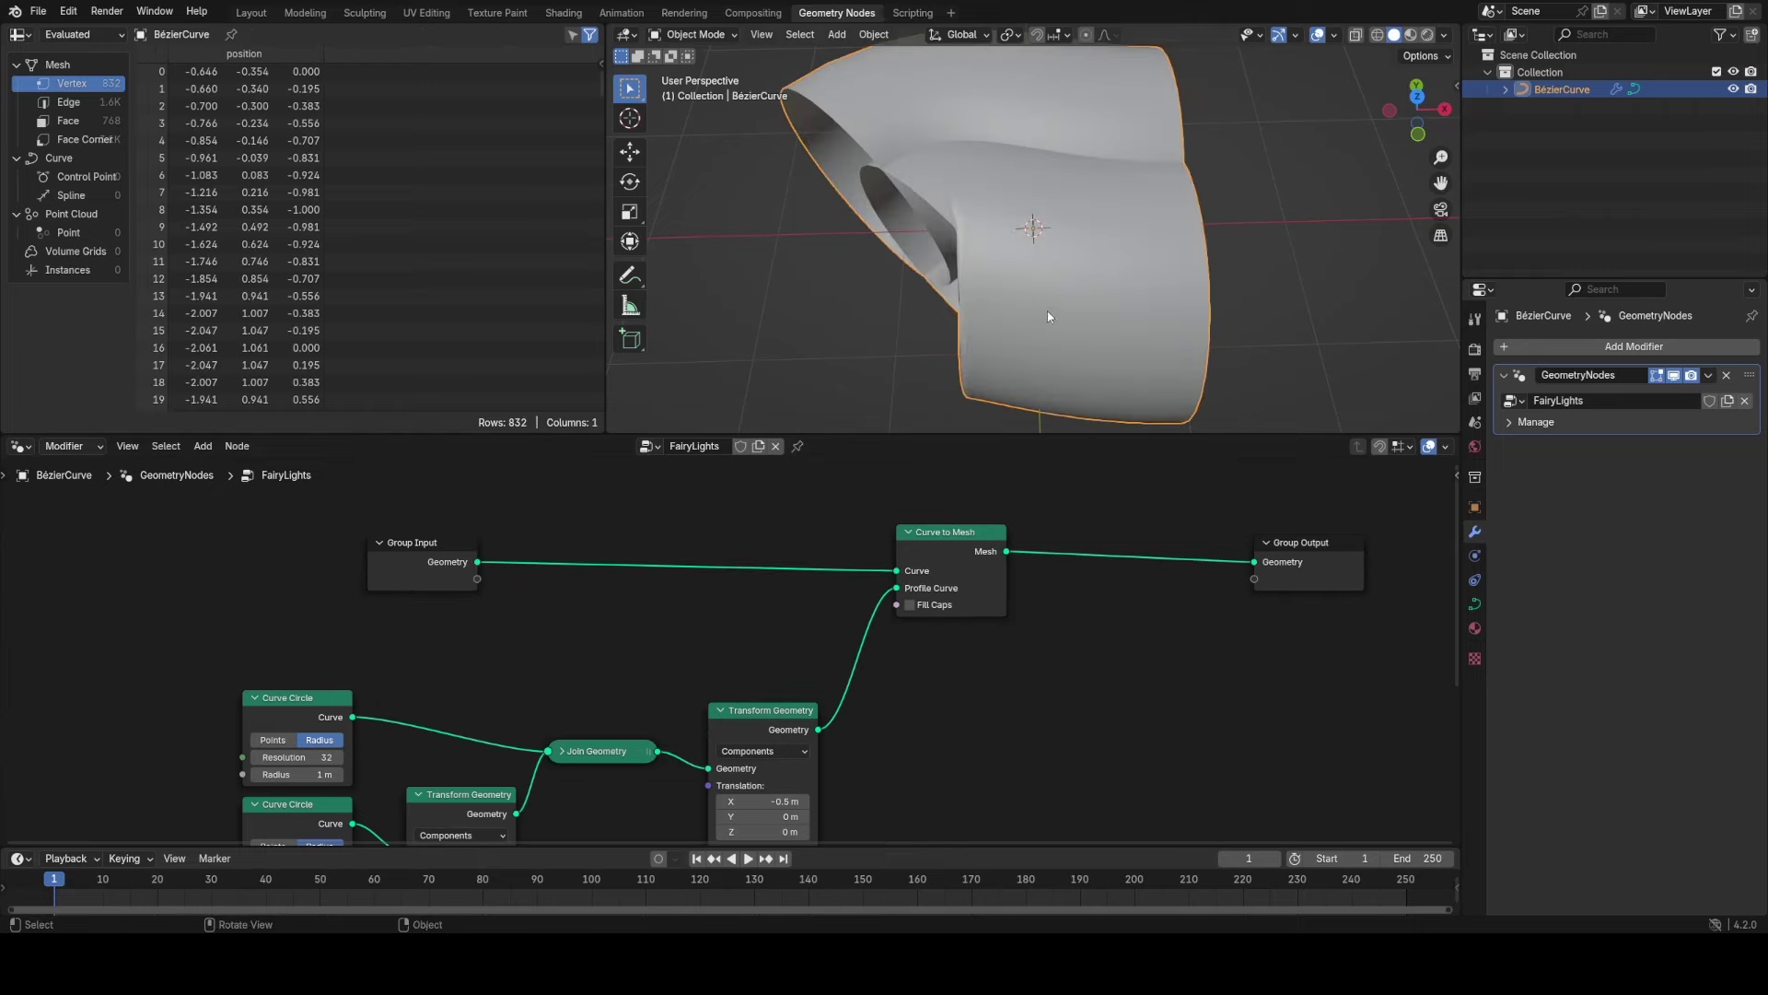
Insert a Set Curve Radius node with a 0.005 m radius between Group Input and Curve to Mesh.
{"action": "key", "text": "shift+a"}
{"action": "type", "text": "set c"}
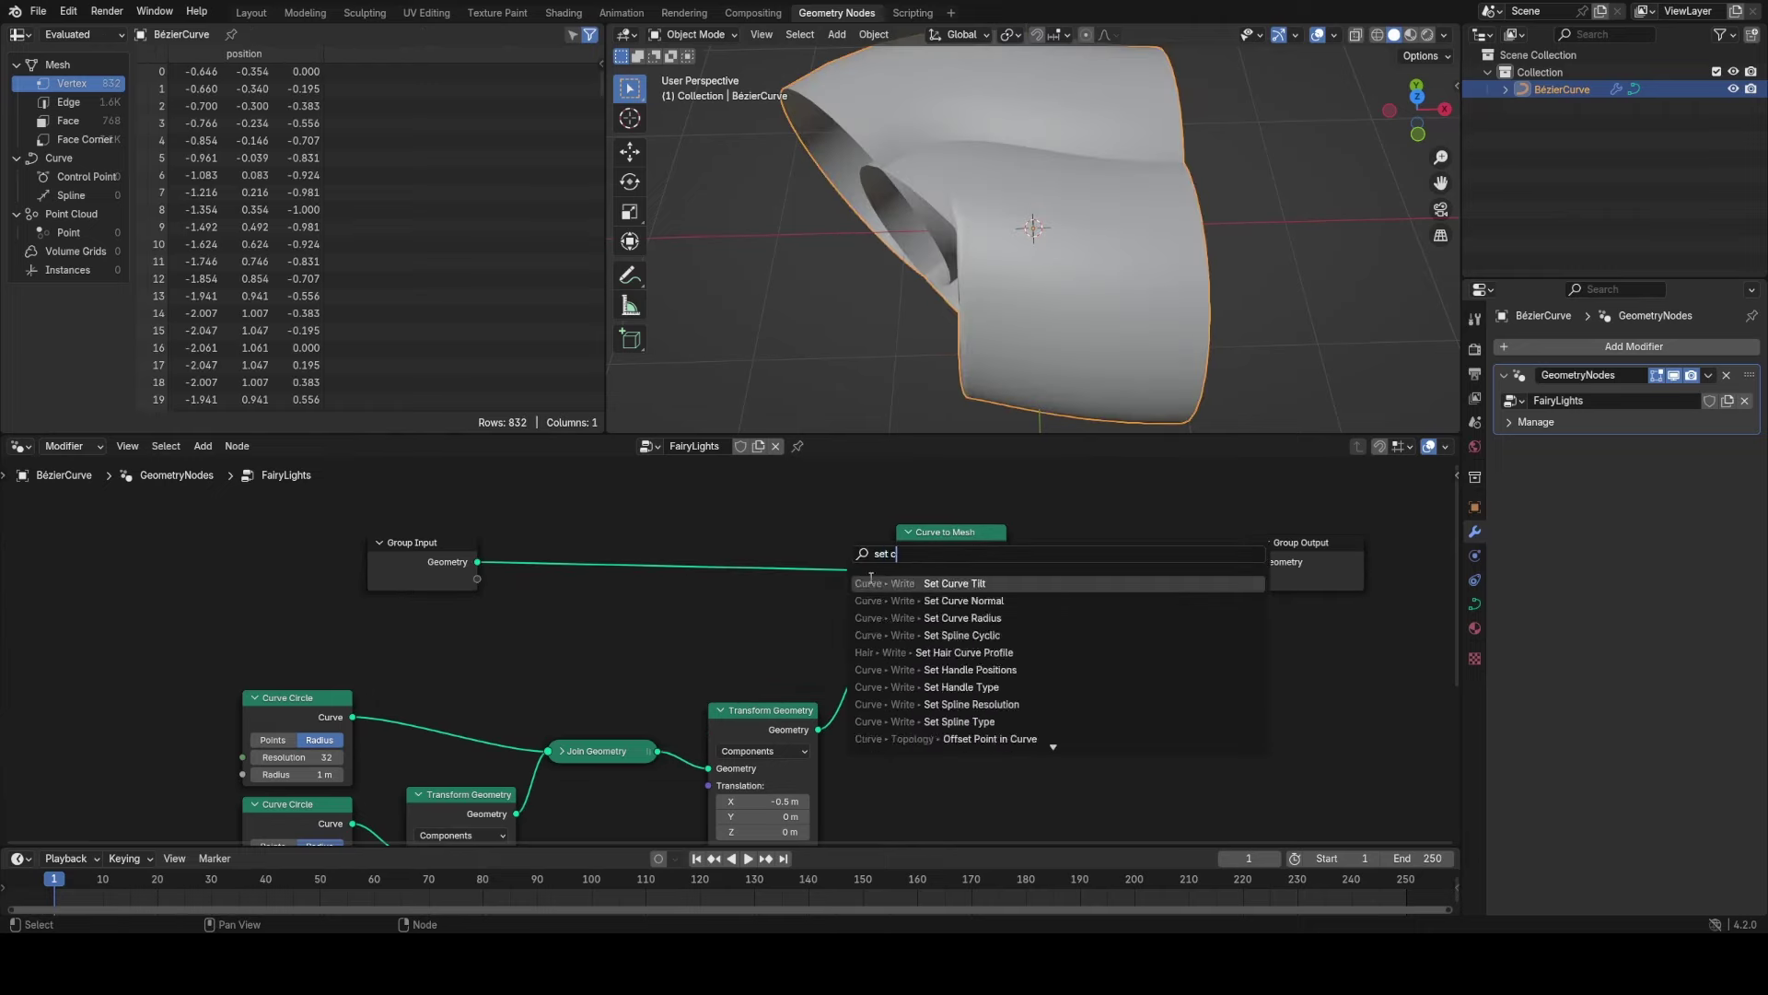
{"action": "left_click", "coordinate": [921, 618]}
{"action": "left_click", "coordinate": [666, 533]}
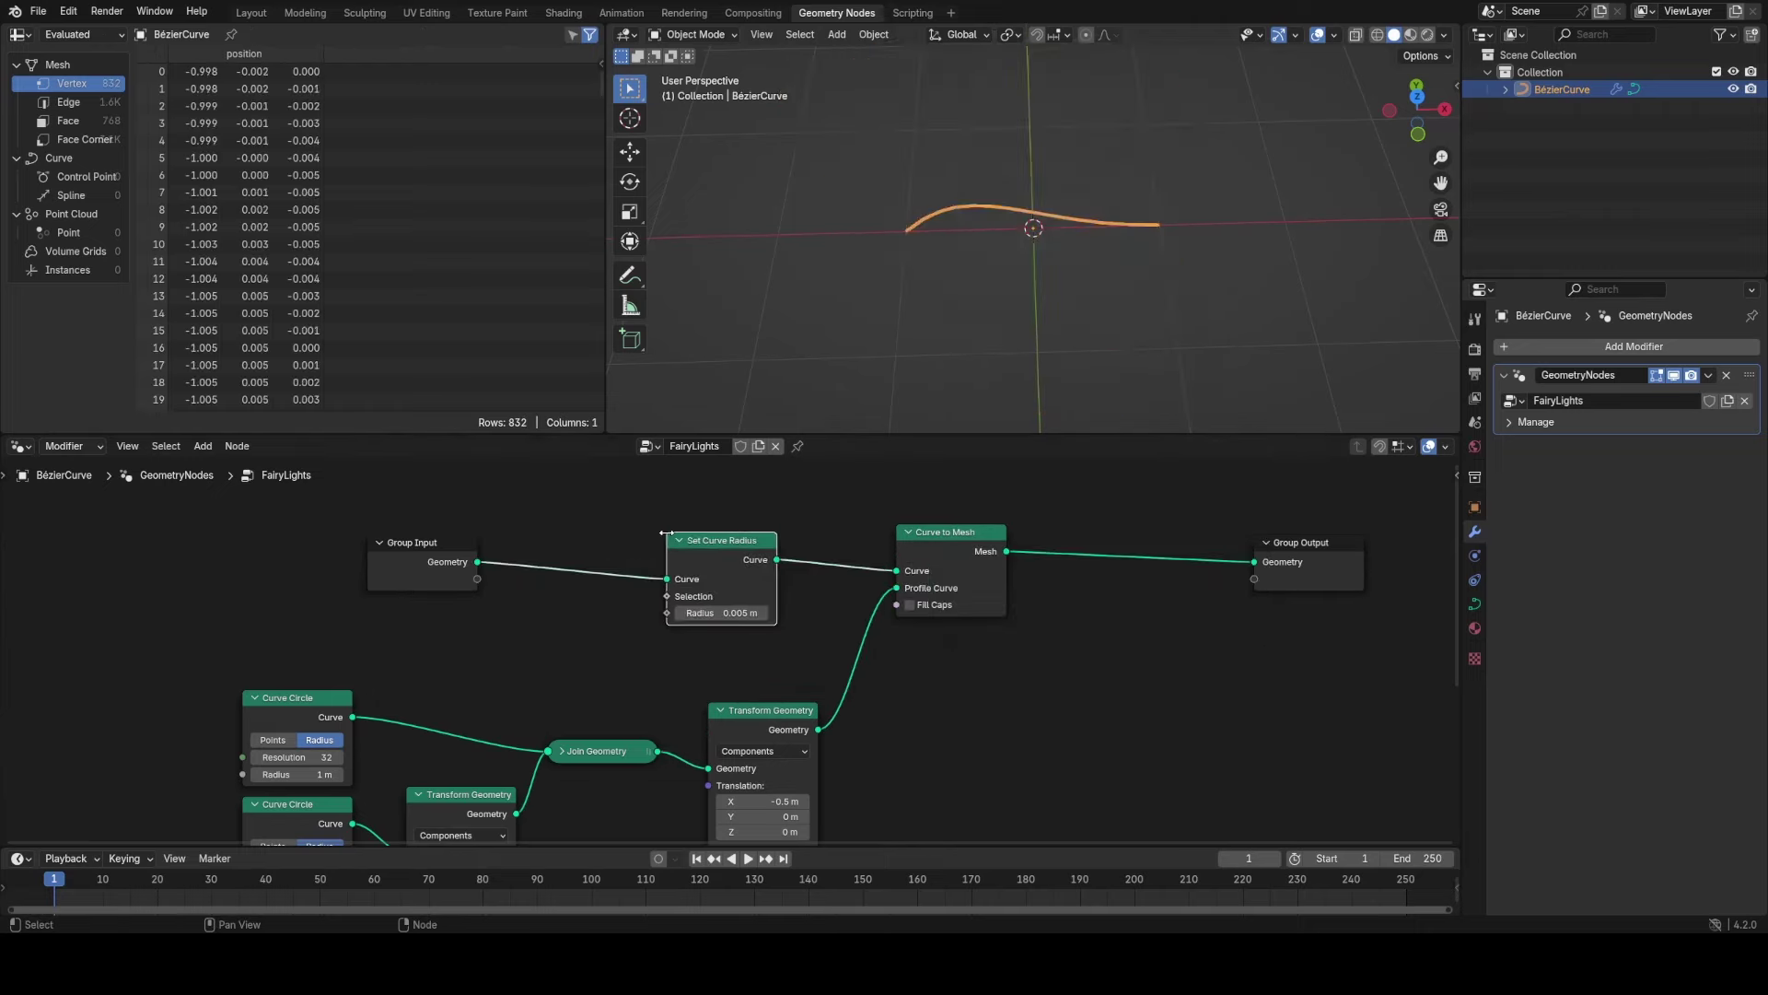
Space out the Group Input and Set Curve Radius nodes, and insert a Set Curve Tilt node with 0° tilt before Curve to Mesh.
{"action": "middle_click_drag", "start_coordinate": [952, 284], "coordinate": [997, 248]}
{"action": "left_click_drag", "start_coordinate": [419, 542], "coordinate": [271, 566]}
{"action": "left_click_drag", "start_coordinate": [730, 548], "coordinate": [541, 552]}
{"action": "key", "text": "shift+a"}
{"action": "type", "text": "set r"}
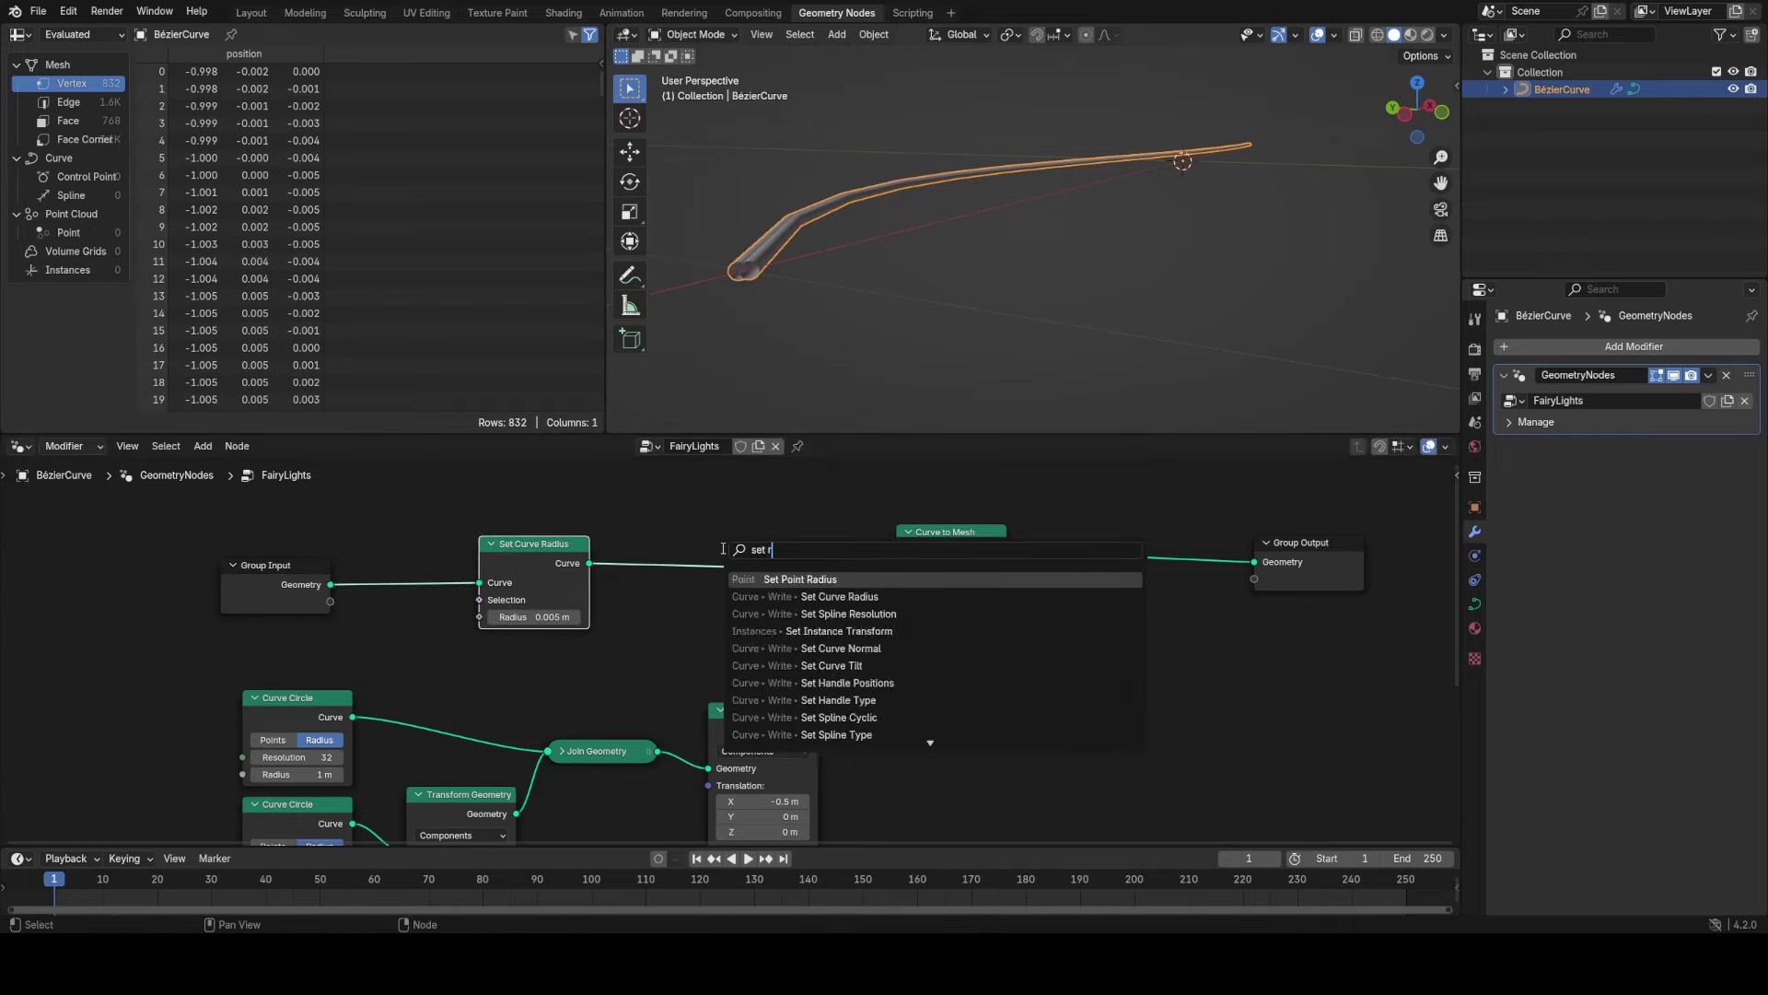
{"action": "key", "text": "BackSpace"}
{"action": "type", "text": "til"}
{"action": "key", "text": "Return"}
{"action": "left_click", "coordinate": [739, 527]}
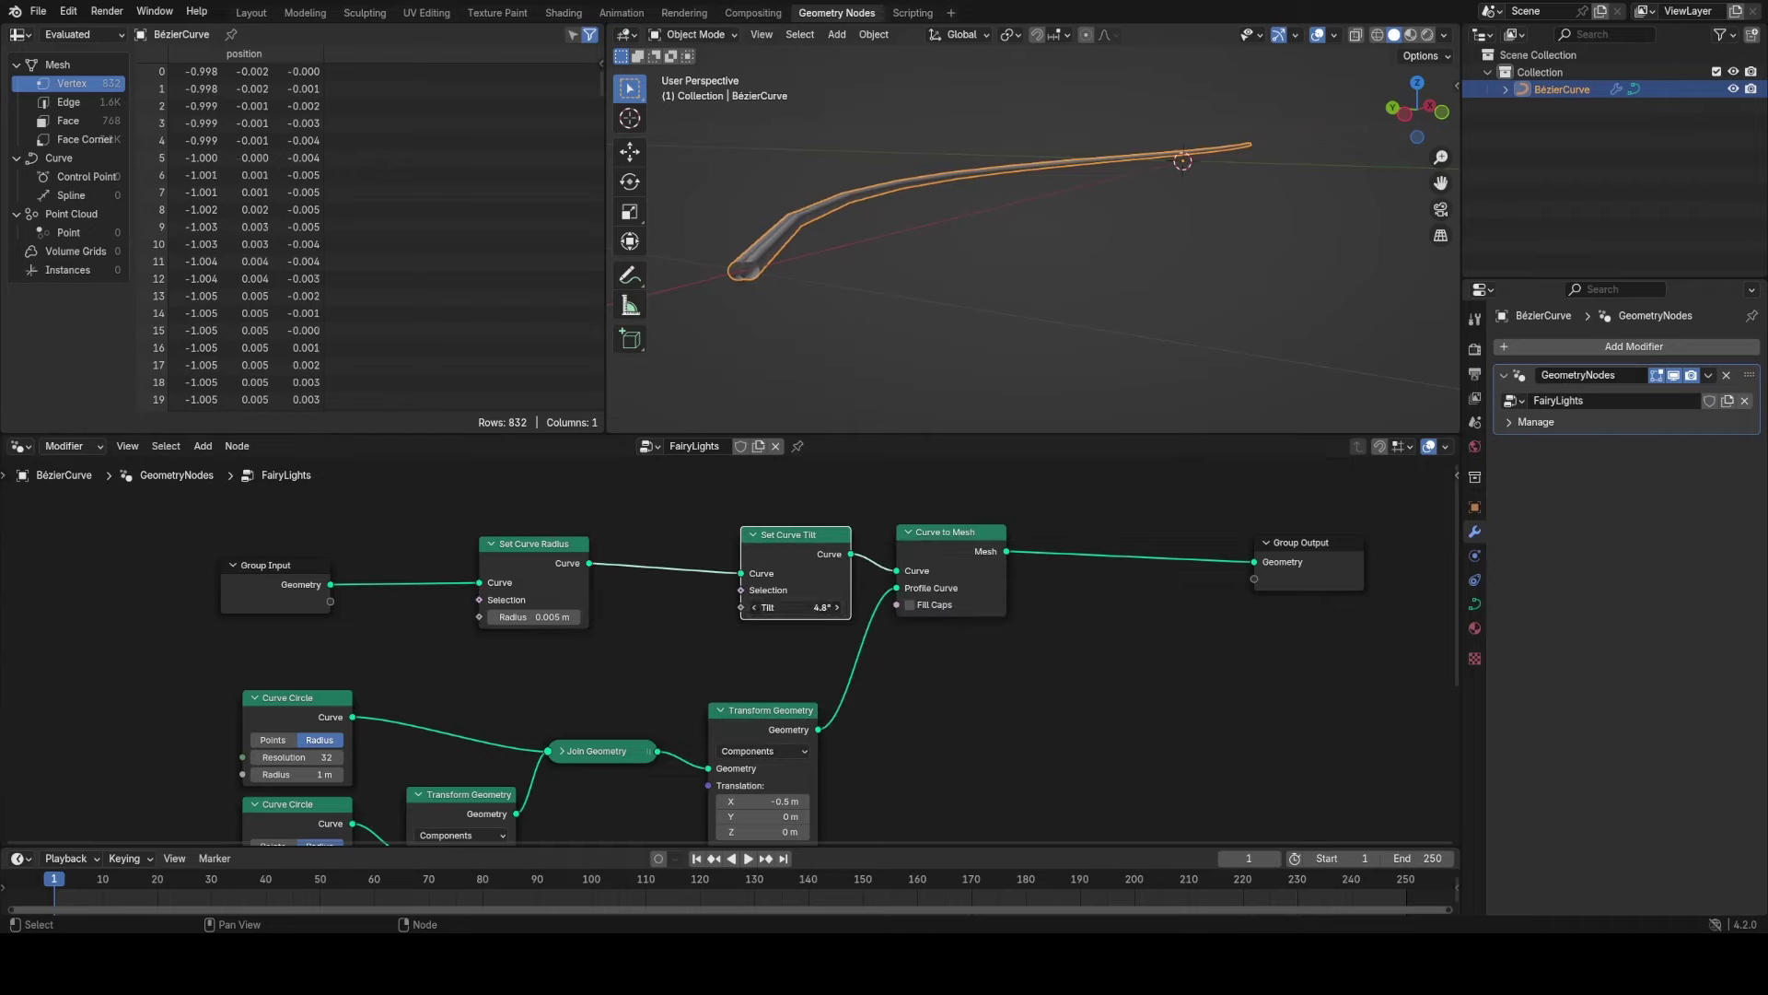
{"action": "left_click_drag", "start_coordinate": [792, 607], "coordinate": [1031, 607]}
{"action": "key", "text": "ctrl+z"}
Move the Group Input and Set Curve Radius nodes straight up to make room for the tilt inputs.
{"action": "left_click_drag", "start_coordinate": [256, 502], "coordinate": [700, 636]}
{"action": "middle_click_drag", "start_coordinate": [700, 635], "coordinate": [906, 738]}
{"action": "key", "text": "g"}
{"action": "key", "text": "y"}
{"action": "left_click", "coordinate": [793, 505]}
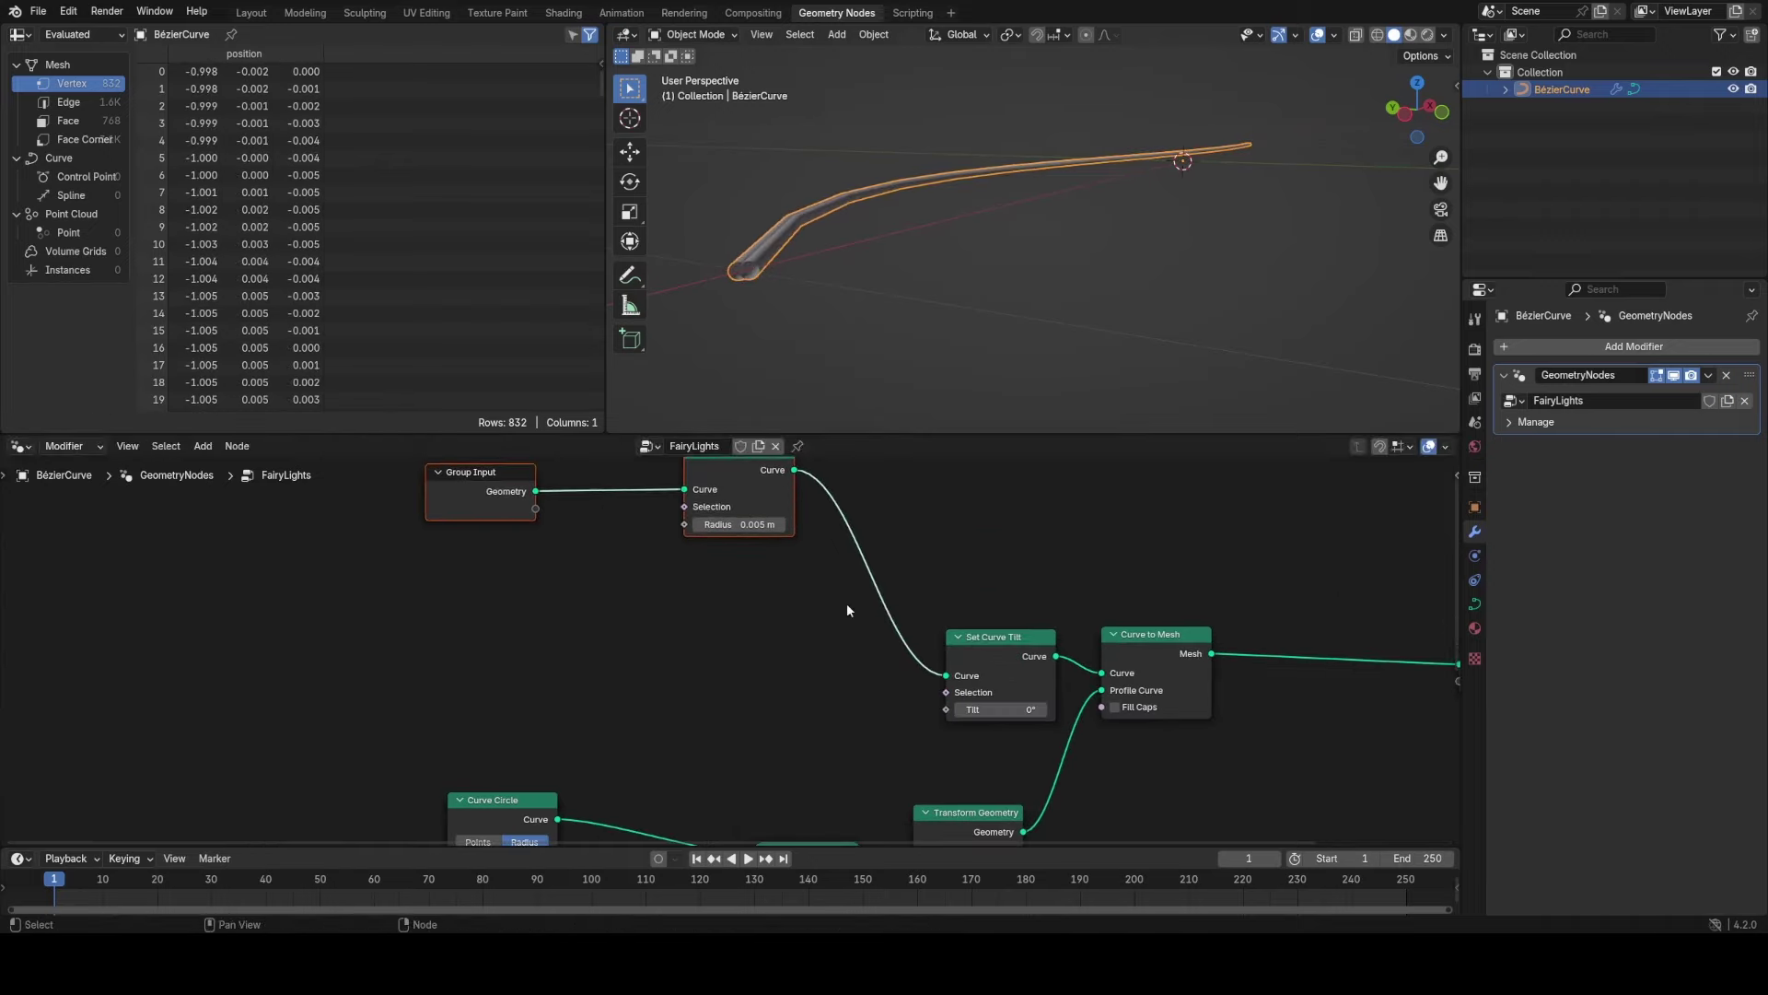
Add a Spline Parameter node and connect its Factor output to the Tilt input of Set Curve Tilt.
{"action": "scroll", "coordinate": [709, 571], "scroll_direction": "down", "scroll_amount": 2}
{"action": "key", "text": "shift+a"}
{"action": "type", "text": "s"}
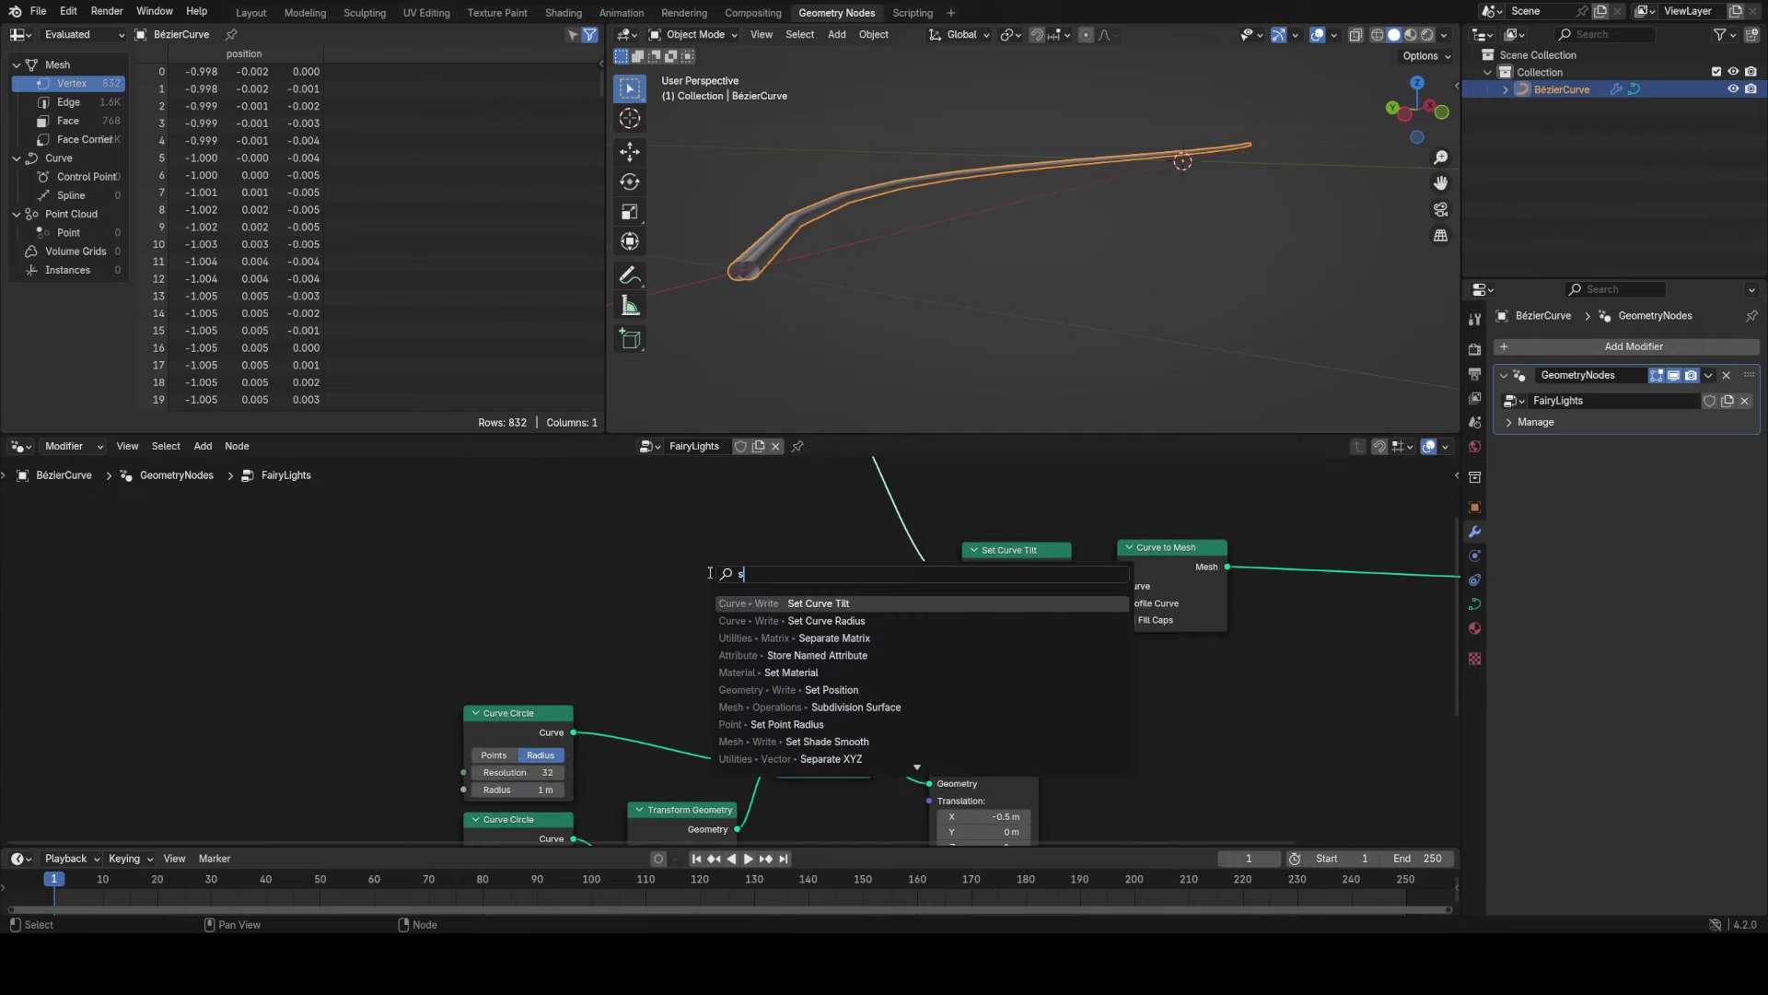
{"action": "type", "text": "pl"}
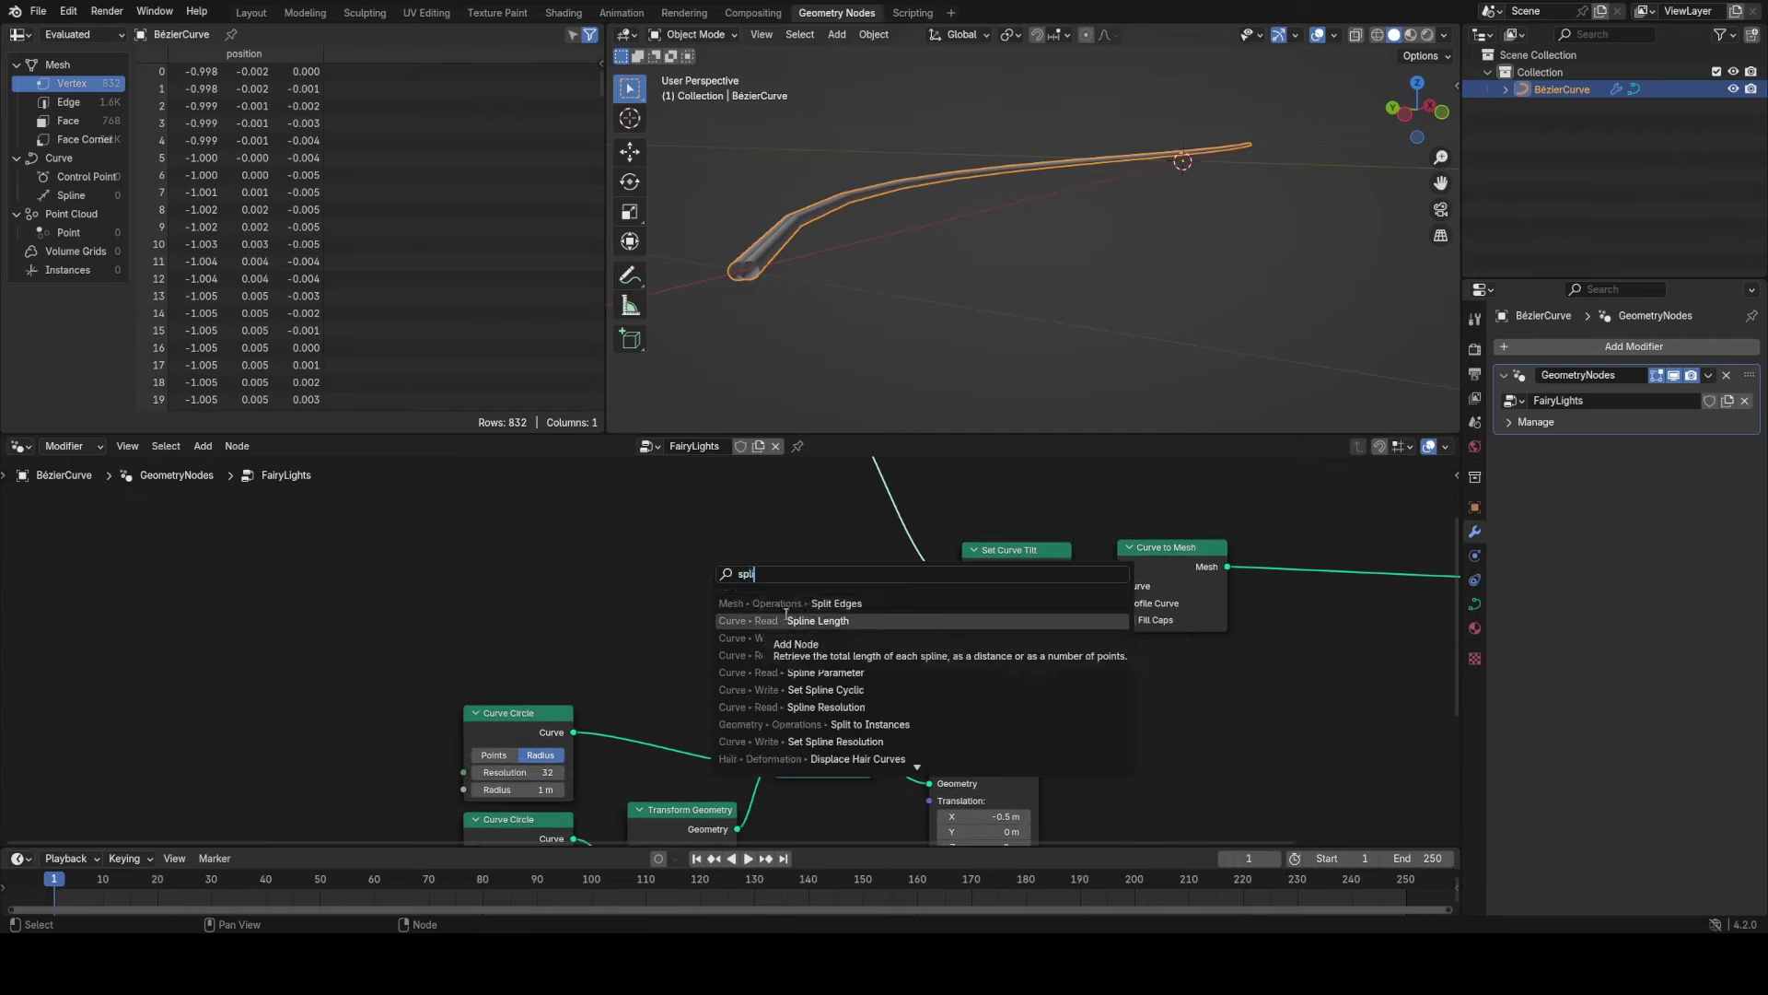
{"action": "left_click", "coordinate": [792, 672]}
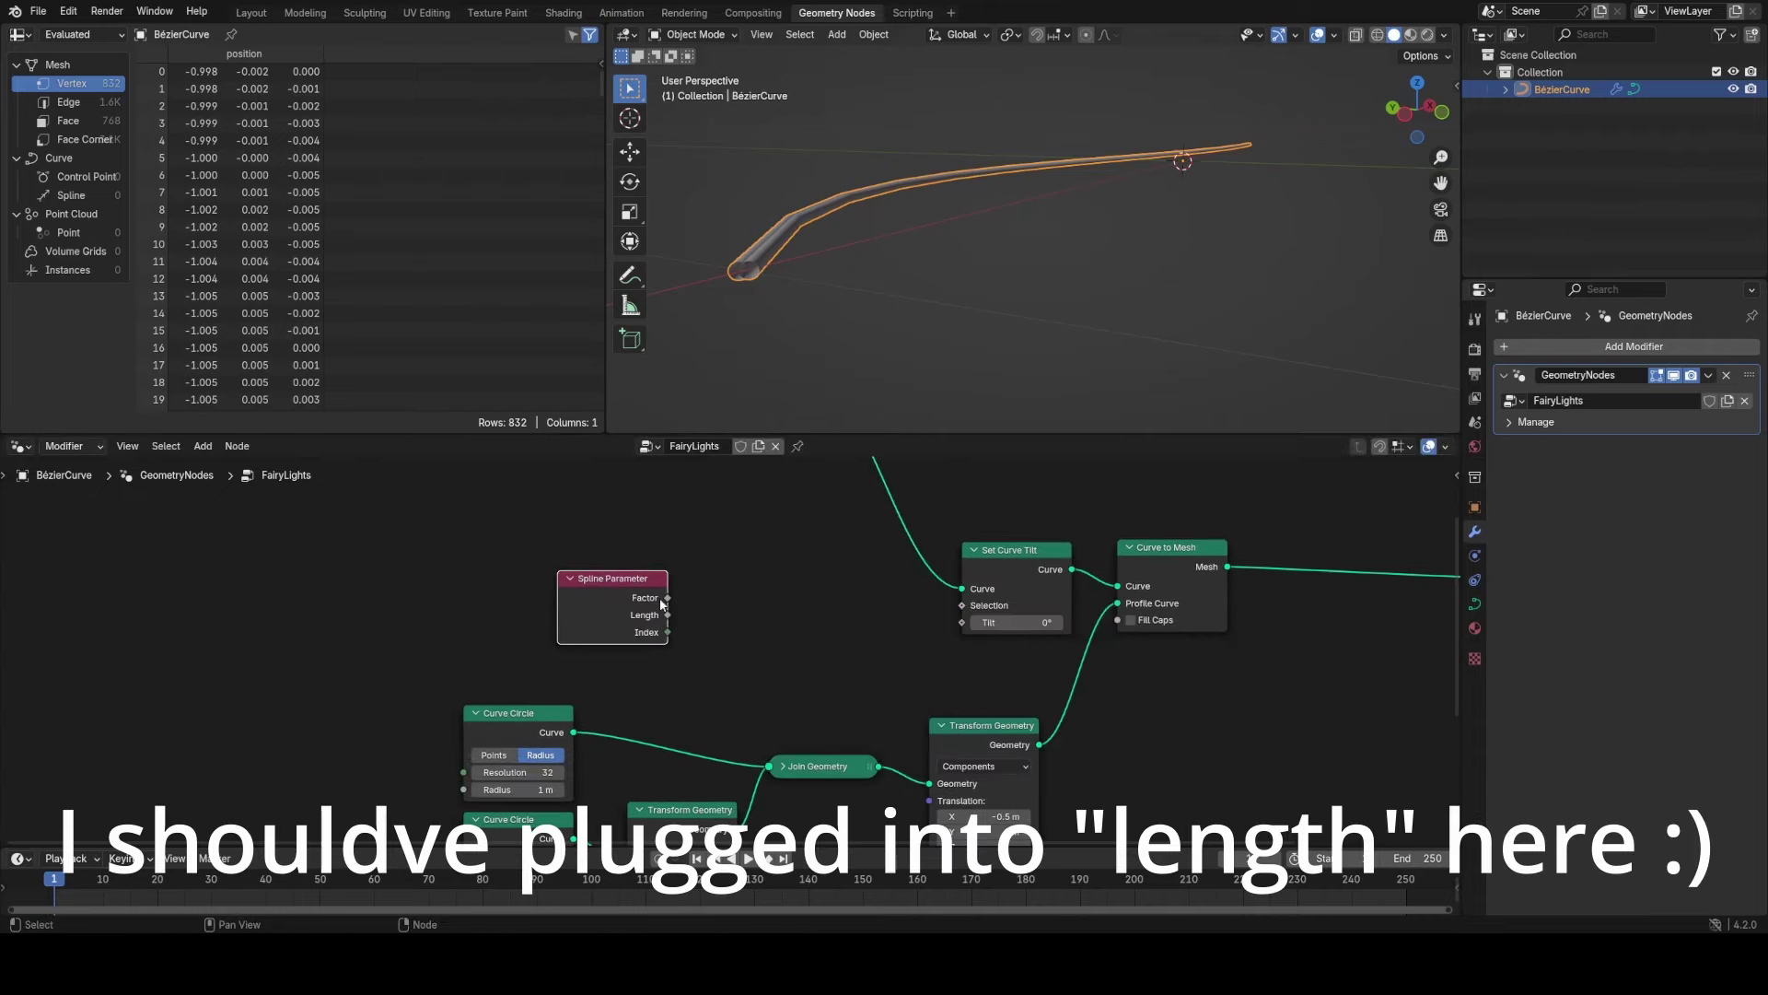
{"action": "left_click_drag", "start_coordinate": [964, 628], "coordinate": [963, 623]}
{"action": "left_click_drag", "start_coordinate": [603, 613], "coordinate": [501, 627]}
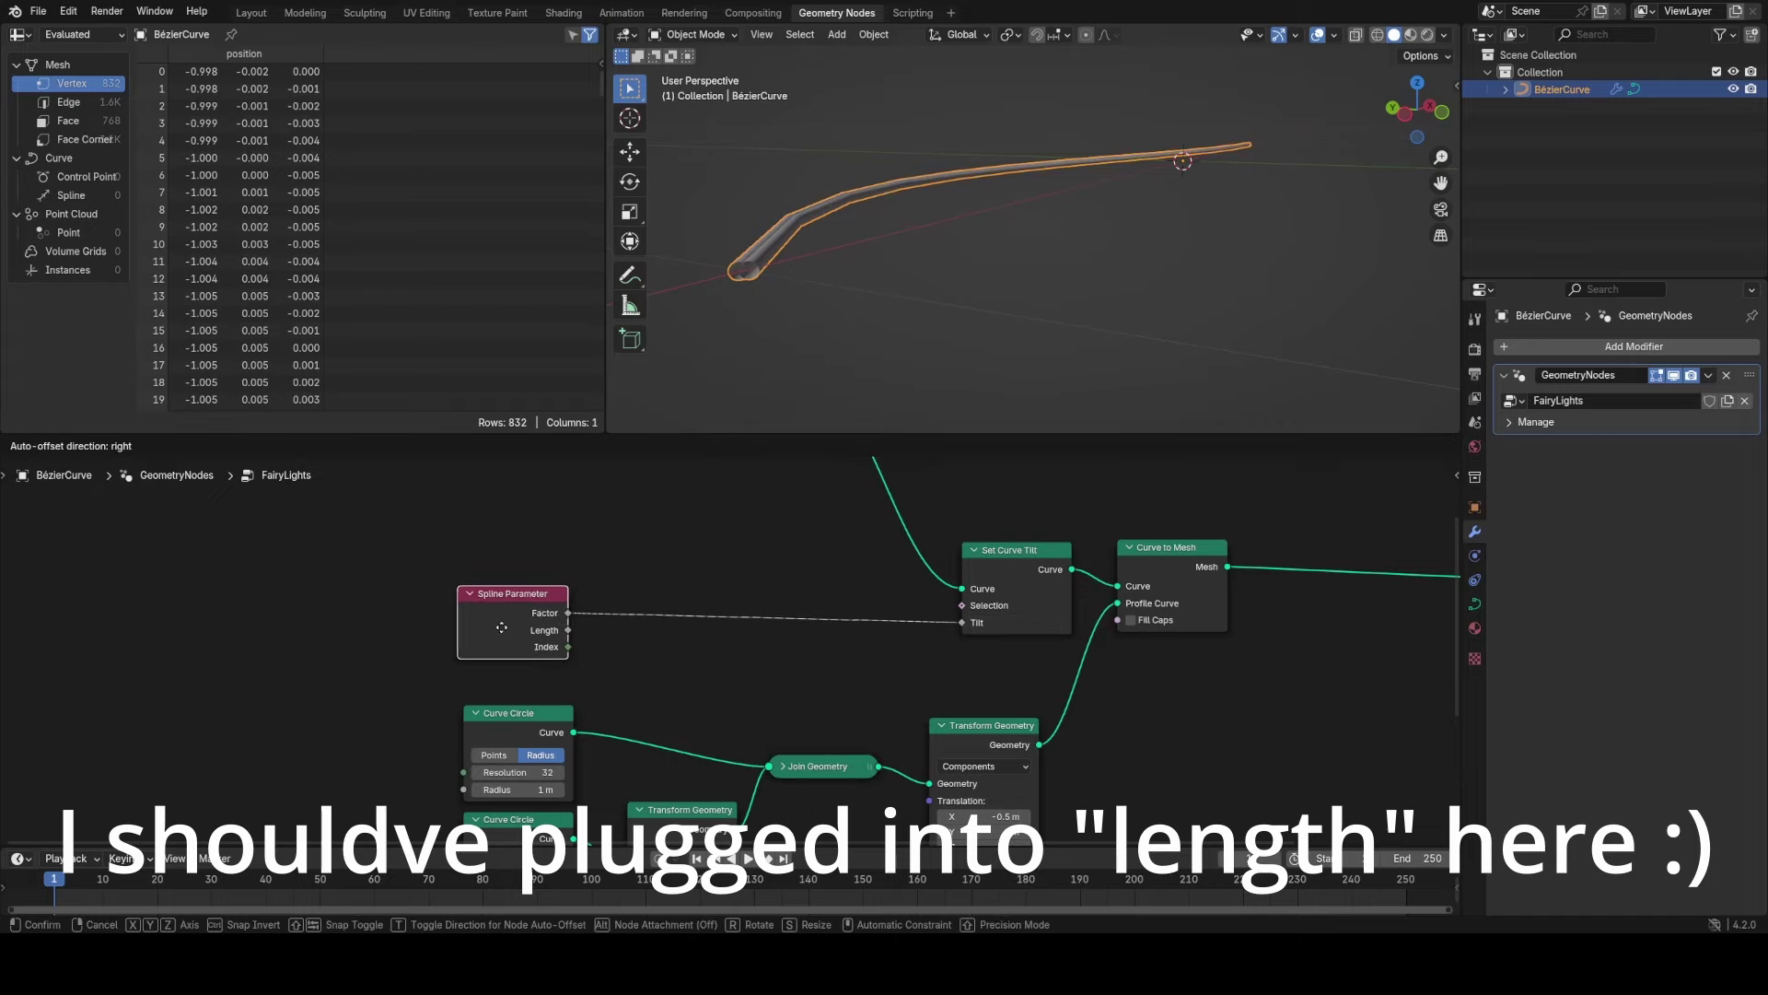
Insert a Math node between Spline Parameter and Set Curve Tilt, set to Multiply with a value of 500.
{"action": "key", "text": "shift+a"}
{"action": "type", "text": "ma"}
{"action": "left_click", "coordinate": [774, 626]}
{"action": "left_click", "coordinate": [663, 580]}
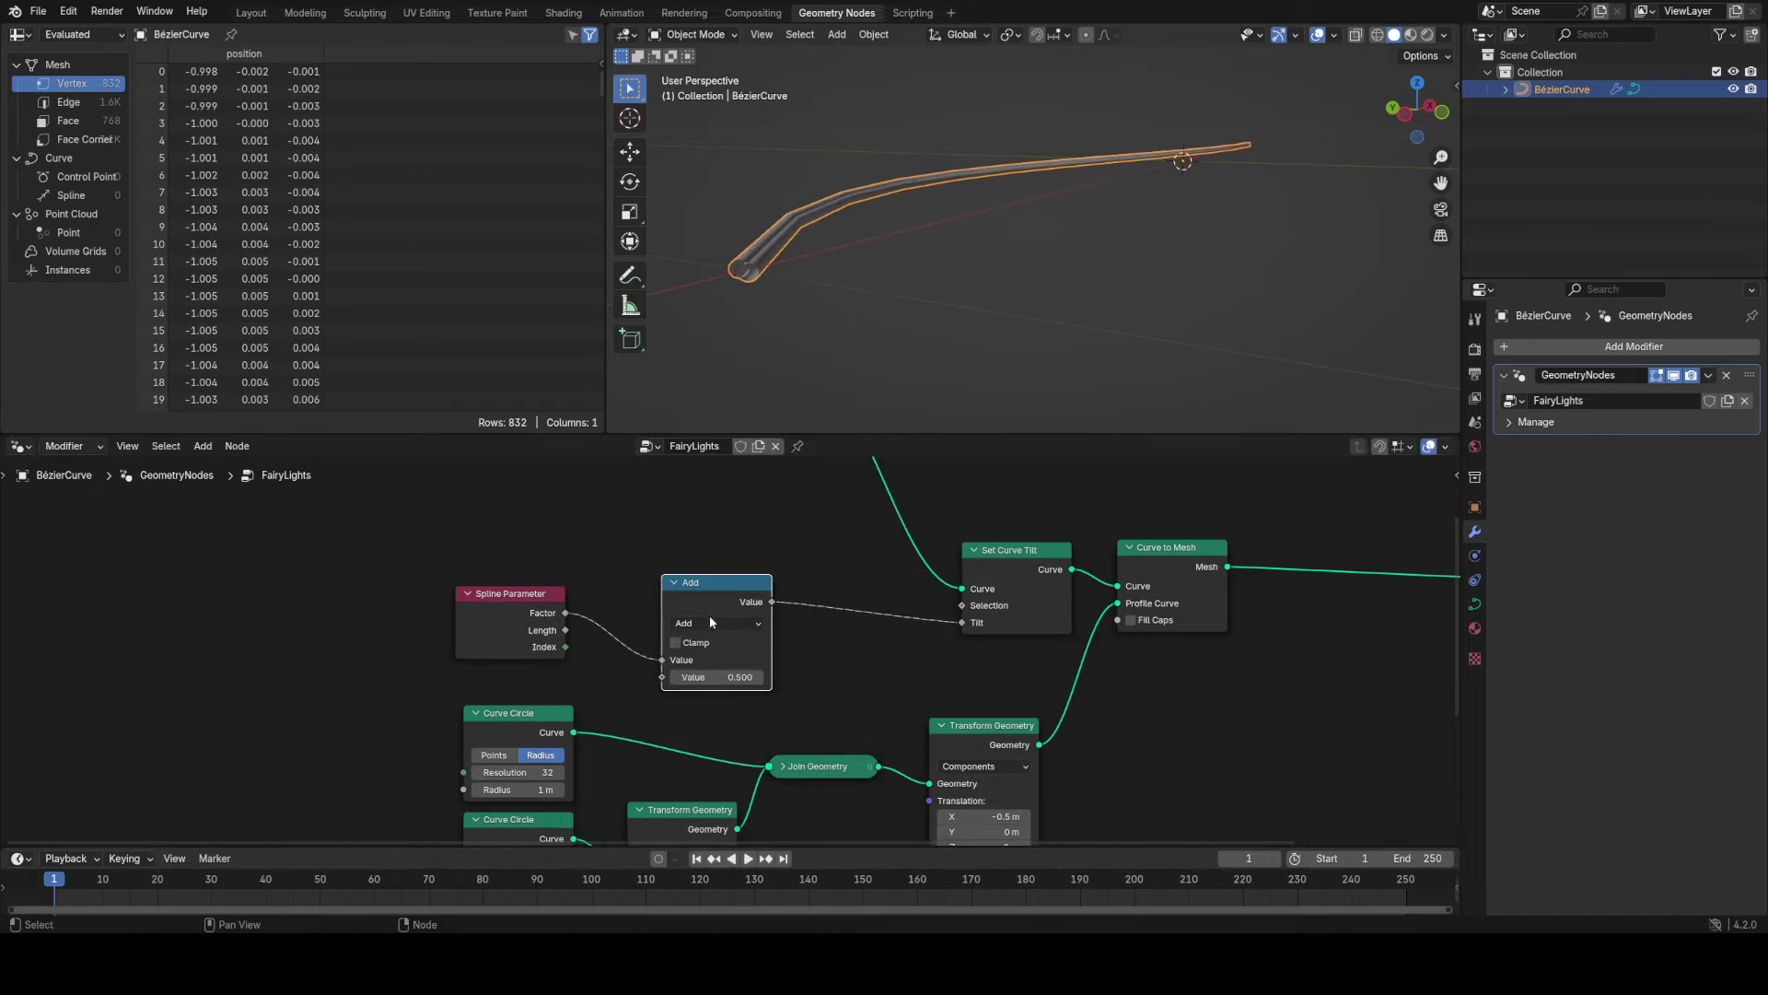
{"action": "left_click", "coordinate": [713, 625]}
{"action": "left_click", "coordinate": [715, 687]}
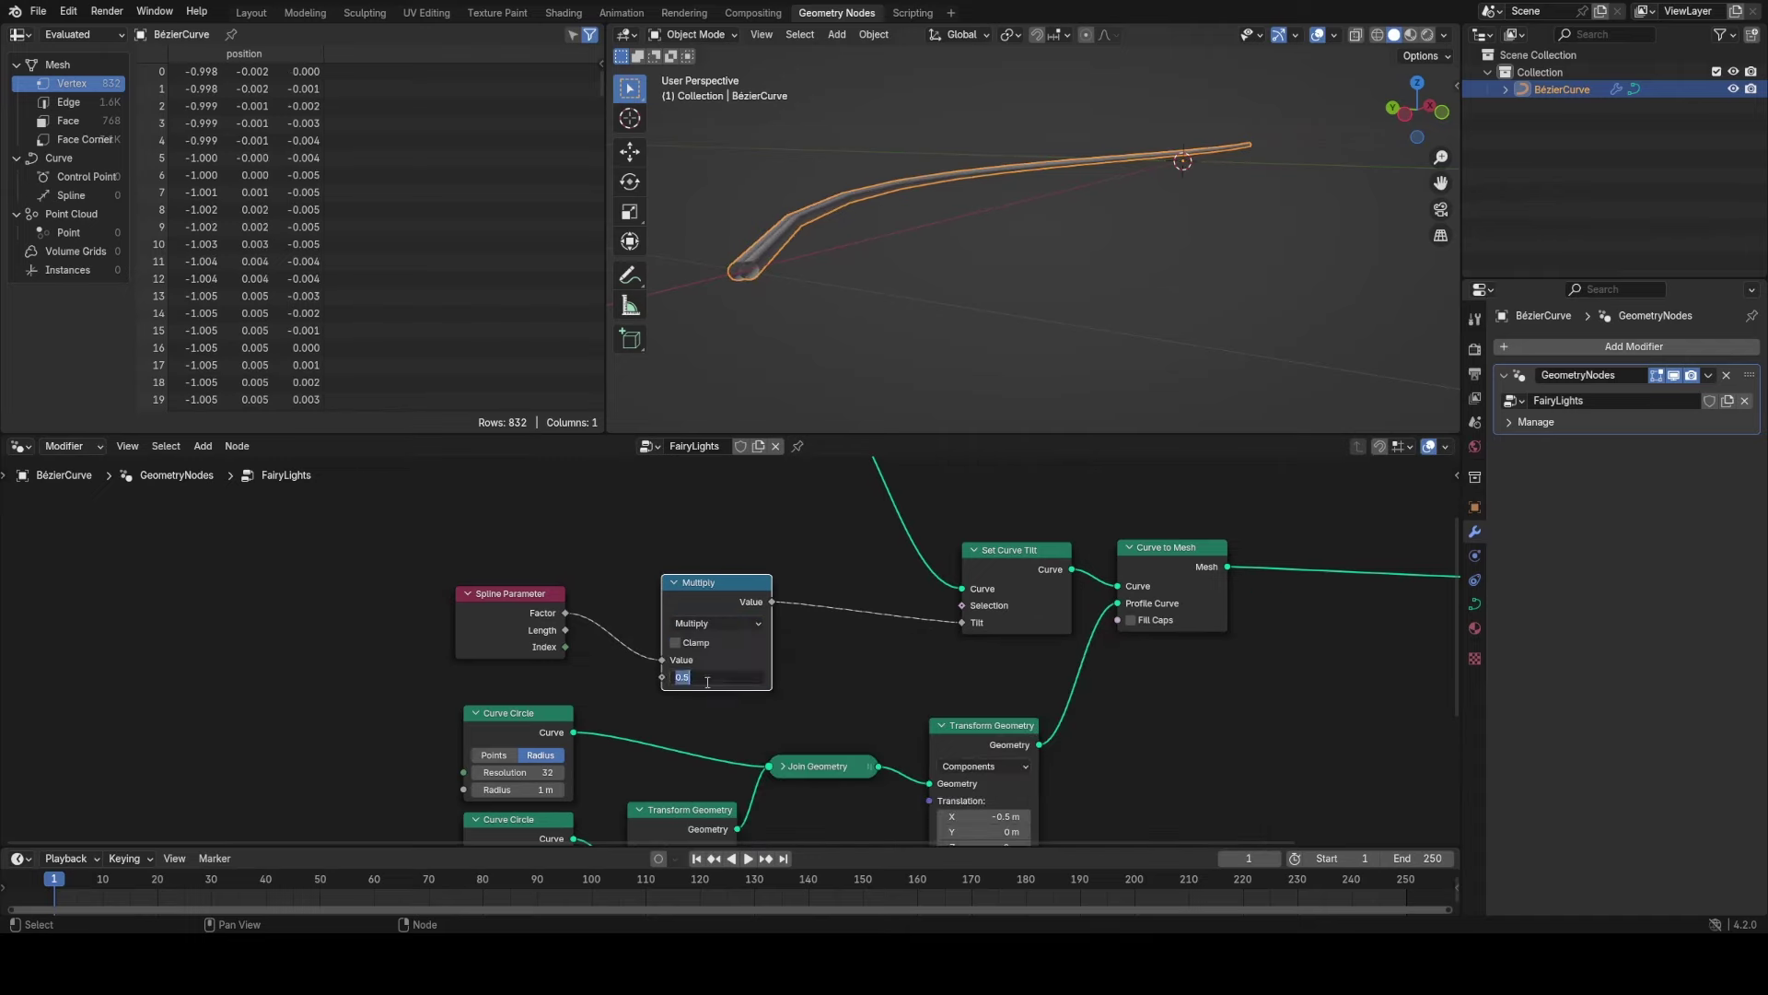
{"action": "left_click", "coordinate": [708, 686]}
{"action": "type", "text": "500"}
{"action": "key", "text": "Return"}
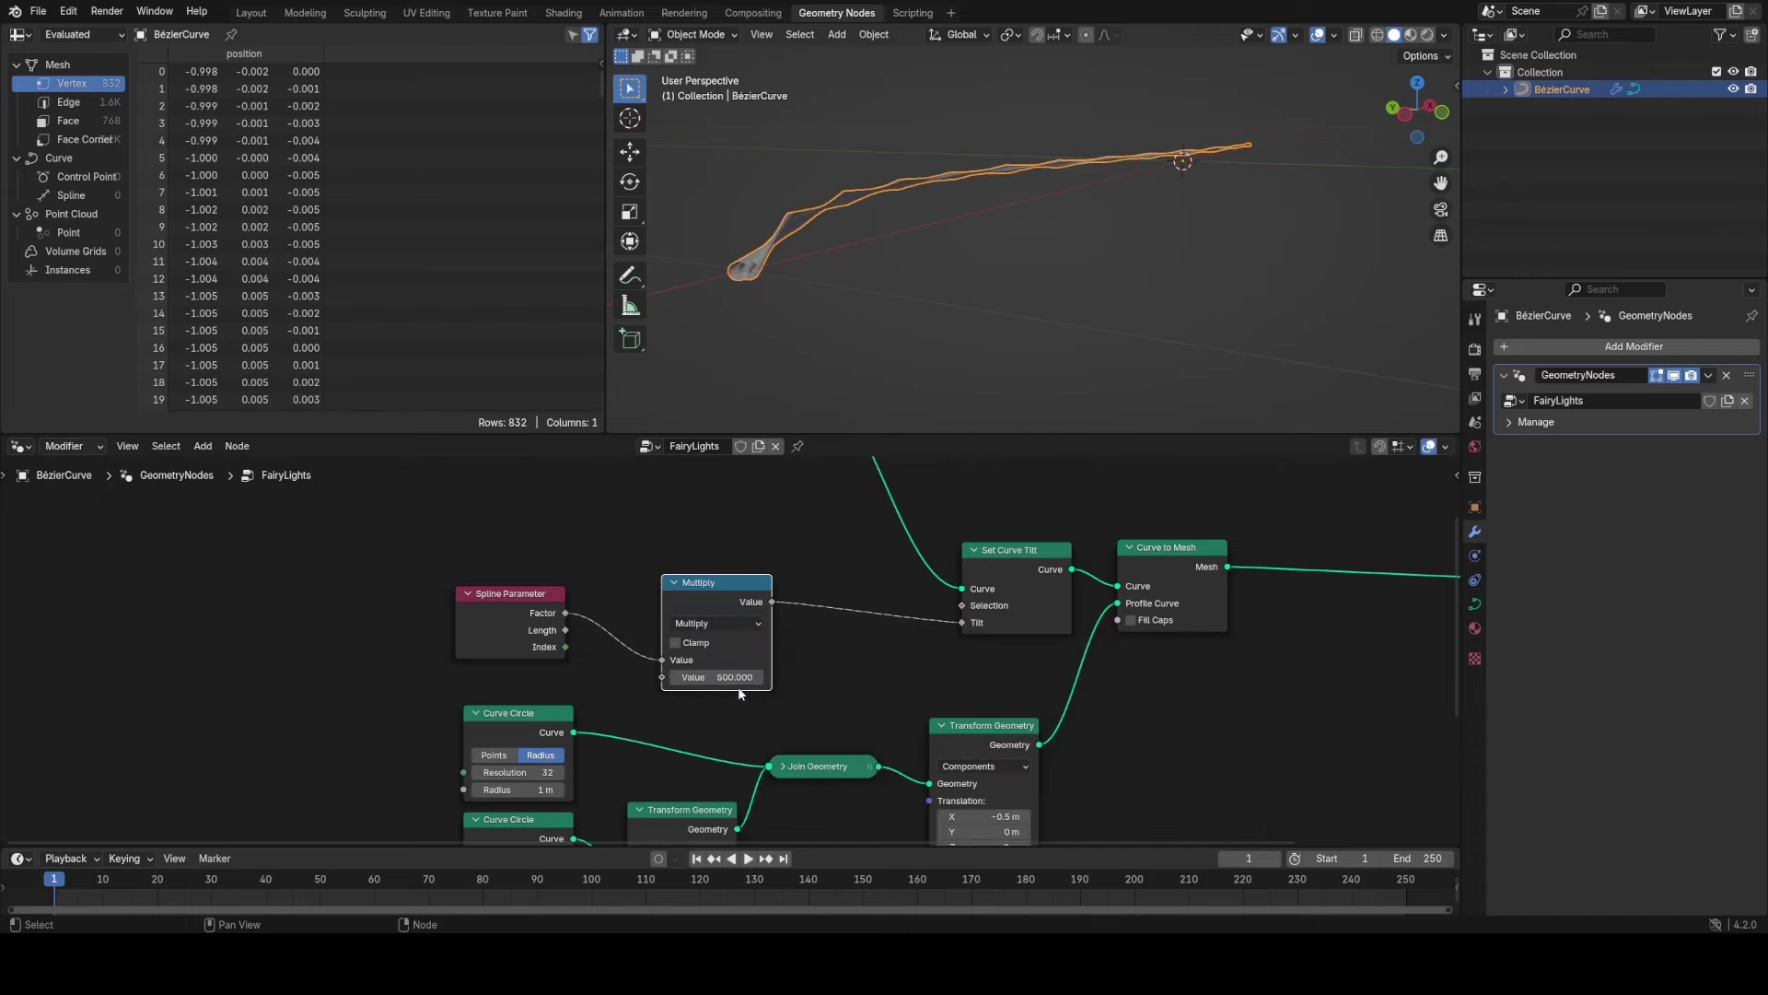
Make room beside the Group Input and insert a Resample Curve node before Set Curve Radius.
{"action": "scroll", "coordinate": [826, 528], "scroll_direction": "down", "scroll_amount": 1}
{"action": "middle_click_drag", "start_coordinate": [935, 170], "coordinate": [1016, 247]}
{"action": "scroll", "coordinate": [1066, 264], "scroll_direction": "up", "scroll_amount": 3}
{"action": "middle_click_drag", "start_coordinate": [834, 525], "coordinate": [838, 642]}
{"action": "left_click_drag", "start_coordinate": [776, 536], "coordinate": [745, 610]}
{"action": "left_click_drag", "start_coordinate": [520, 534], "coordinate": [350, 604]}
{"action": "left_click", "coordinate": [350, 603]}
{"action": "key", "text": "shift+a"}
{"action": "type", "text": "res"}
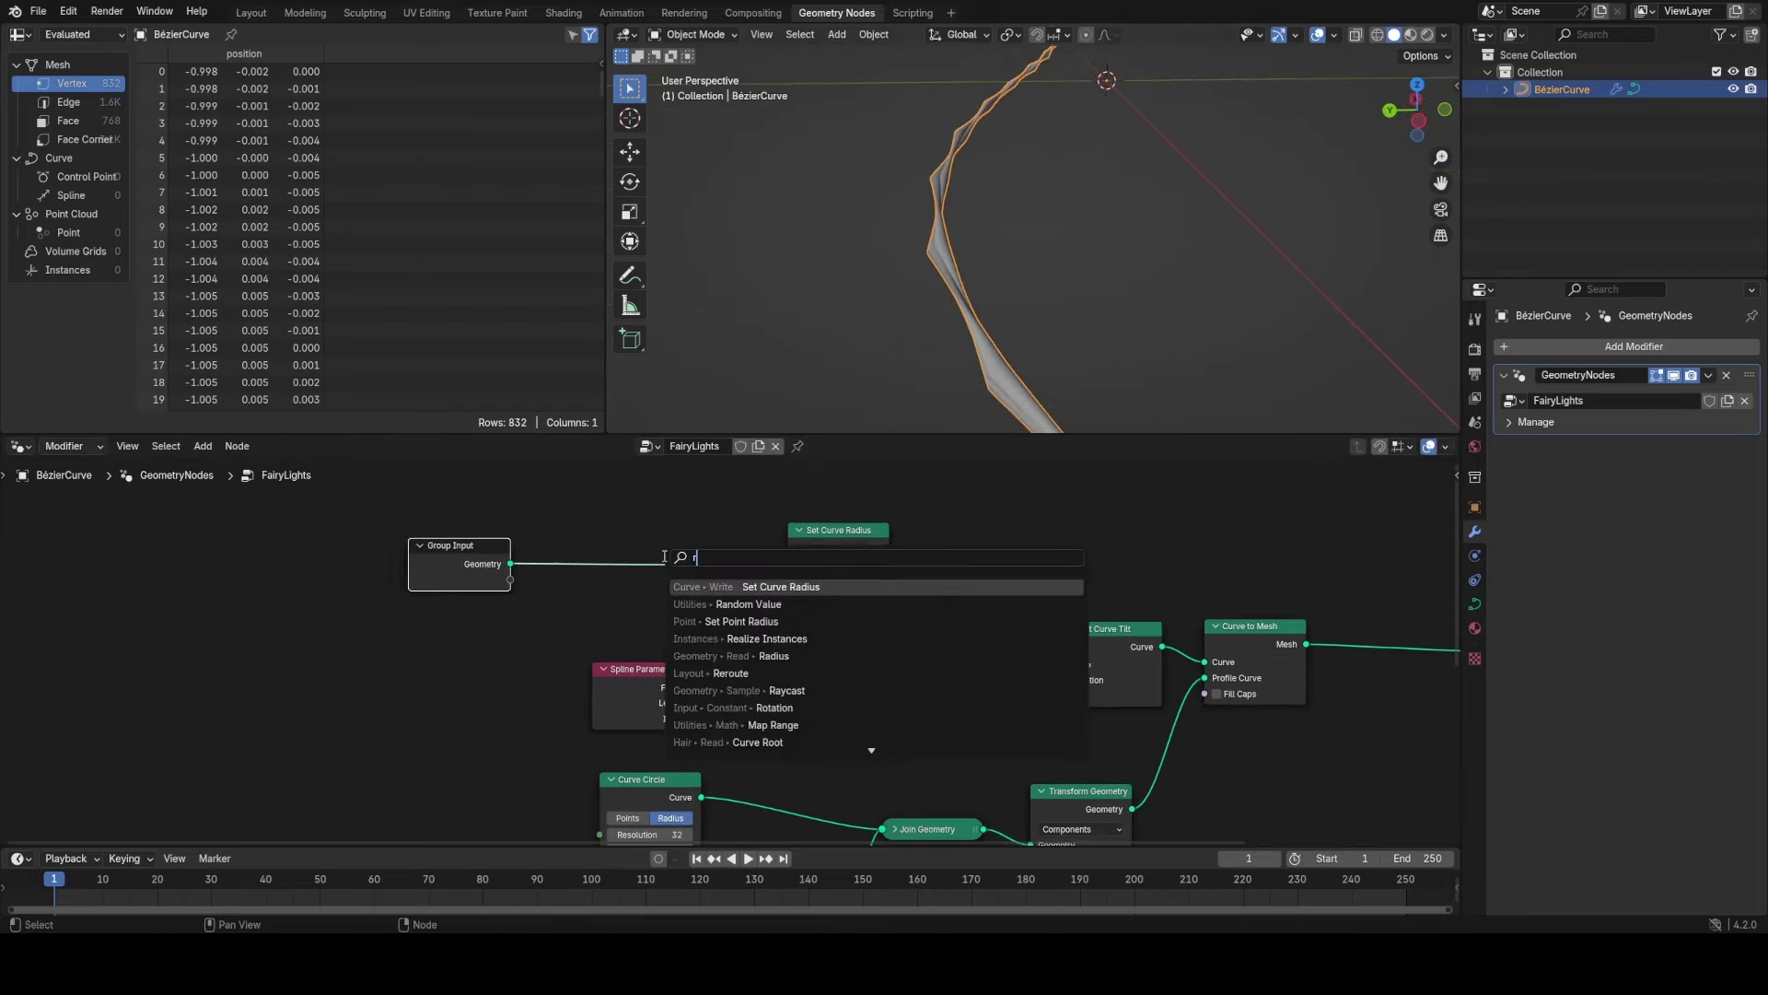
{"action": "key", "text": "Return"}
{"action": "left_click", "coordinate": [611, 535]}
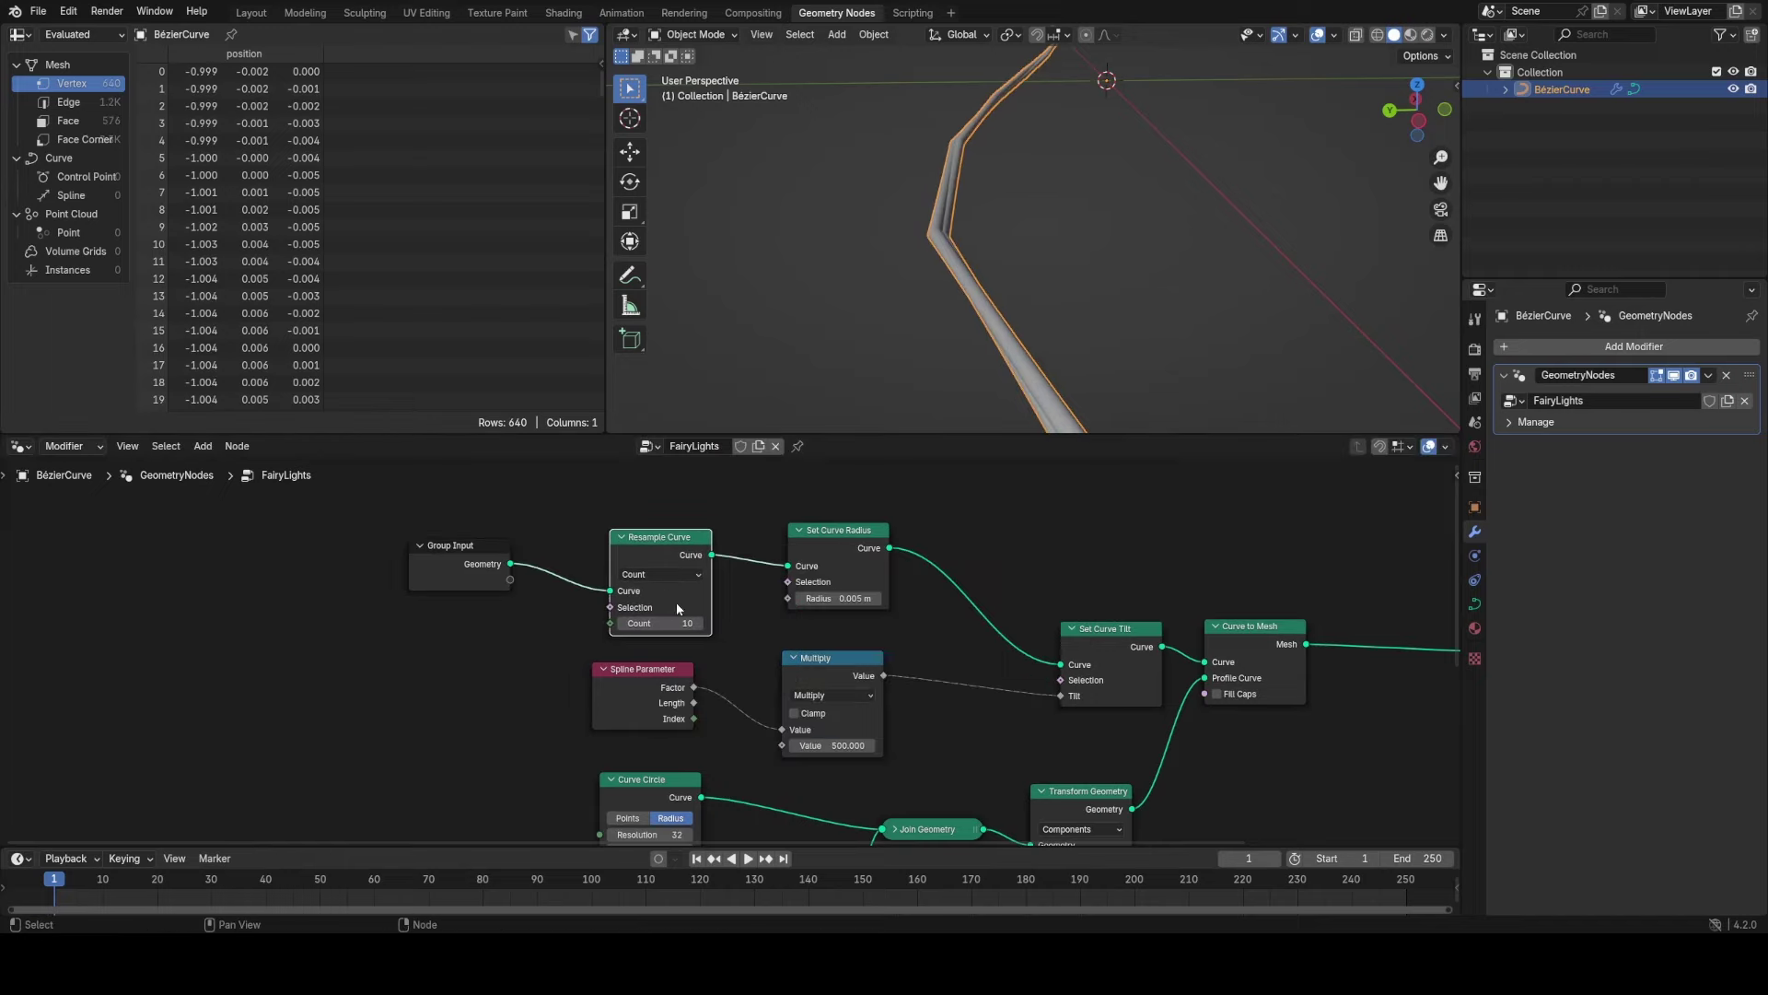
Switch the Resample Curve node to Length mode with a length of 0.01 m.
{"action": "left_click", "coordinate": [667, 575]}
{"action": "left_click", "coordinate": [665, 640]}
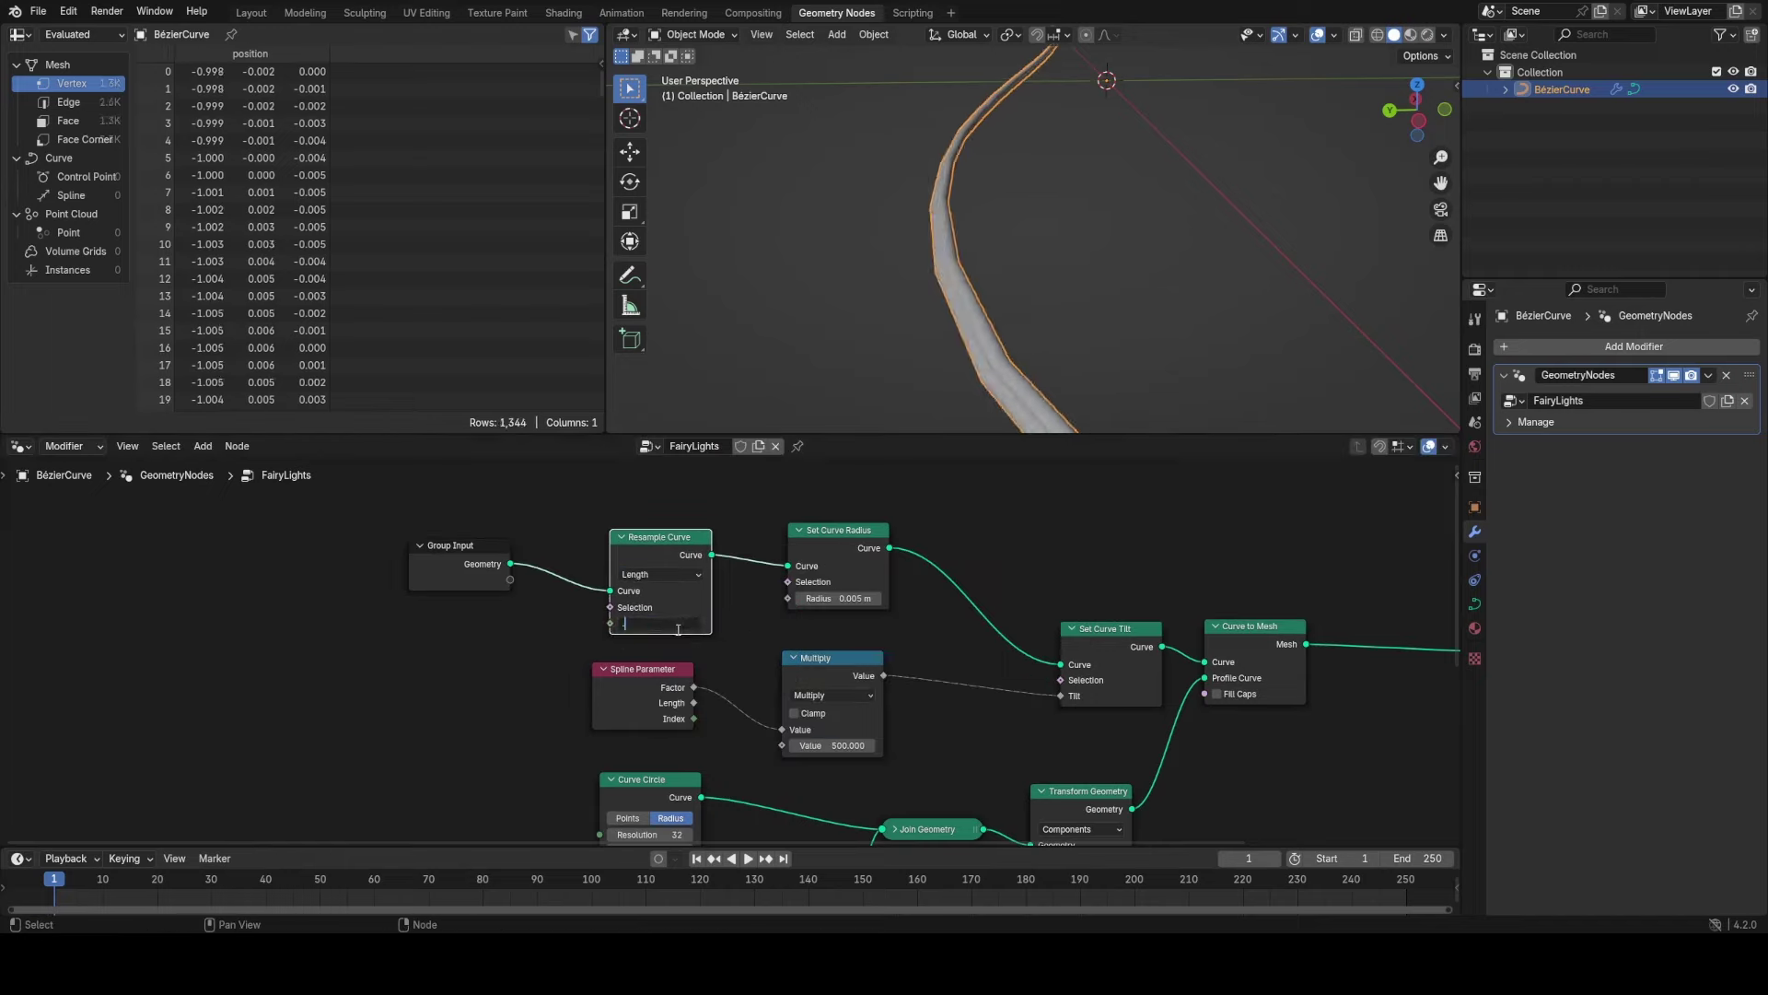
{"action": "type", "text": "0.01"}
{"action": "key", "text": "Return"}
Lower the Multiply value driving the curve tilt to about 74 and check the twist along the cable.
{"action": "middle_click_drag", "start_coordinate": [884, 669], "coordinate": [853, 601]}
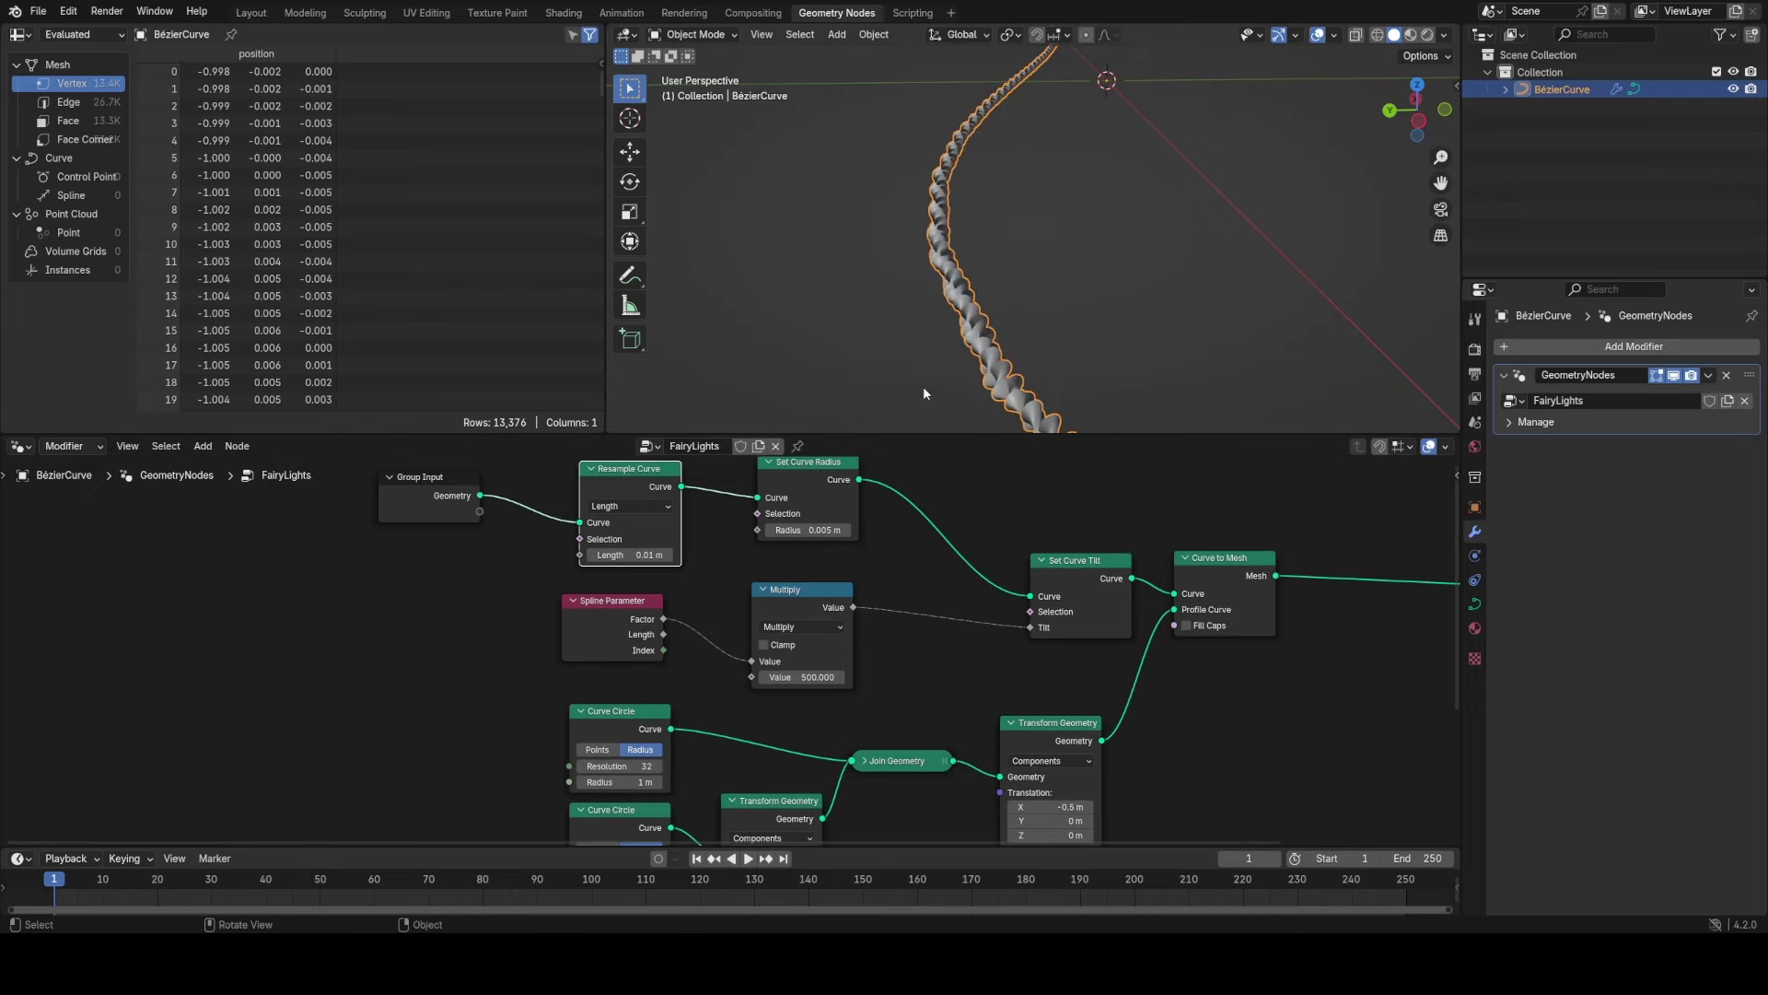
{"action": "middle_click_drag", "start_coordinate": [933, 365], "coordinate": [1030, 331]}
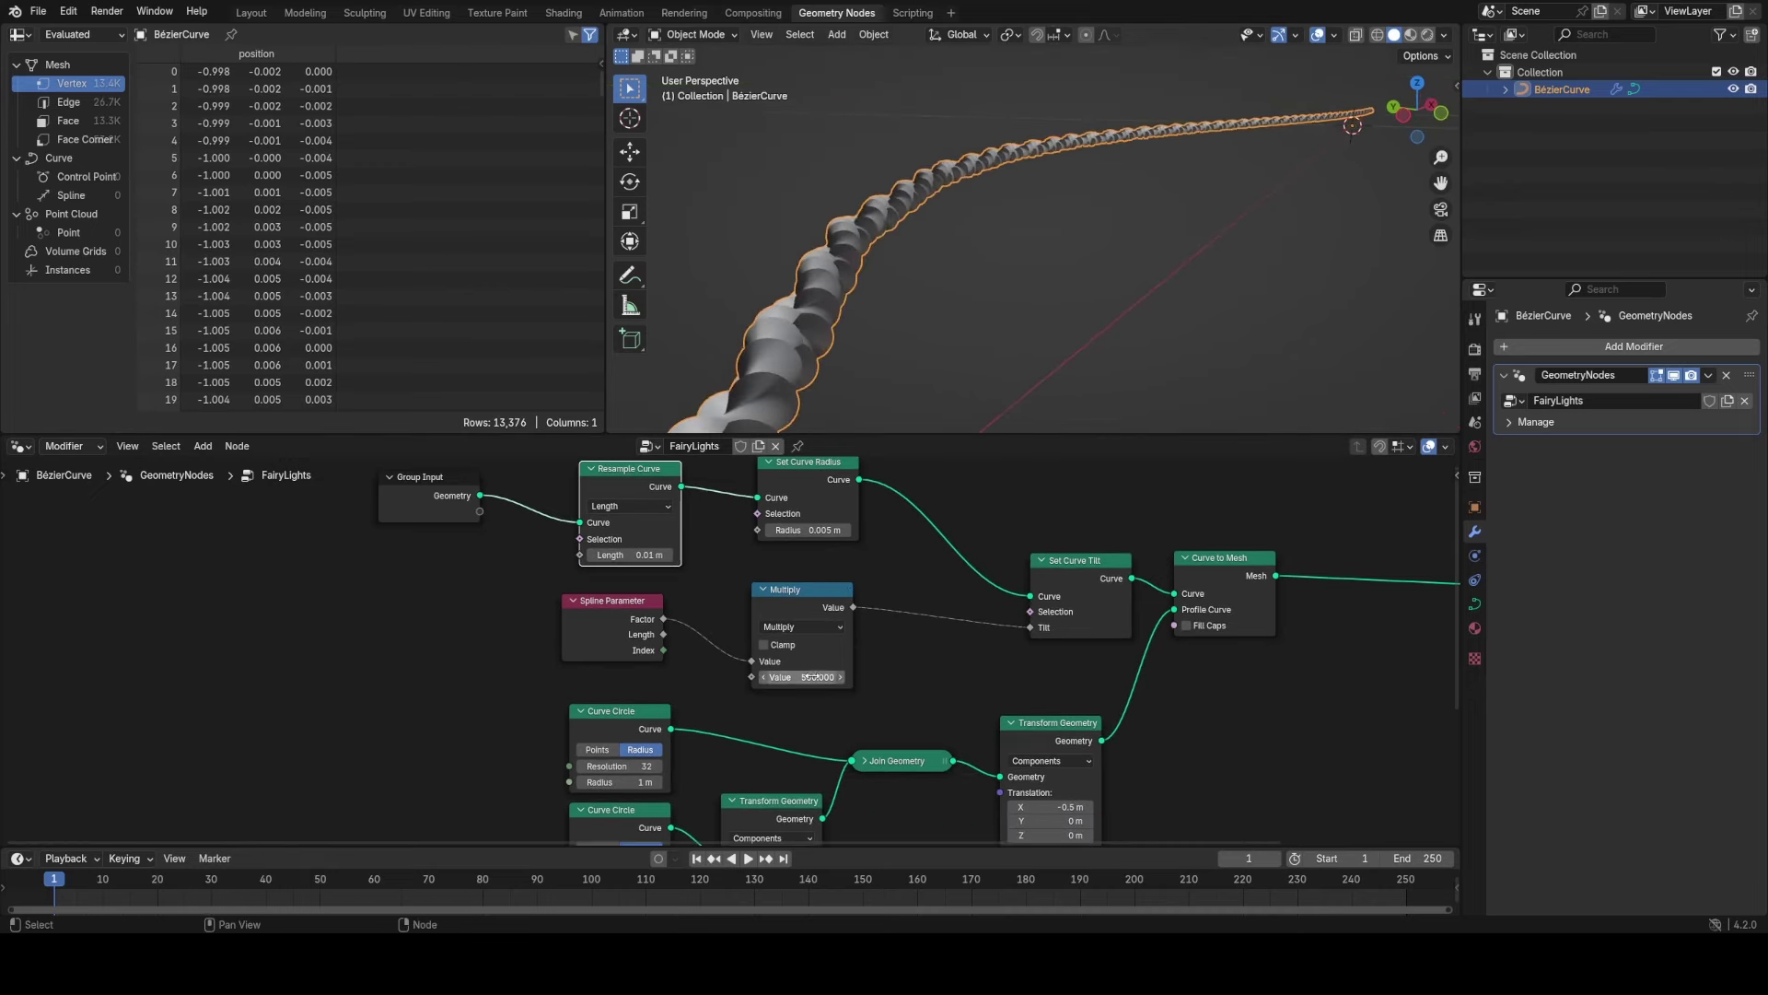
{"action": "type", "text": "5"}
{"action": "key", "text": "Return"}
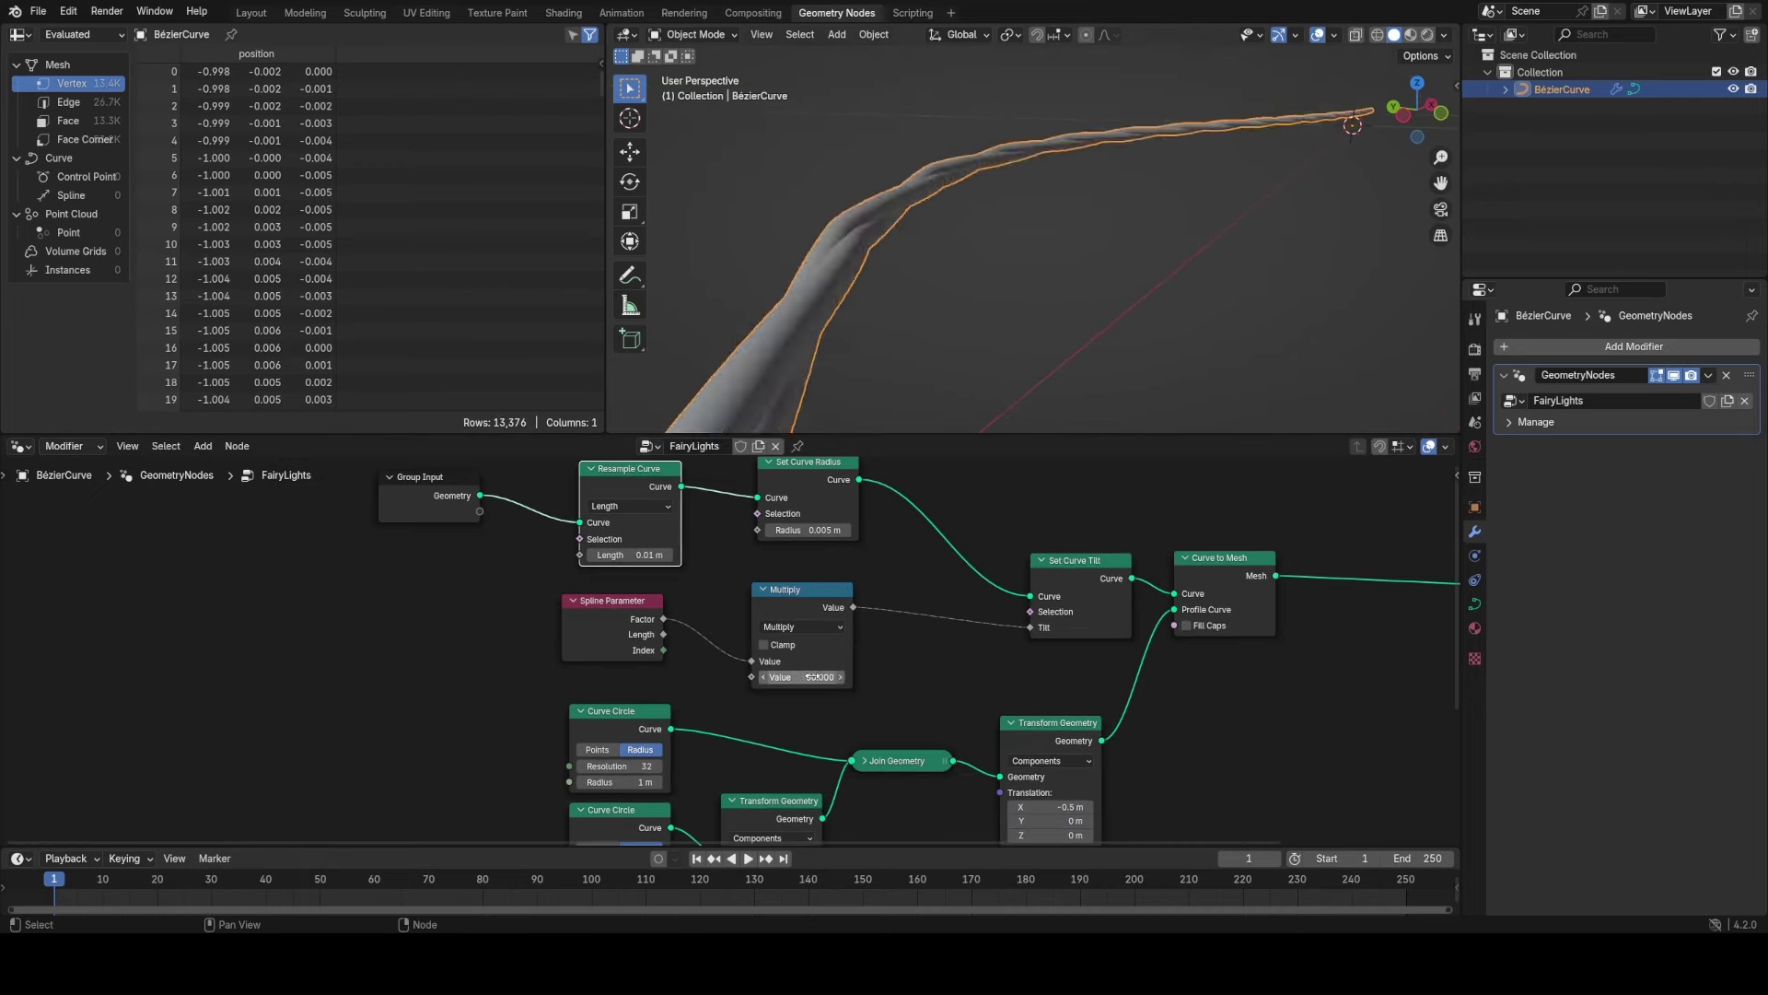
{"action": "left_click_drag", "start_coordinate": [801, 677], "coordinate": [848, 677]}
{"action": "scroll", "coordinate": [1029, 208], "scroll_direction": "down", "scroll_amount": 6}
{"action": "middle_click_drag", "start_coordinate": [1029, 207], "coordinate": [1038, 429]}
{"action": "scroll", "coordinate": [1087, 318], "scroll_direction": "up", "scroll_amount": 5}
Combine the tilt, circle profile and Curve to Mesh nodes into a node group named Twist.
{"action": "key", "text": "a"}
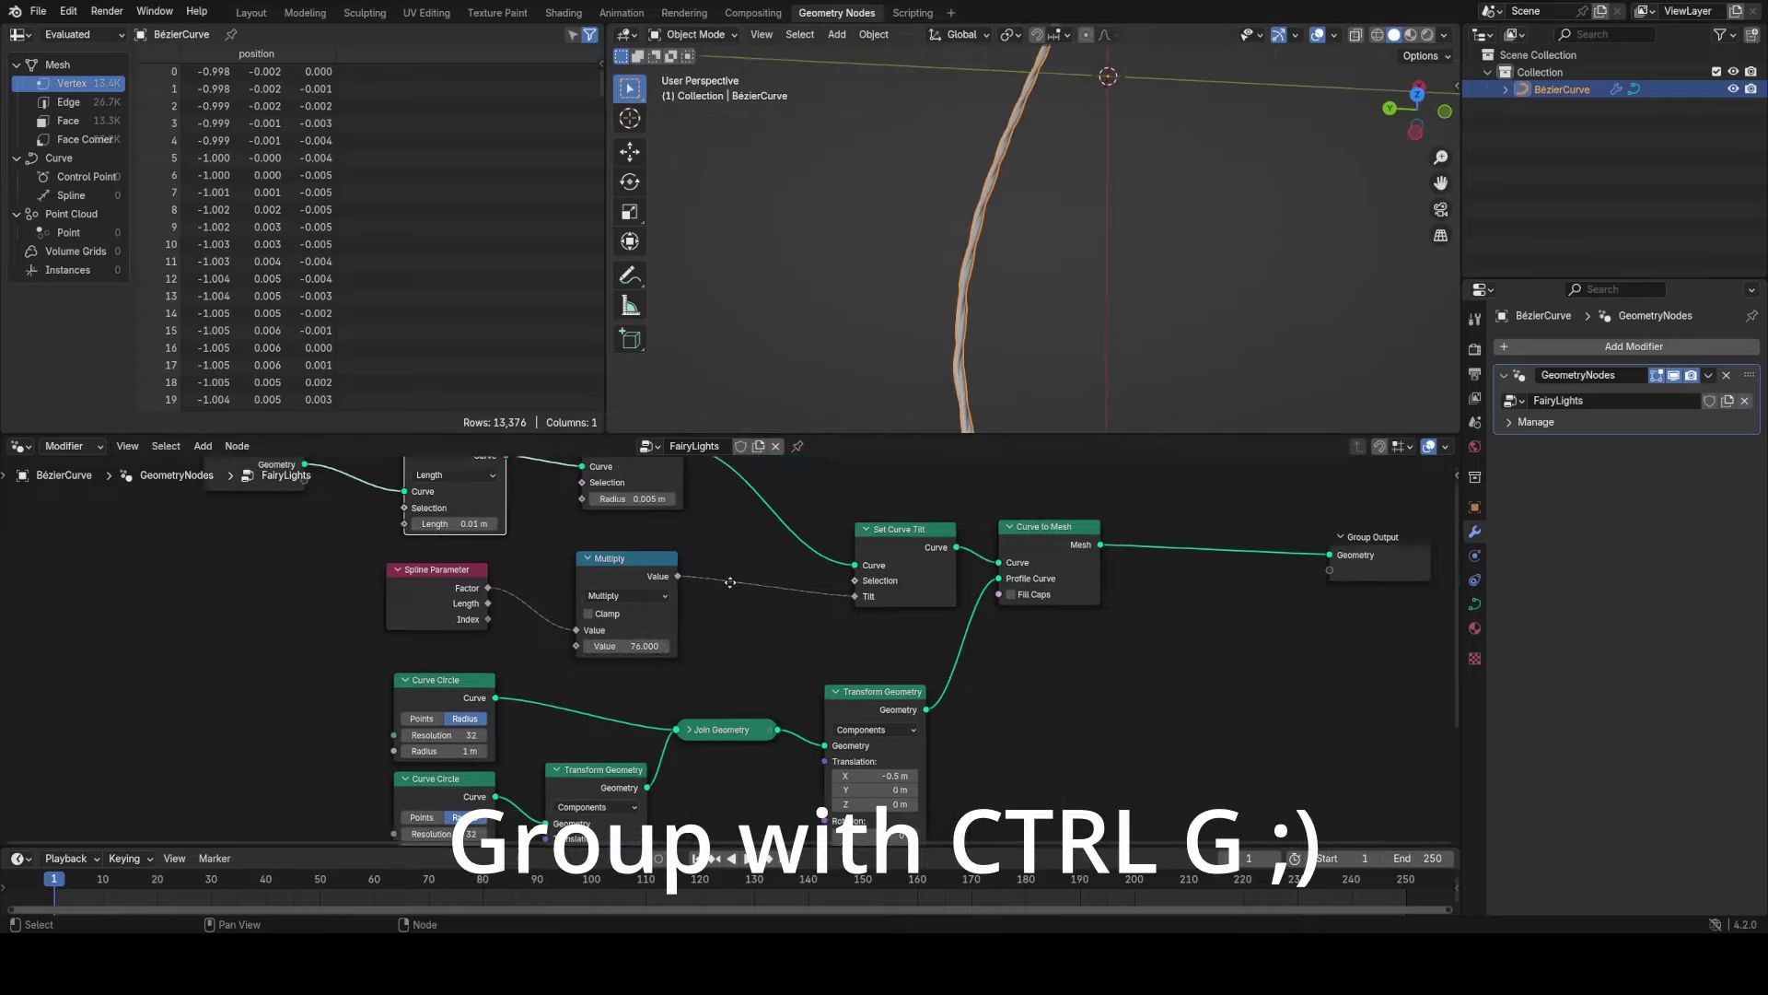
{"action": "key", "text": "Home"}
{"action": "key", "text": "ctrl+g"}
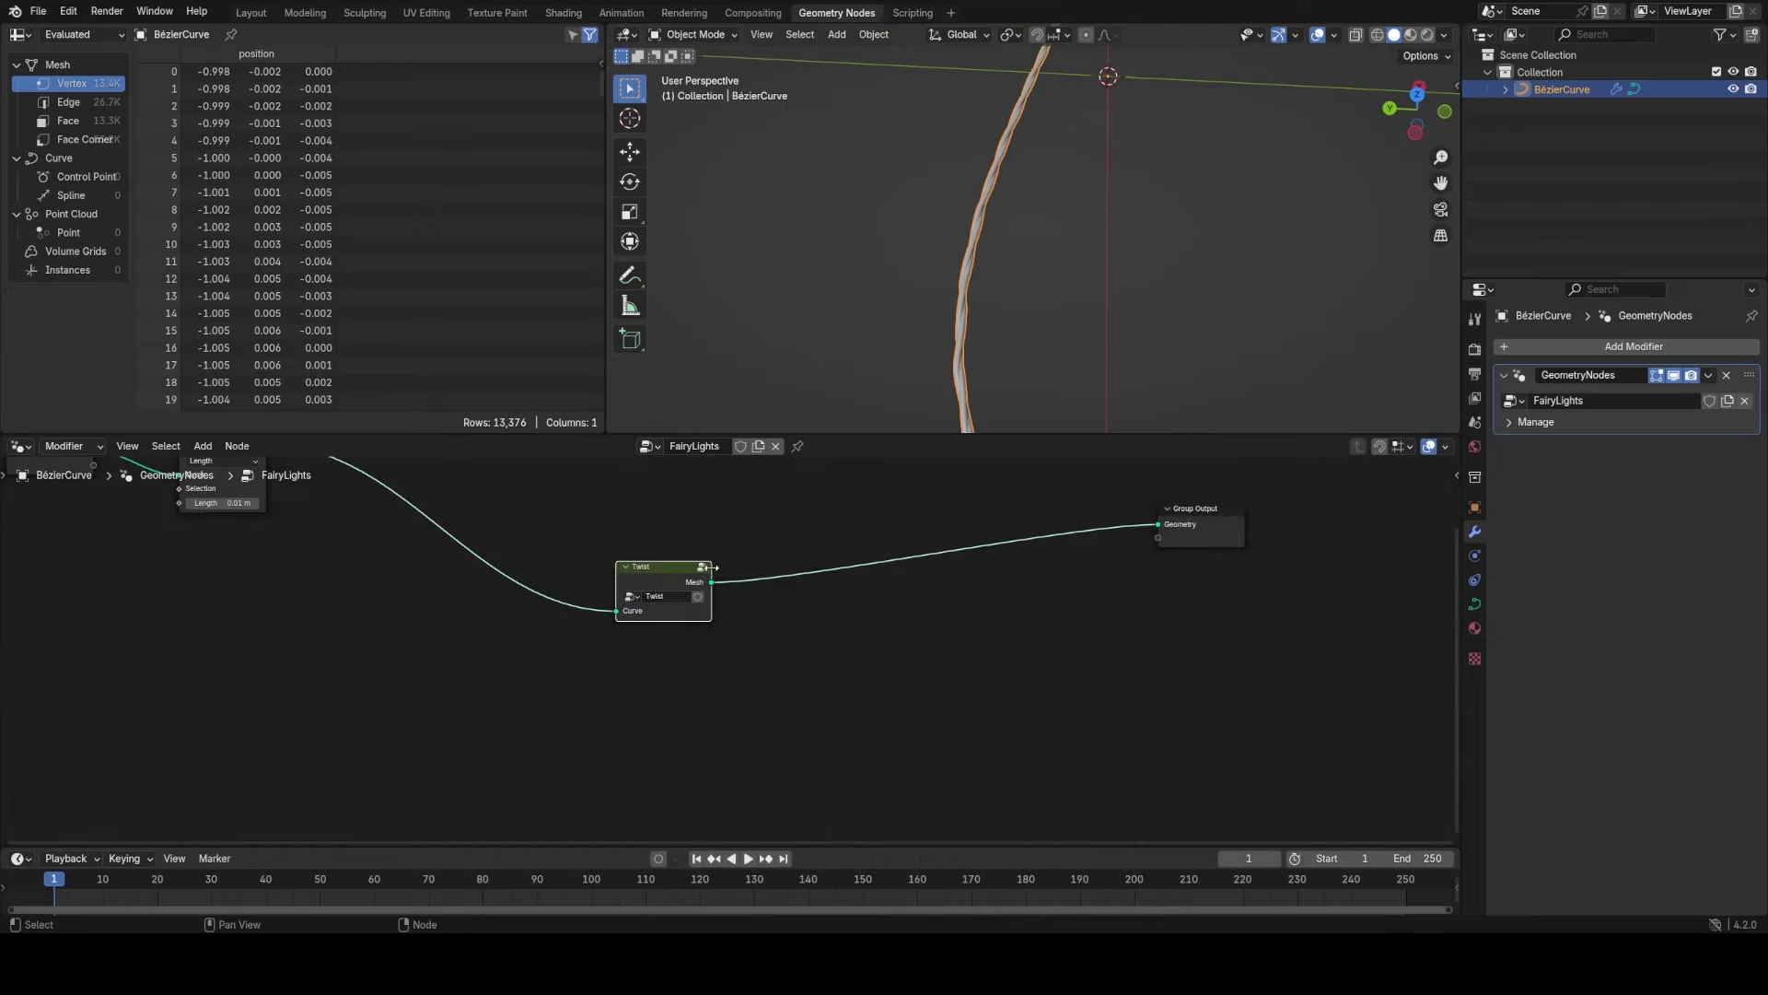
Inside the Twist group, expose the Multiply value as an input named TwistAmount and the curve radius as a Radius input.
{"action": "left_click_drag", "start_coordinate": [711, 567], "coordinate": [811, 567]}
{"action": "key", "text": "Tab"}
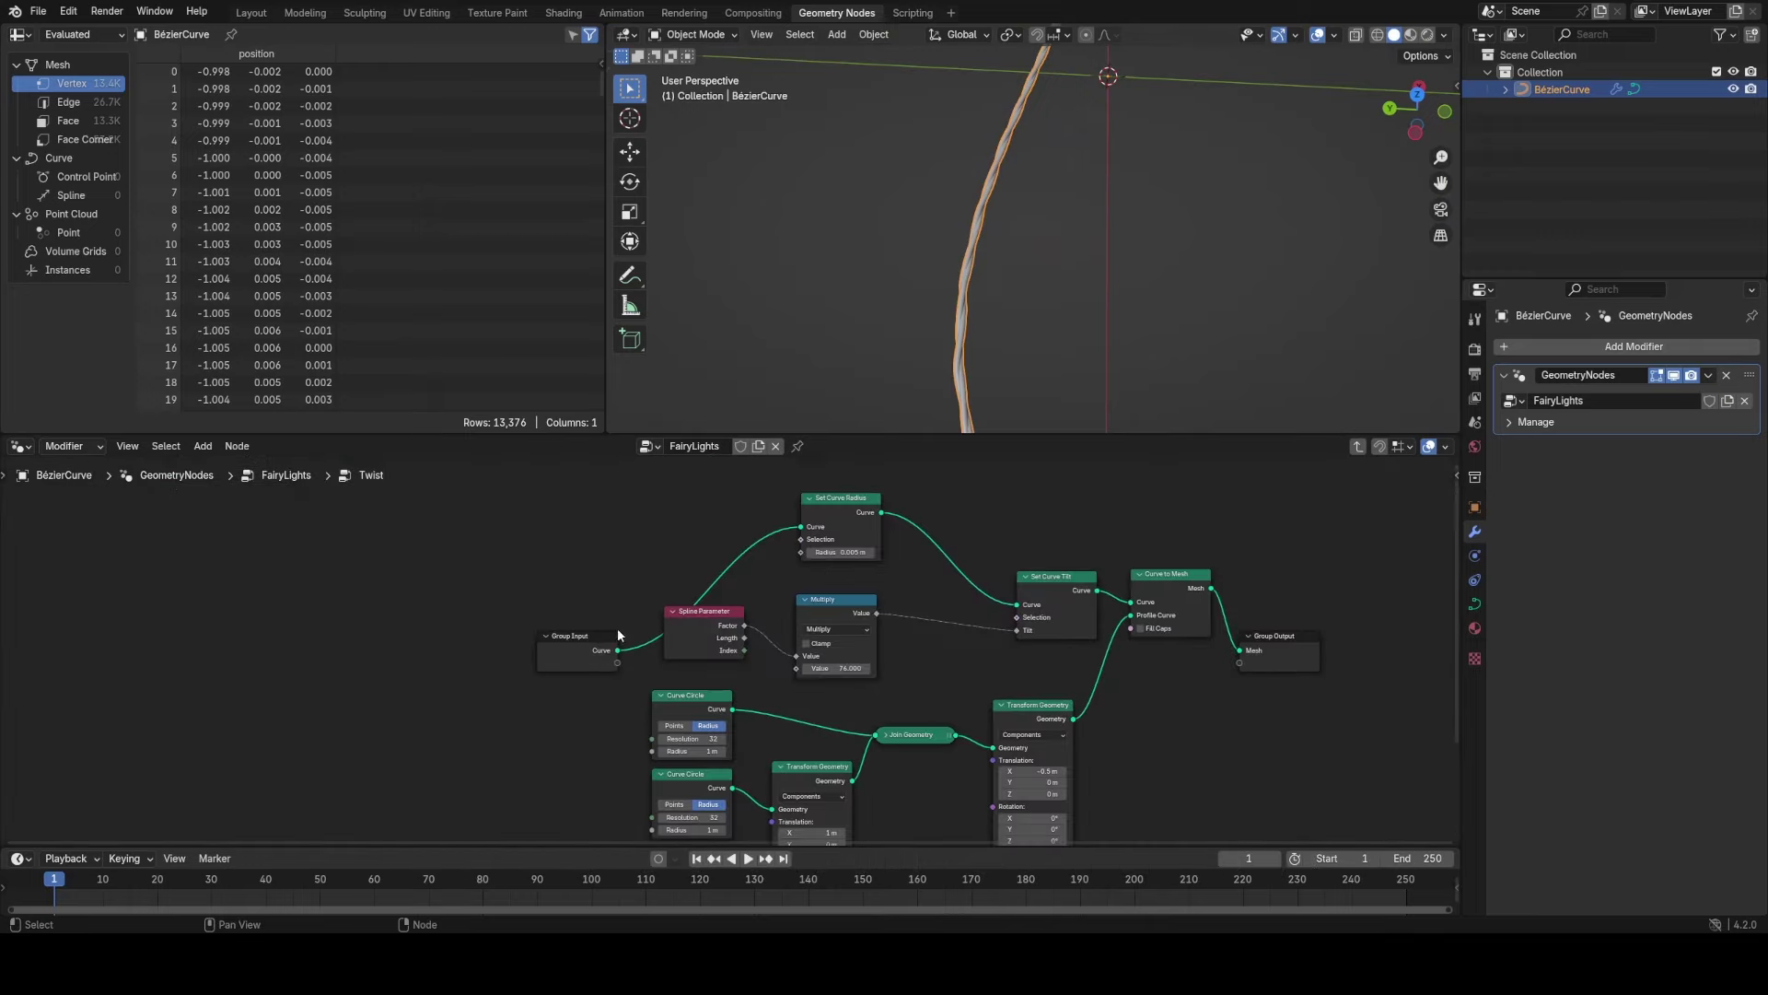
{"action": "left_click_drag", "start_coordinate": [565, 656], "coordinate": [542, 552]}
{"action": "left_click_drag", "start_coordinate": [794, 679], "coordinate": [797, 670]}
{"action": "key", "text": "n"}
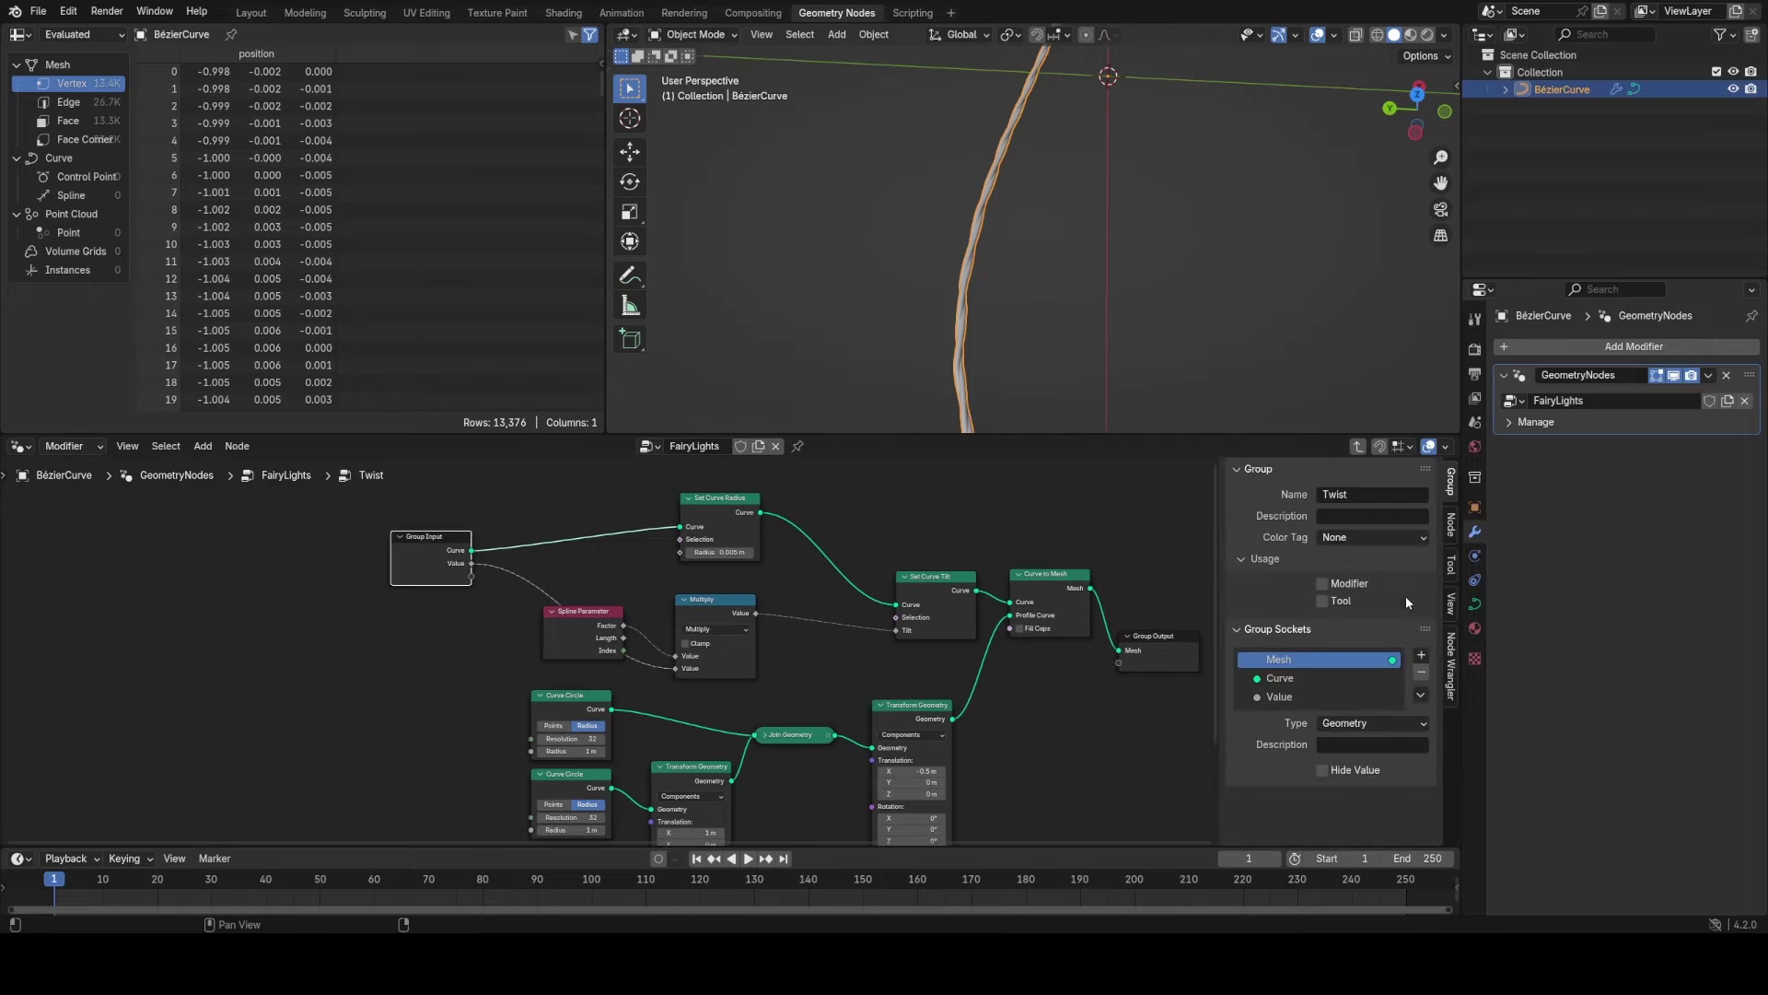
{"action": "double_click", "coordinate": [1312, 697]}
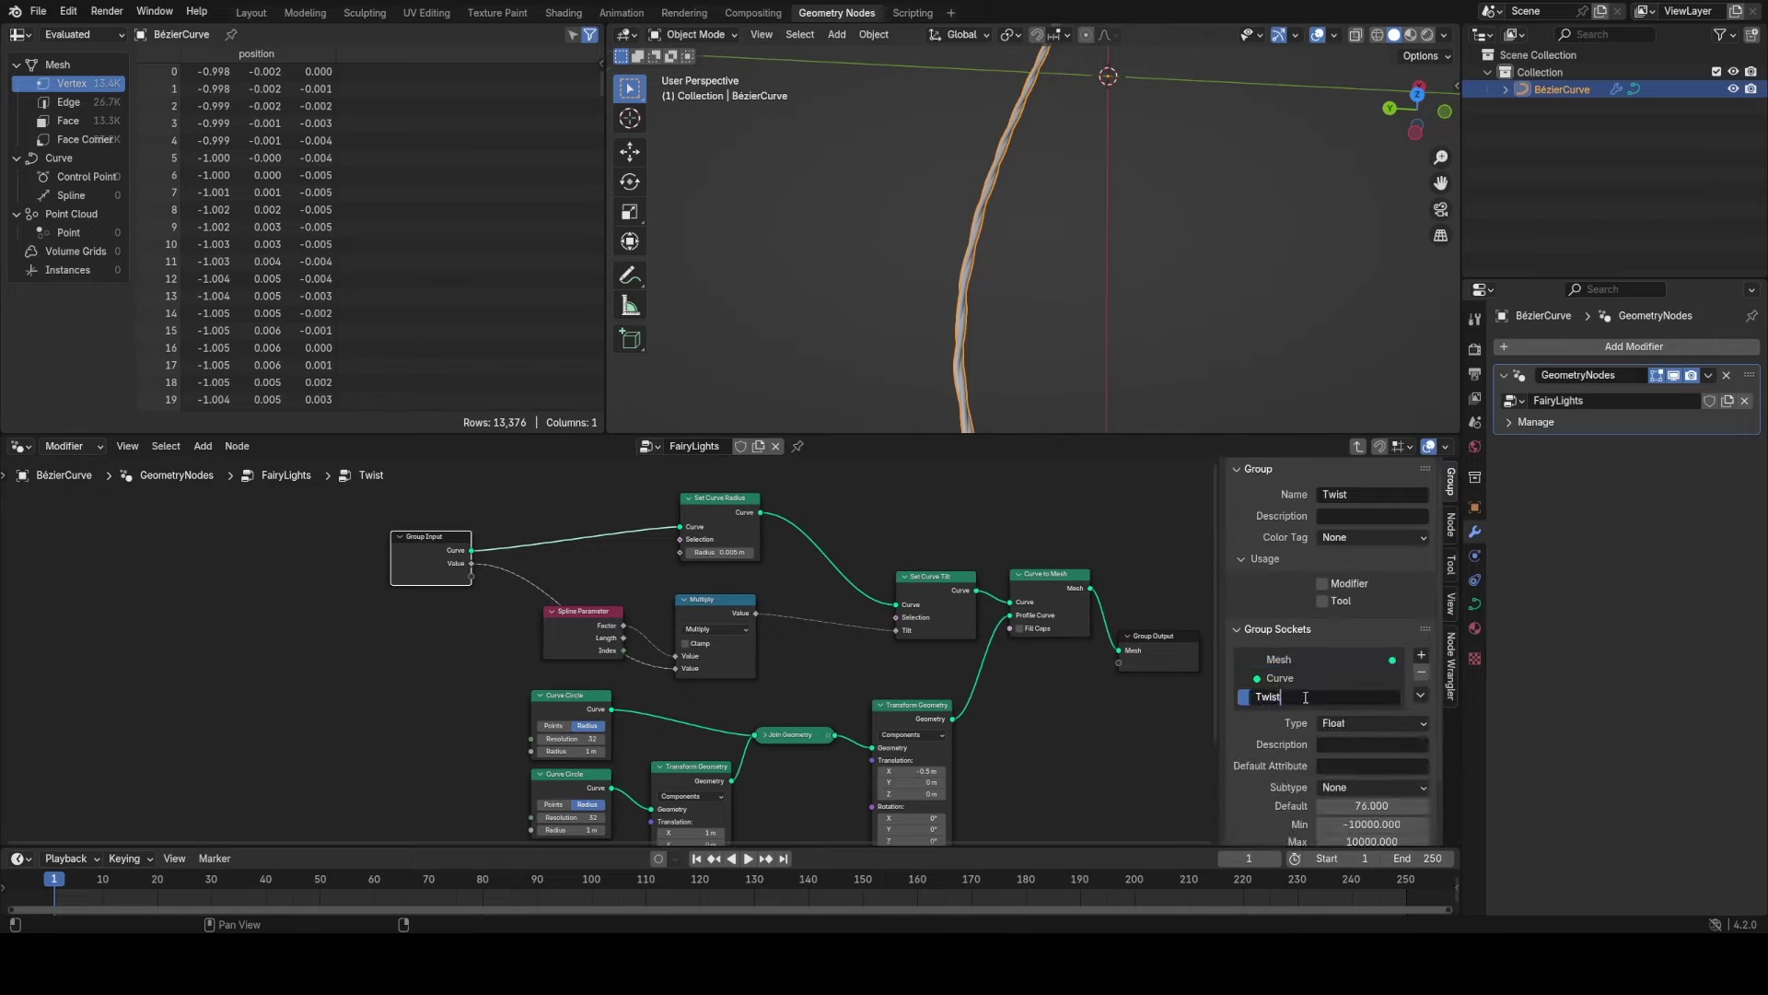
{"action": "scroll", "coordinate": [598, 610], "scroll_direction": "up", "scroll_amount": 2}
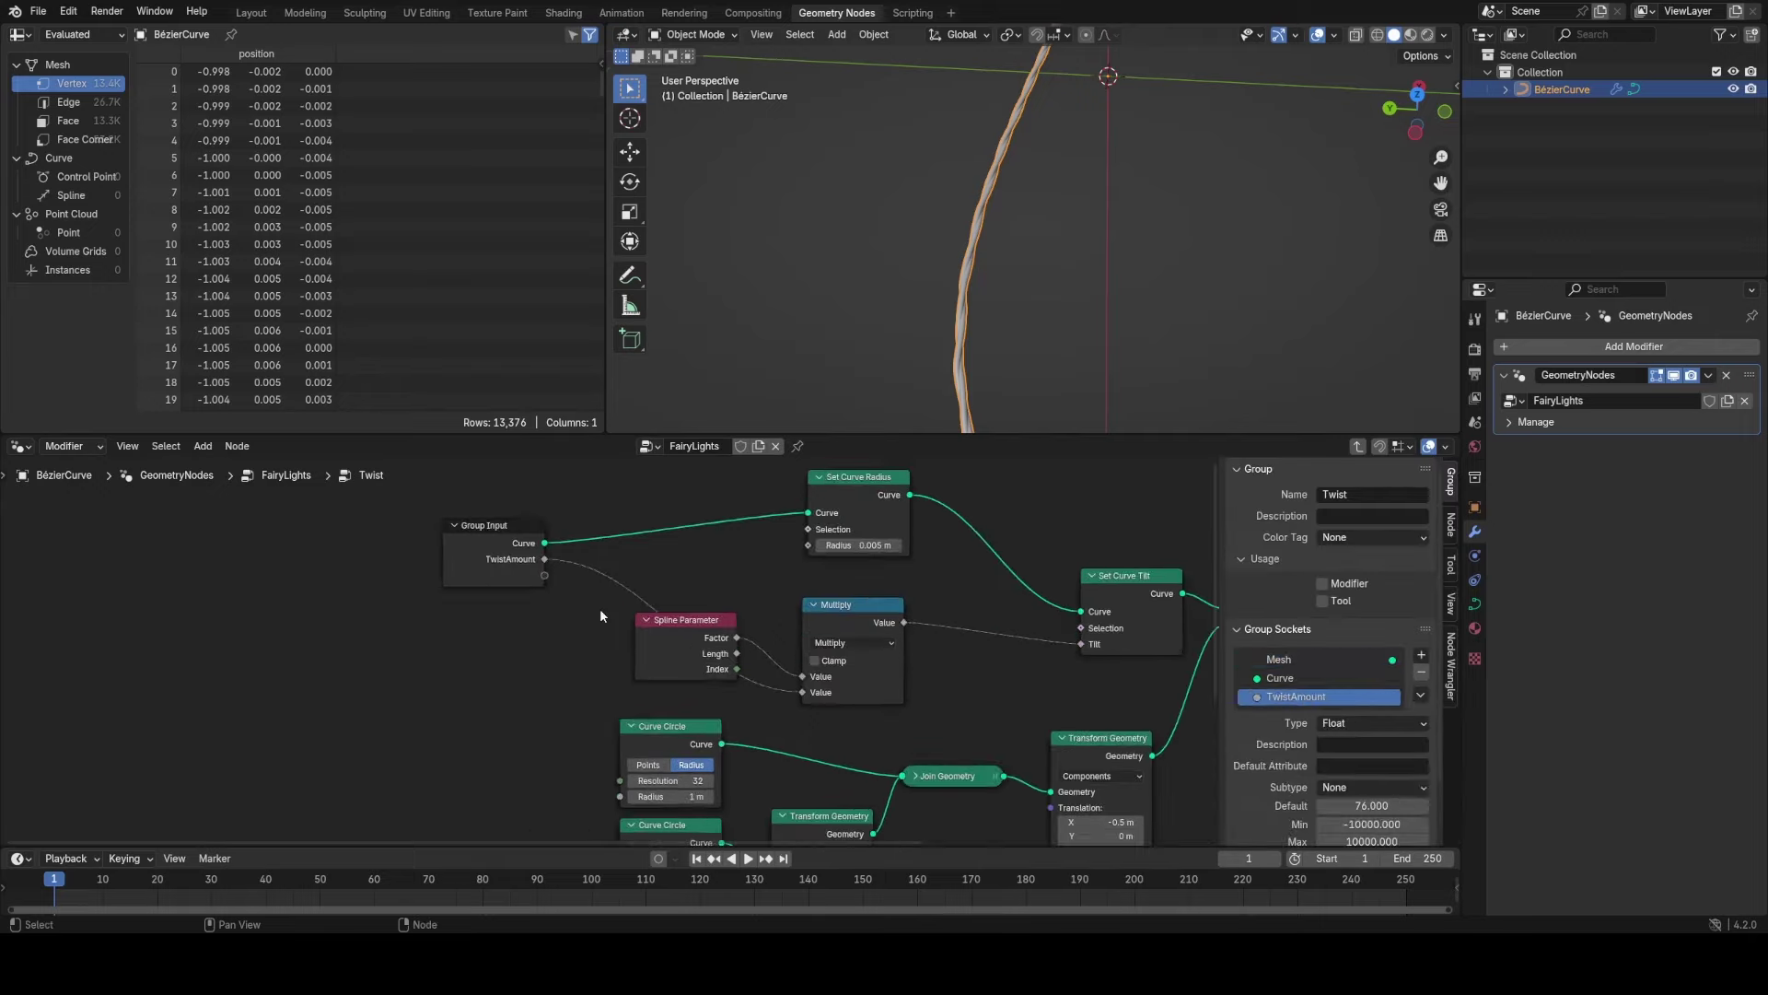
{"action": "left_click_drag", "start_coordinate": [834, 538], "coordinate": [824, 537]}
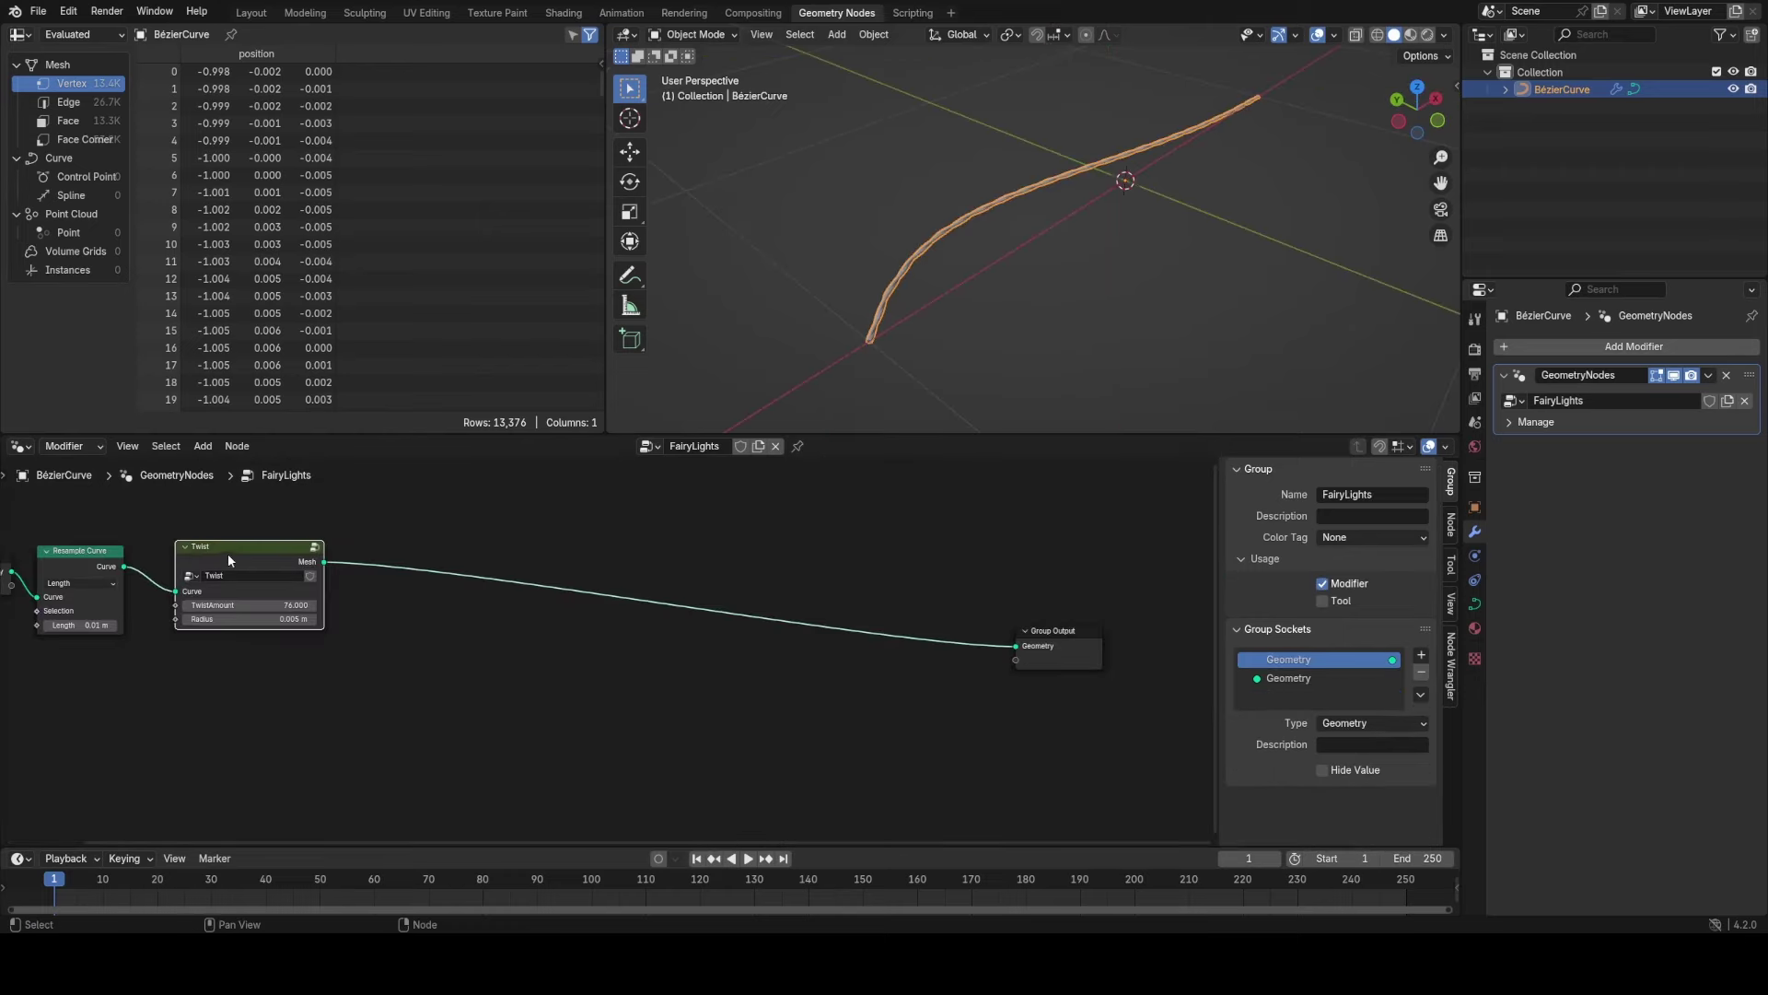
Move the Twist node away from Resample Curve and add a Curve to Points node fed by the resampled curve.
{"action": "left_click_drag", "start_coordinate": [228, 556], "coordinate": [458, 556]}
{"action": "middle_click_drag", "start_coordinate": [364, 551], "coordinate": [589, 650]}
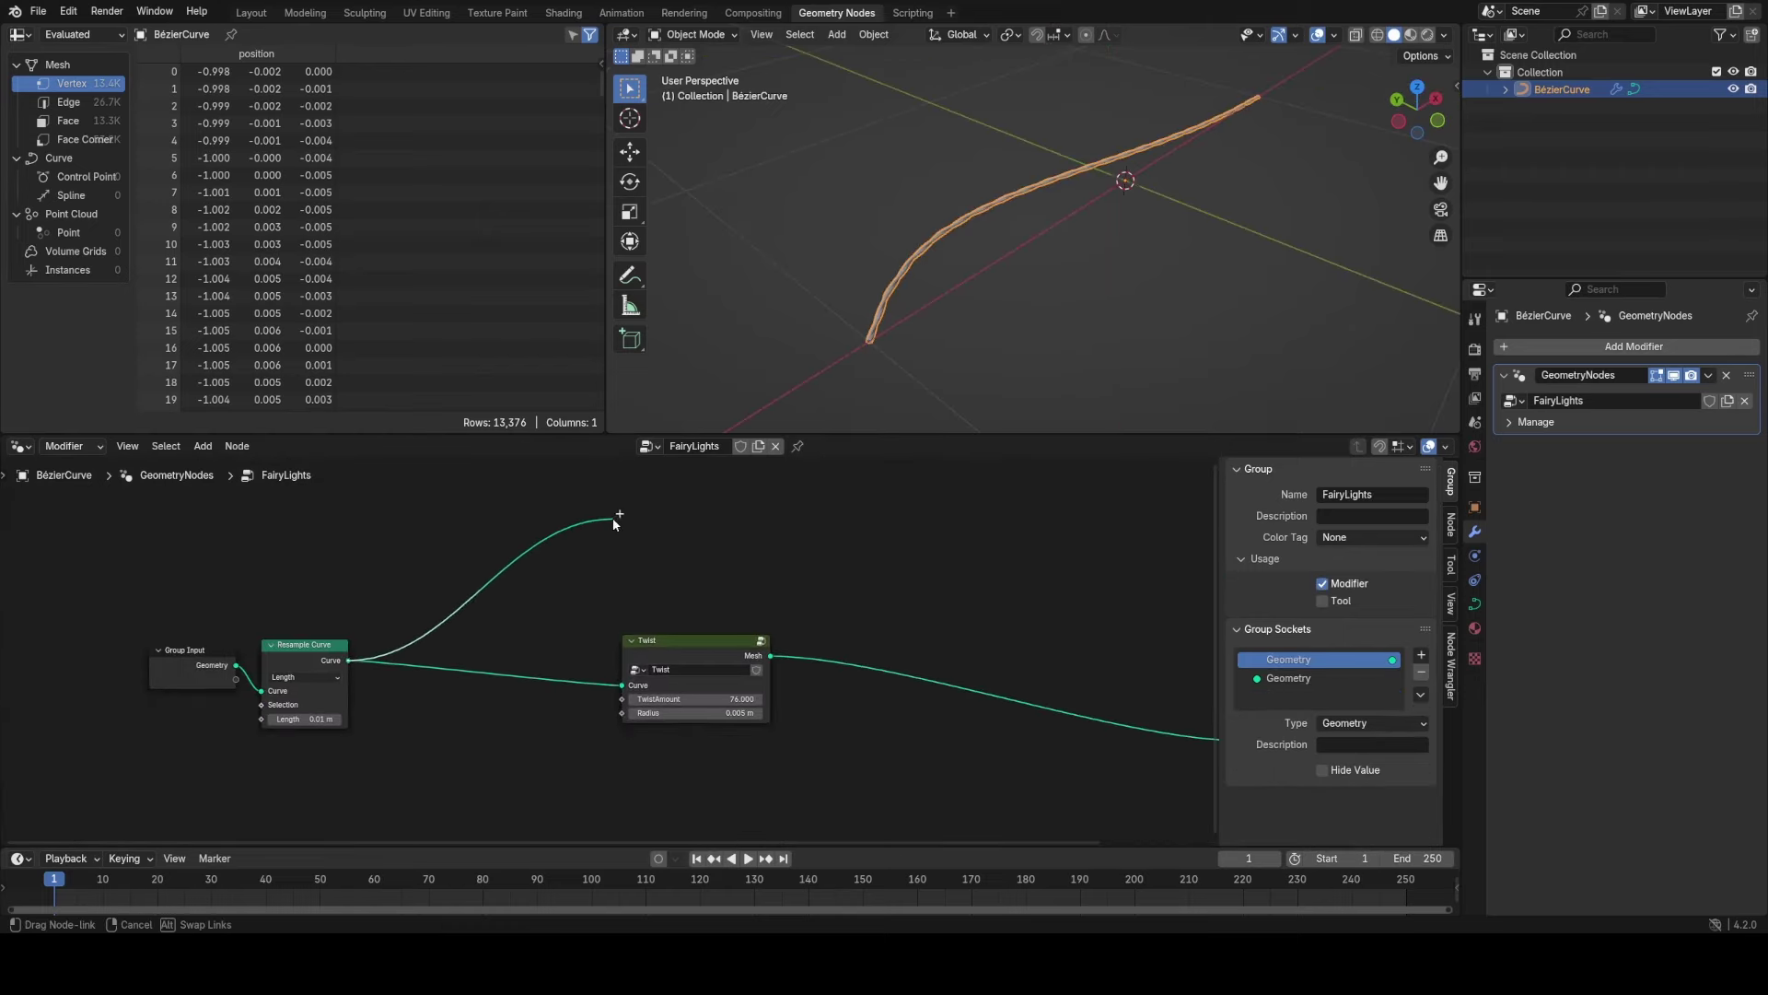
{"action": "left_click_drag", "start_coordinate": [615, 523], "coordinate": [614, 521]}
{"action": "type", "text": "d"}
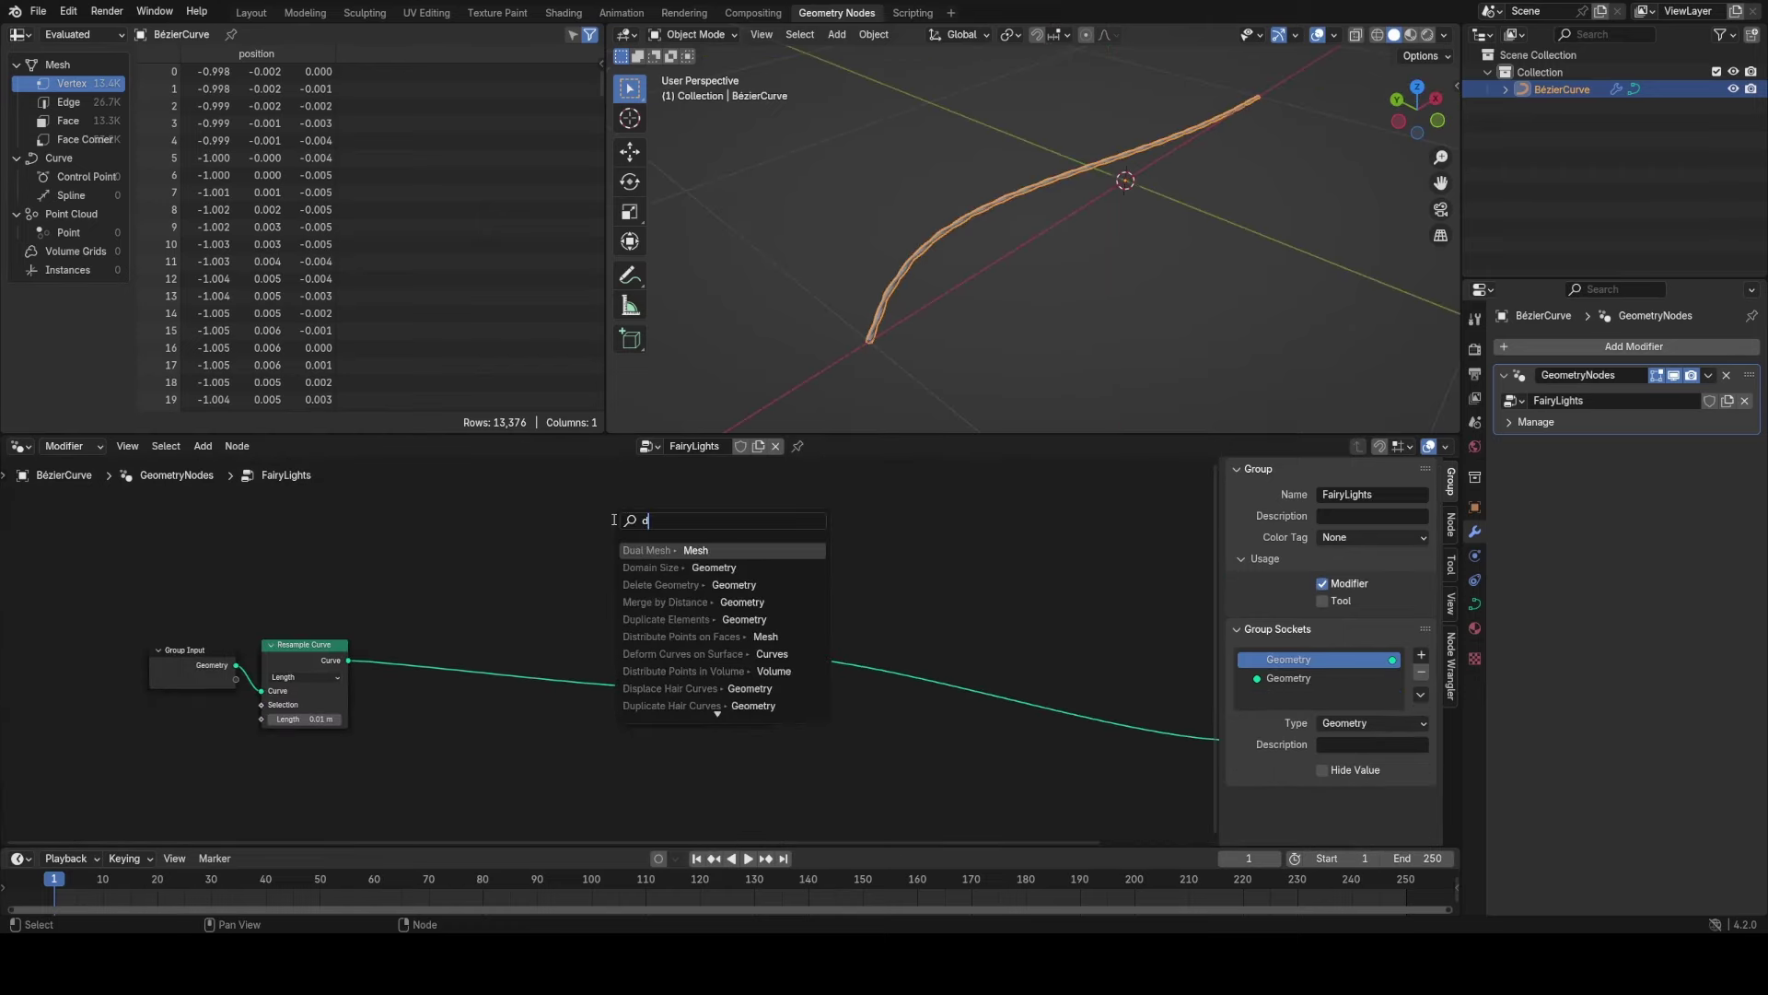
{"action": "key", "text": "BackSpace"}
{"action": "type", "text": "curve to"}
{"action": "key", "text": "Down"}
{"action": "key", "text": "Return"}
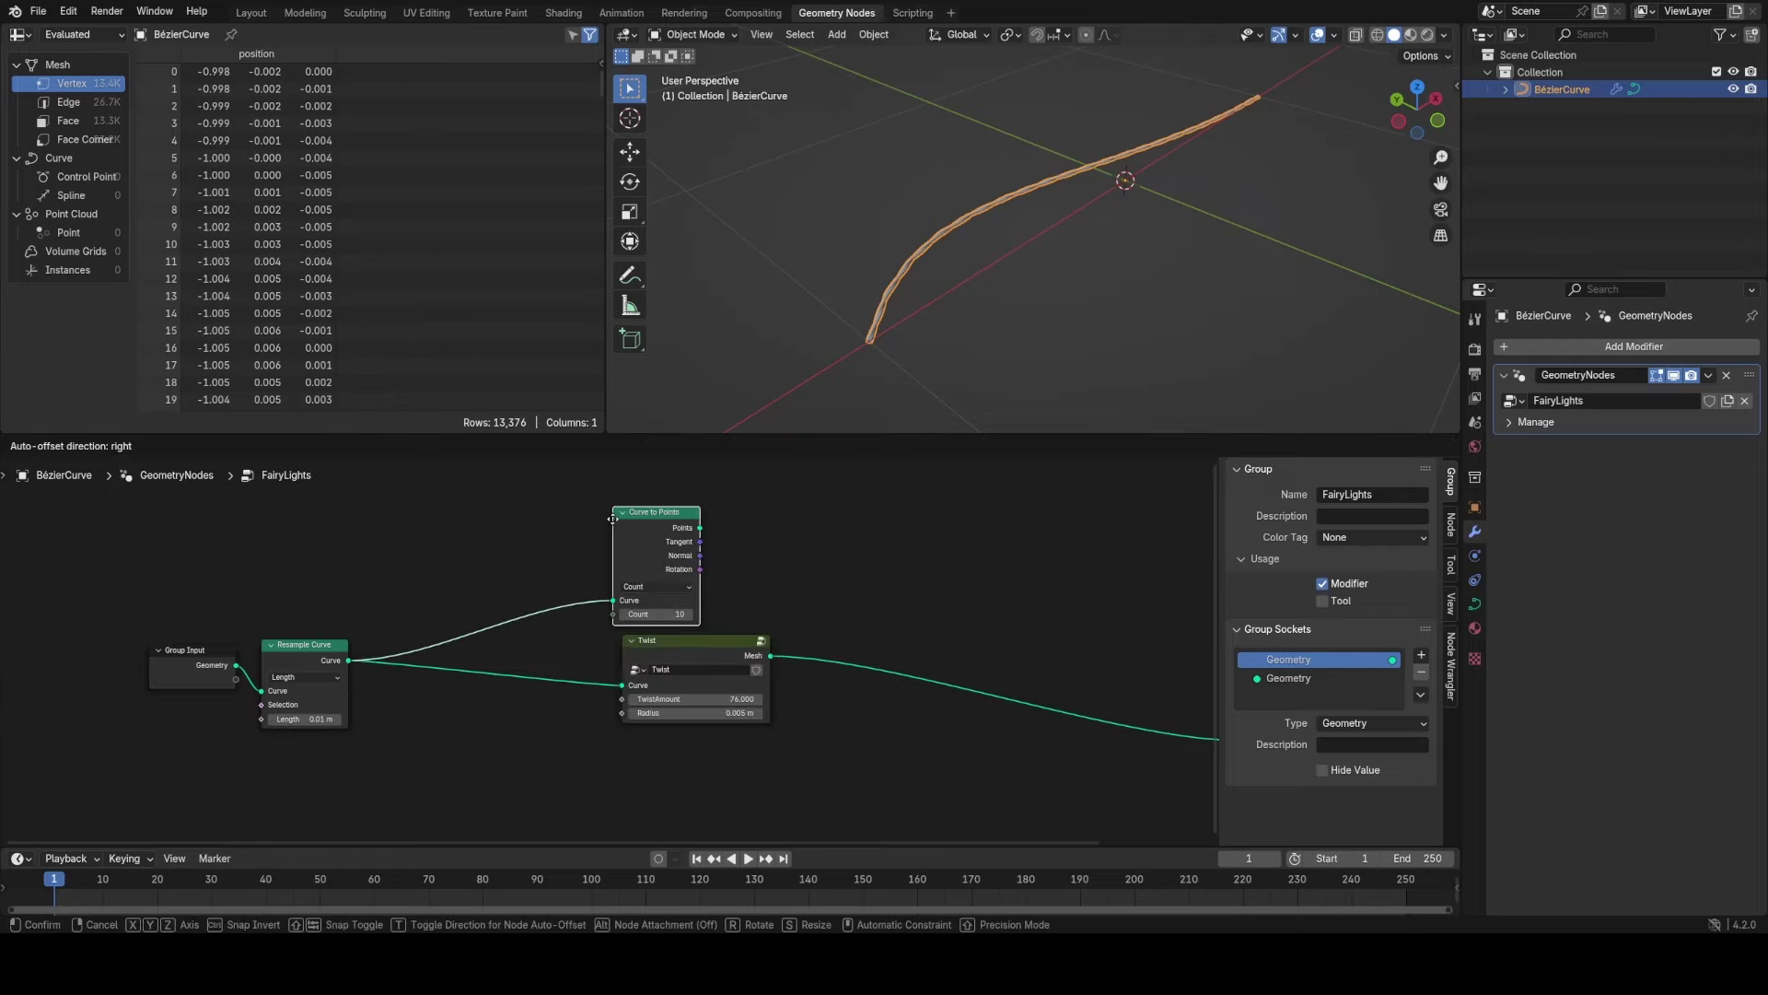
{"action": "left_click", "coordinate": [615, 518]}
Preview the Points output of Curve to Points with a Viewer node and leave room between the two nodes.
{"action": "scroll", "coordinate": [551, 564], "scroll_direction": "up", "scroll_amount": 2}
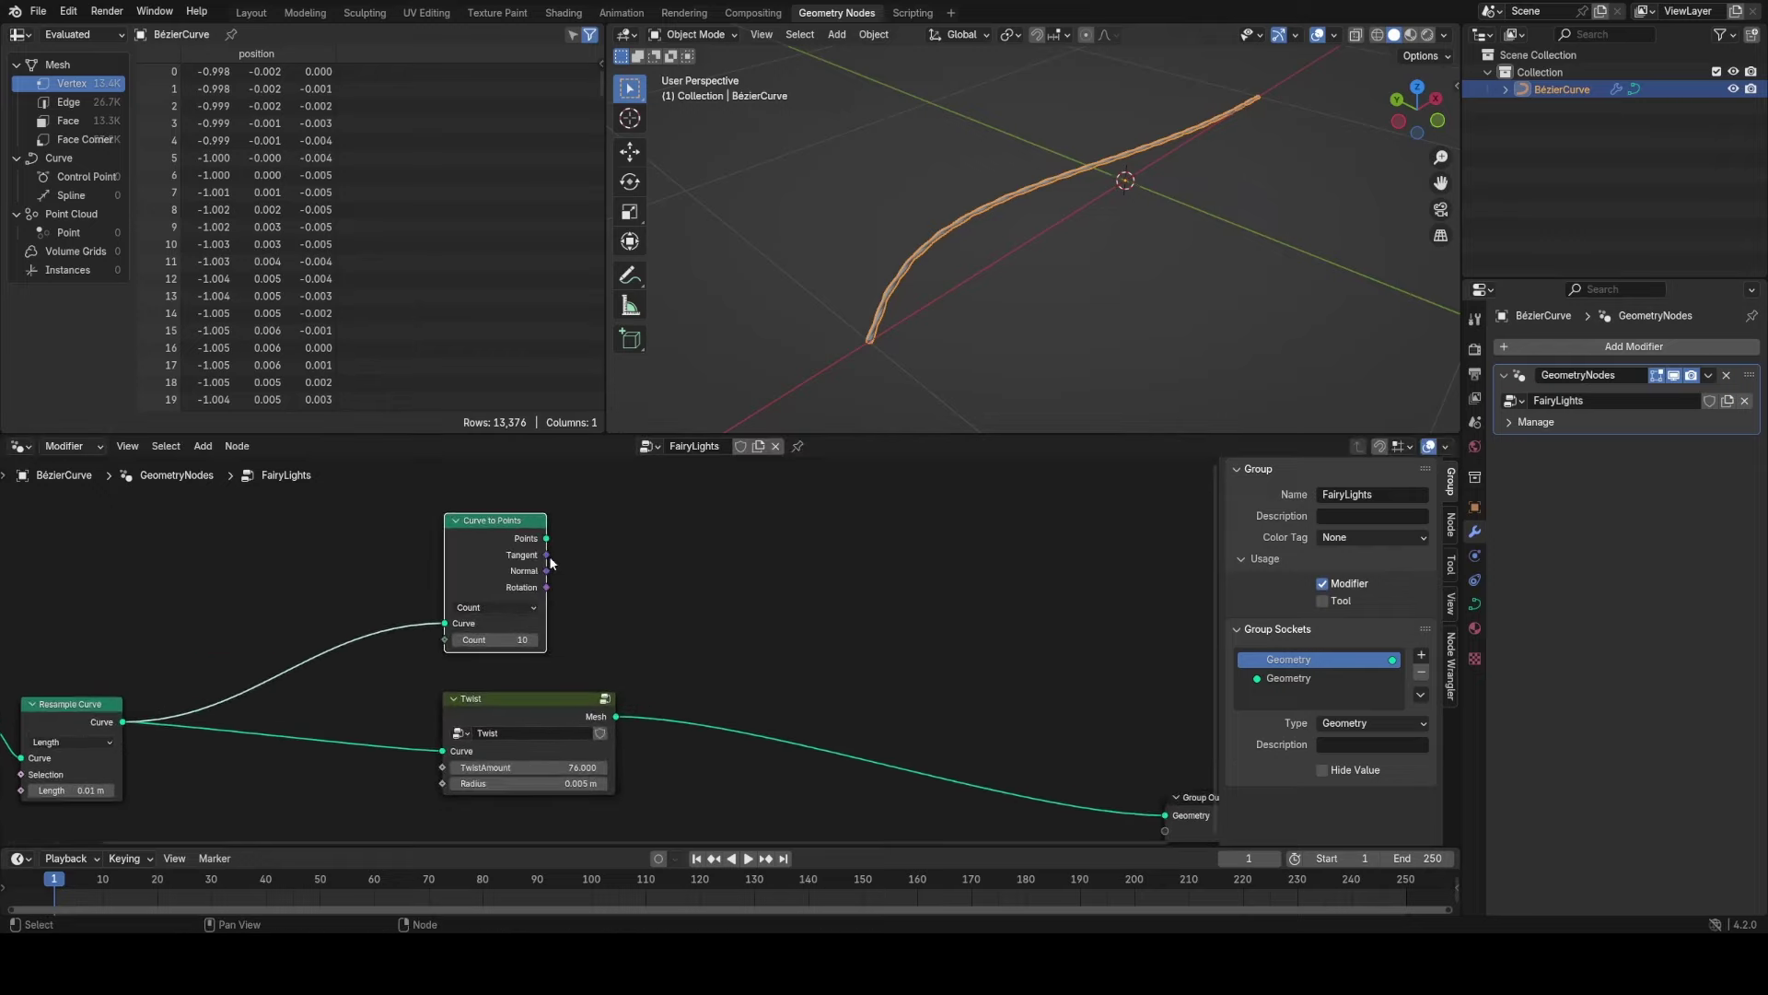
{"action": "middle_click_drag", "start_coordinate": [540, 530], "coordinate": [404, 557]}
{"action": "scroll", "coordinate": [405, 558], "scroll_direction": "up", "scroll_amount": 2}
{"action": "left_click", "coordinate": [352, 538], "text": "ctrl+shift"}
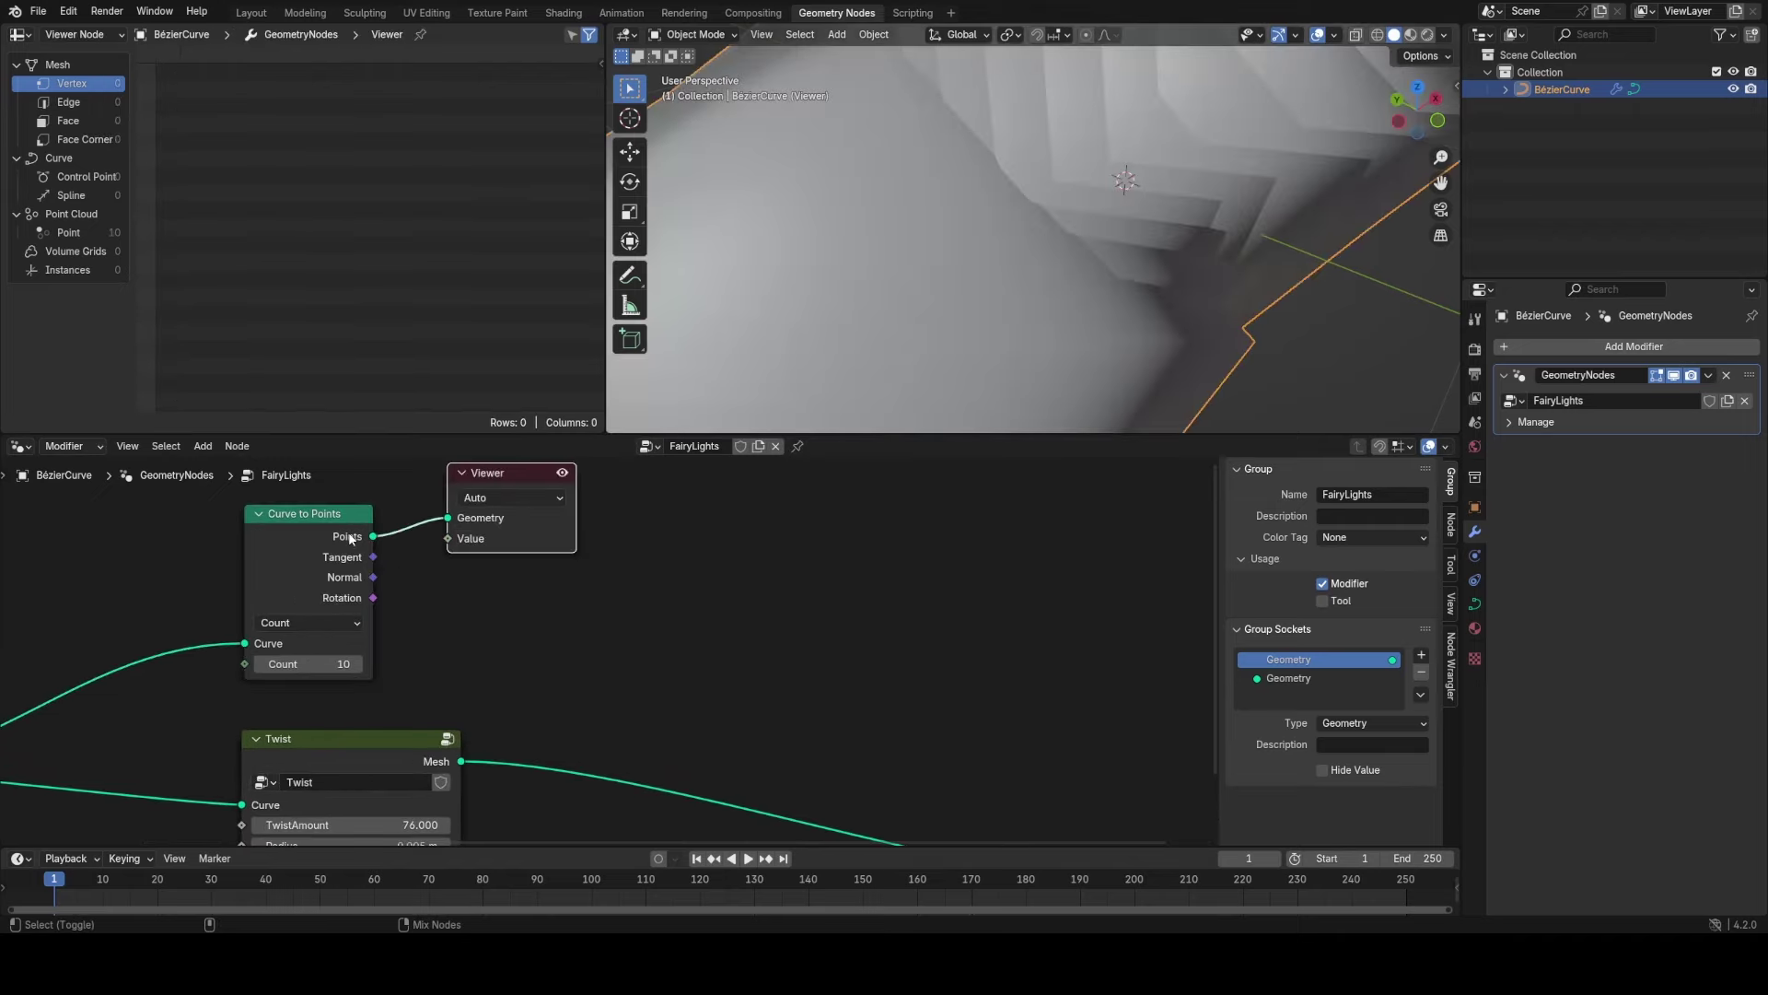
{"action": "scroll", "coordinate": [1070, 280], "scroll_direction": "down", "scroll_amount": 1}
{"action": "scroll", "coordinate": [1069, 281], "scroll_direction": "down", "scroll_amount": 3}
{"action": "left_click_drag", "start_coordinate": [490, 527], "coordinate": [733, 525]}
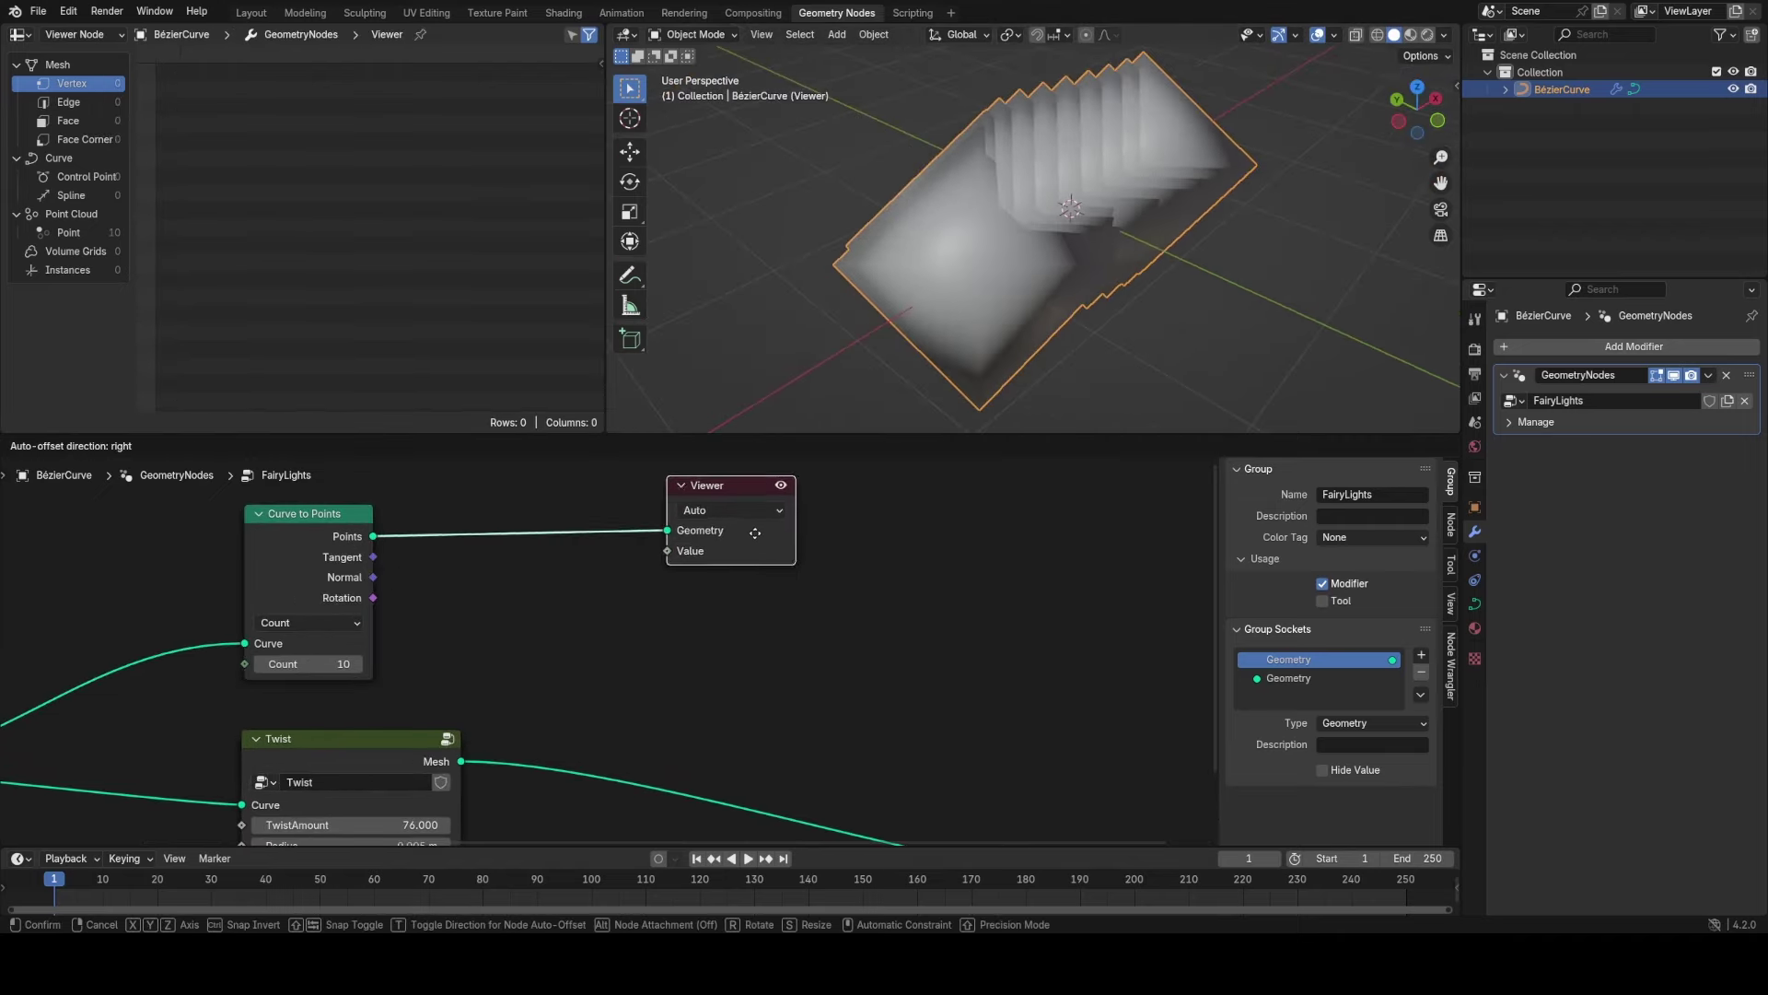
Insert a Set Point Radius node with a 0.05 m radius between Curve to Points and the Viewer.
{"action": "key", "text": "shift+a"}
{"action": "type", "text": "set ra"}
{"action": "key", "text": "Return"}
{"action": "left_click", "coordinate": [500, 508]}
{"action": "scroll", "coordinate": [1025, 283], "scroll_direction": "up", "scroll_amount": 3}
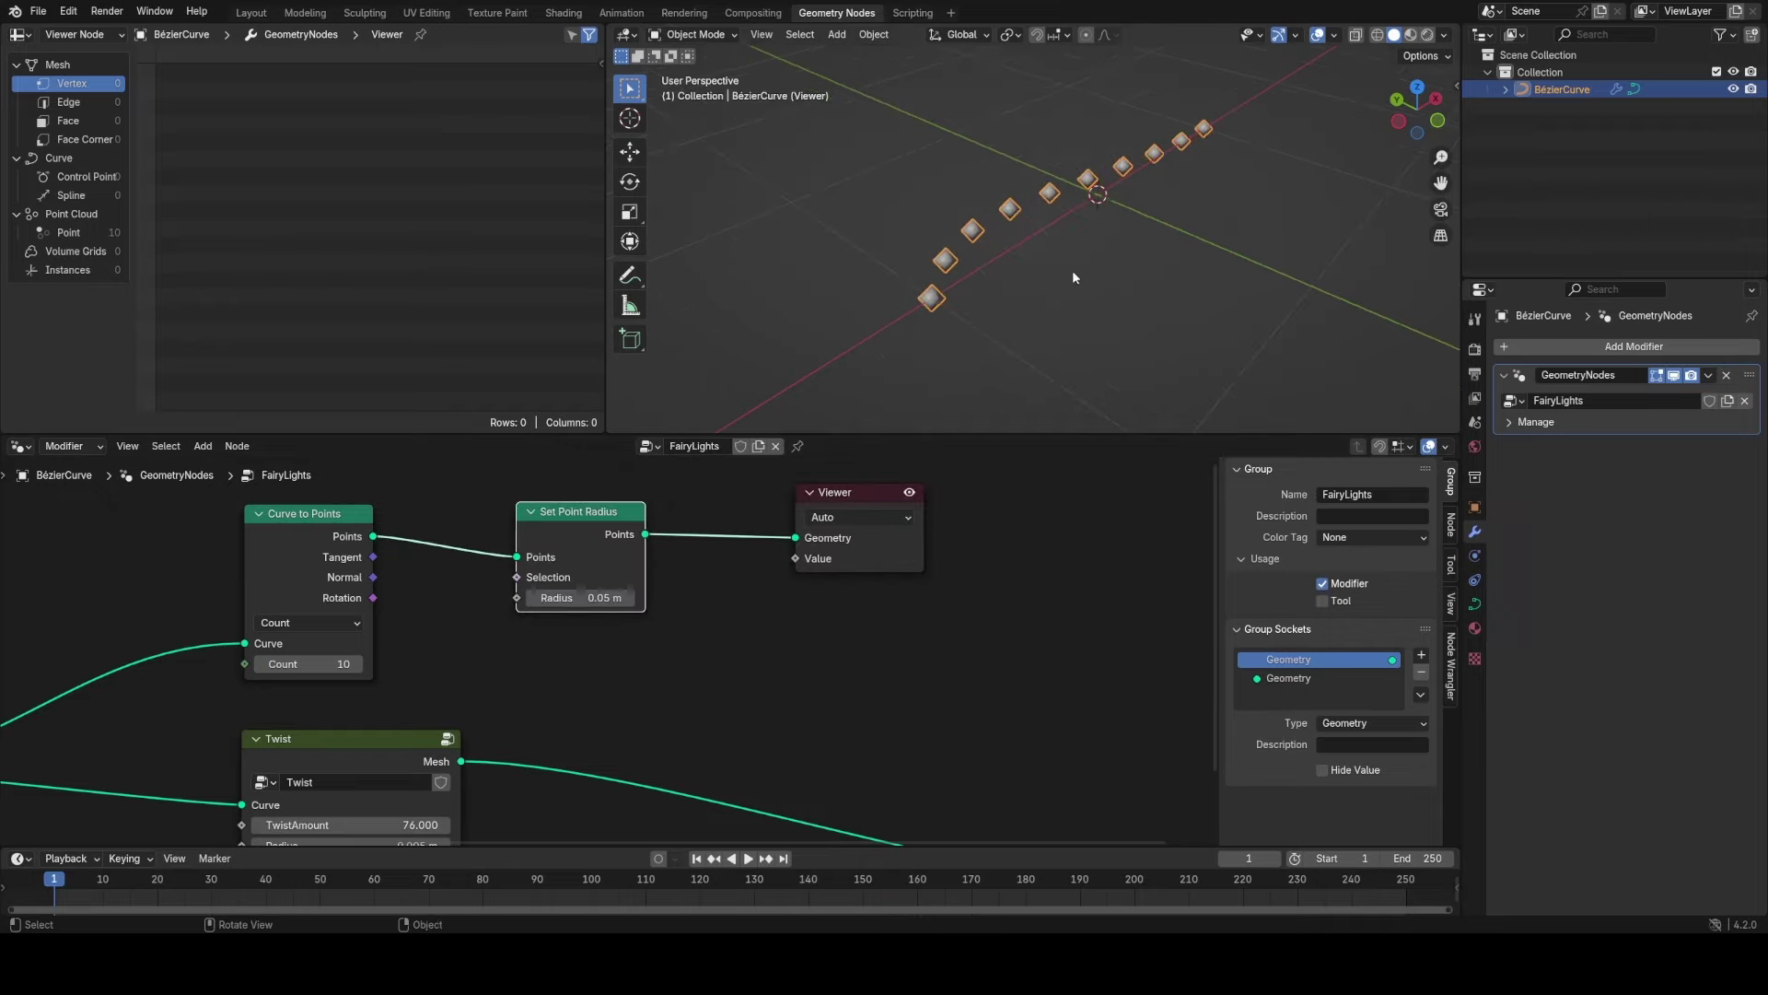
{"action": "left_click_drag", "start_coordinate": [582, 513], "coordinate": [586, 499]}
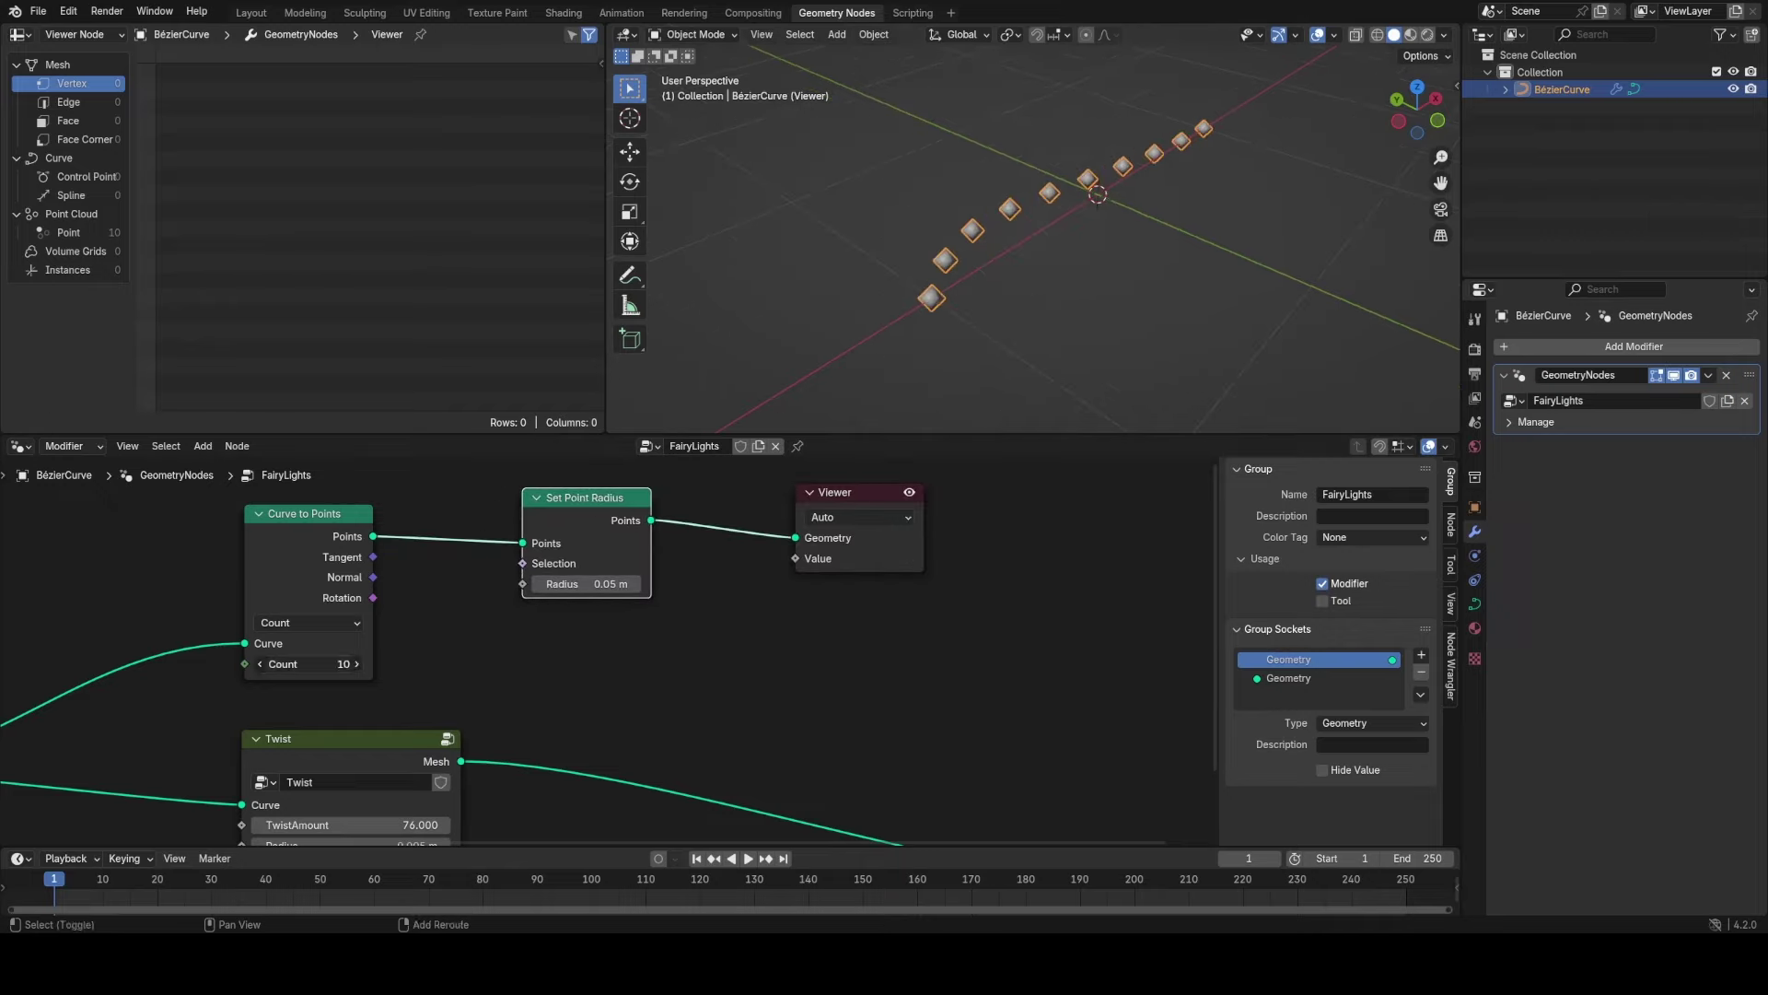
Set the Curve to Points count to 5 and test the point spacing by stretching the curve along X.
{"action": "left_click_drag", "start_coordinate": [309, 664], "coordinate": [318, 637]}
{"action": "key", "text": "Tab"}
{"action": "middle_click_drag", "start_coordinate": [1150, 280], "coordinate": [999, 305]}
{"action": "key", "text": "g"}
{"action": "key", "text": "x"}
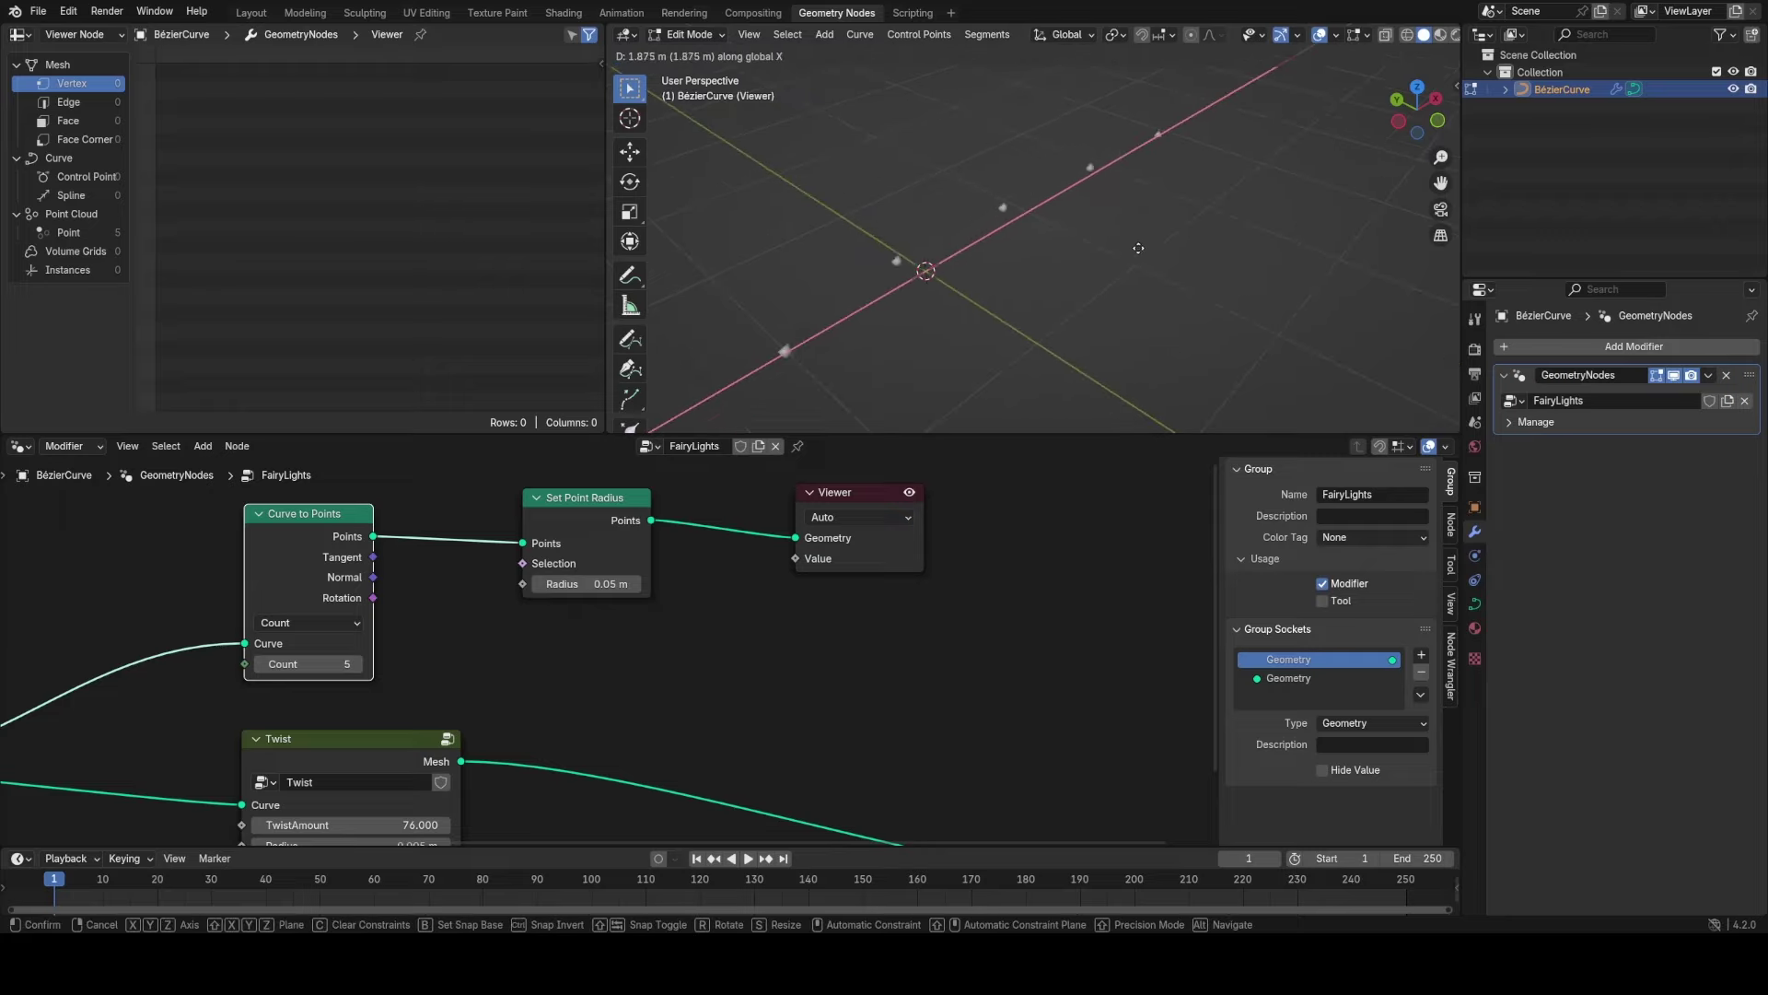
{"action": "key", "text": "Escape"}
{"action": "key", "text": "Tab"}
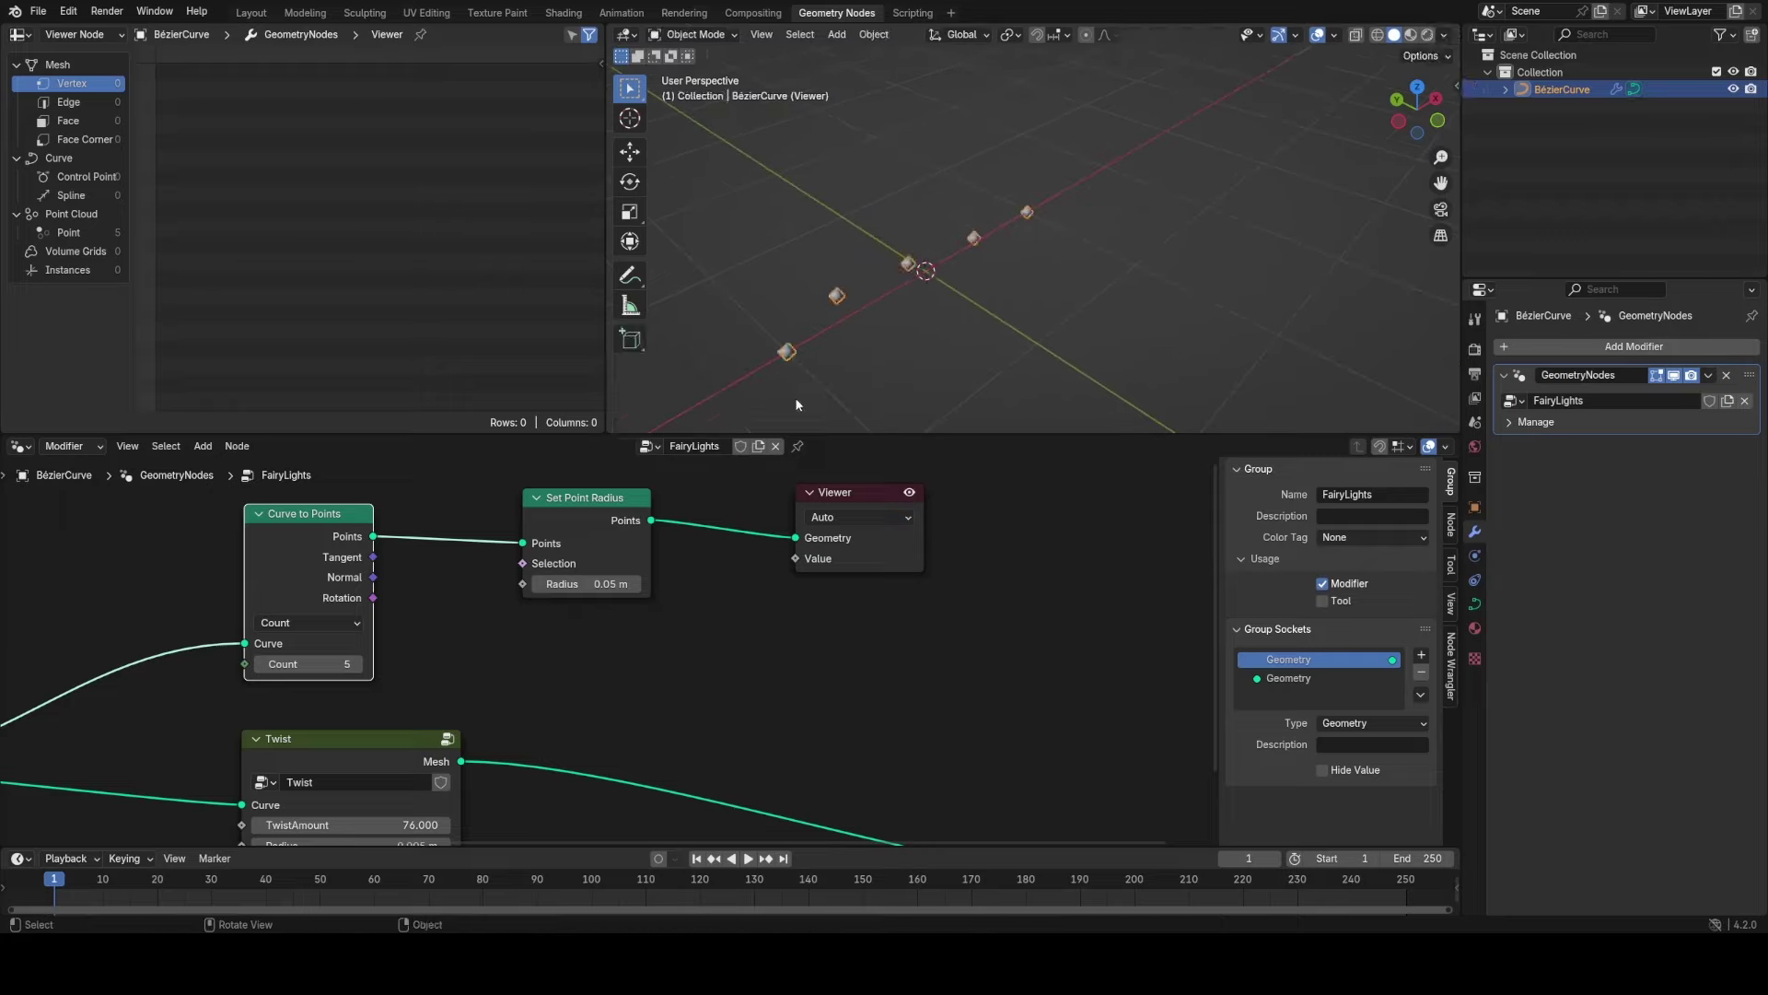
Switch Curve to Points to Length mode, test the spacing by stretching the curve along X, and set the length to 0.3 m.
{"action": "left_click", "coordinate": [304, 624]}
{"action": "left_click", "coordinate": [309, 706]}
{"action": "key", "text": "Tab"}
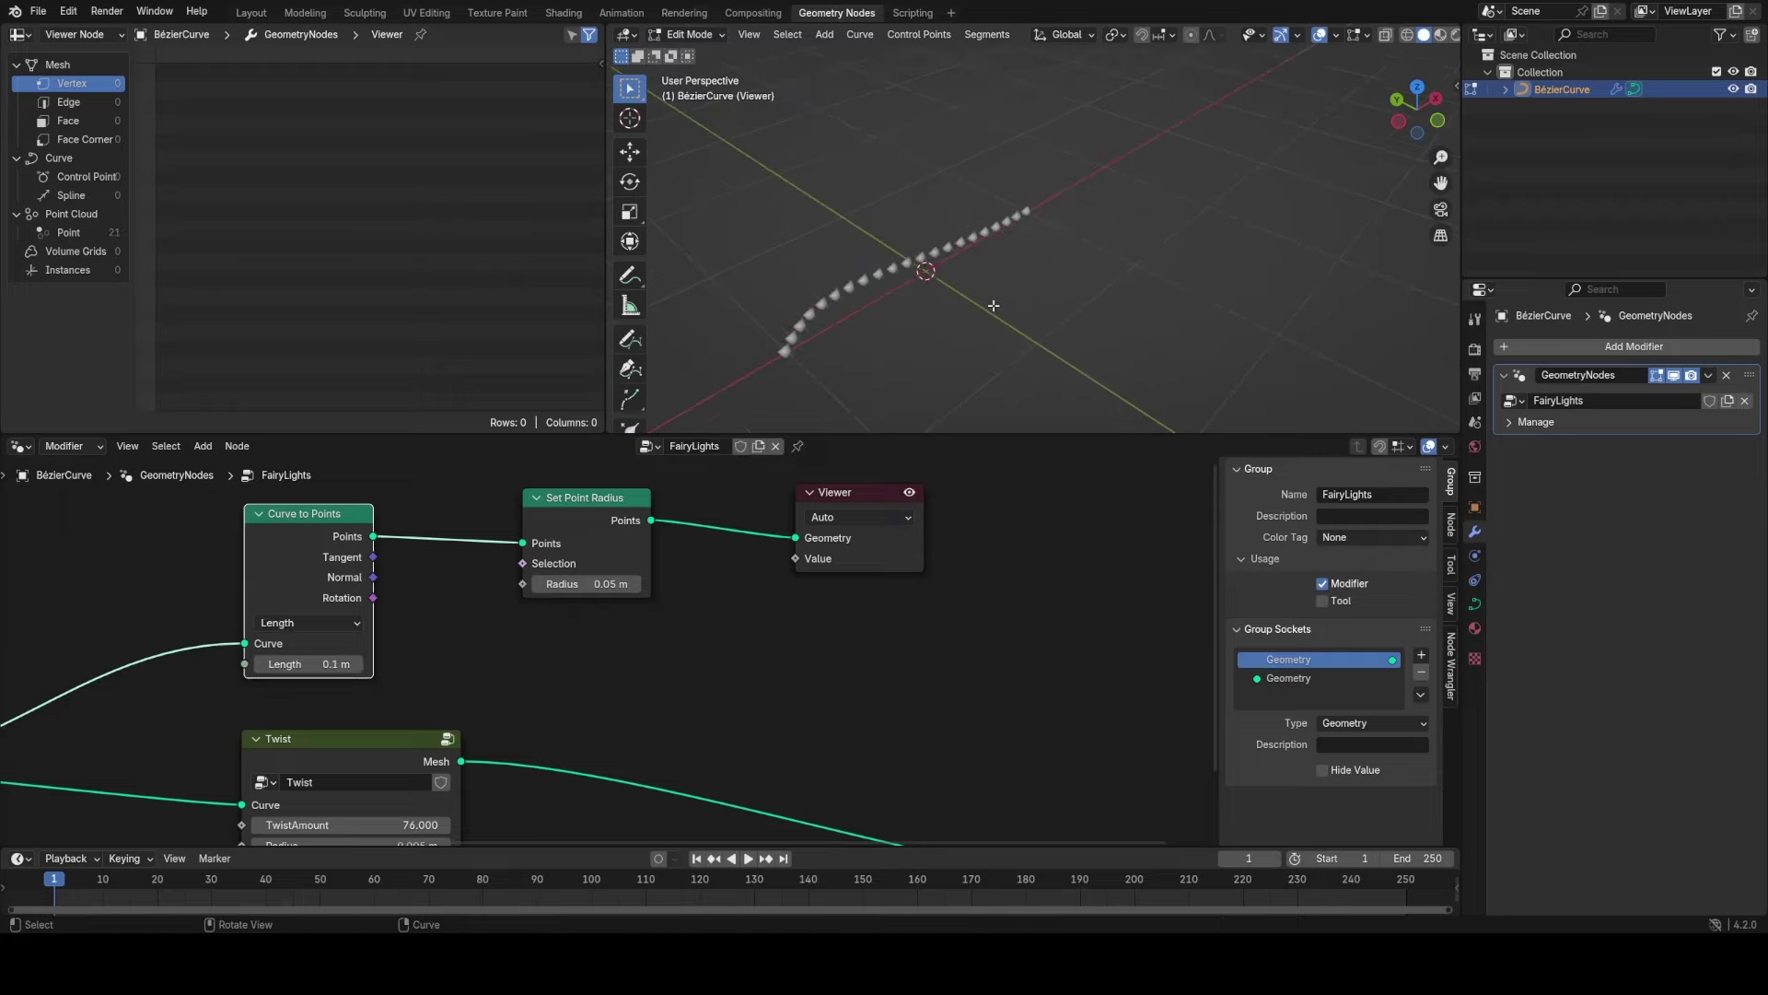
{"action": "key", "text": "g"}
{"action": "key", "text": "x"}
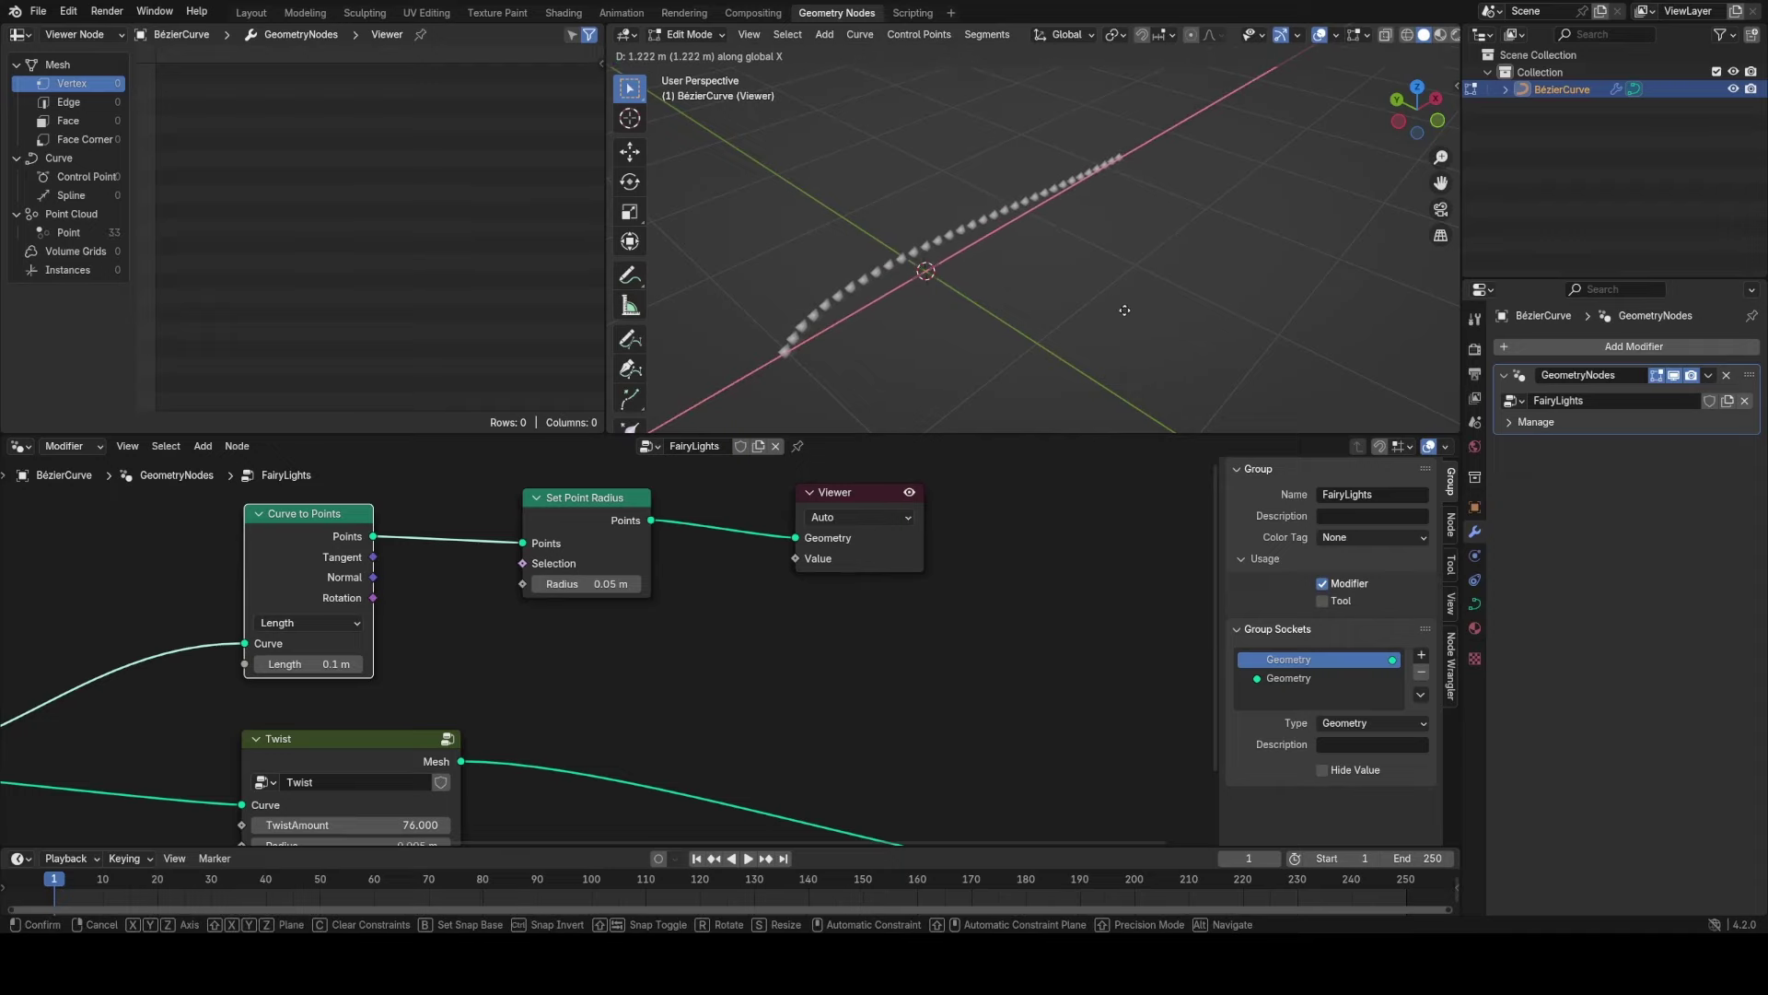
{"action": "right_click", "coordinate": [1124, 308]}
{"action": "key", "text": "Tab"}
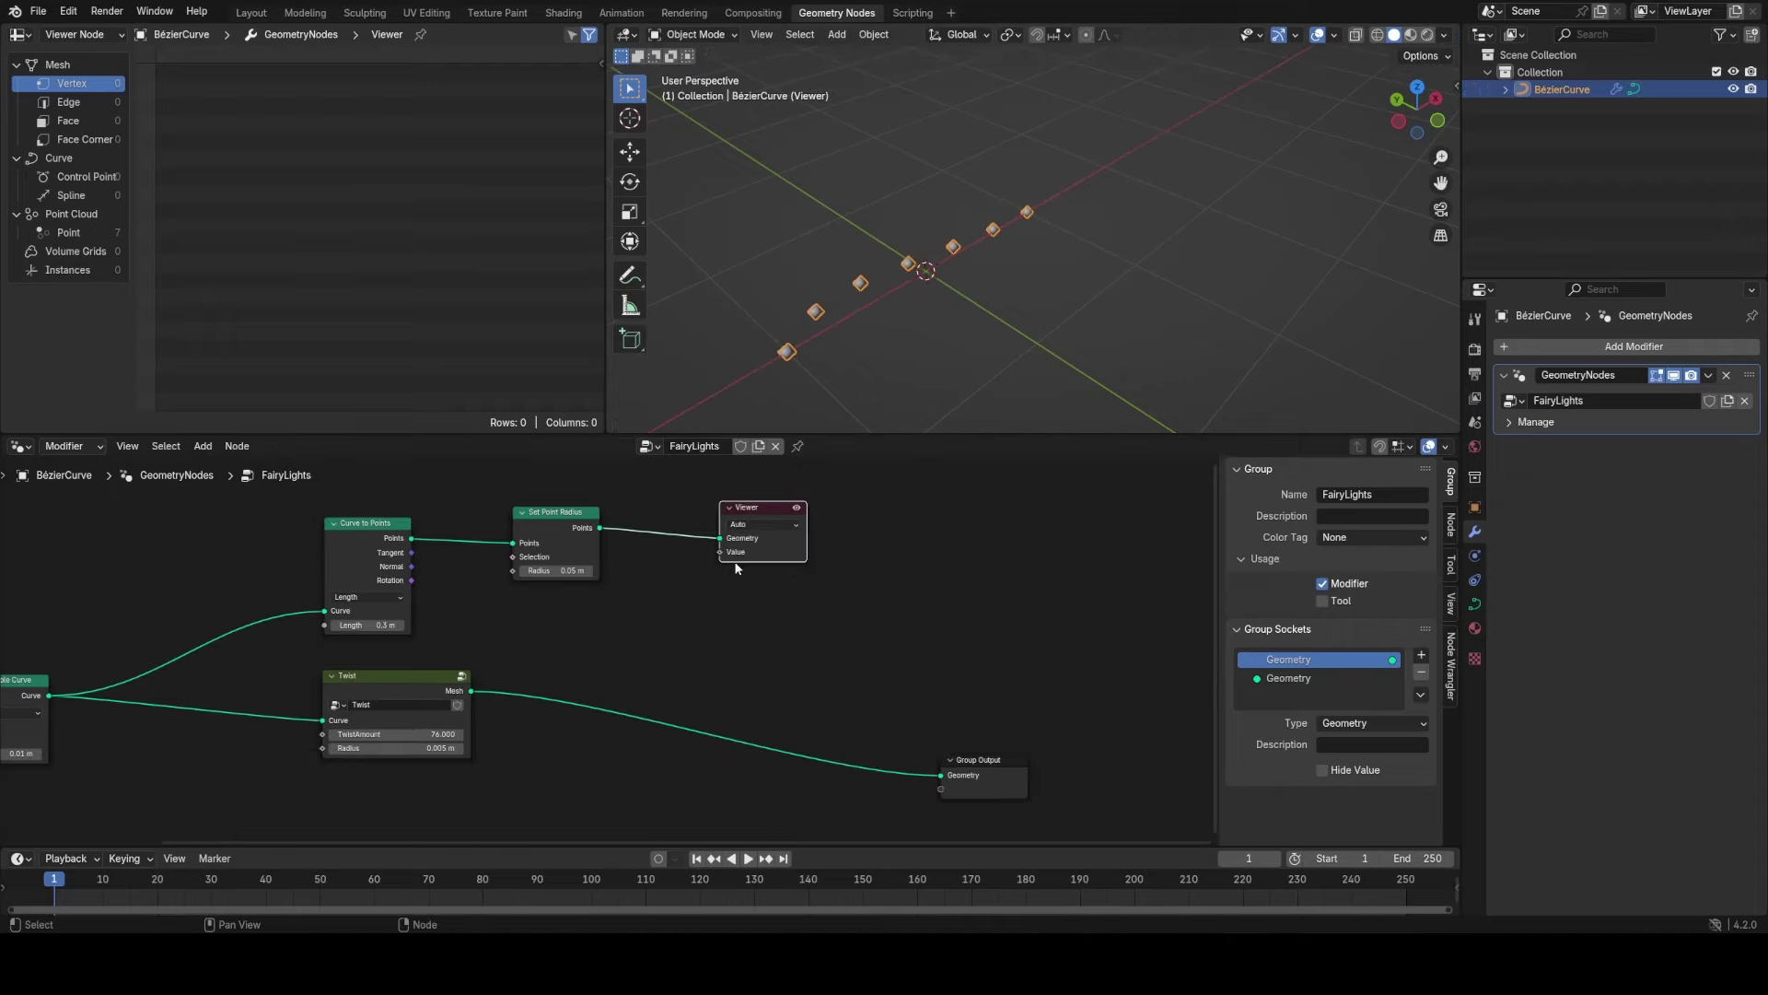
Combine the Set Point Radius and Twist outputs with Join Geometry, feed the result to the Group Output and delete the Viewer.
{"action": "left_click_drag", "start_coordinate": [769, 498], "coordinate": [889, 497]}
{"action": "left_click_drag", "start_coordinate": [568, 544], "coordinate": [494, 549]}
{"action": "right_click_drag", "start_coordinate": [494, 548], "coordinate": [429, 700], "text": "ctrl+shift"}
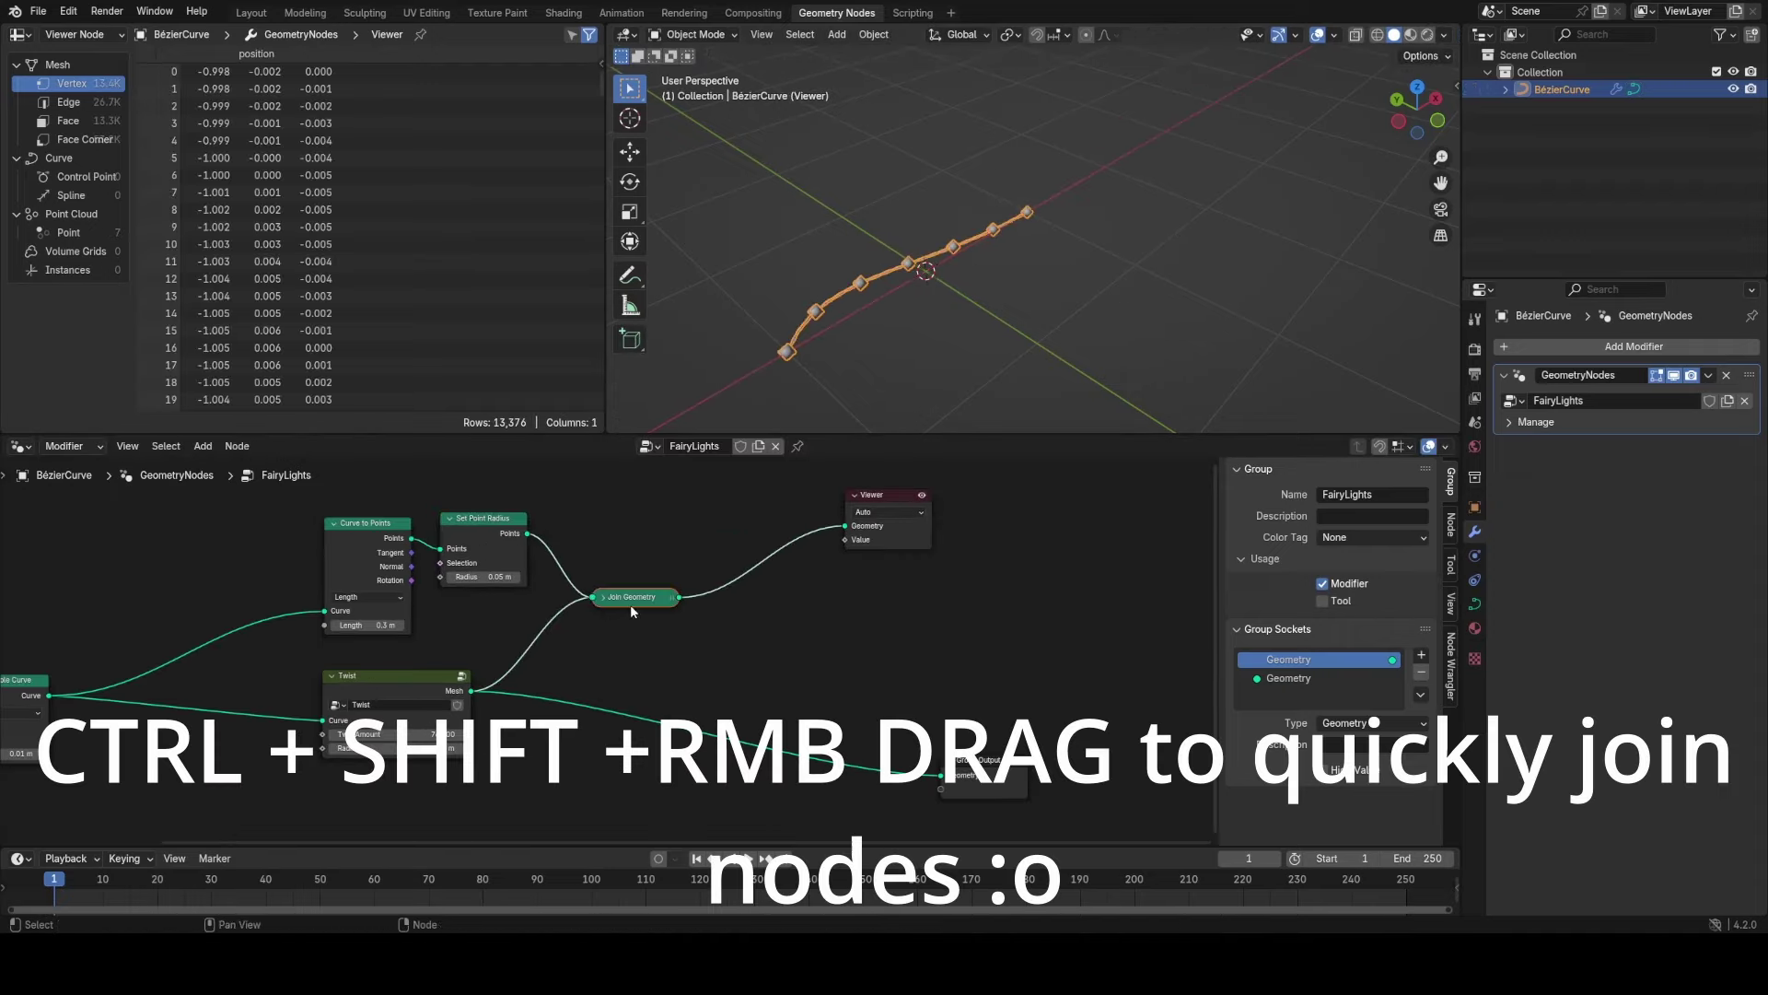
{"action": "left_click_drag", "start_coordinate": [630, 604], "coordinate": [973, 593]}
{"action": "key", "text": "x"}
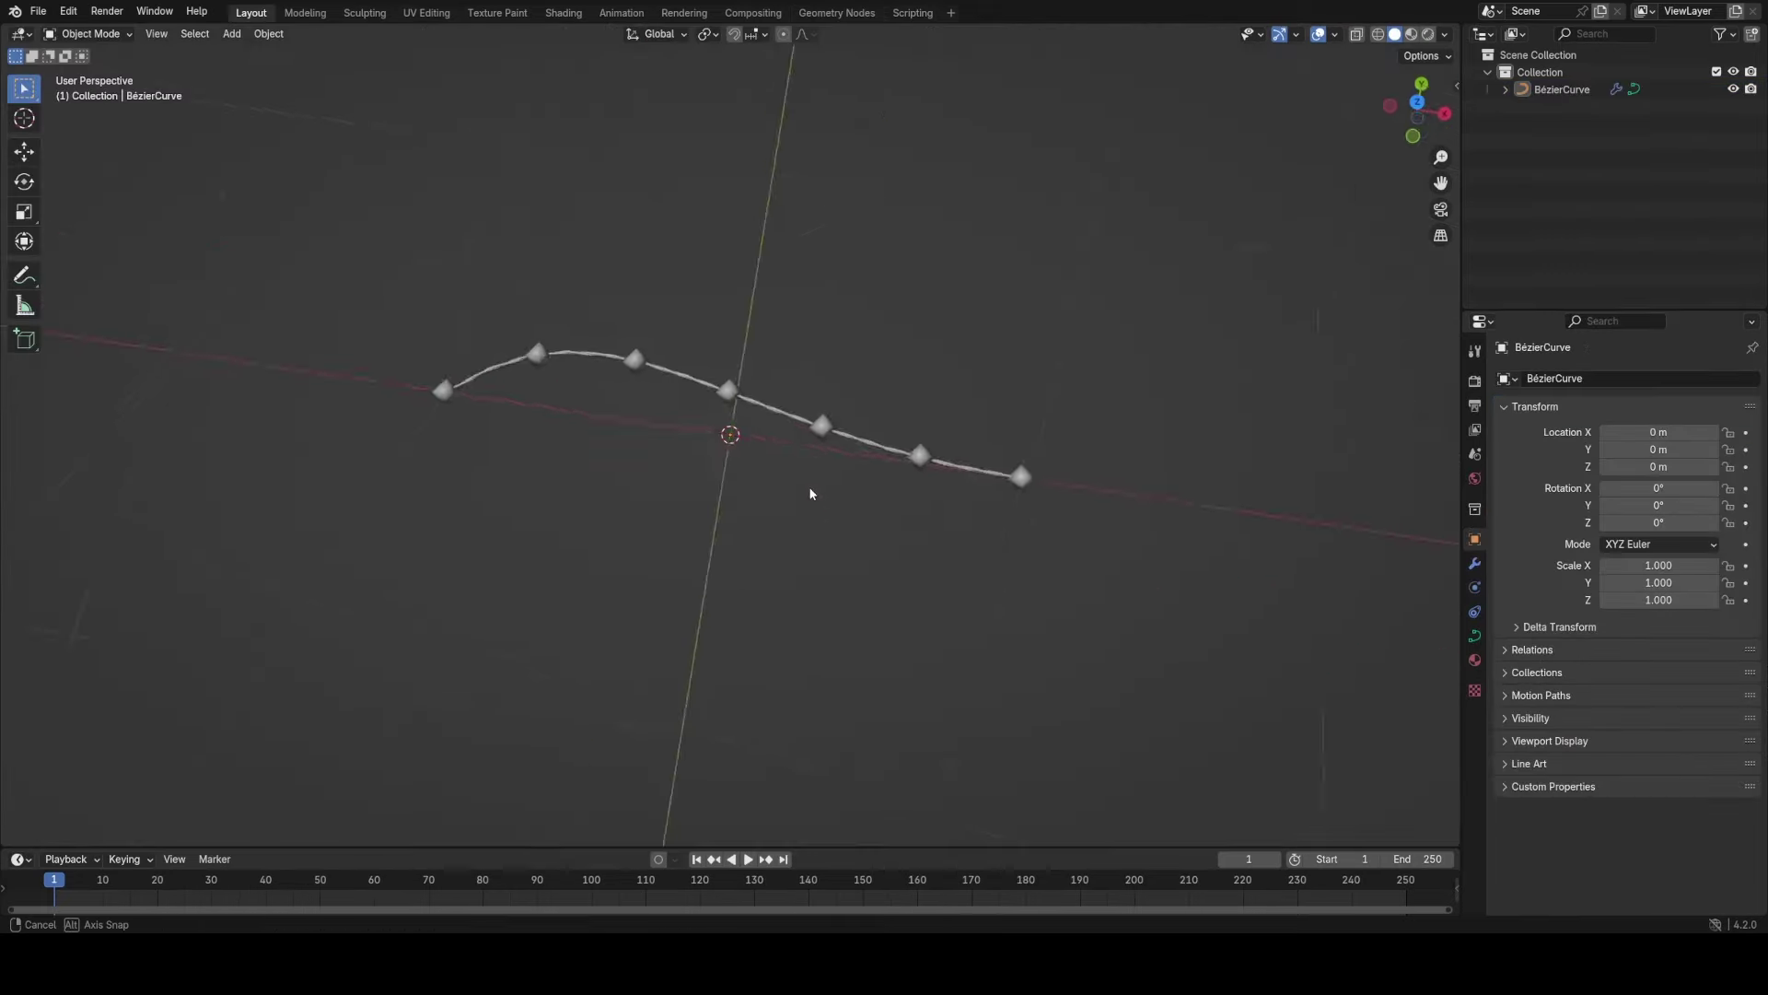
In the Layout workspace, add a cylinder with 12 vertices at the world origin.
{"action": "middle_click_drag", "start_coordinate": [809, 494], "coordinate": [746, 461]}
{"action": "key", "text": "shift+a"}
{"action": "mouse_move", "coordinate": [757, 488]}
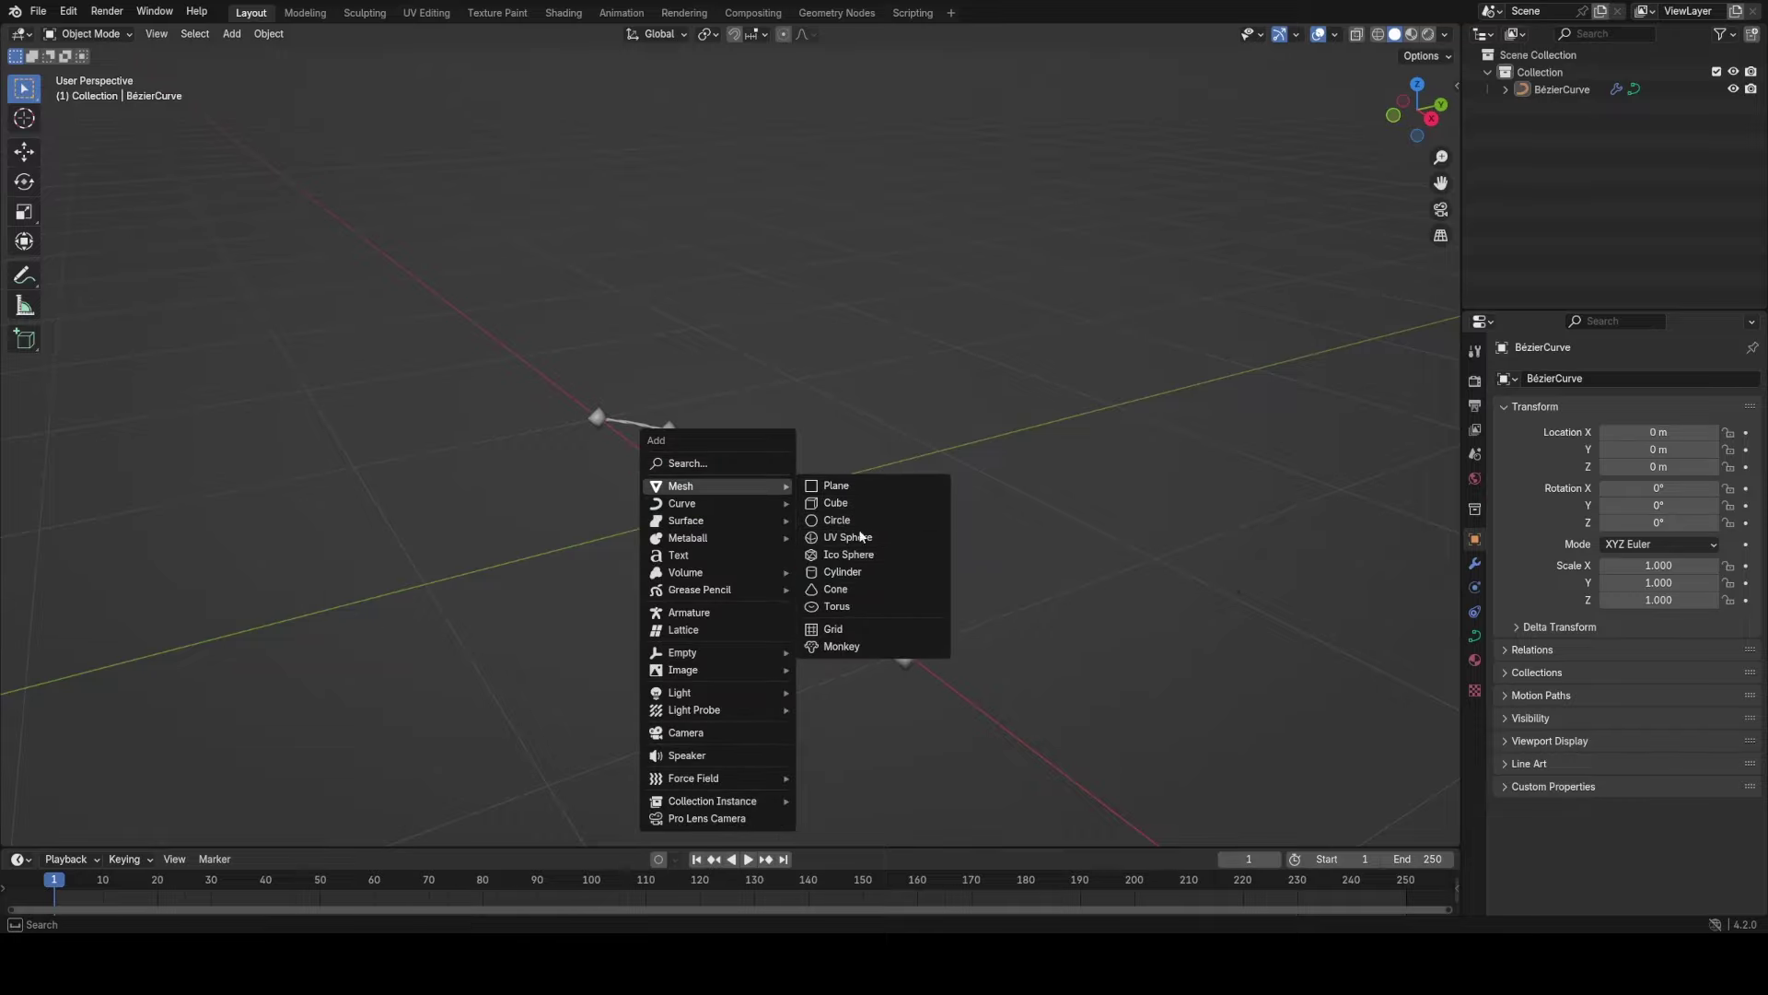
{"action": "left_click", "coordinate": [857, 571]}
{"action": "left_click", "coordinate": [177, 832]}
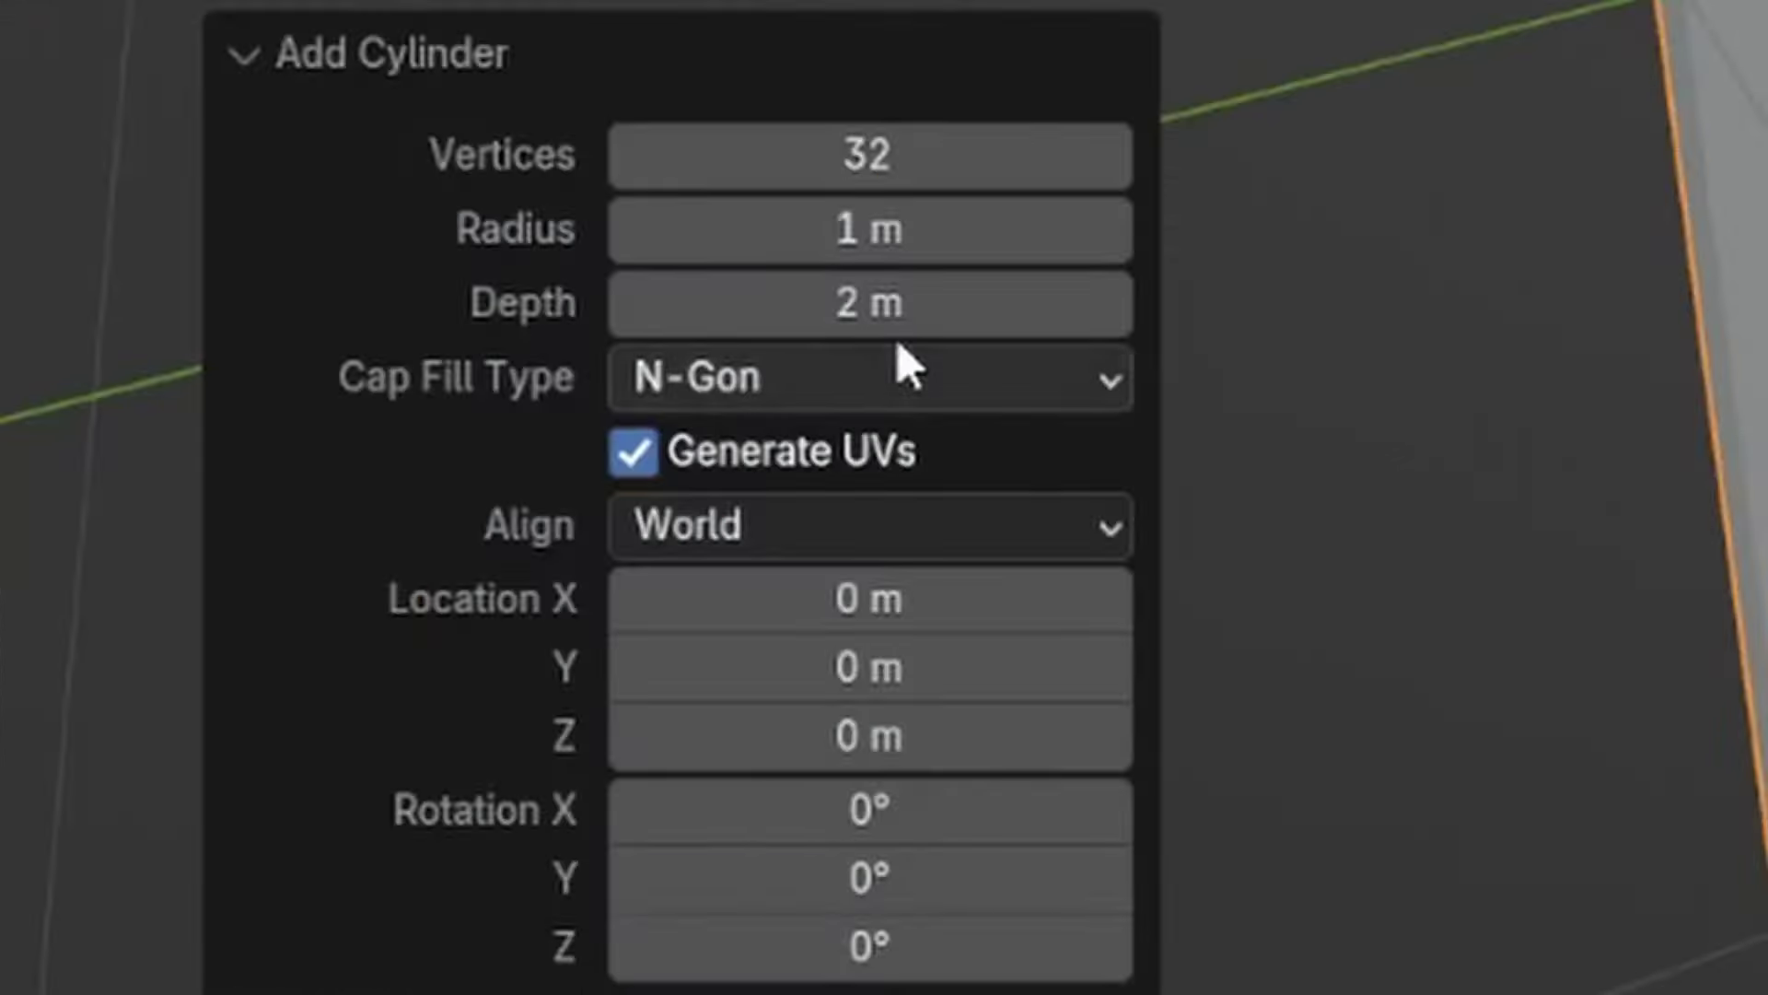
{"action": "left_click", "coordinate": [234, 628]}
{"action": "type", "text": "12"}
{"action": "key", "text": "Return"}
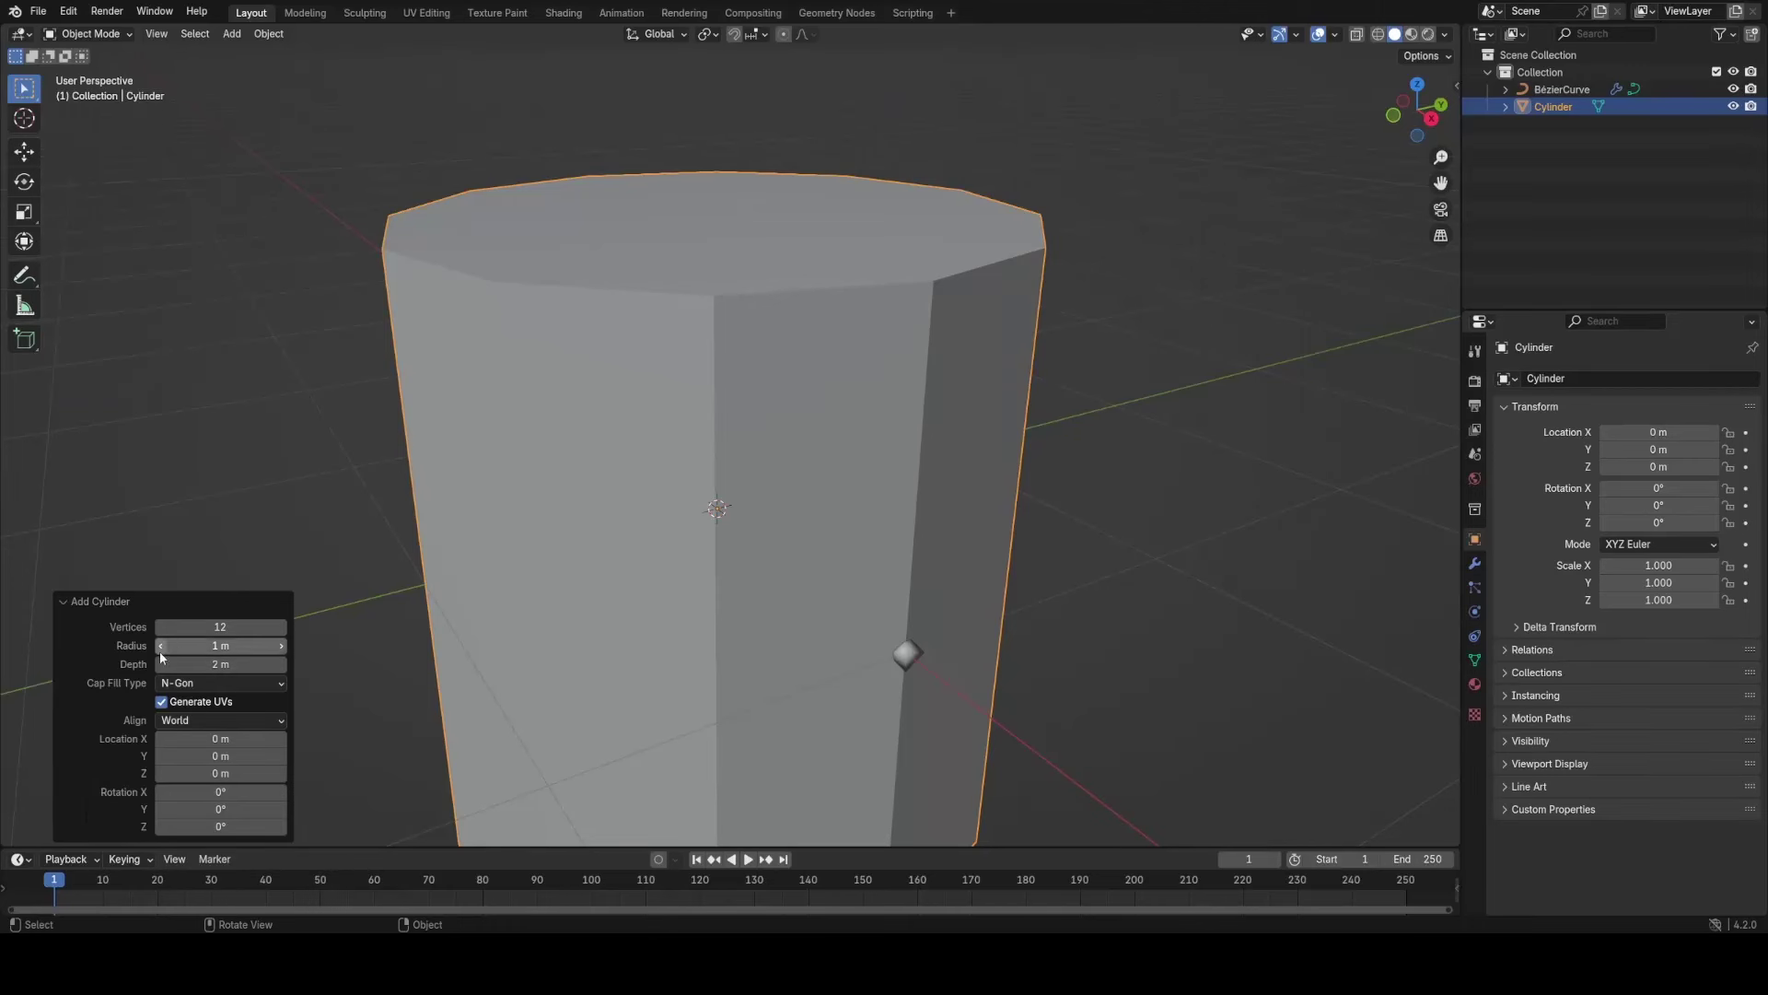
{"action": "left_click", "coordinate": [117, 600]}
In Edit Mode, narrow the cylinder mesh on X and Y and scale it down uniformly to suit the cable.
{"action": "scroll", "coordinate": [792, 615], "scroll_direction": "down", "scroll_amount": 1}
{"action": "middle_click_drag", "start_coordinate": [783, 619], "coordinate": [1003, 600]}
{"action": "key", "text": "Tab"}
{"action": "key", "text": "s"}
{"action": "key", "text": "shift+z"}
{"action": "left_click", "coordinate": [845, 530]}
{"action": "key", "text": "s"}
{"action": "left_click", "coordinate": [776, 516]}
In front view, raise the cylinder mesh along Z until its base sits at the origin.
{"action": "key", "text": "KP_1"}
{"action": "scroll", "coordinate": [954, 545], "scroll_direction": "up", "scroll_amount": 2}
{"action": "key", "text": "g"}
{"action": "key", "text": "z"}
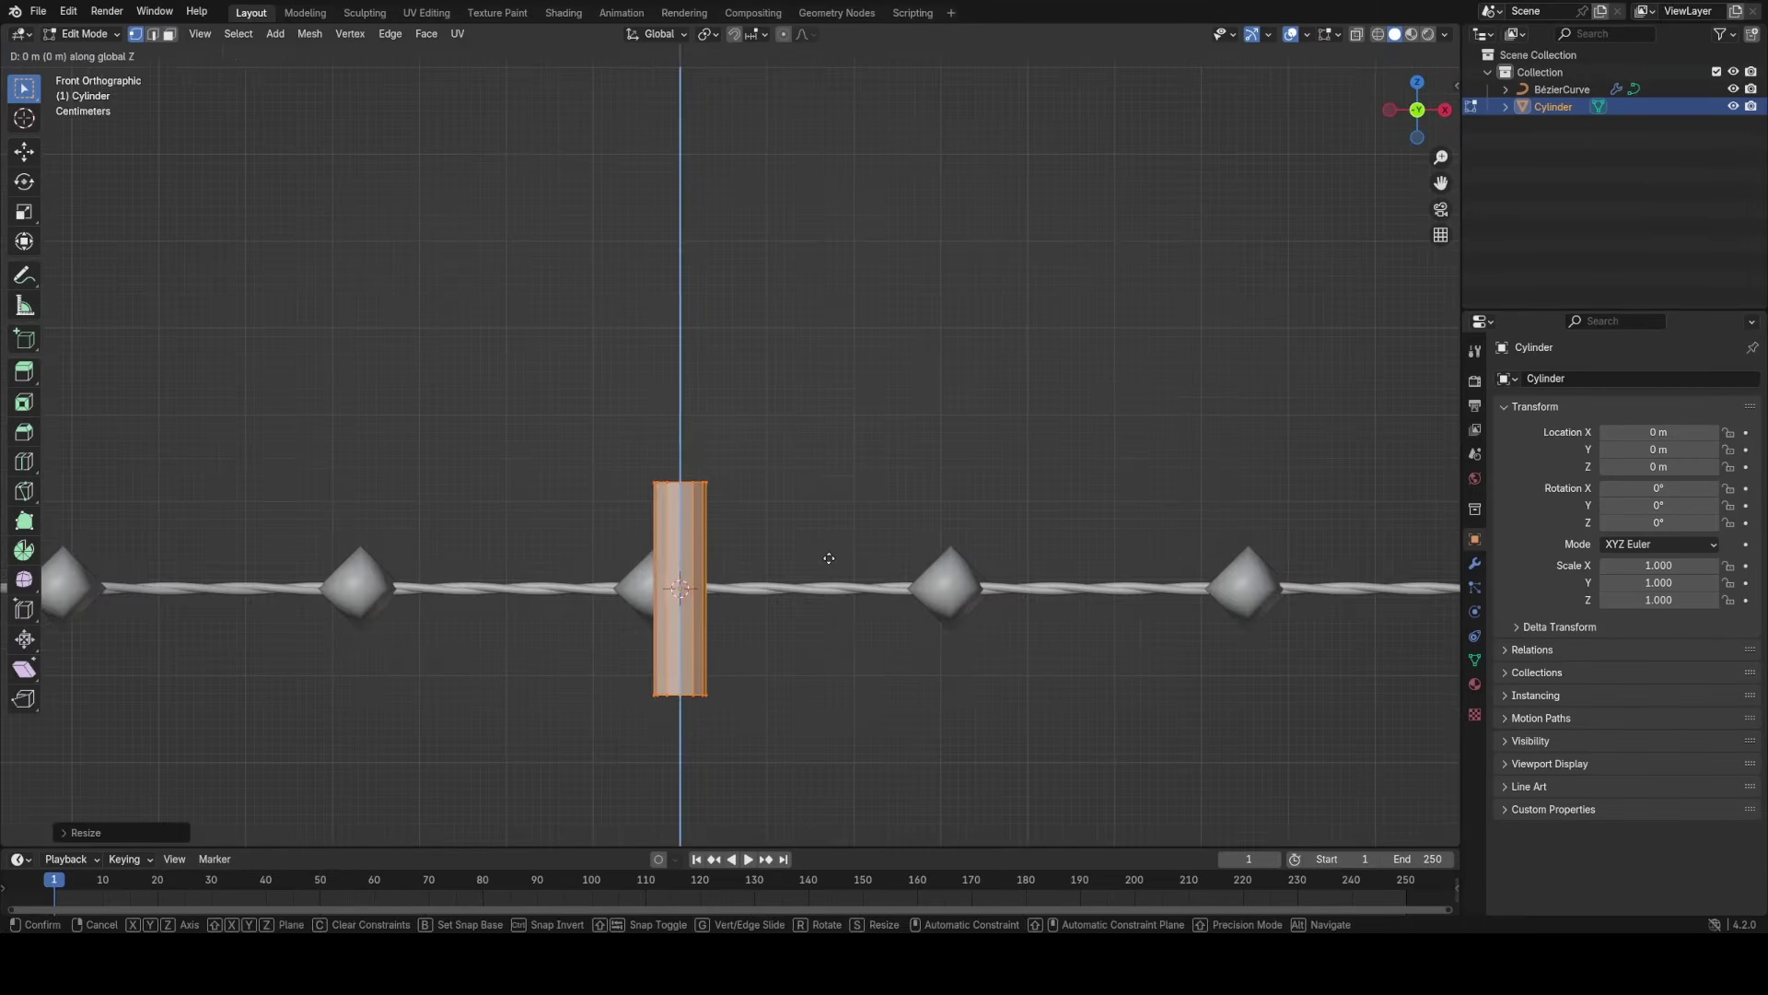
{"action": "left_click", "coordinate": [854, 452]}
Recess the cylinder's middle by bevelling a loop cut into a wide band, extruding it inward and scaling it along Z.
{"action": "key", "text": "ctrl+r"}
{"action": "left_click", "coordinate": [761, 510]}
{"action": "key", "text": "ctrl+b"}
{"action": "left_click", "coordinate": [872, 545]}
{"action": "key", "text": "alt+e"}
{"action": "left_click", "coordinate": [869, 569]}
{"action": "left_click", "coordinate": [898, 576]}
{"action": "key", "text": "s"}
{"action": "key", "text": "z"}
{"action": "left_click", "coordinate": [845, 561]}
Add a level 2 Subdivision Surface to the cylinder and inset its end face.
{"action": "key", "text": "Tab"}
{"action": "key", "text": "ctrl+2"}
{"action": "key", "text": "Tab"}
{"action": "middle_click_drag", "start_coordinate": [774, 700], "coordinate": [810, 576], "text": "shift"}
{"action": "key", "text": "3"}
{"action": "left_click", "coordinate": [681, 527]}
{"action": "key", "text": "i"}
{"action": "left_click", "coordinate": [898, 559]}
Add supporting edge loops near both ends of the cylinder and shade it smooth.
{"action": "key", "text": "ctrl+r"}
{"action": "left_click", "coordinate": [737, 572]}
{"action": "left_click", "coordinate": [740, 590]}
{"action": "middle_click_drag", "start_coordinate": [770, 482], "coordinate": [783, 636], "text": "shift"}
{"action": "key", "text": "ctrl+r"}
{"action": "left_click", "coordinate": [748, 415]}
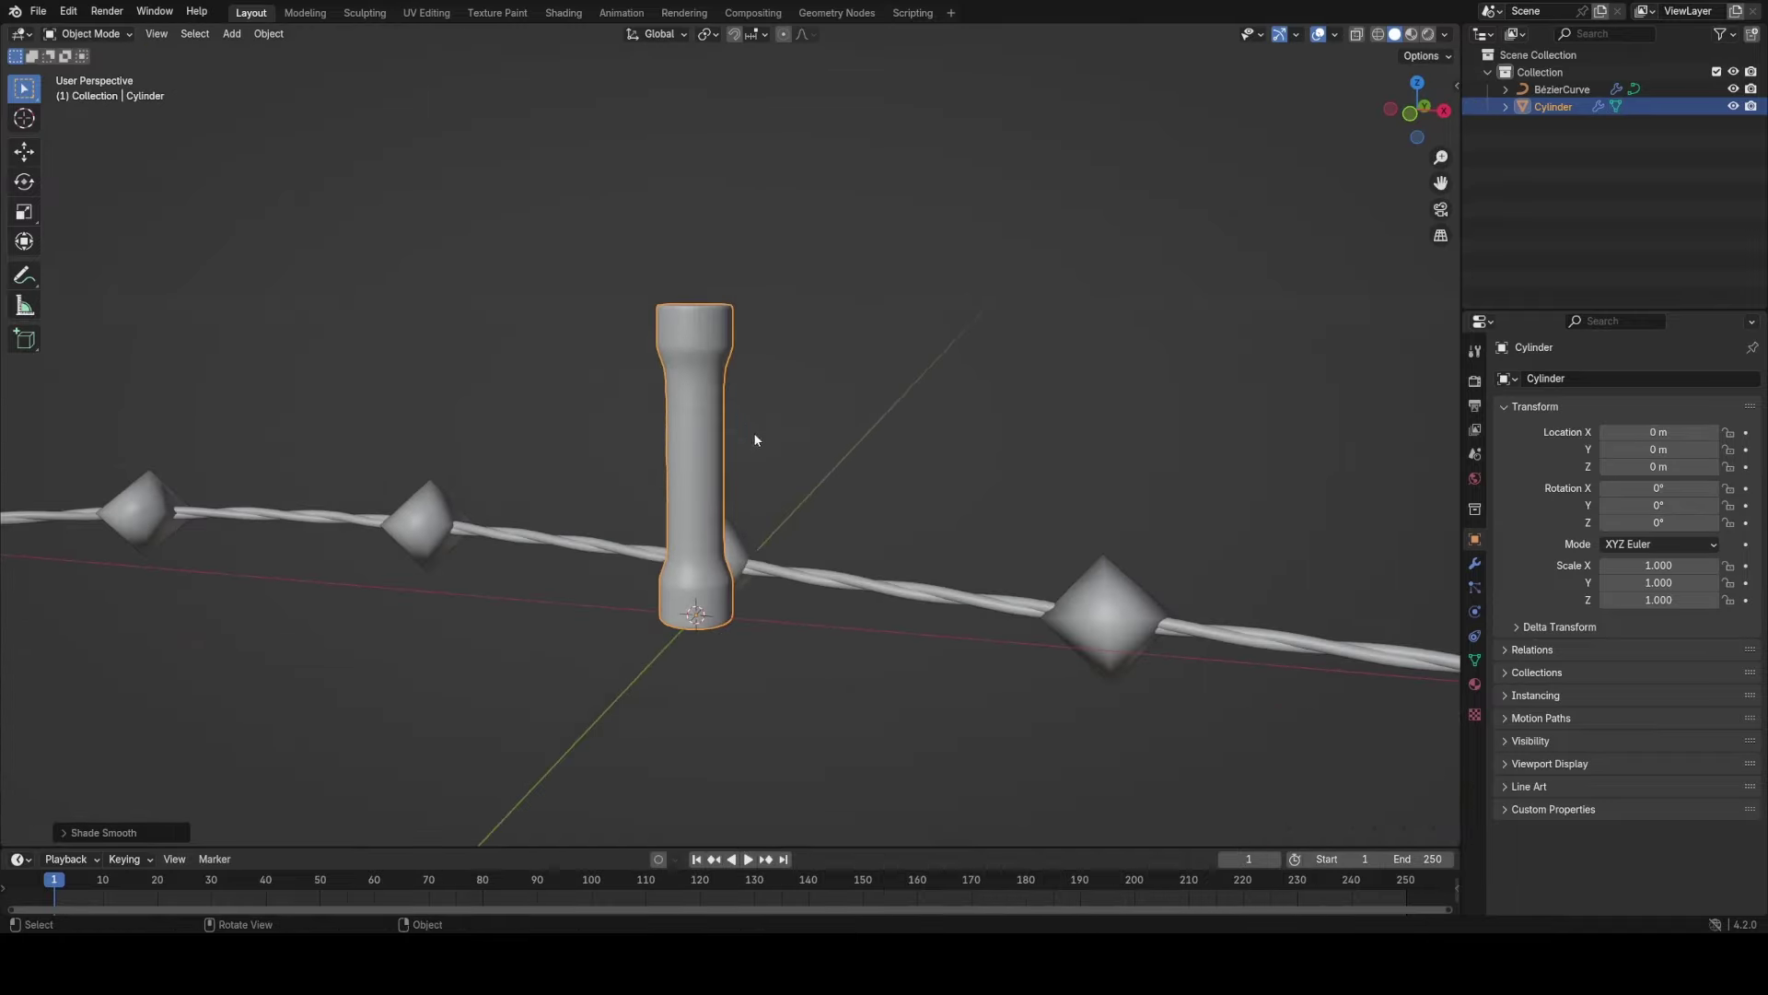
Duplicate the cylinder's top face in place and separate the copy into its own object.
{"action": "middle_click_drag", "start_coordinate": [766, 444], "coordinate": [779, 609]}
{"action": "scroll", "coordinate": [780, 610], "scroll_direction": "up", "scroll_amount": 4}
{"action": "key", "text": "Tab"}
{"action": "scroll", "coordinate": [781, 543], "scroll_direction": "up", "scroll_amount": 2}
{"action": "key", "text": "shift+d"}
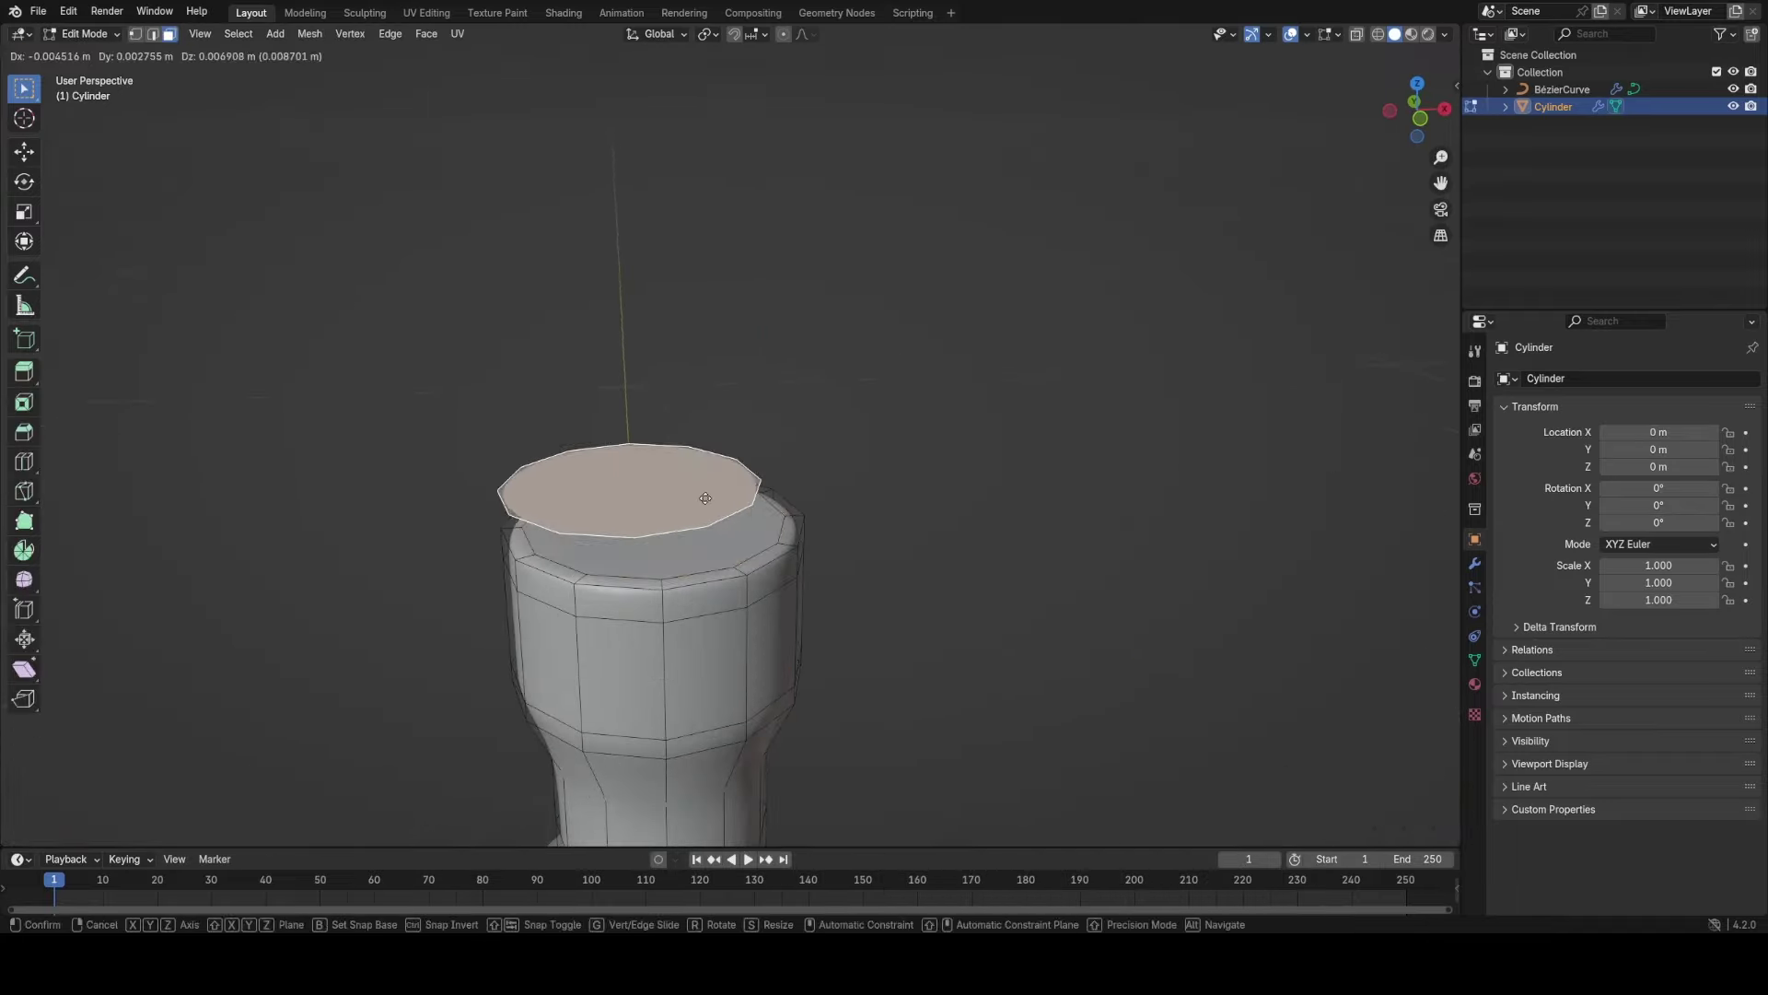
{"action": "right_click", "coordinate": [775, 427]}
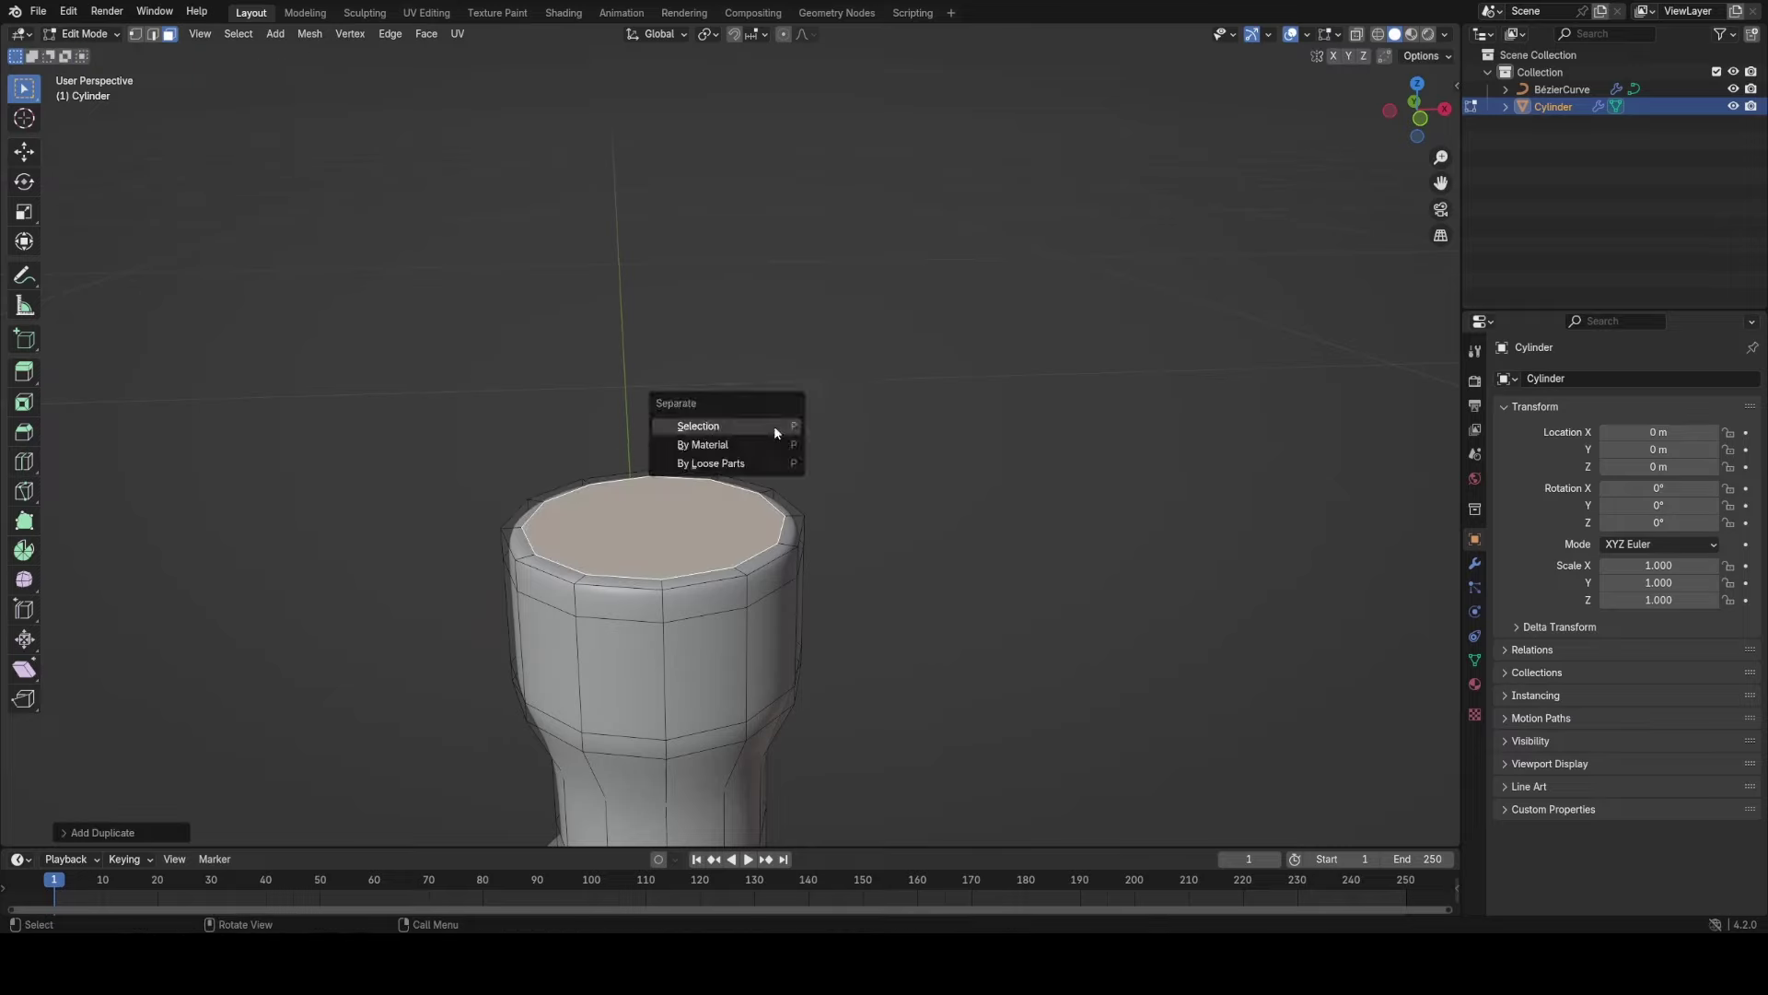
{"action": "left_click", "coordinate": [774, 425]}
{"action": "key", "text": "Tab"}
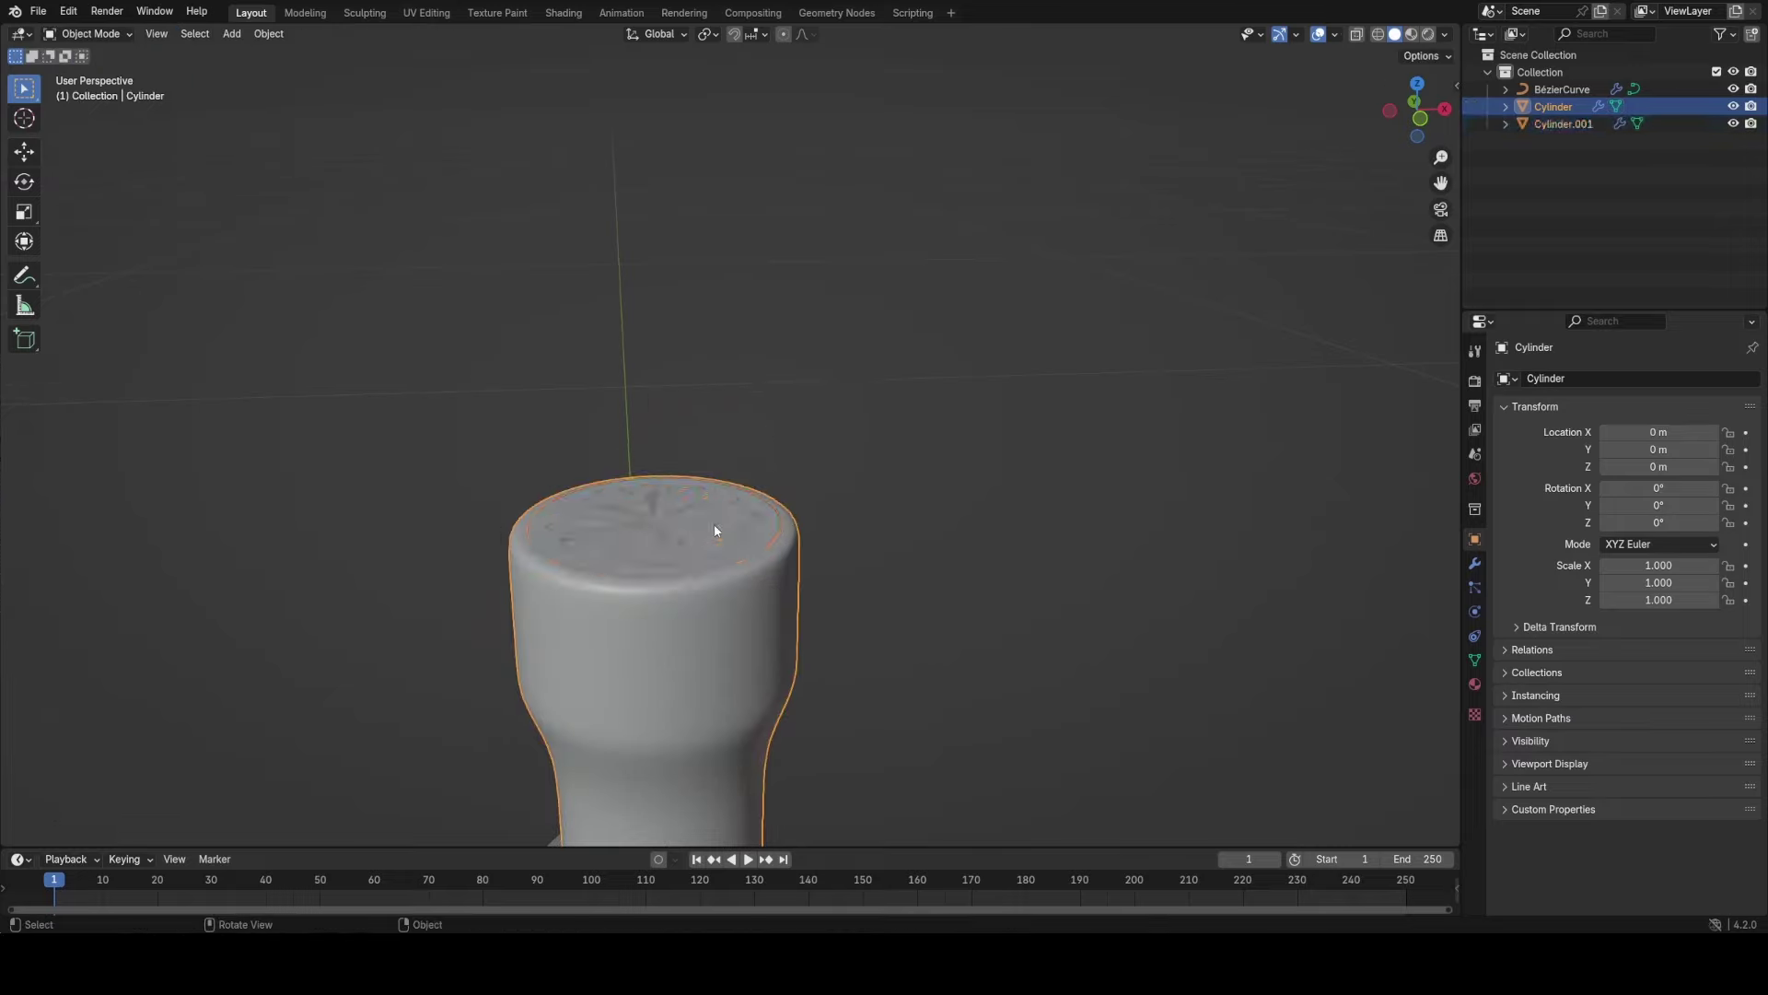
Extrude the separated face upward about 0.038 m to form the bulb.
{"action": "left_click", "coordinate": [720, 531]}
{"action": "key", "text": "Tab"}
{"action": "key", "text": "a"}
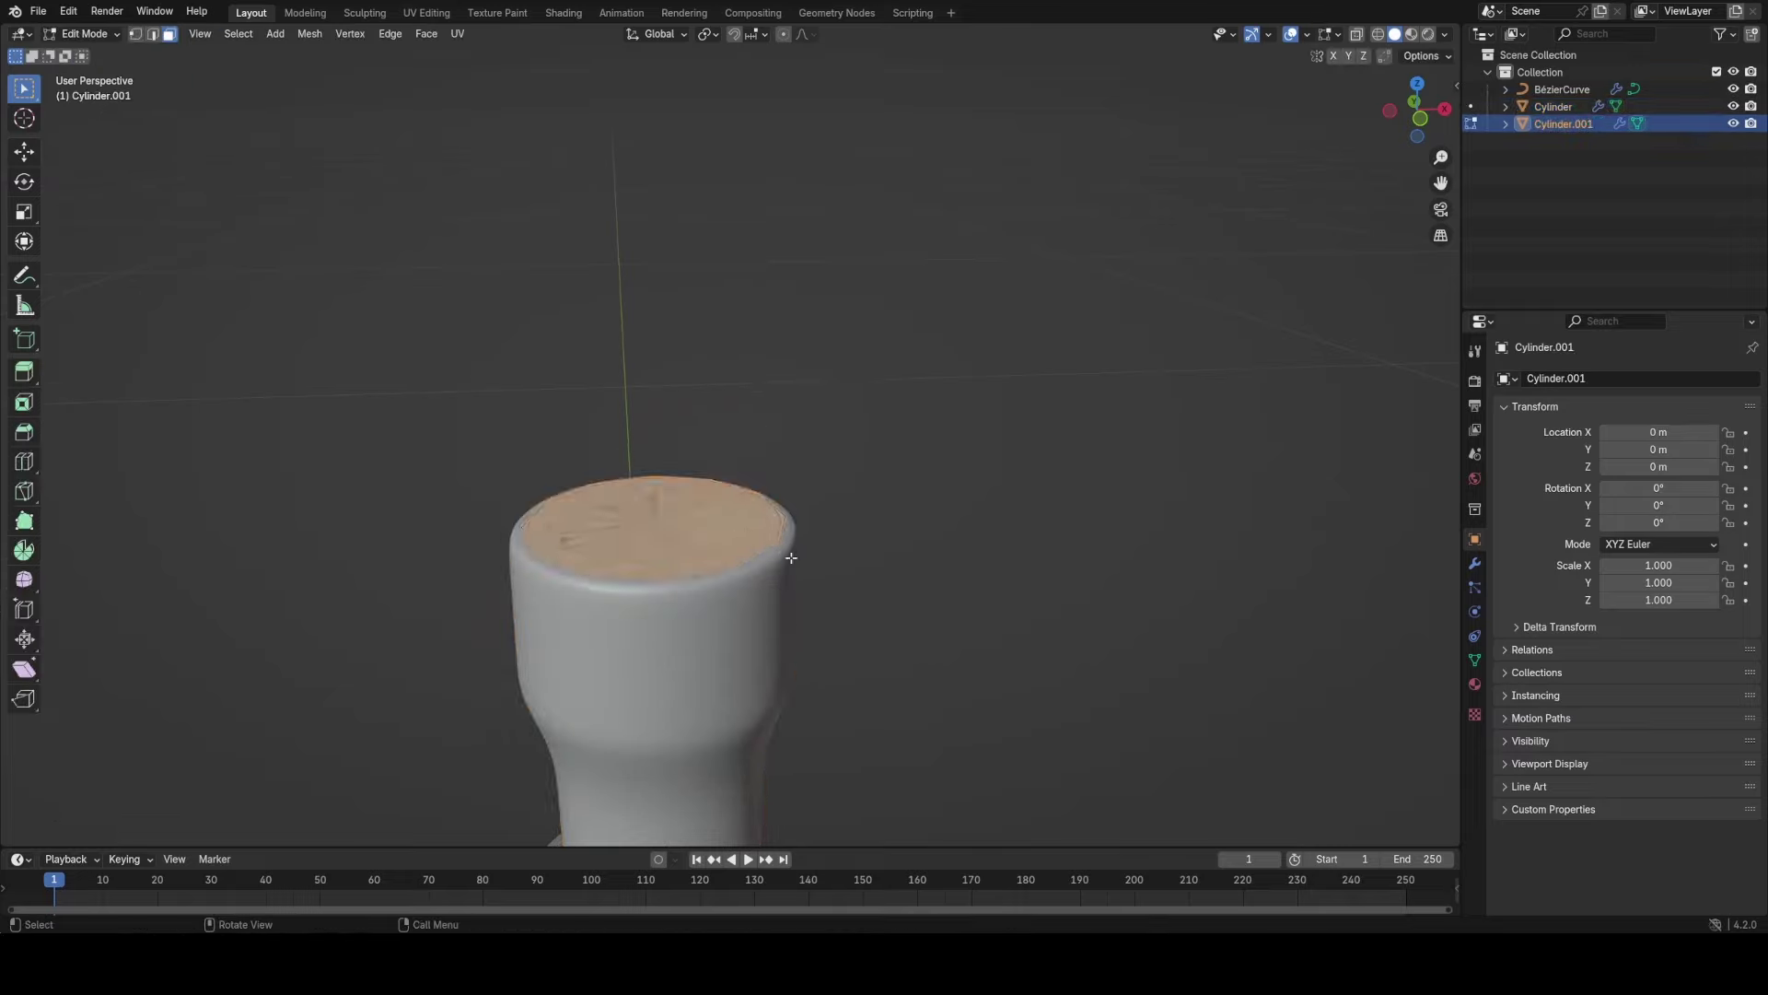
{"action": "key", "text": "e"}
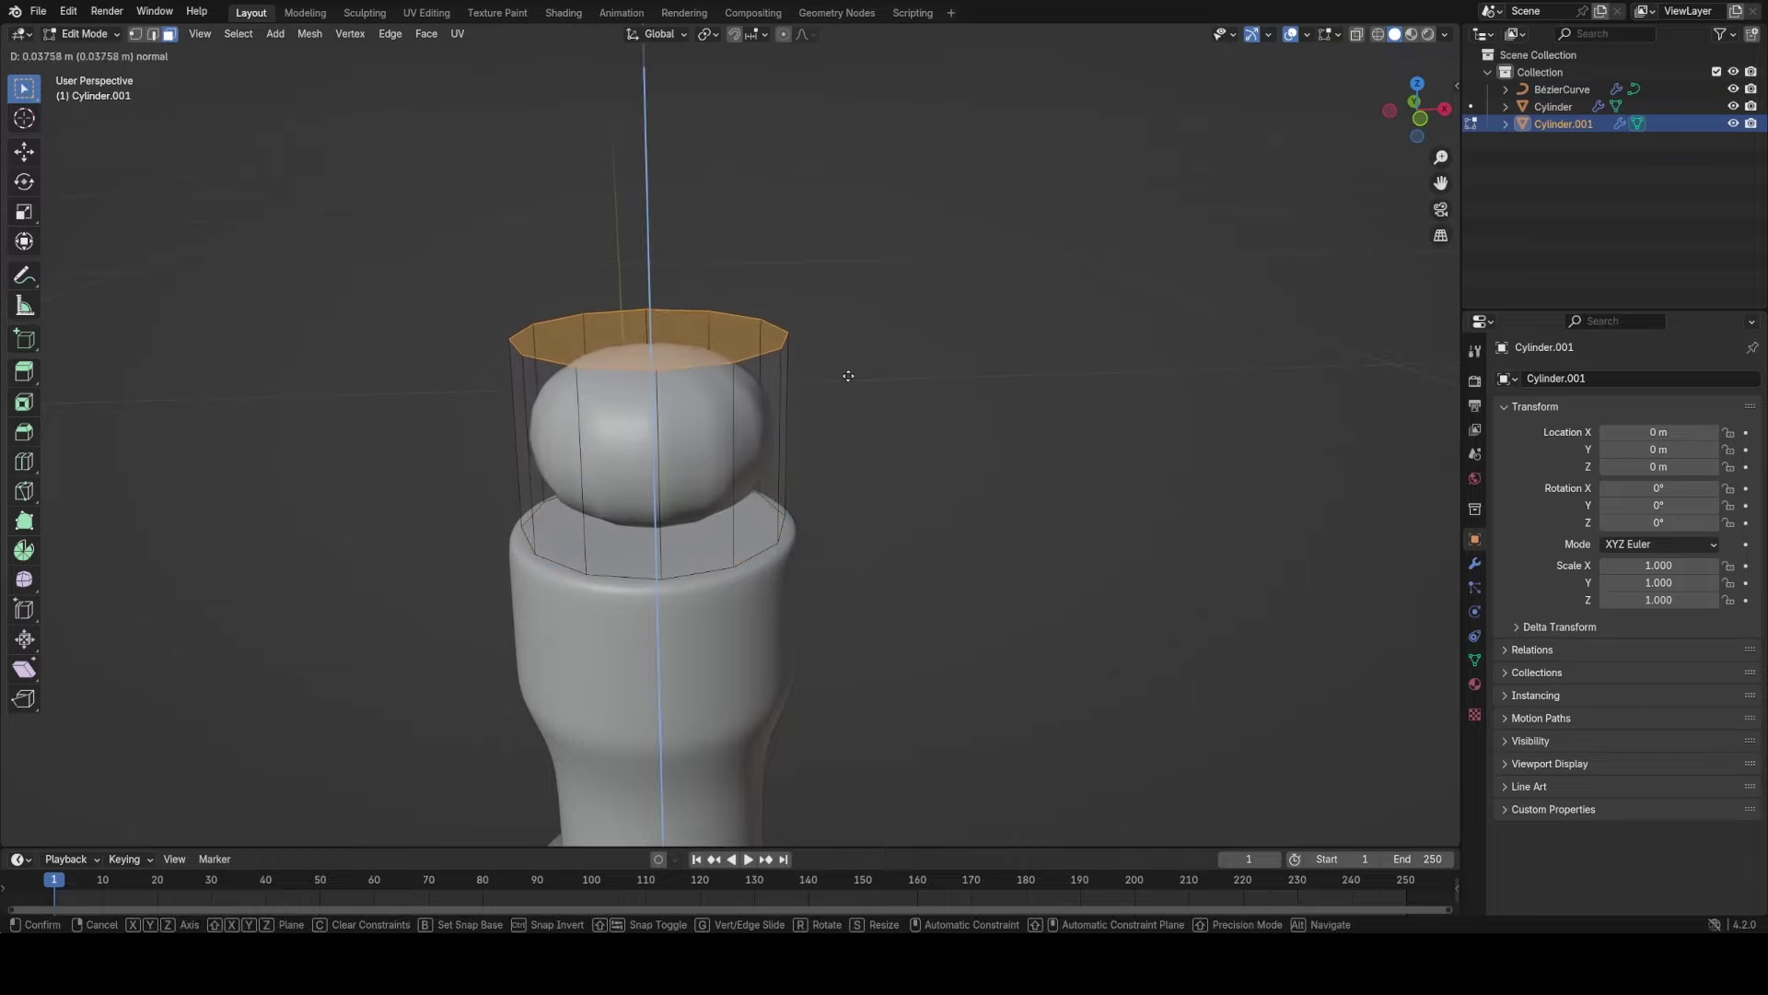
{"action": "left_click", "coordinate": [848, 379]}
Delete the bulb's bottom face and inset its top face to shape the tip.
{"action": "key", "text": "alt+z"}
{"action": "left_click", "coordinate": [669, 505]}
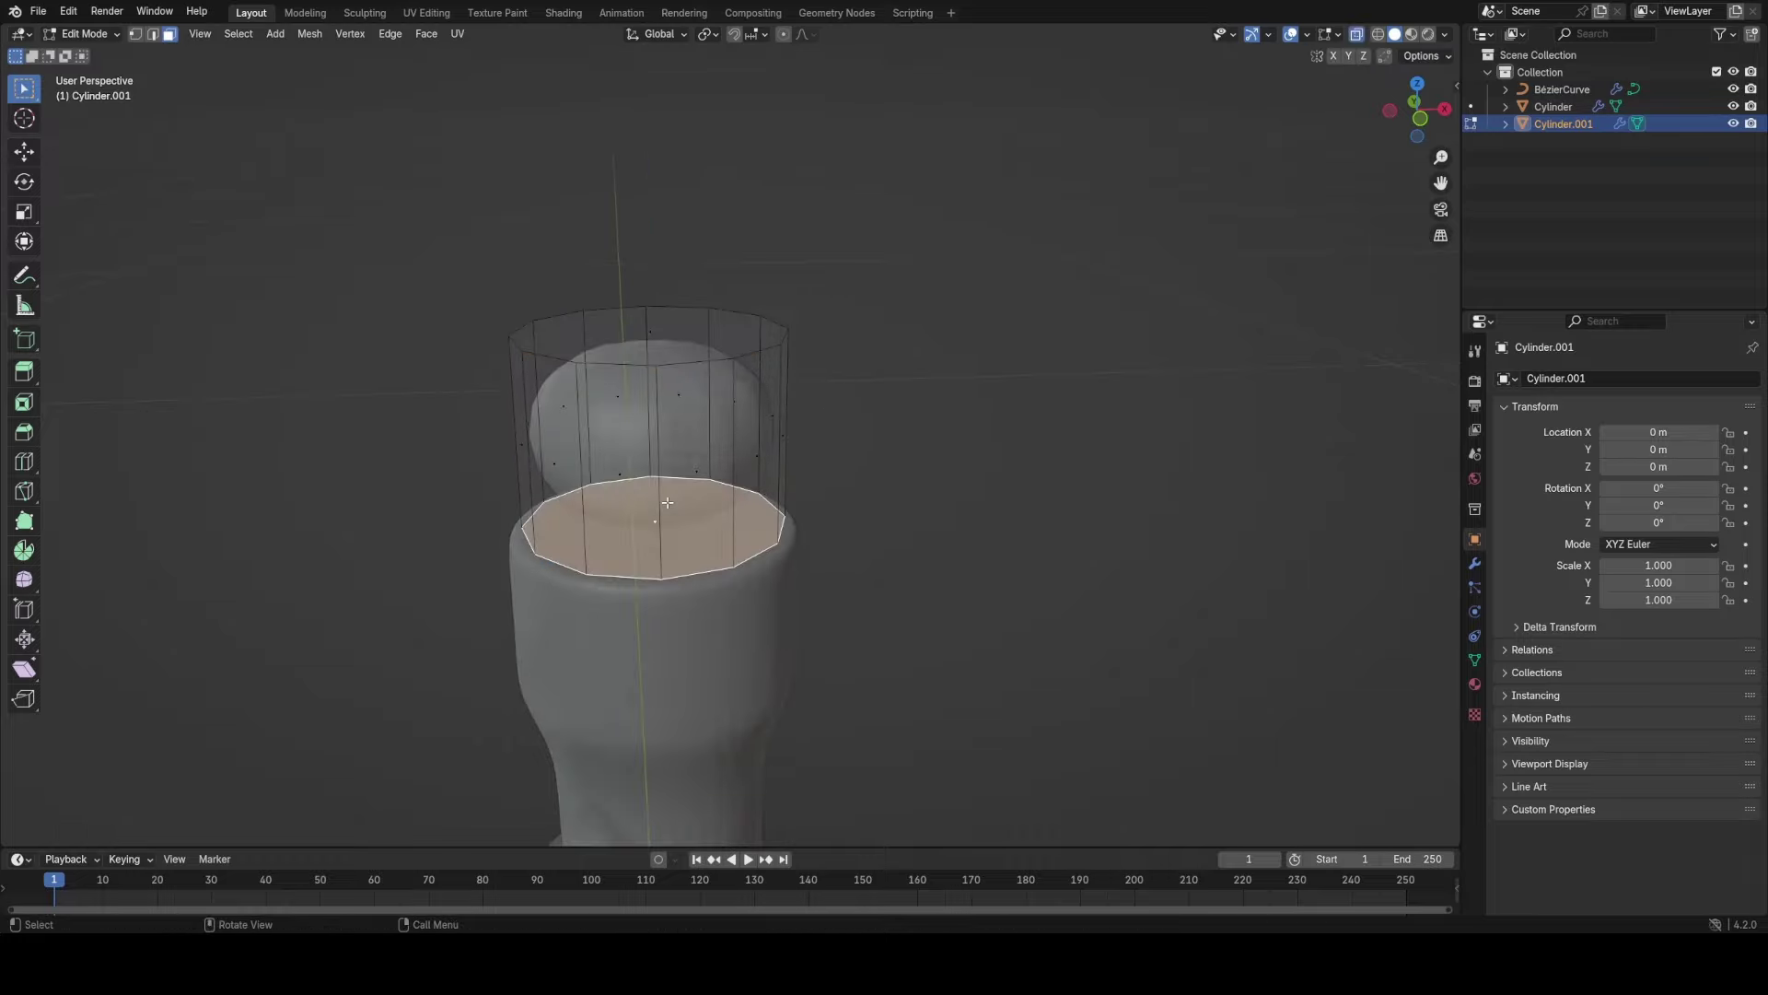
{"action": "key", "text": "x"}
{"action": "left_click", "coordinate": [670, 546]}
{"action": "key", "text": "alt+z"}
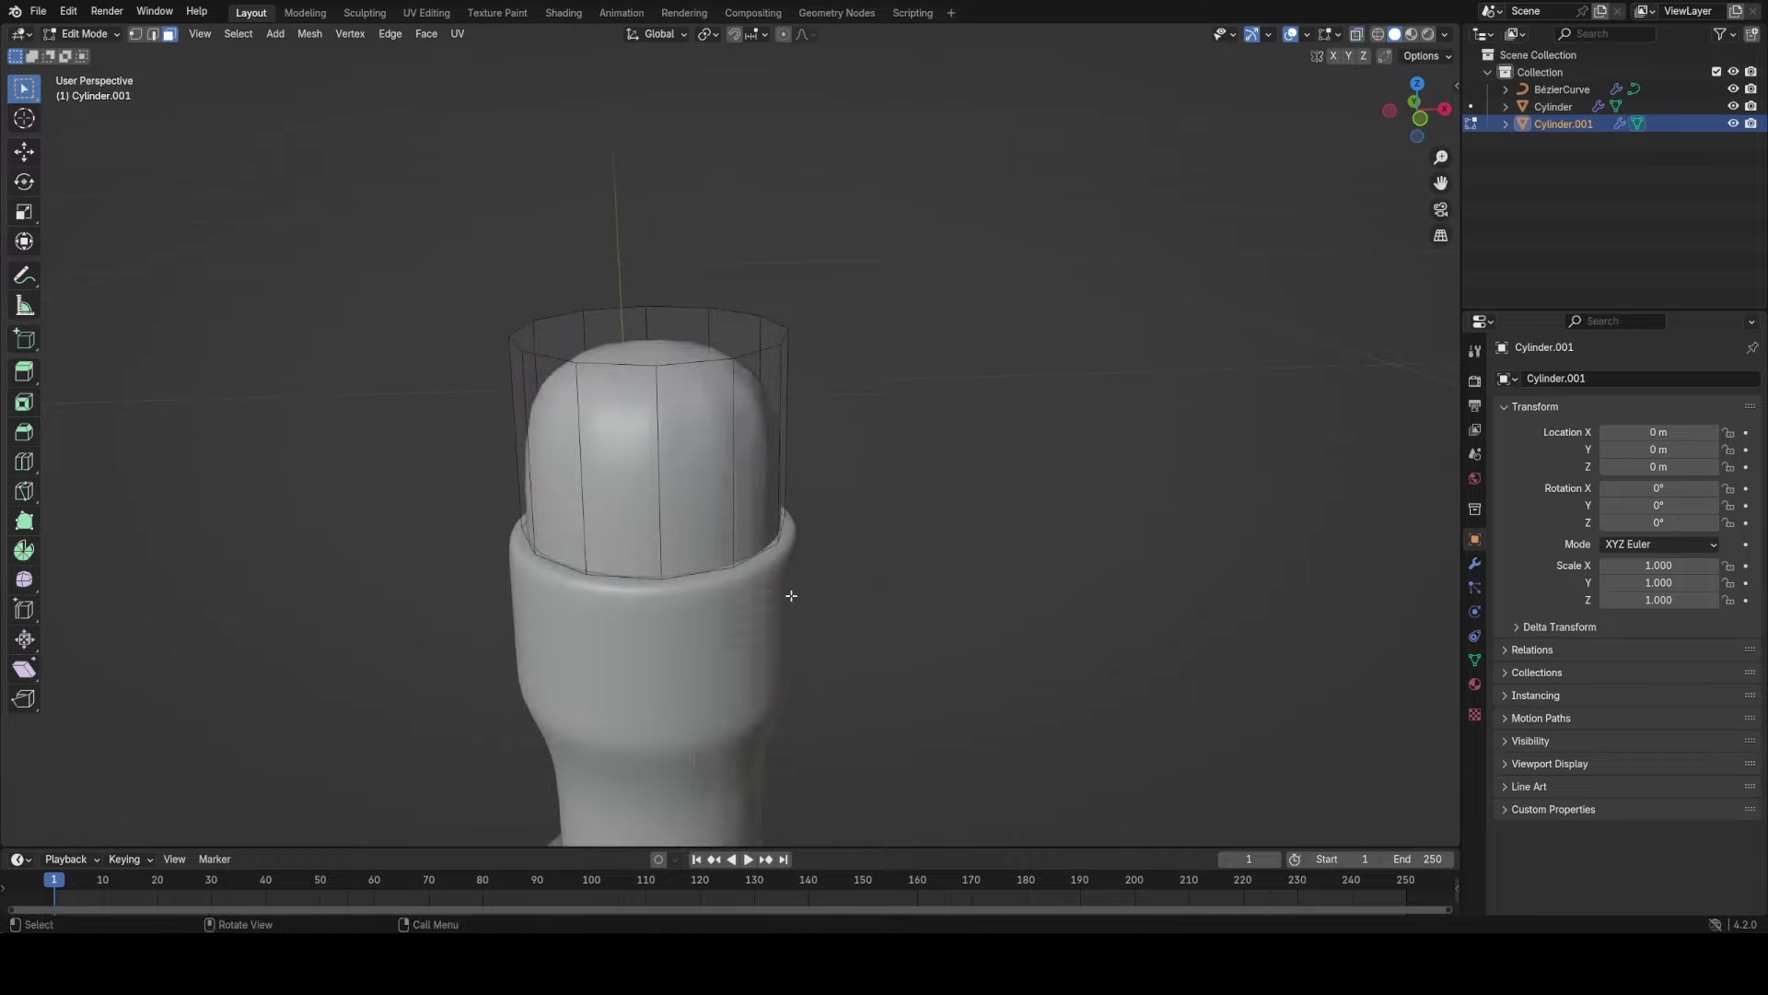
{"action": "key", "text": "Tab"}
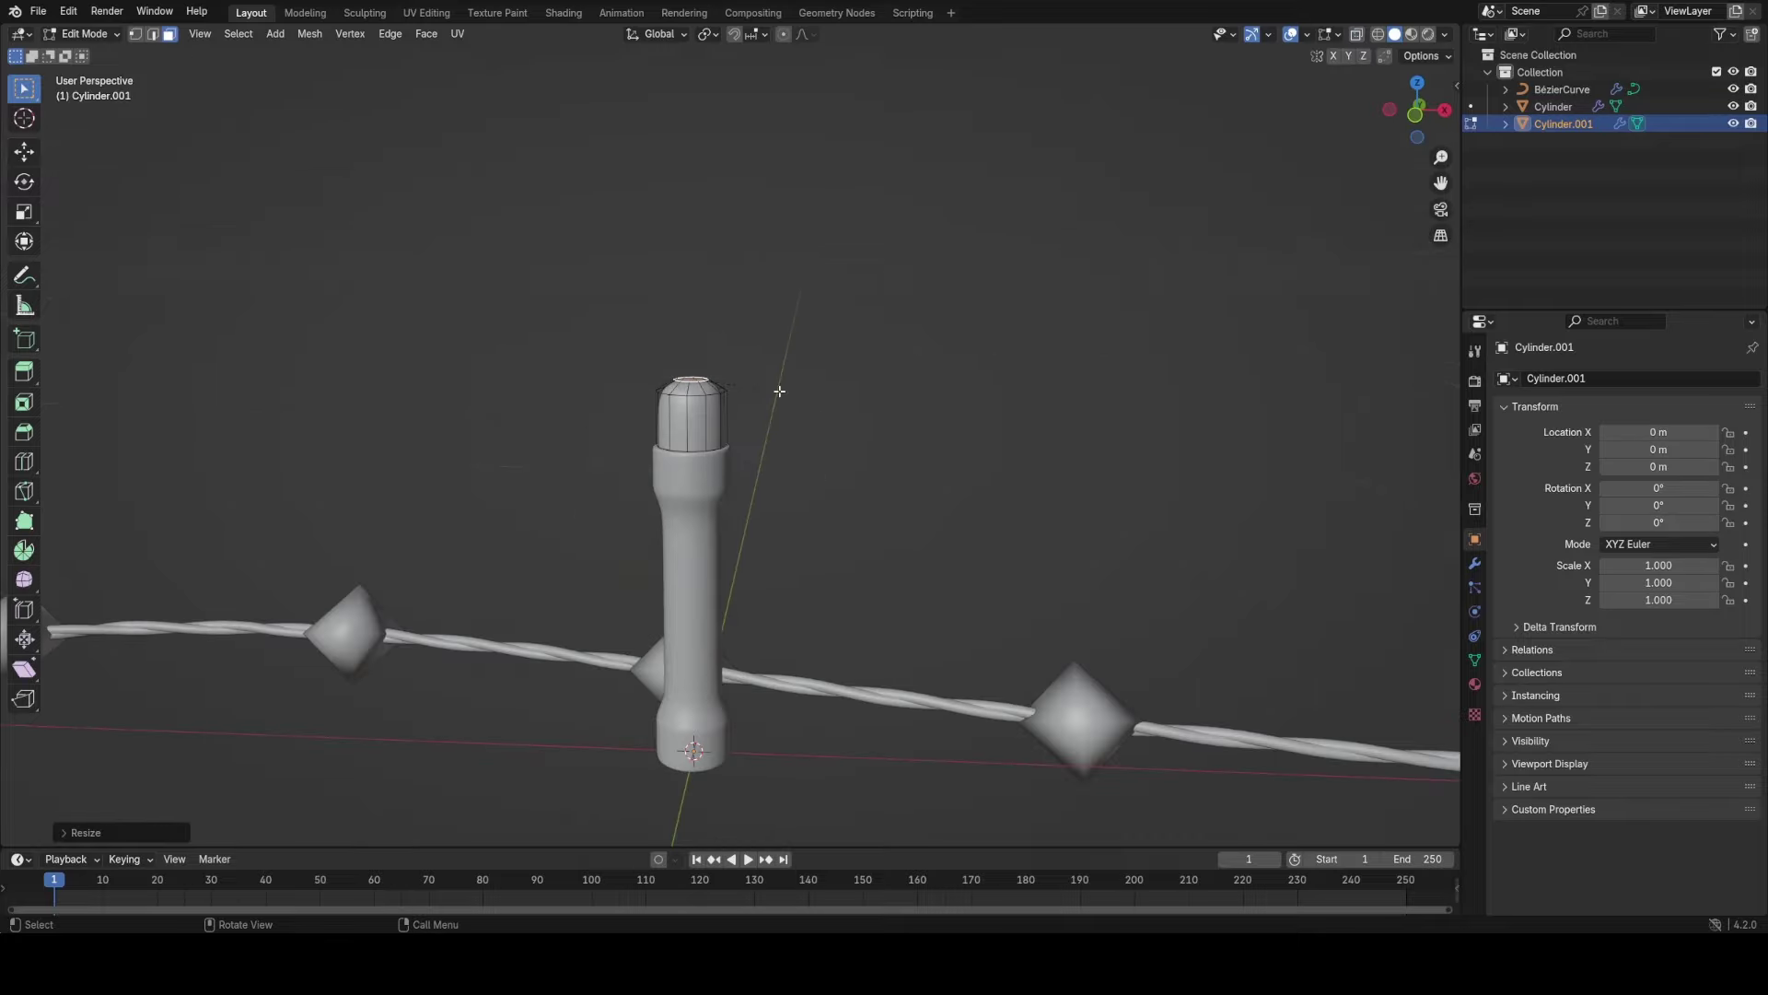
Place the 3D cursor at the centre of the bulb's open base, return to Object Mode and save the file.
{"action": "mouse_move", "coordinate": [779, 390]}
{"action": "middle_mouse_down"}
{"action": "mouse_move", "coordinate": [816, 435]}
{"action": "mouse_move", "coordinate": [748, 425]}
{"action": "mouse_move", "coordinate": [785, 489]}
{"action": "mouse_move", "coordinate": [746, 511]}
{"action": "mouse_move", "coordinate": [744, 459]}
{"action": "middle_mouse_up"}
{"action": "scroll", "coordinate": [744, 459], "scroll_direction": "up", "scroll_amount": 1}
{"action": "key", "text": "z"}
{"action": "left_click", "coordinate": [751, 528]}
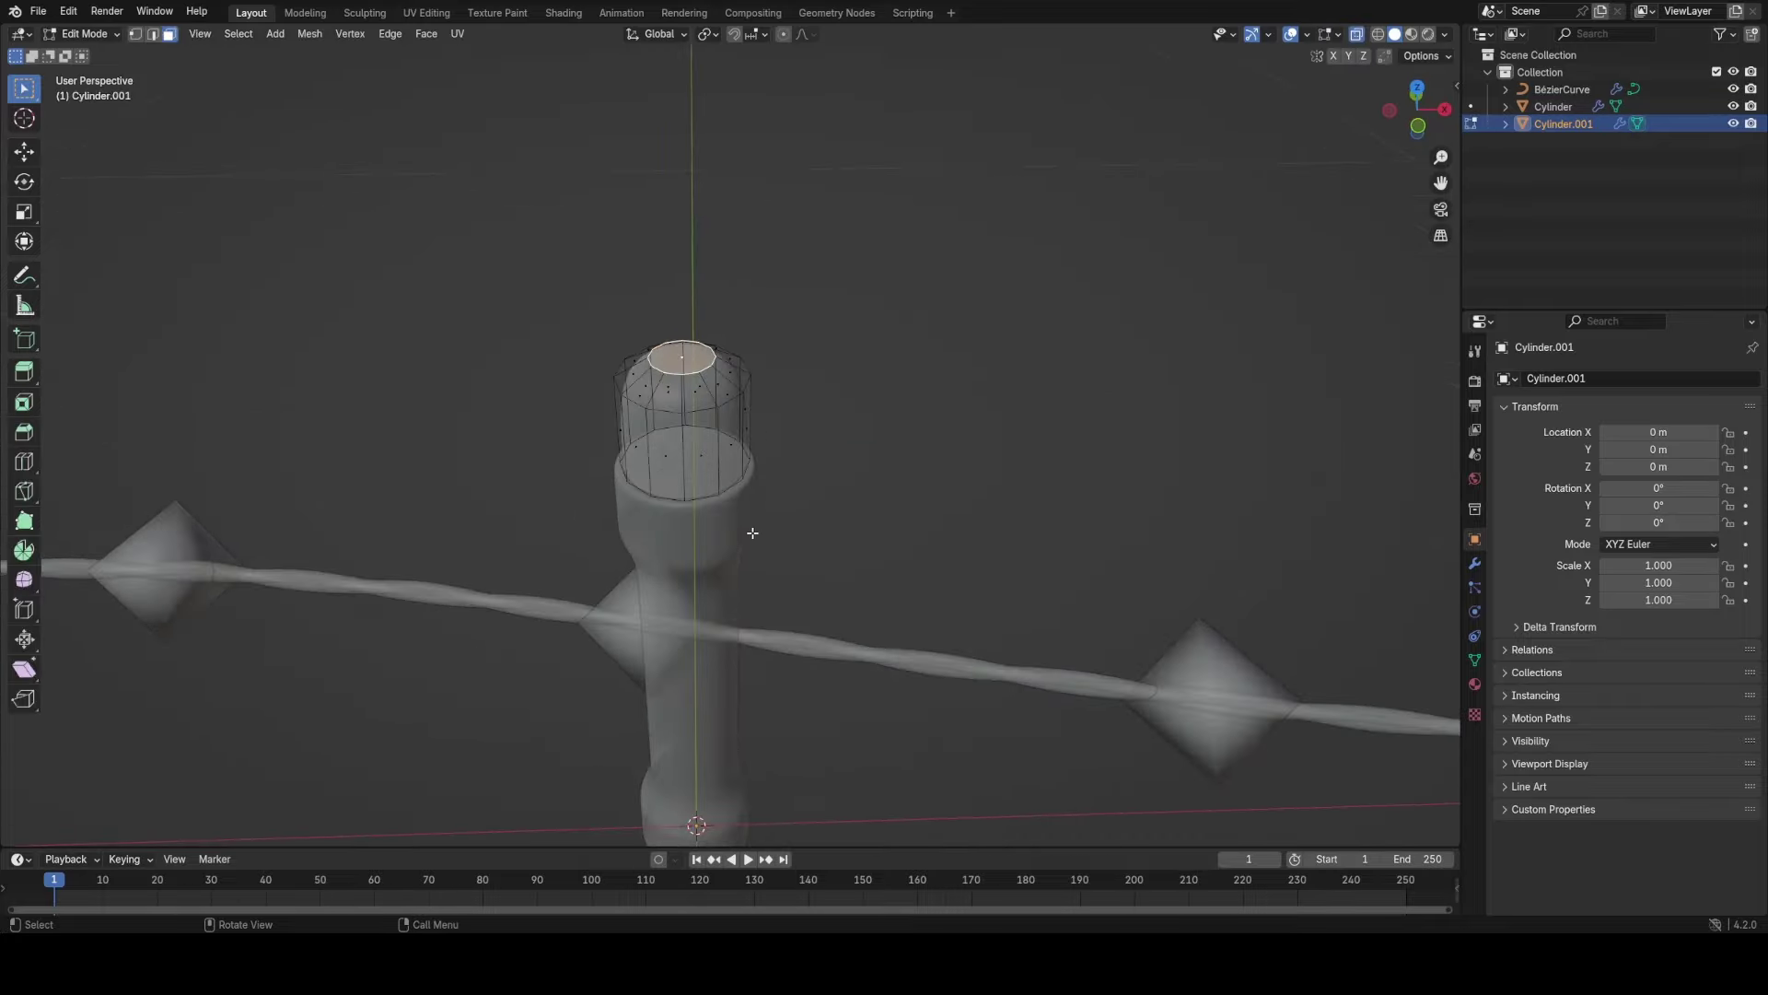
{"action": "key", "text": "z"}
{"action": "left_click", "coordinate": [783, 526]}
{"action": "key", "text": "Tab"}
{"action": "mouse_move", "coordinate": [778, 493]}
{"action": "middle_mouse_down"}
{"action": "mouse_move", "coordinate": [724, 429]}
{"action": "mouse_move", "coordinate": [751, 414]}
{"action": "middle_mouse_up"}
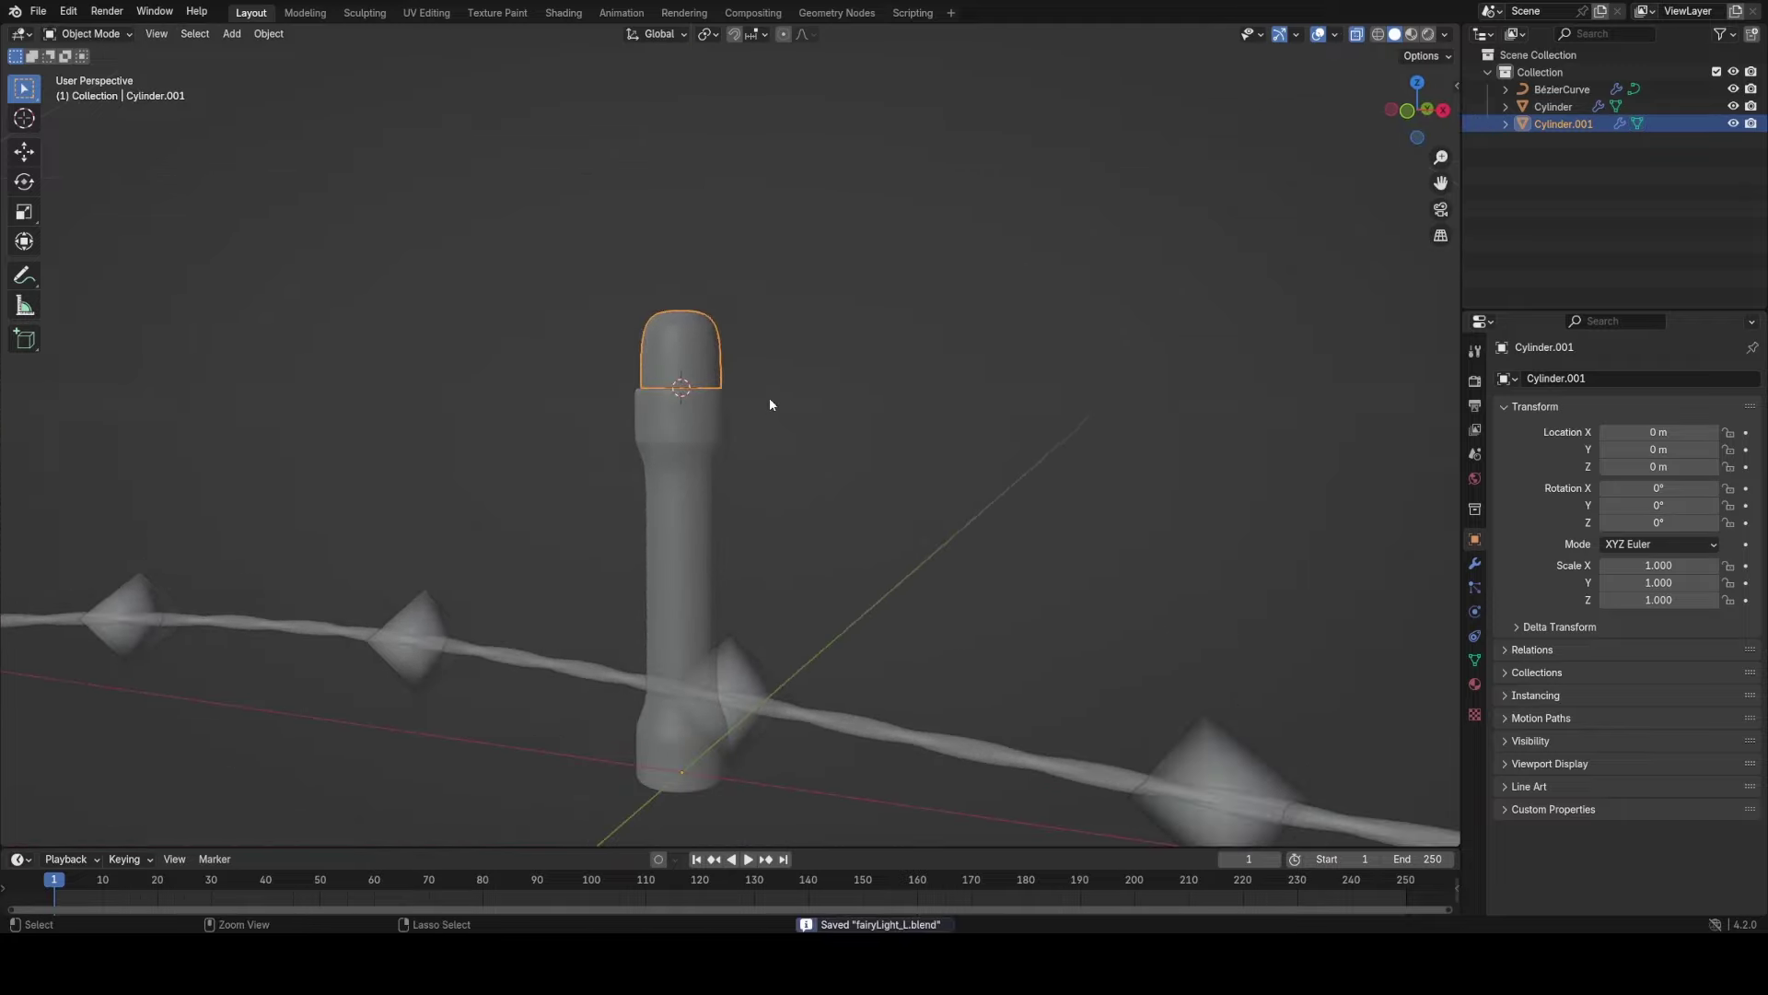
Add a point light at the 3D cursor and move it up along Z into the bulb.
{"action": "key", "text": "shift+a"}
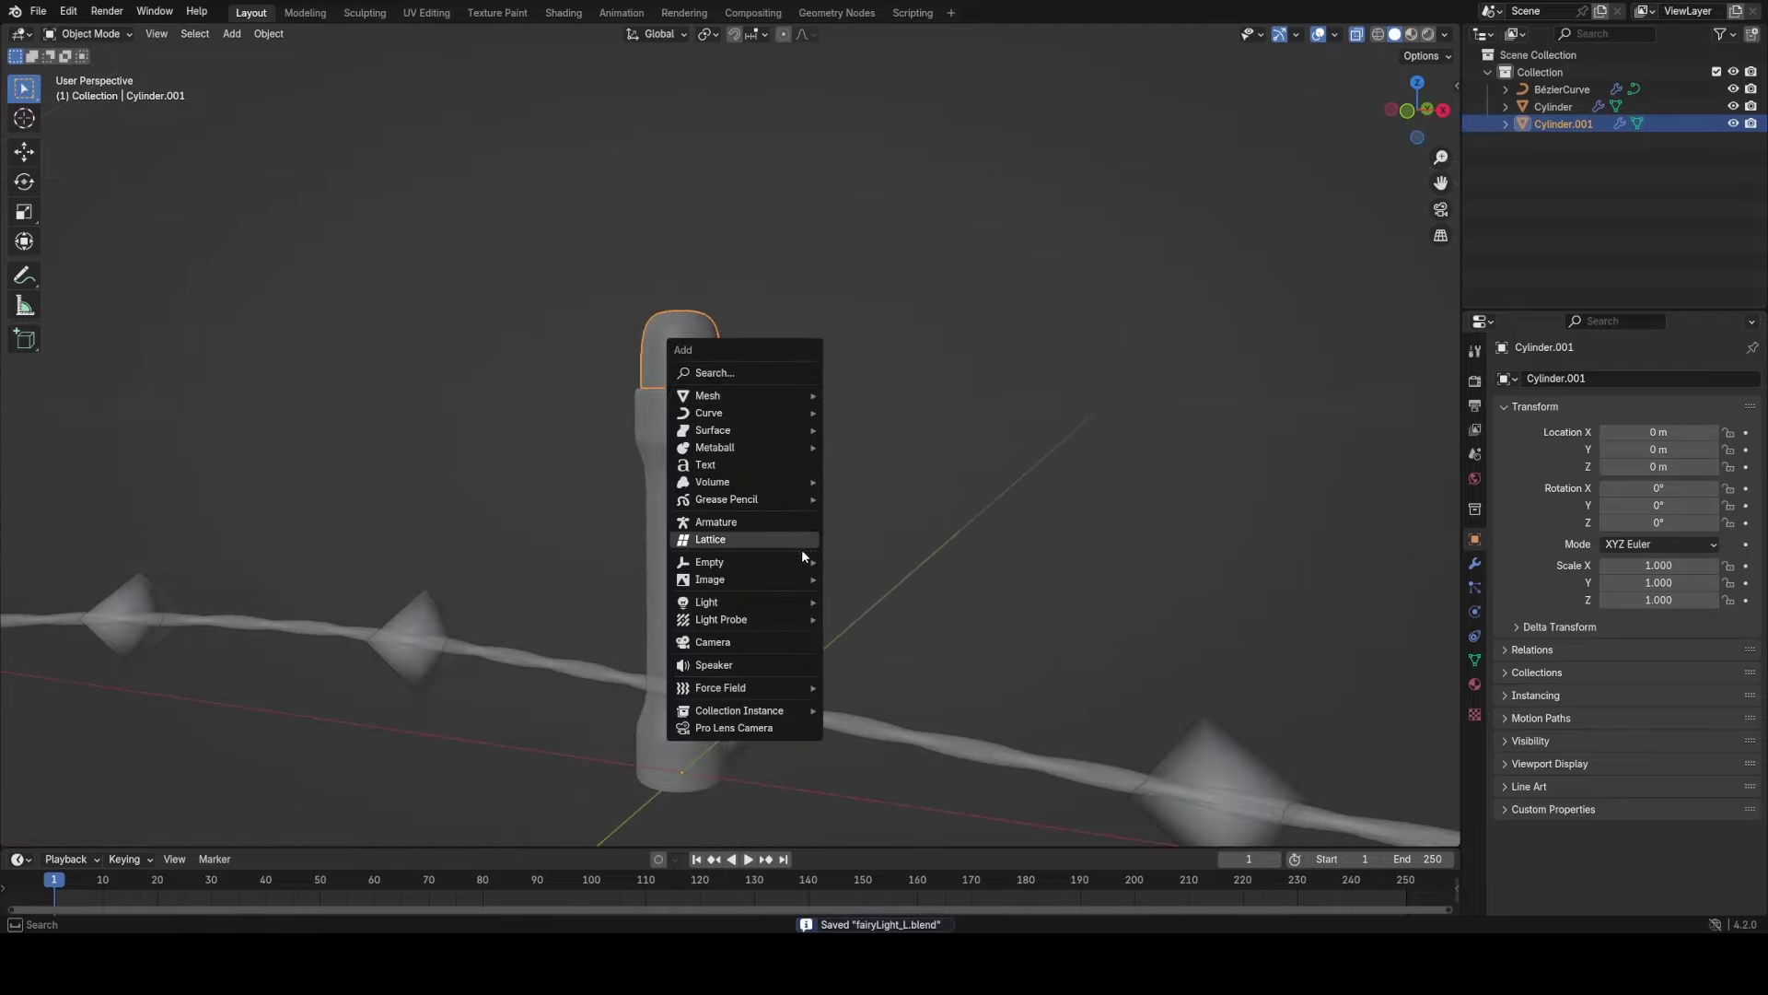
{"action": "mouse_move", "coordinate": [753, 601]}
{"action": "left_click", "coordinate": [880, 605]}
{"action": "key", "text": "g"}
{"action": "key", "text": "z"}
{"action": "left_click", "coordinate": [875, 565]}
{"action": "scroll", "coordinate": [875, 566], "scroll_direction": "down", "scroll_amount": 1}
Set the bulb's glass material to transmission weight 1.000 and roughness 0.000.
{"action": "left_click", "coordinate": [1472, 612]}
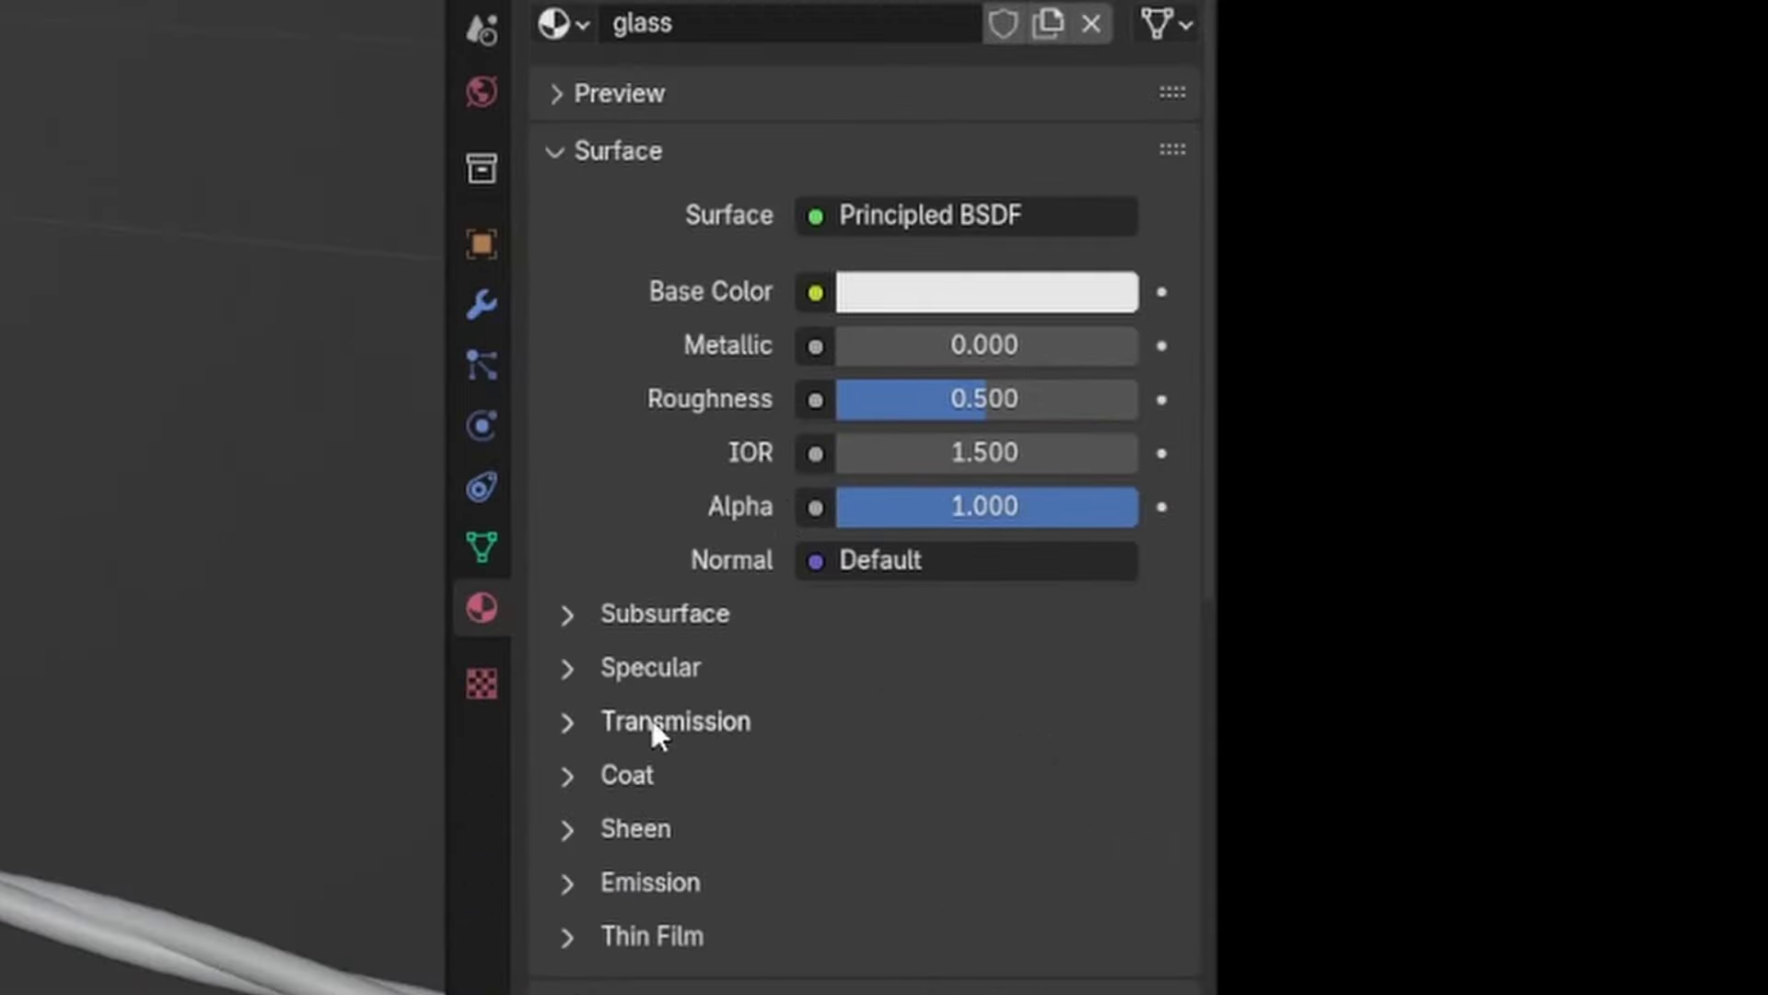
{"action": "left_click", "coordinate": [652, 720]}
{"action": "left_click_drag", "start_coordinate": [884, 774], "coordinate": [1142, 774]}
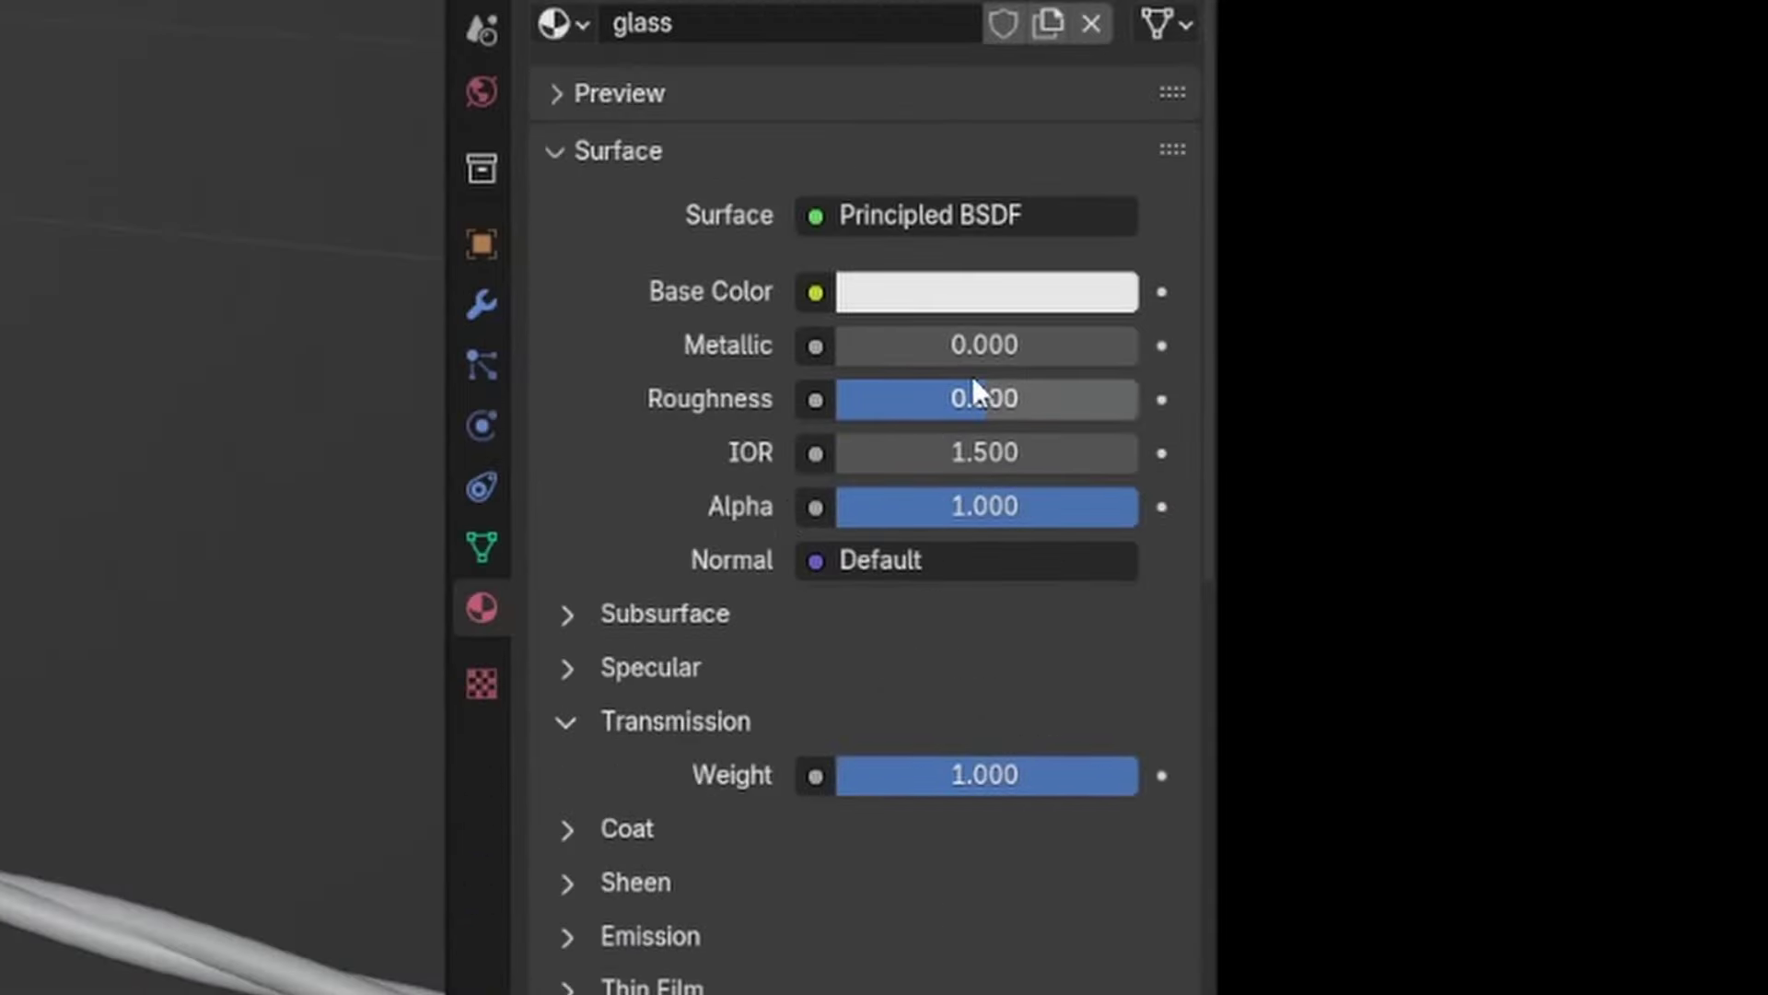
{"action": "left_click_drag", "start_coordinate": [972, 378], "coordinate": [829, 377]}
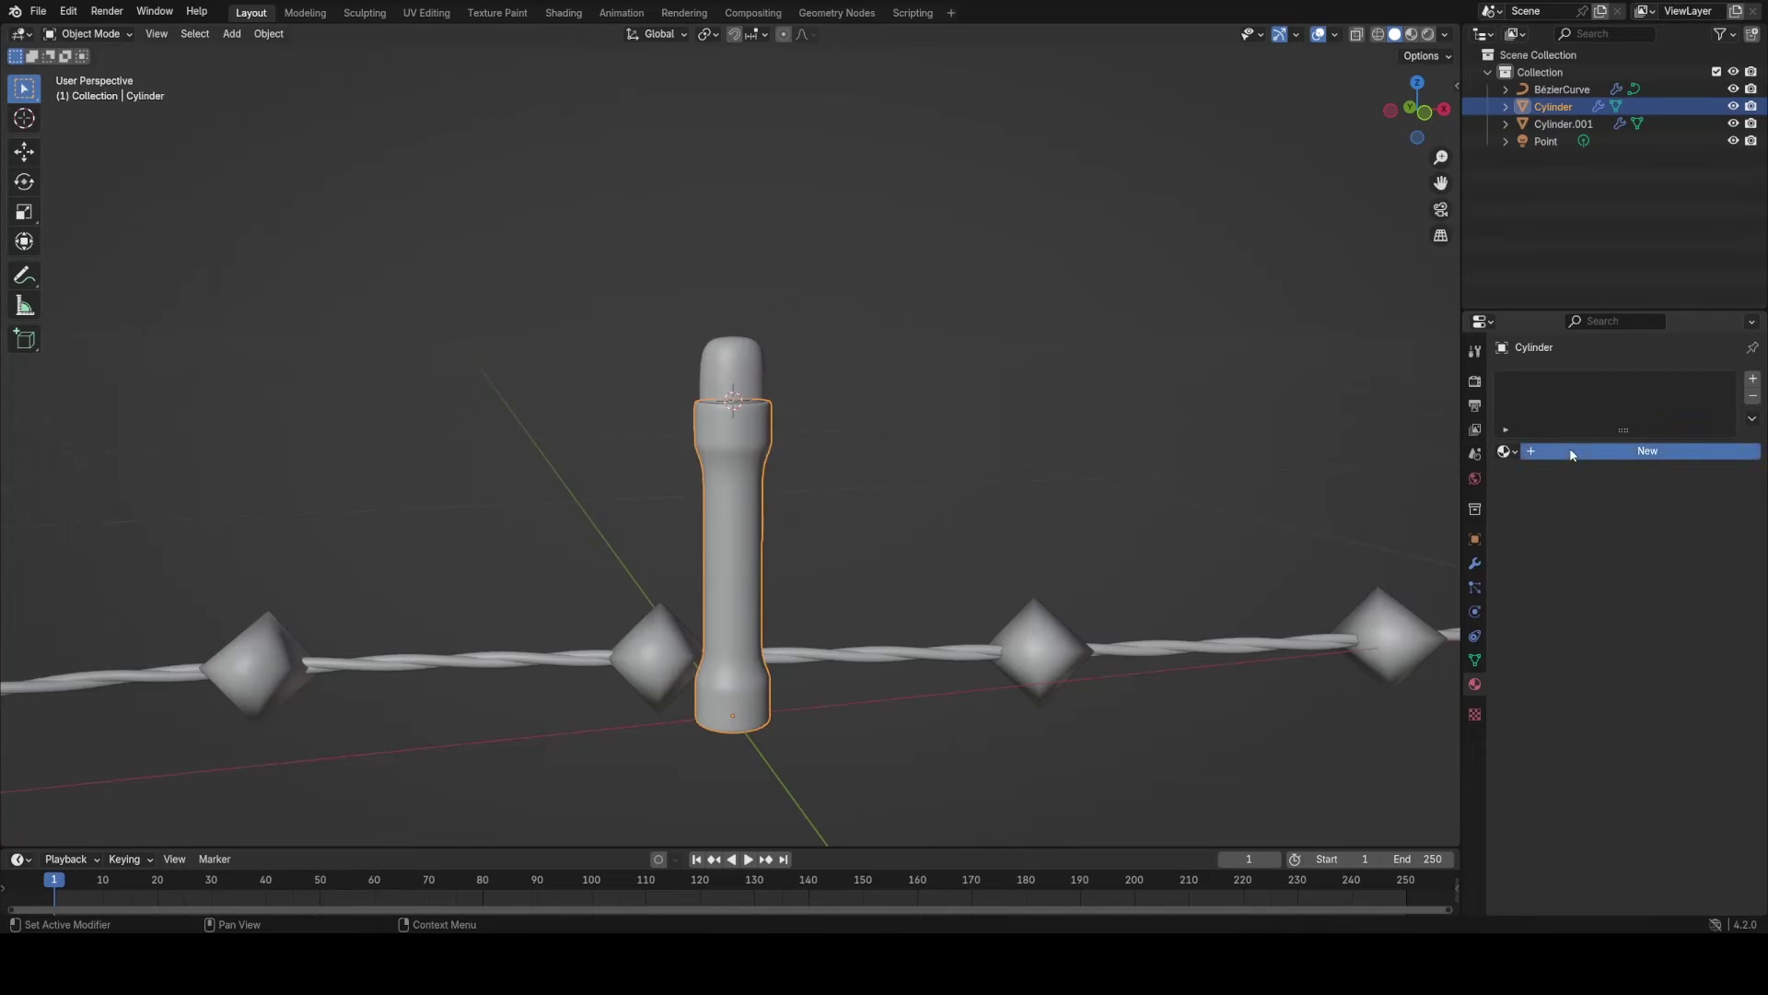
Create a new material named Wire for the holder cylinder.
{"action": "left_click", "coordinate": [1571, 454]}
{"action": "double_click", "coordinate": [1586, 450]}
{"action": "type", "text": "W"}
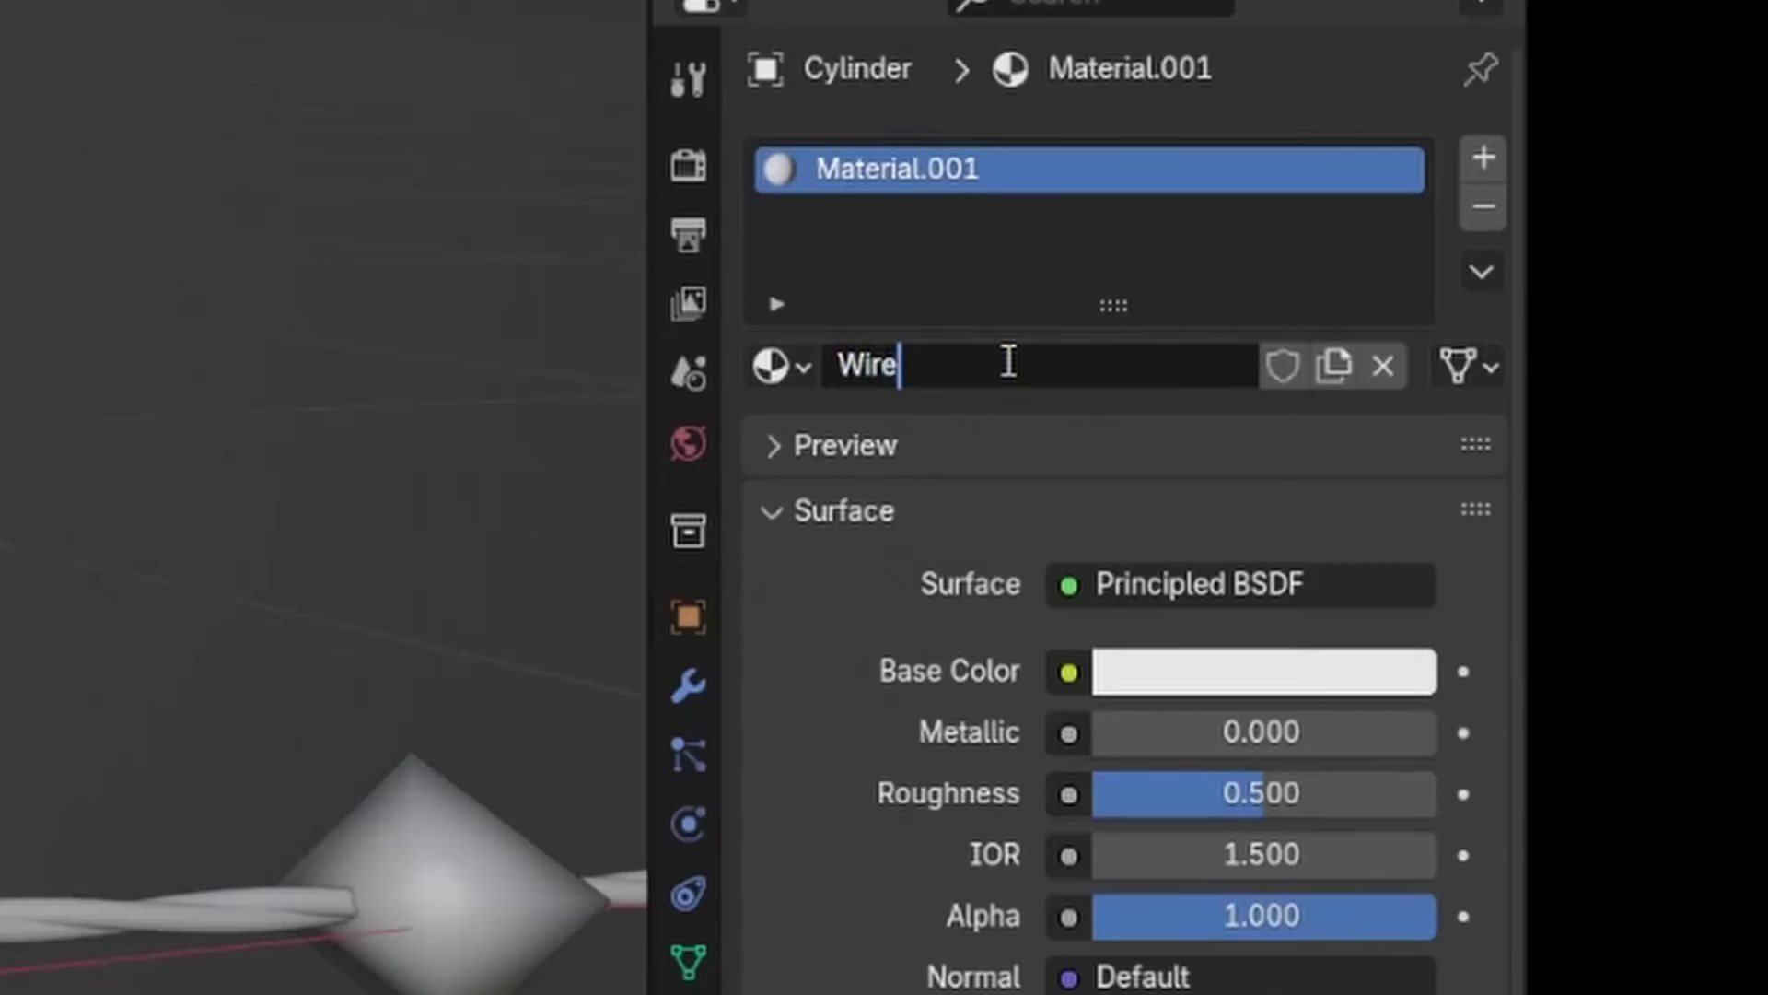
{"action": "type", "text": "ire"}
{"action": "key", "text": "Return"}
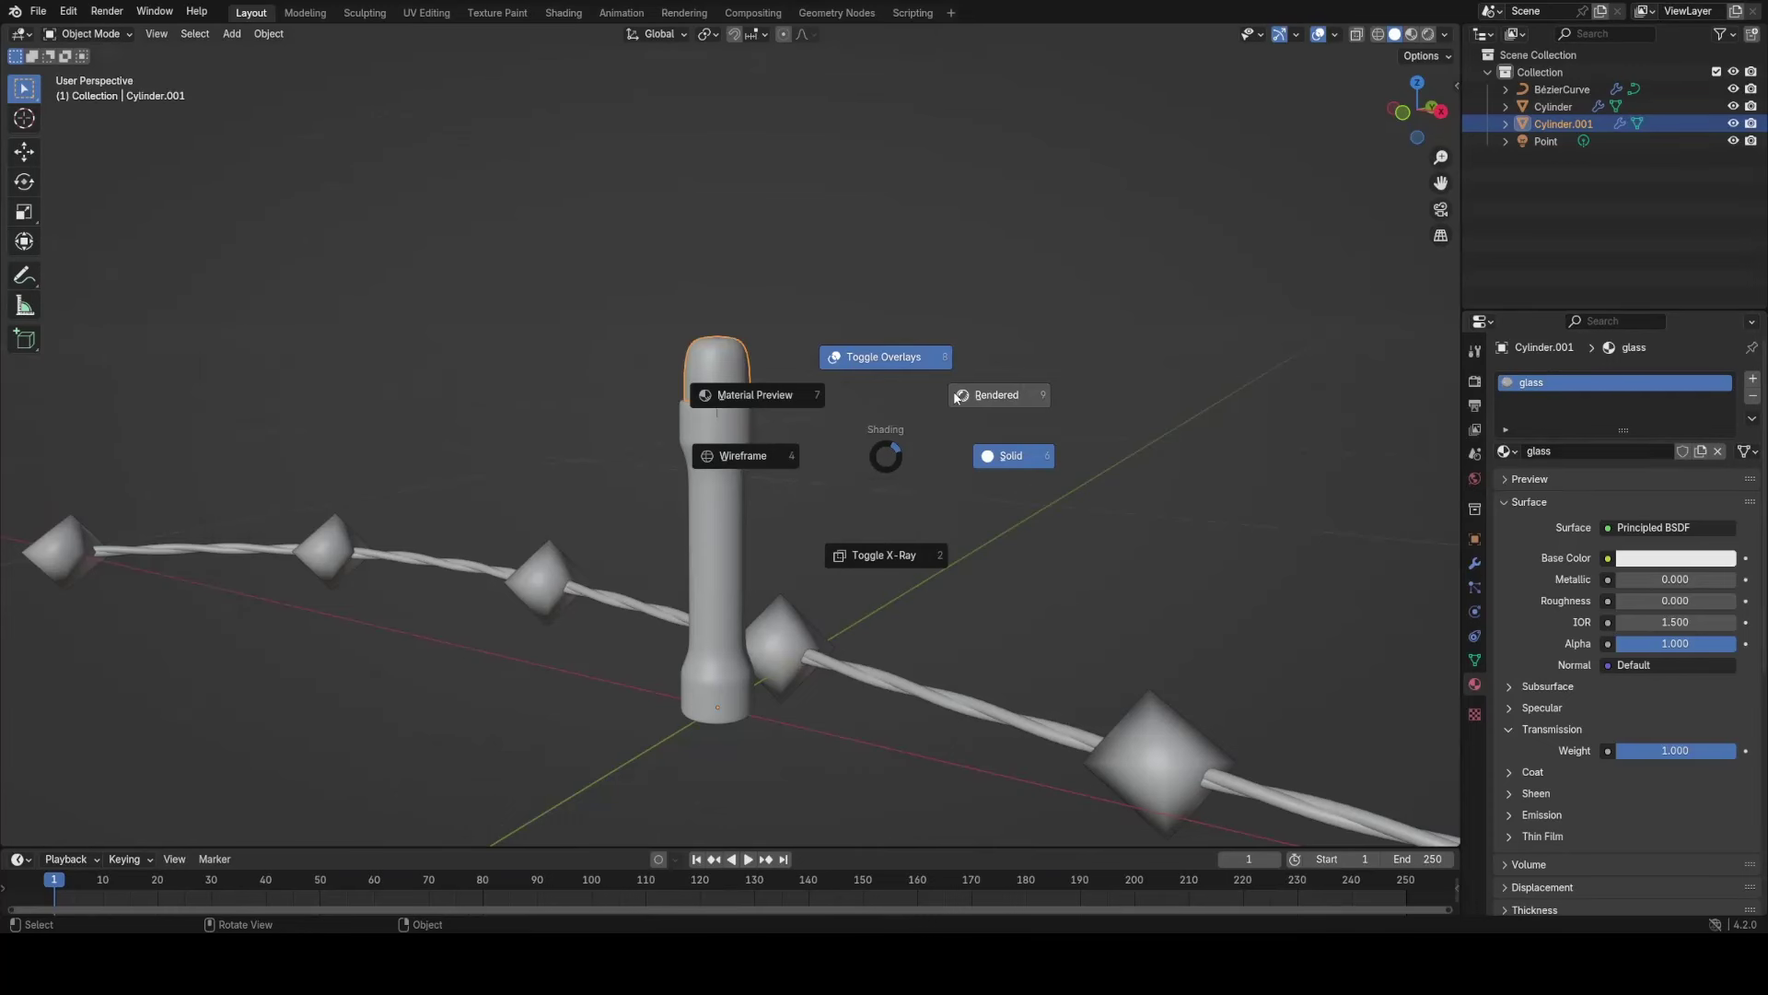
Switch the viewport to rendered shading and add a scaled-up ground plane at the world origin.
{"action": "left_click", "coordinate": [956, 398]}
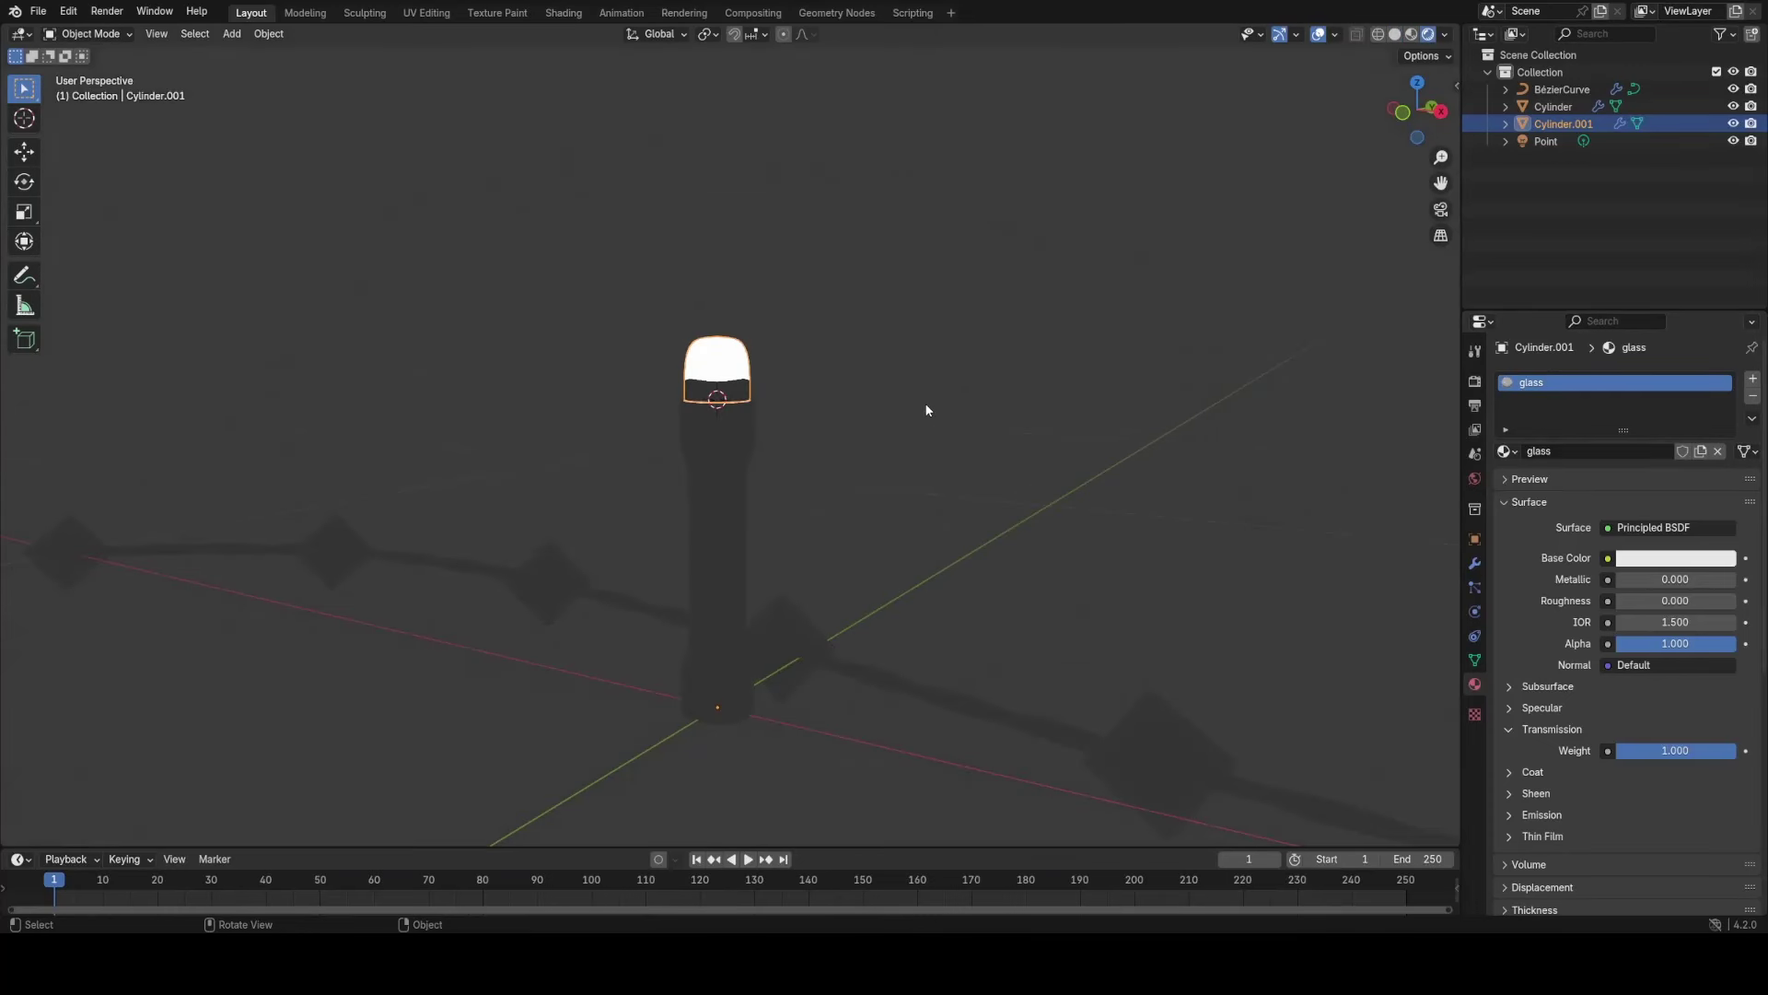
{"action": "left_click", "coordinate": [894, 417]}
{"action": "middle_click_drag", "start_coordinate": [893, 417], "coordinate": [813, 429]}
{"action": "key", "text": "shift+a"}
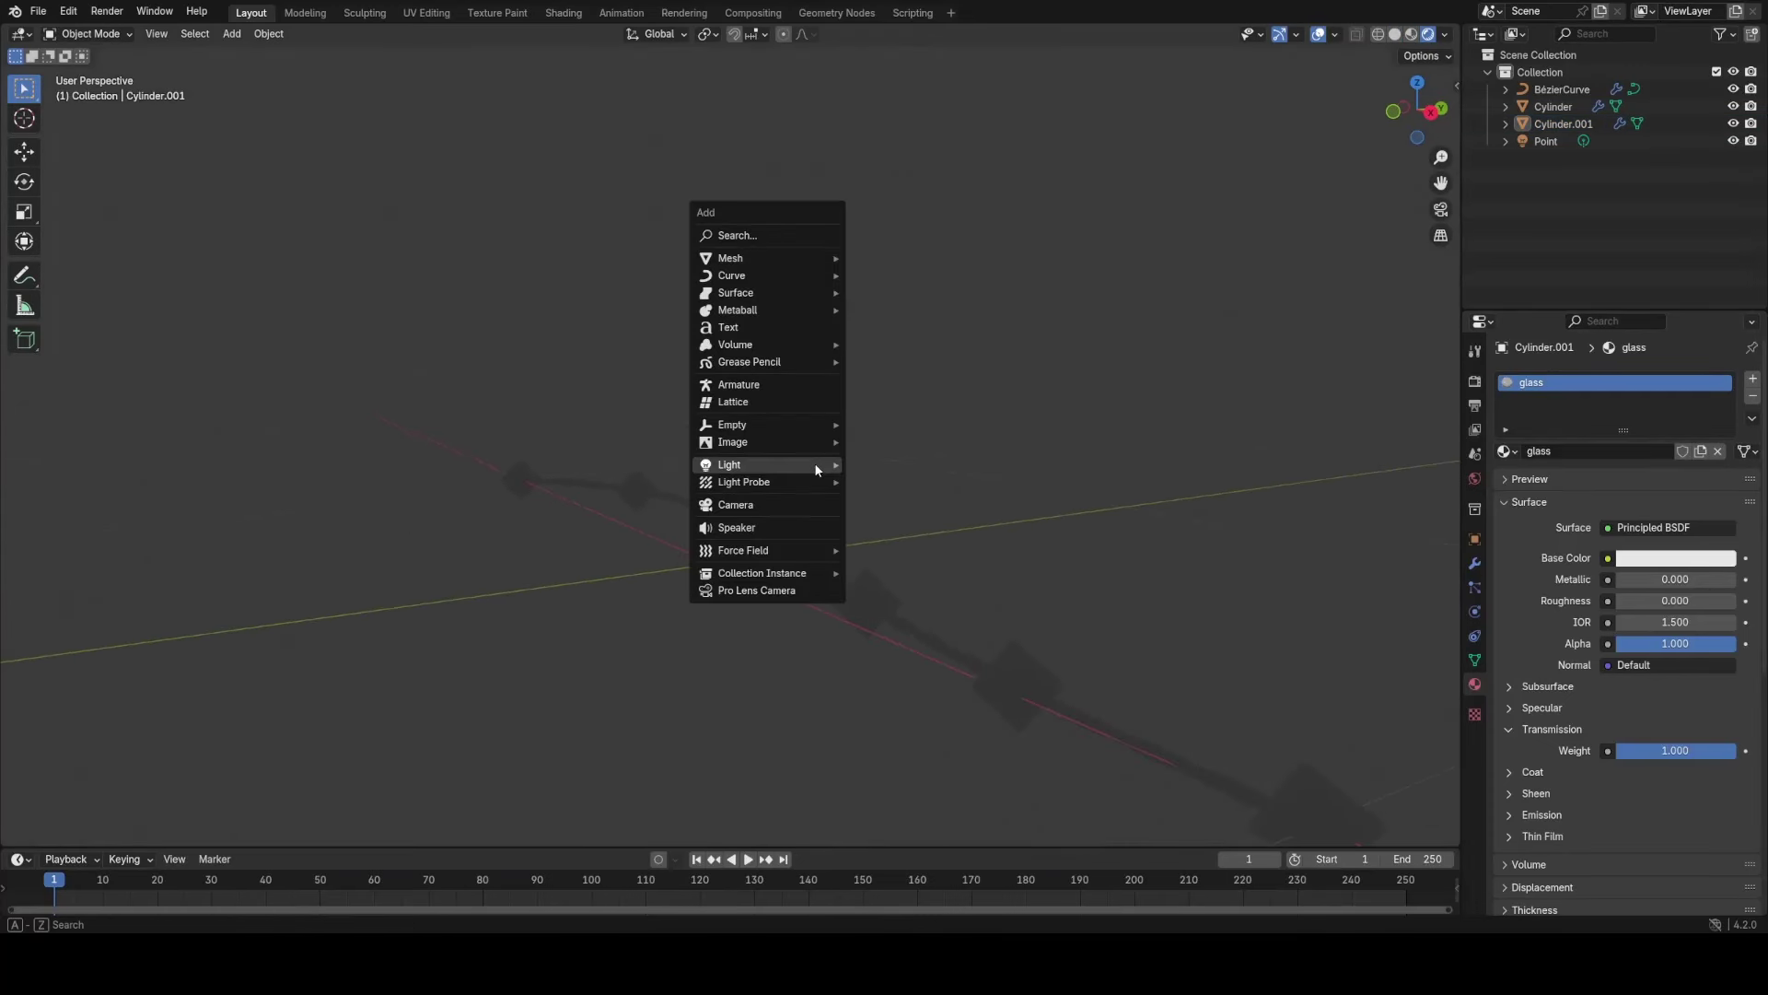
{"action": "mouse_move", "coordinate": [810, 258]}
{"action": "left_click", "coordinate": [884, 259]}
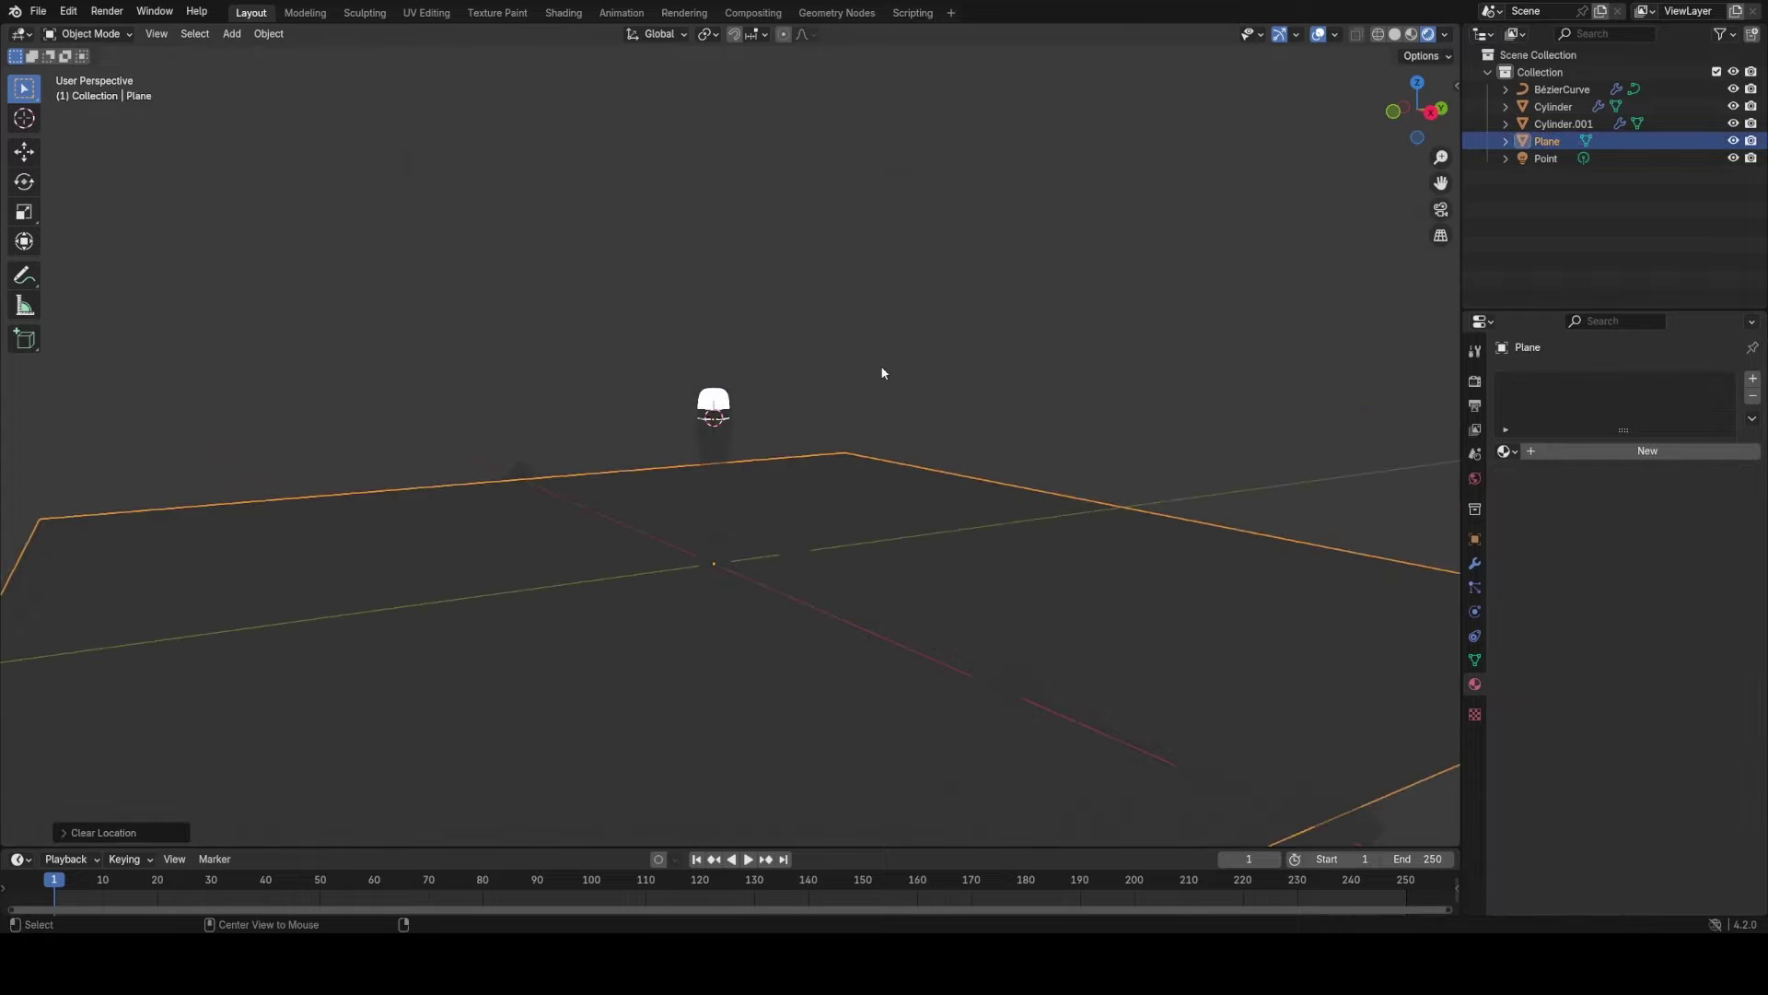
{"action": "key", "text": "alt+g"}
{"action": "key", "text": "s"}
{"action": "left_click", "coordinate": [904, 451]}
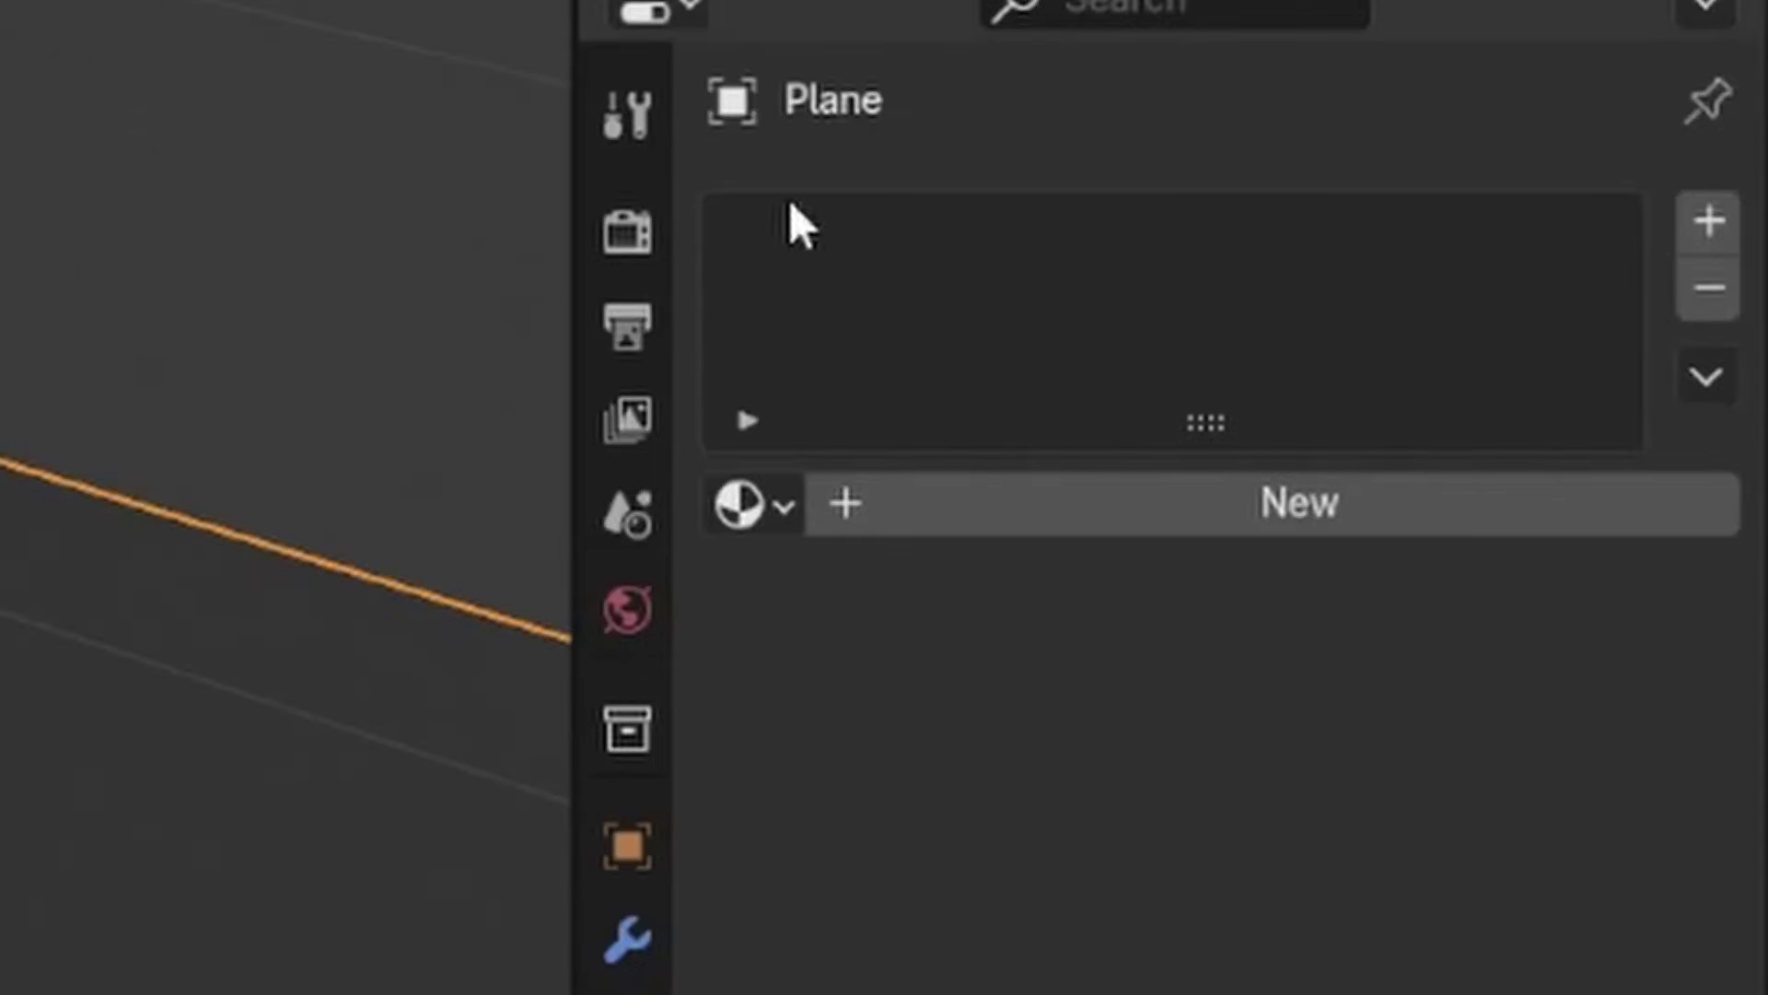
Set the render engine to Cycles with GPU Compute as the device and open the Light Paths settings.
{"action": "left_click", "coordinate": [1474, 380]}
{"action": "left_click", "coordinate": [1197, 221]}
{"action": "left_click", "coordinate": [1285, 434]}
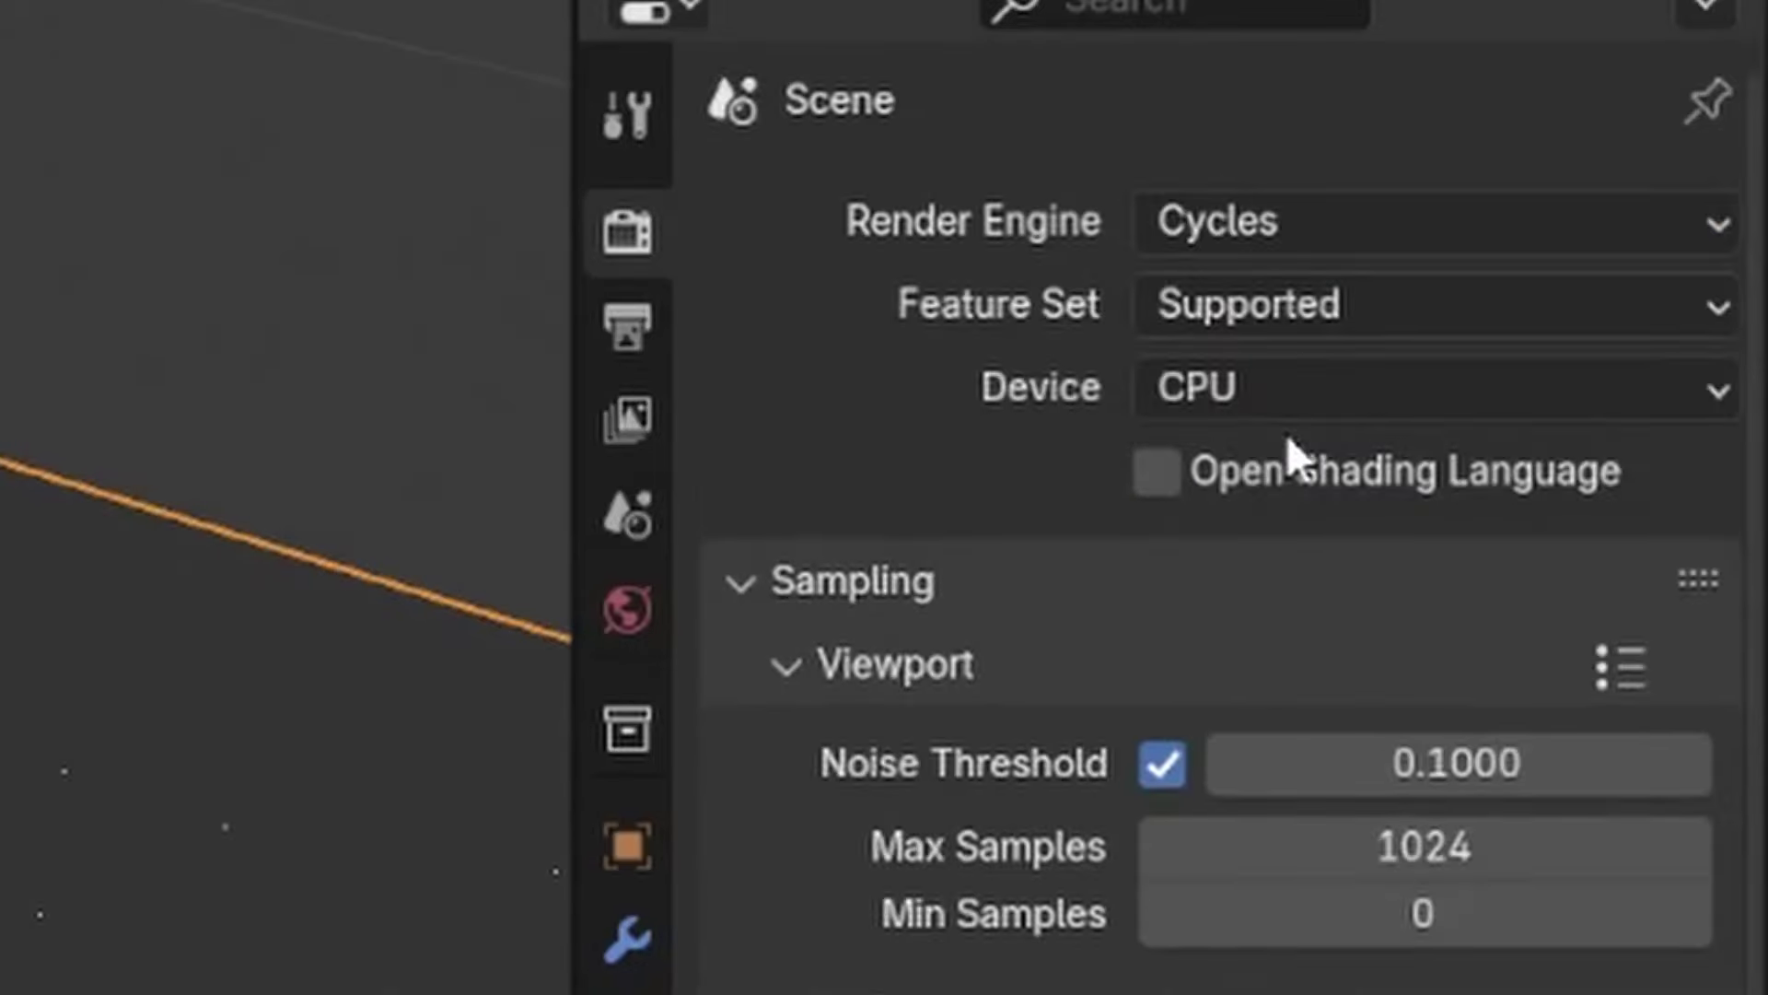
{"action": "left_click", "coordinate": [1272, 414]}
{"action": "left_click", "coordinate": [1273, 513]}
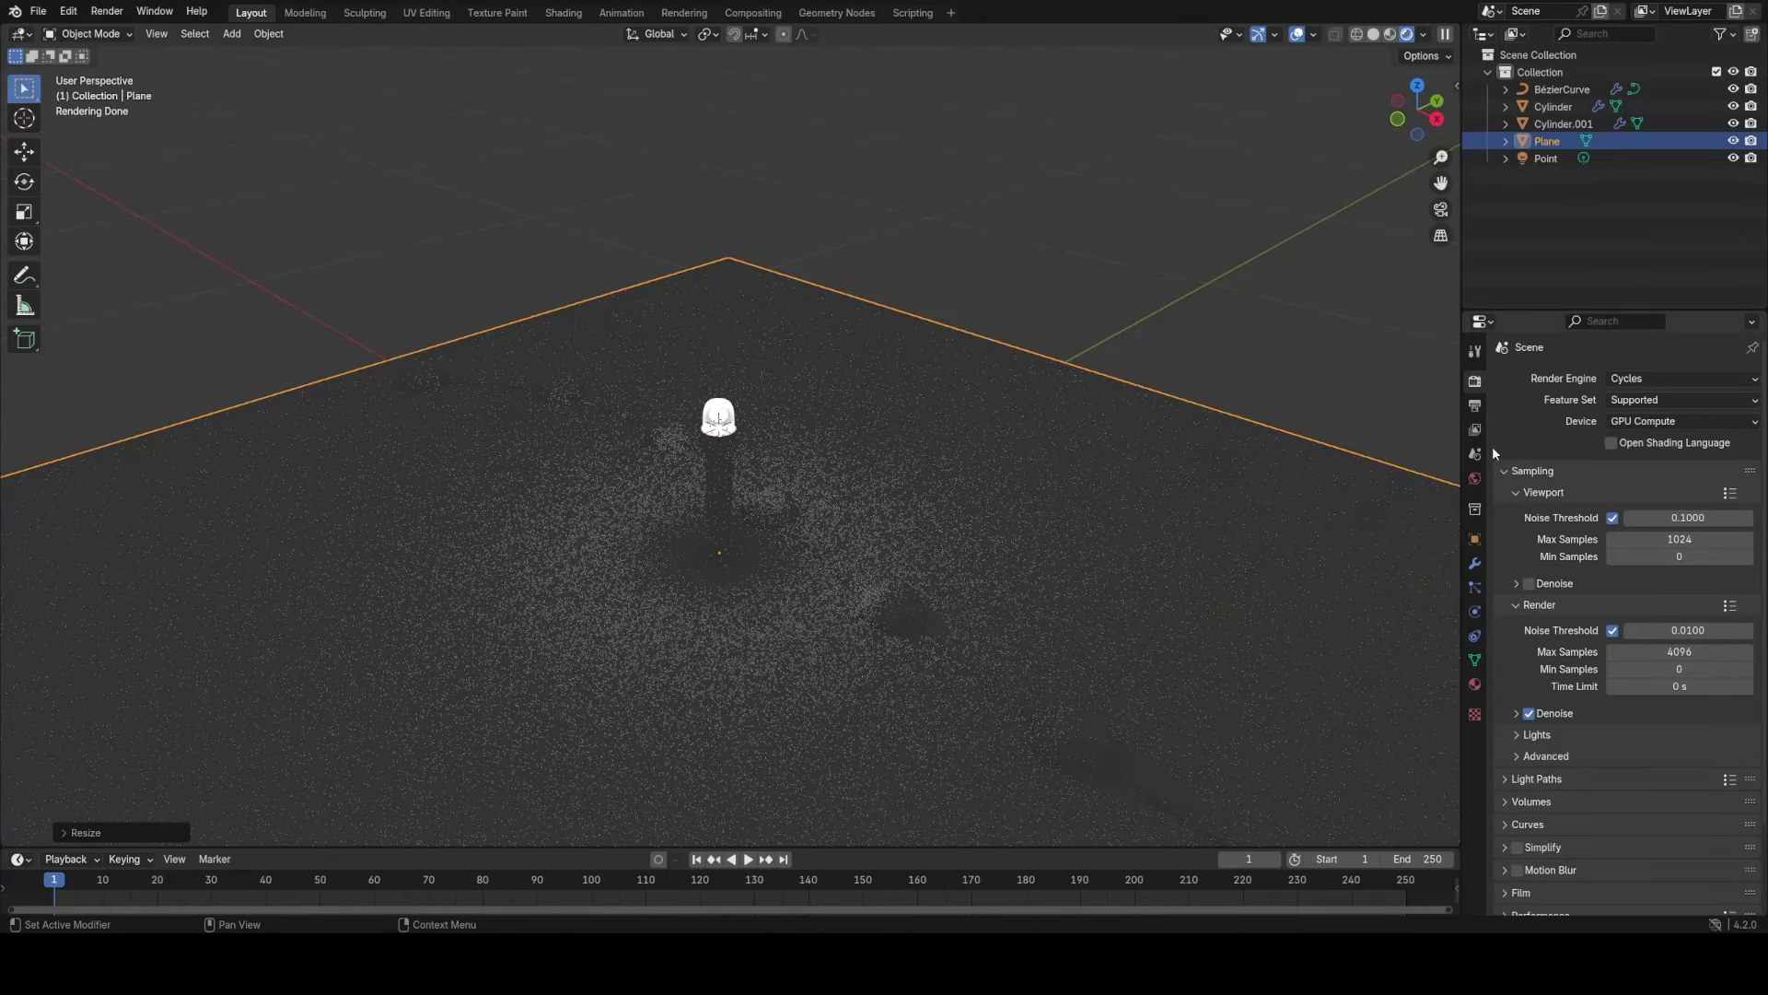
{"action": "left_click", "coordinate": [1544, 779]}
{"action": "scroll", "coordinate": [1631, 686], "scroll_direction": "down", "scroll_amount": 6}
{"action": "left_click", "coordinate": [1636, 824]}
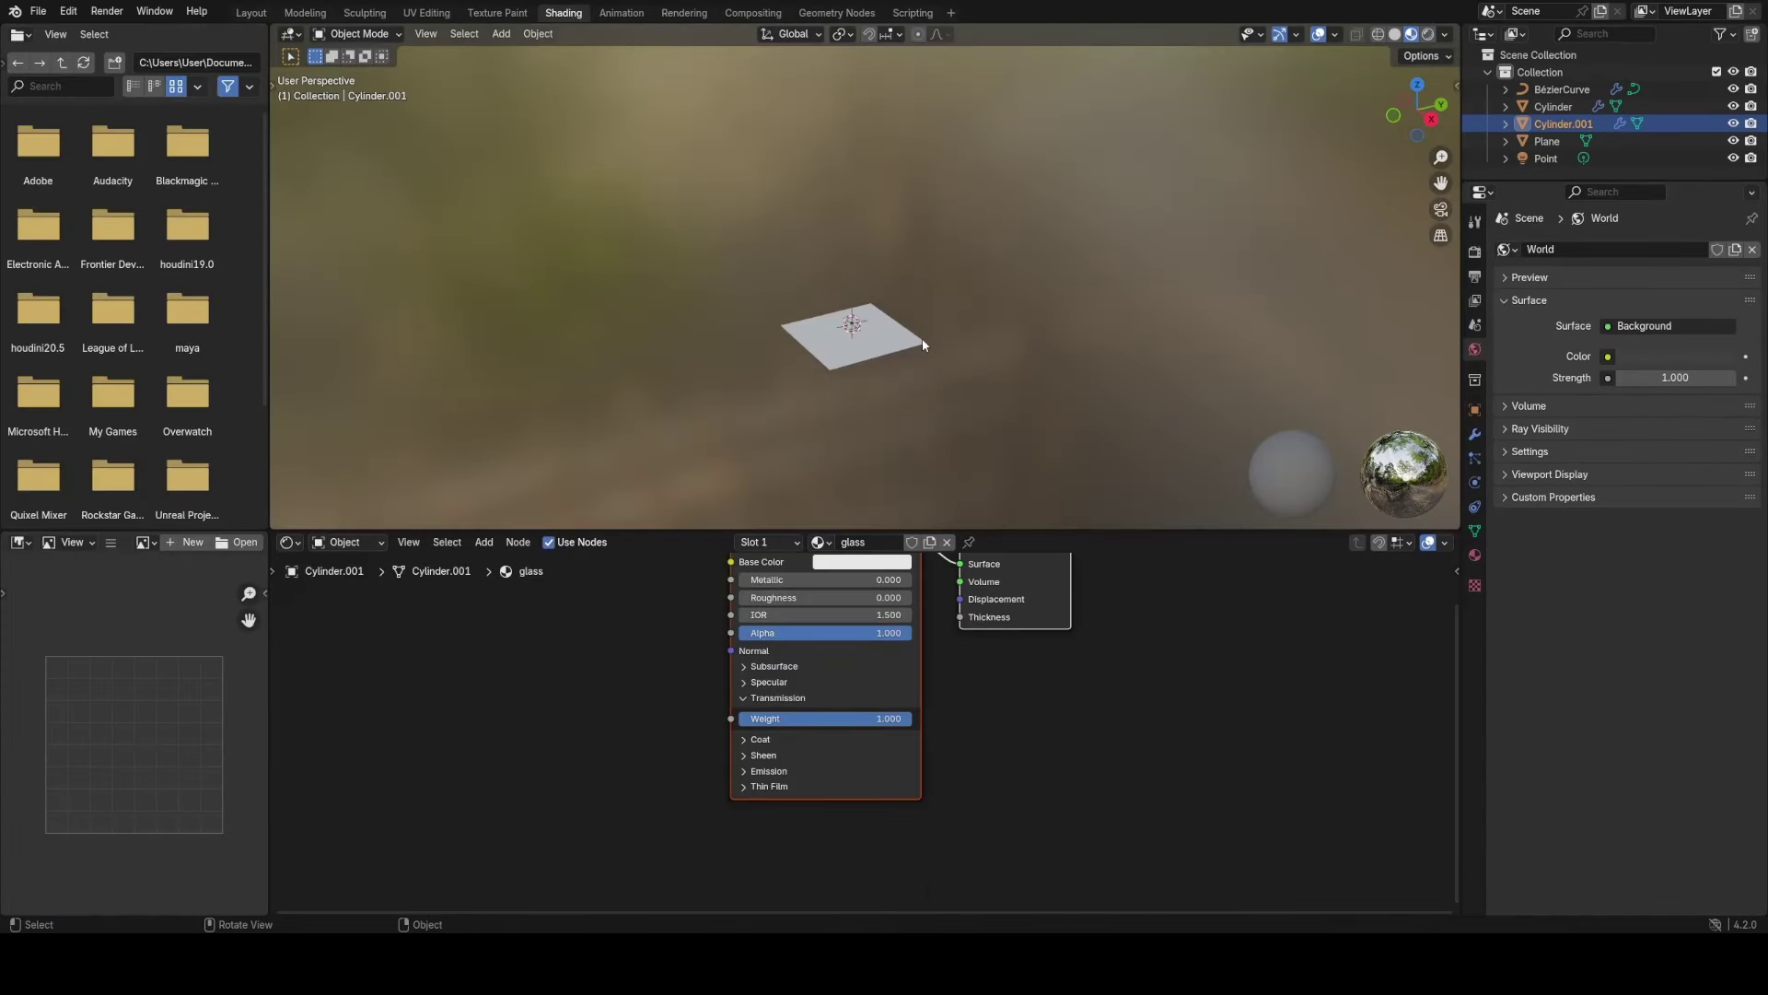
Preview the bulb in rendered shading and insert a Mix Shader between the glass material's Principled BSDF and Material Output.
{"action": "key", "text": "KP_Decimal"}
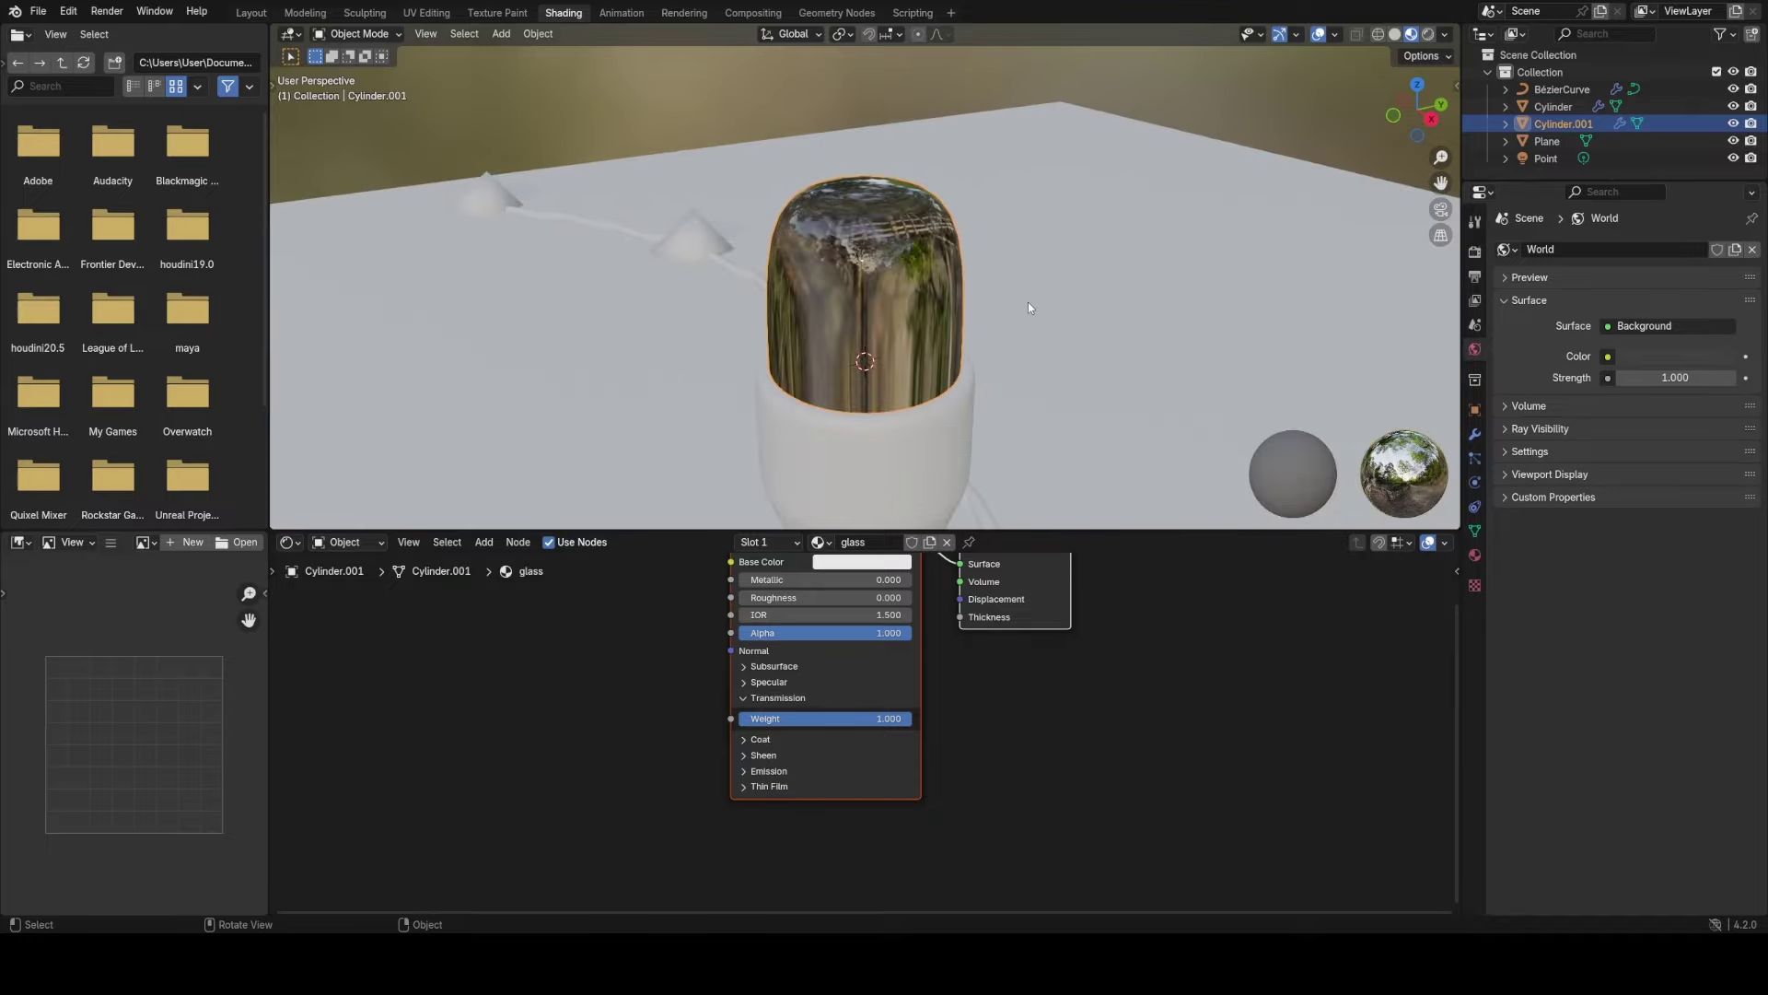
{"action": "left_click", "coordinate": [1427, 34]}
{"action": "key", "text": "Home"}
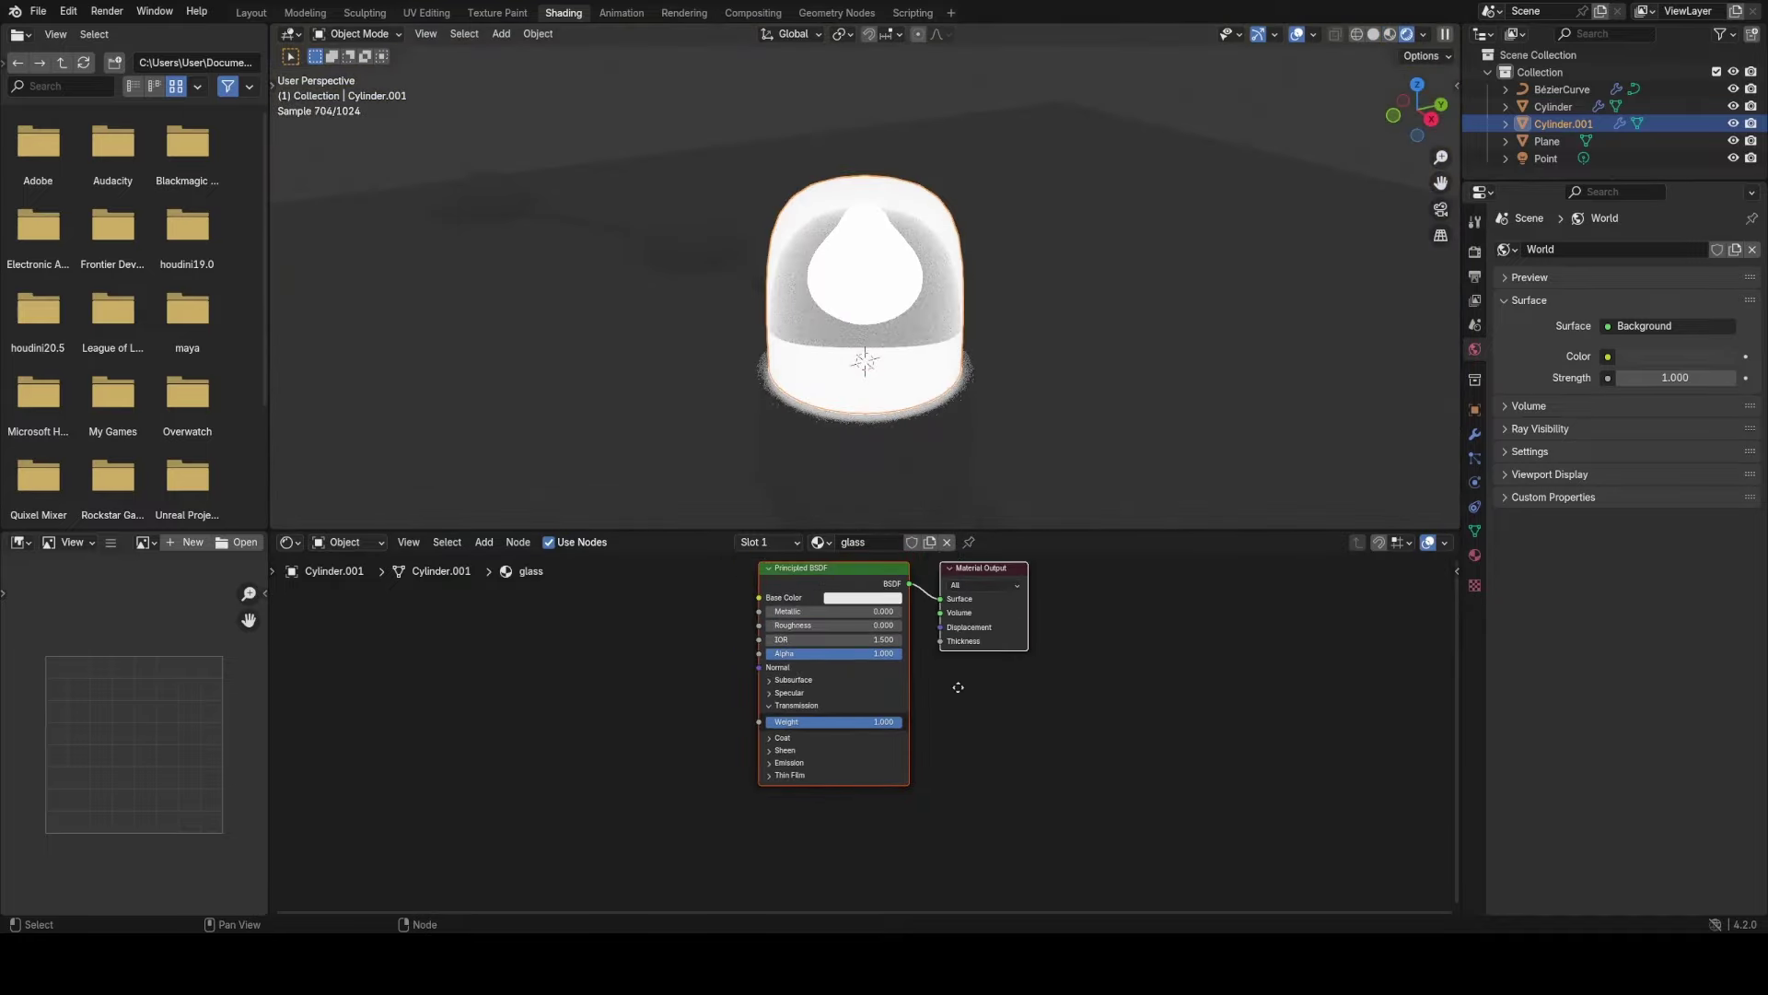
{"action": "left_click_drag", "start_coordinate": [936, 694], "coordinate": [1243, 693]}
{"action": "key", "text": "shift+a"}
{"action": "type", "text": "mi"}
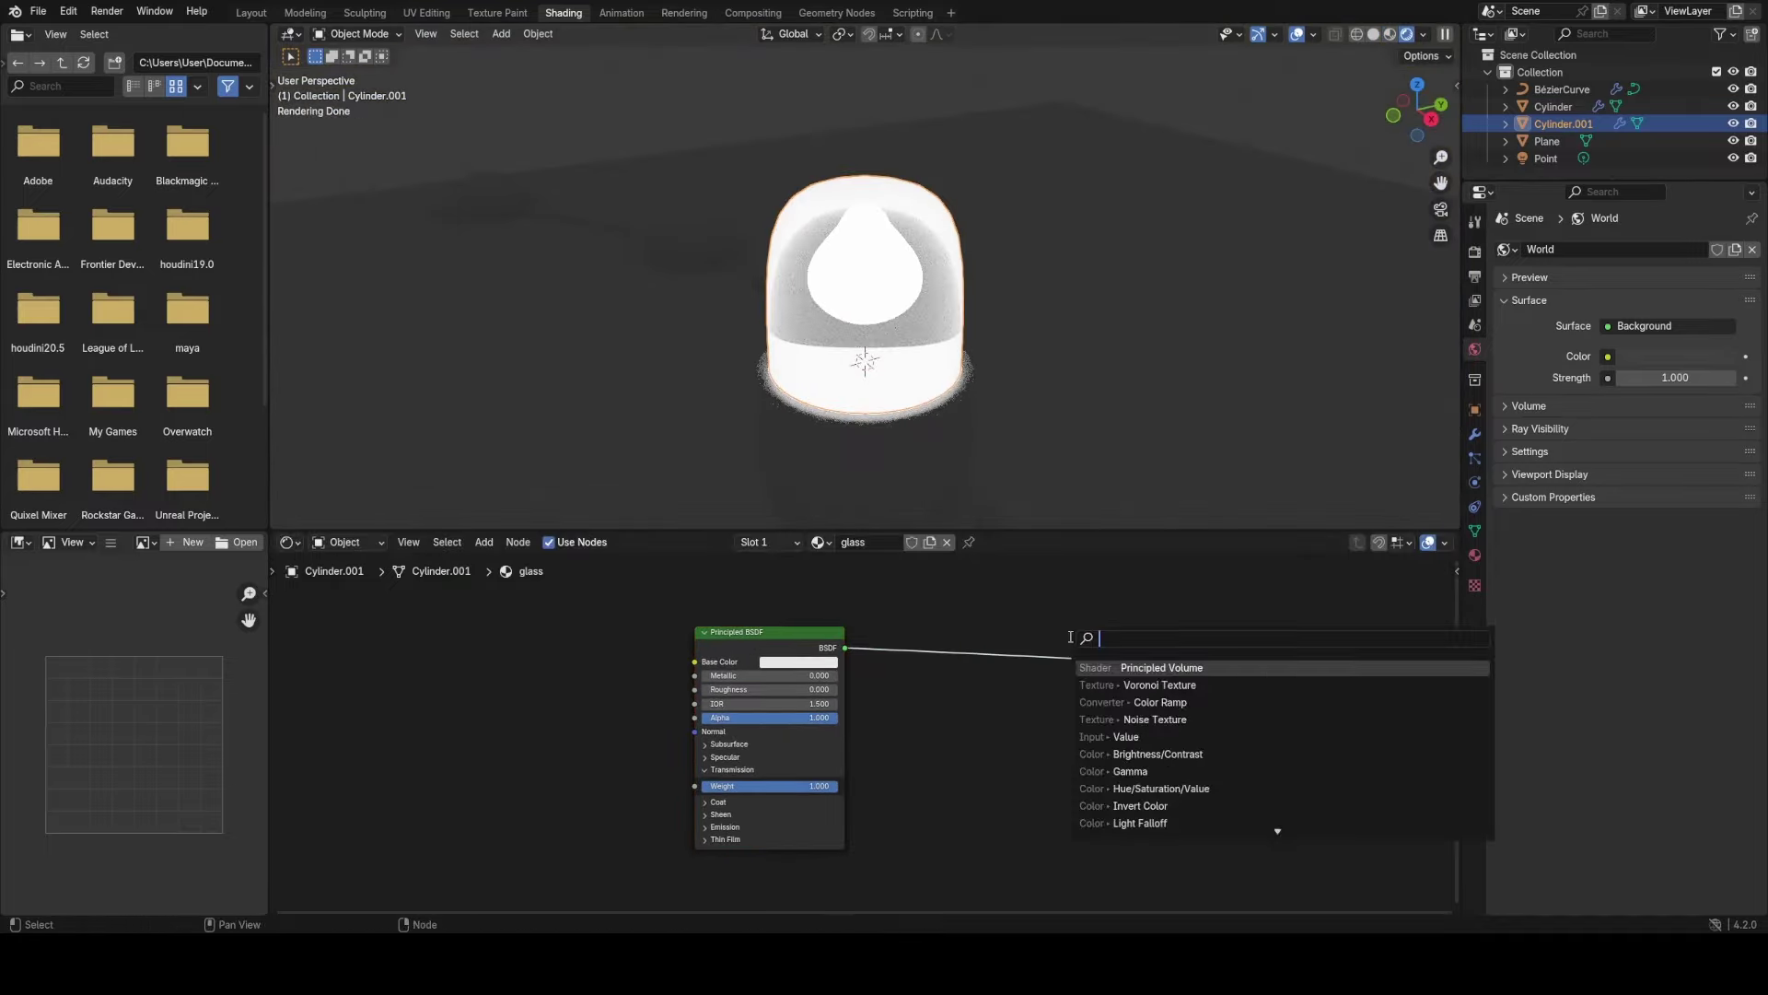
{"action": "left_click", "coordinate": [1145, 702]}
{"action": "left_click", "coordinate": [1059, 677]}
Add a Light Path node, connect Is Shadow Ray to the Mix Shader's Fac, and hide the node's unused sockets.
{"action": "key", "text": "shift+a"}
{"action": "type", "text": "li"}
{"action": "left_click", "coordinate": [1019, 679]}
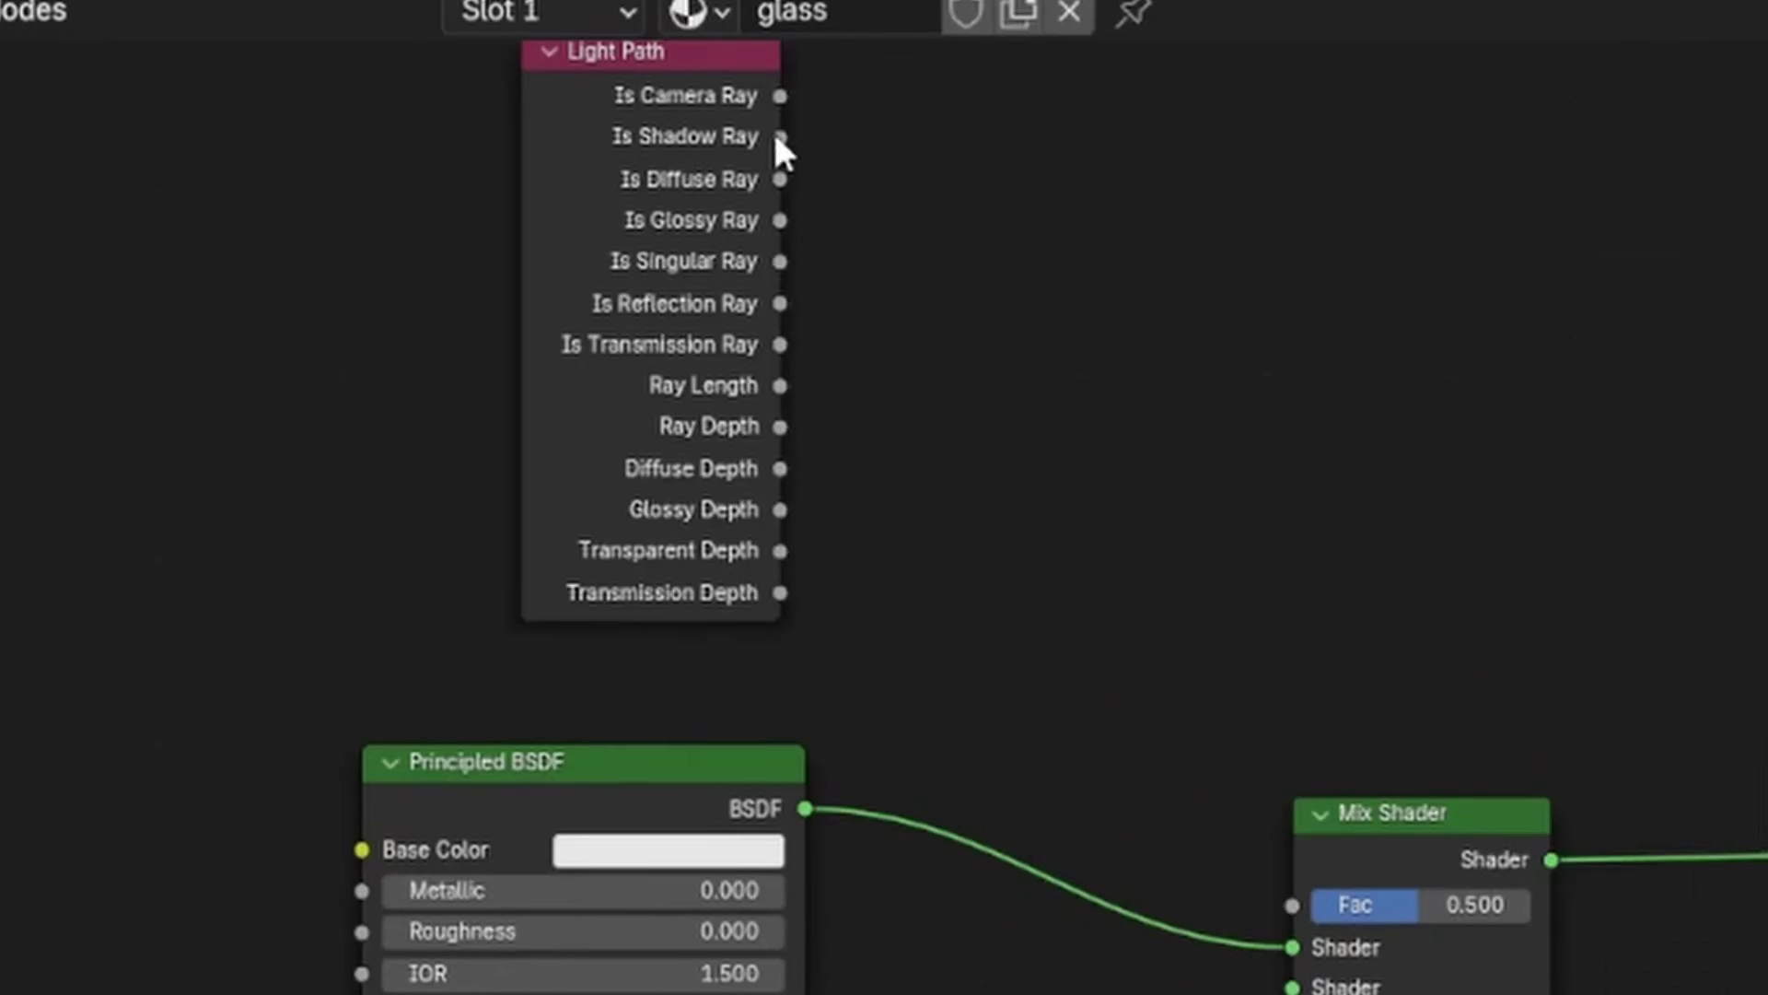
{"action": "left_click_drag", "start_coordinate": [779, 138], "coordinate": [1294, 905]}
{"action": "key", "text": "ctrl+h"}
{"action": "left_click_drag", "start_coordinate": [678, 105], "coordinate": [695, 649]}
Add a Transparent BSDF below the Principled BSDF and connect it to the Mix Shader's second shader input.
{"action": "middle_click_drag", "start_coordinate": [920, 898], "coordinate": [968, 666]}
{"action": "key", "text": "shift+a"}
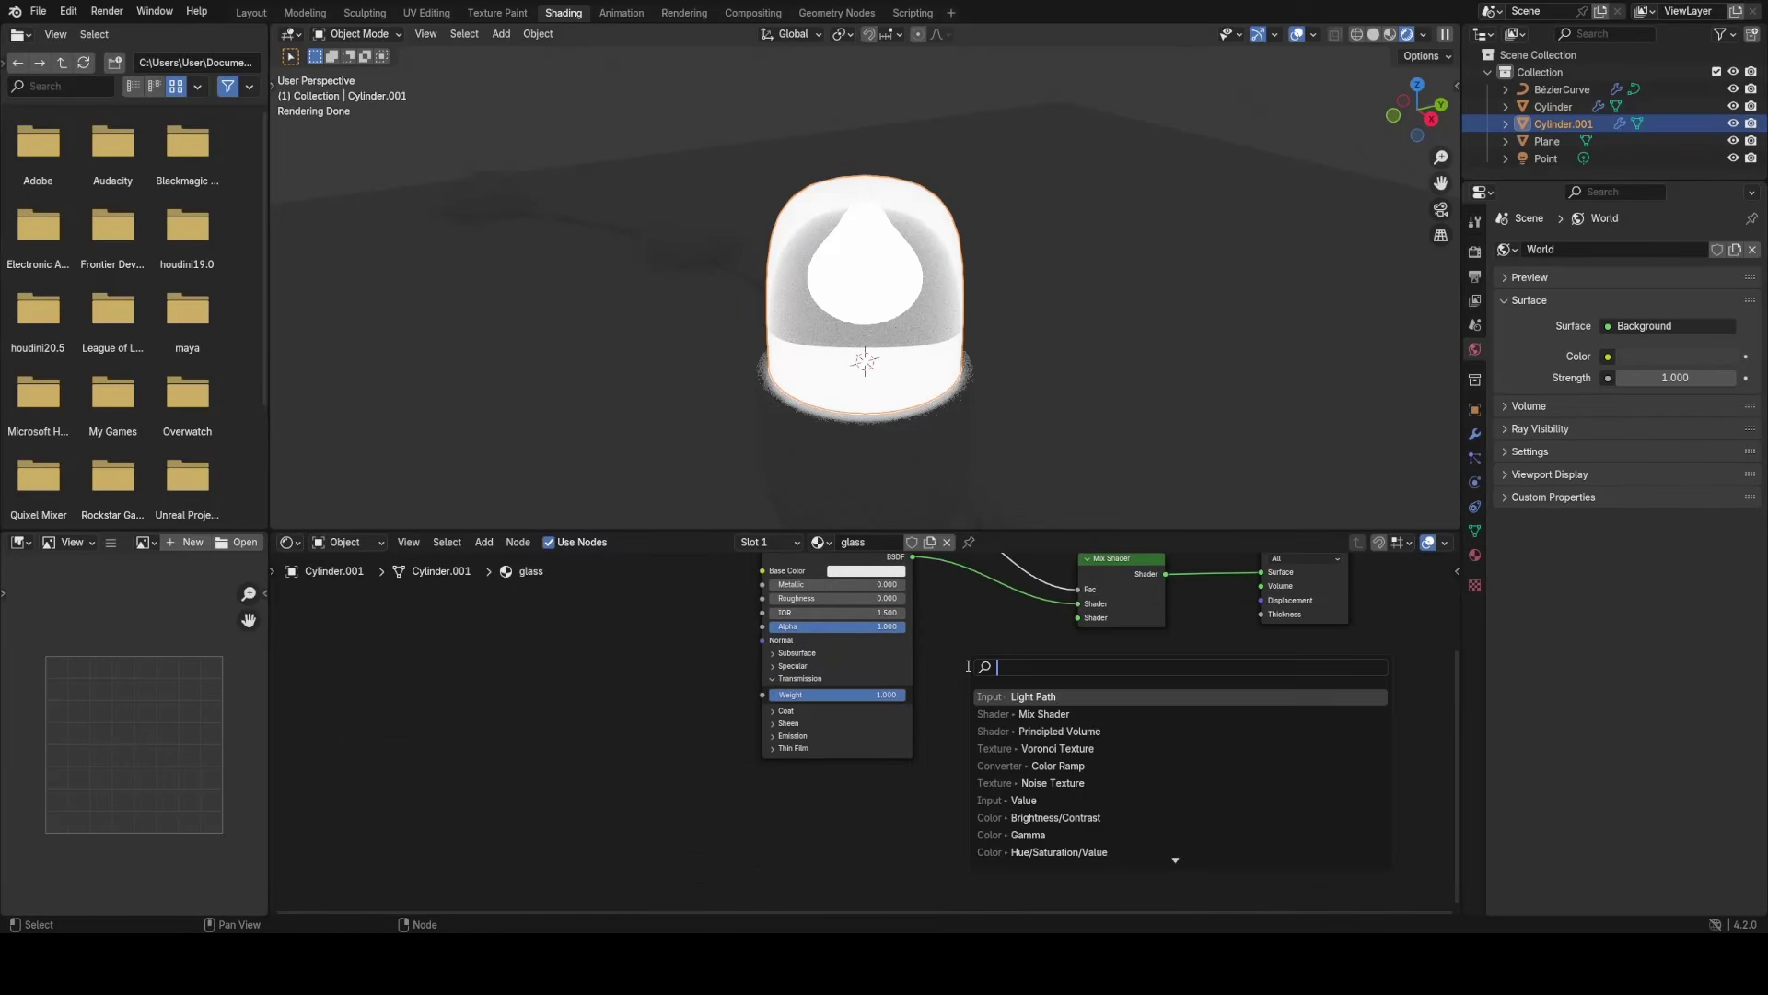
{"action": "type", "text": "tra"}
{"action": "left_click", "coordinate": [1040, 714]}
{"action": "left_click_drag", "start_coordinate": [1103, 658], "coordinate": [1079, 617]}
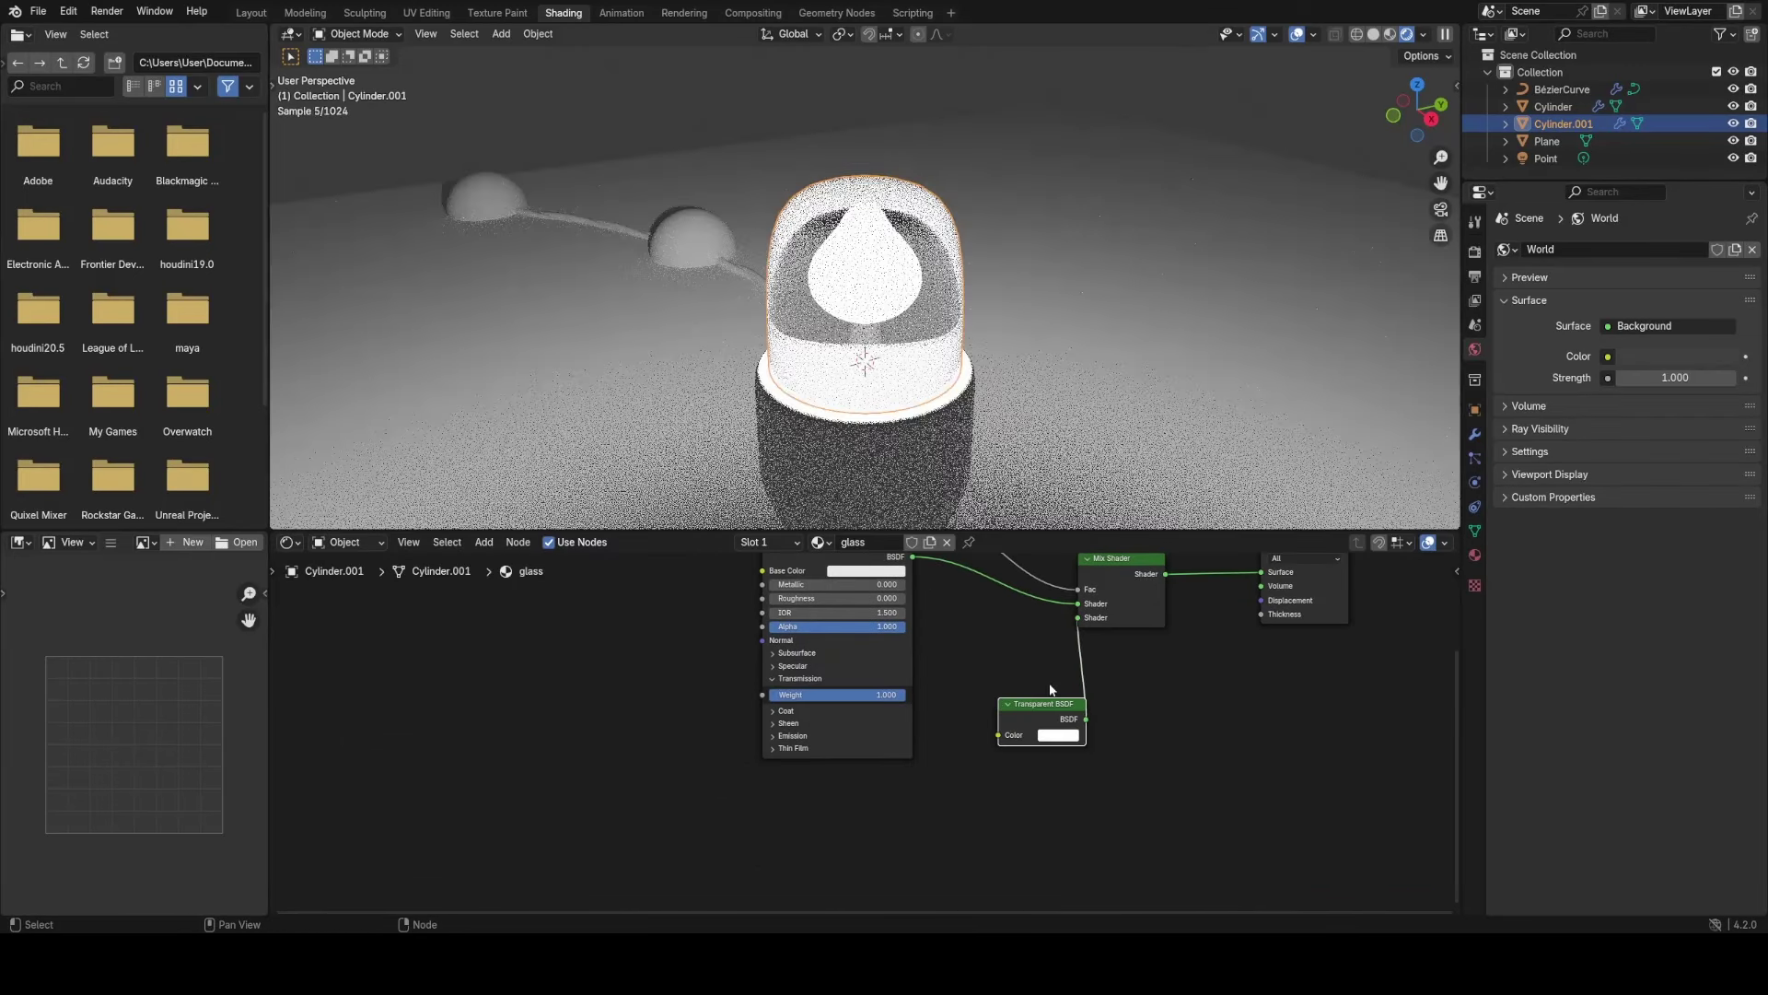
{"action": "left_click_drag", "start_coordinate": [1043, 706], "coordinate": [860, 800]}
Set the point light's power to 1 W and its colour to a pale warm yellow.
{"action": "scroll", "coordinate": [965, 362], "scroll_direction": "down", "scroll_amount": 12}
{"action": "middle_click_drag", "start_coordinate": [966, 375], "coordinate": [1005, 351]}
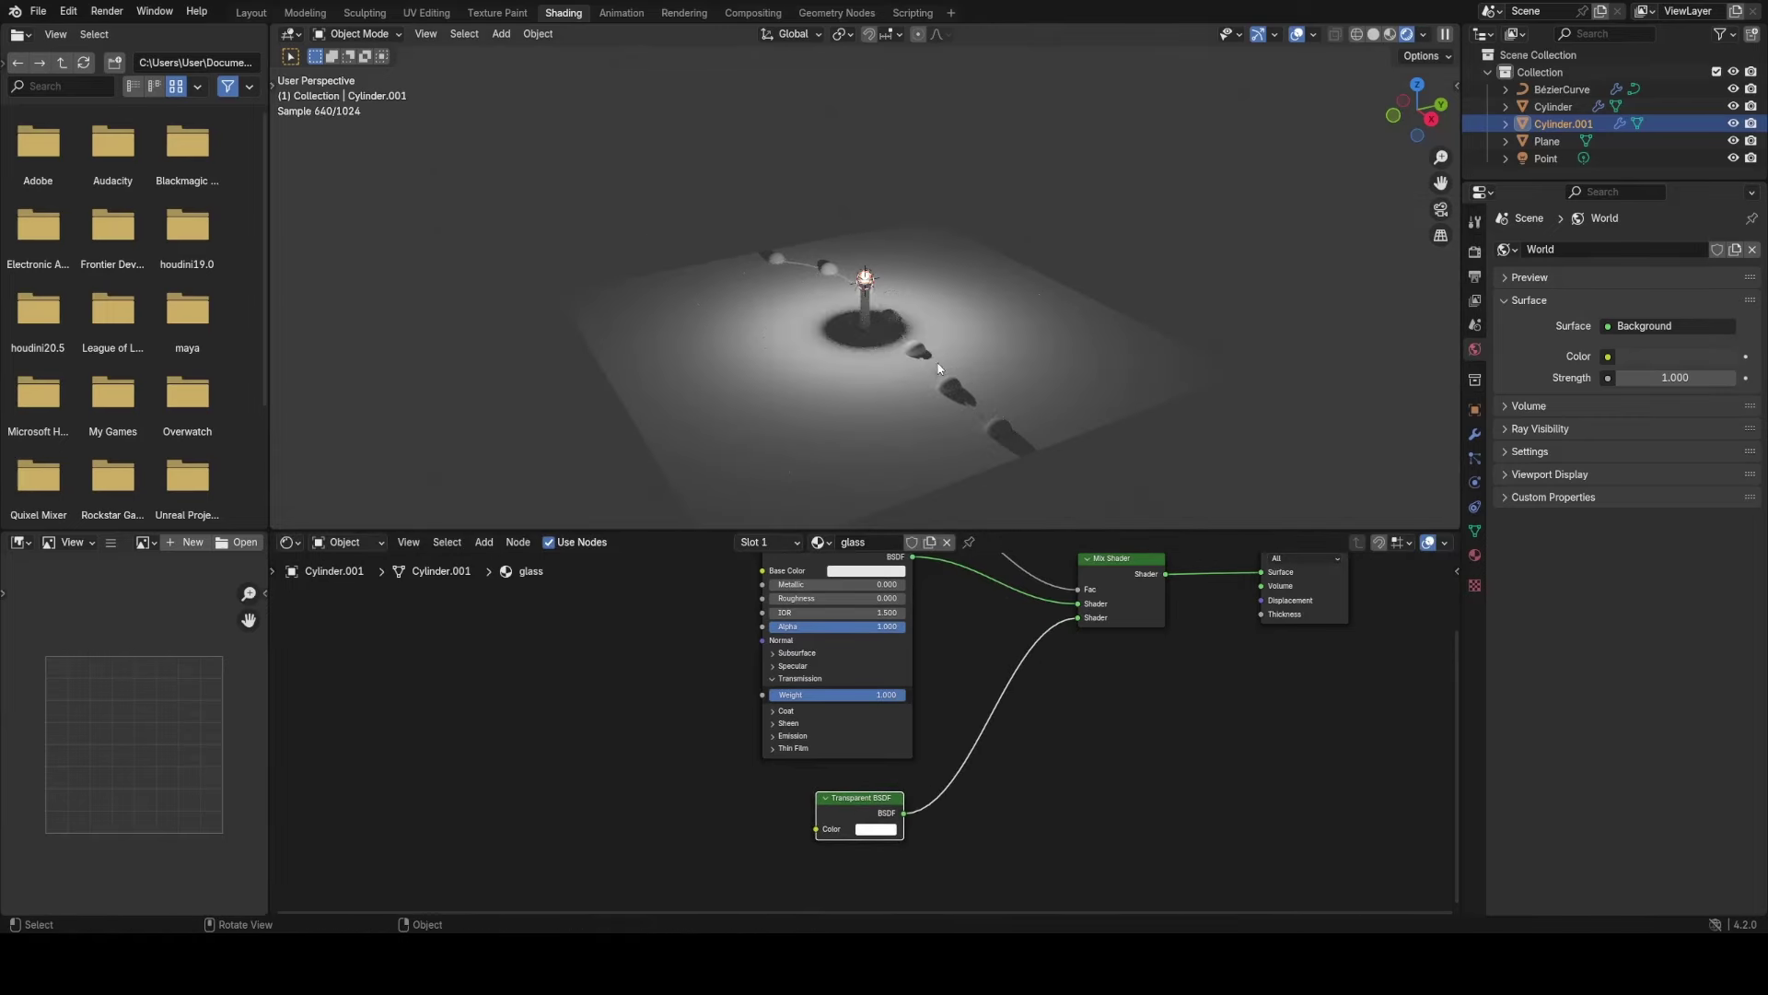
{"action": "scroll", "coordinate": [999, 347], "scroll_direction": "up", "scroll_amount": 6}
{"action": "left_click", "coordinate": [1540, 159]}
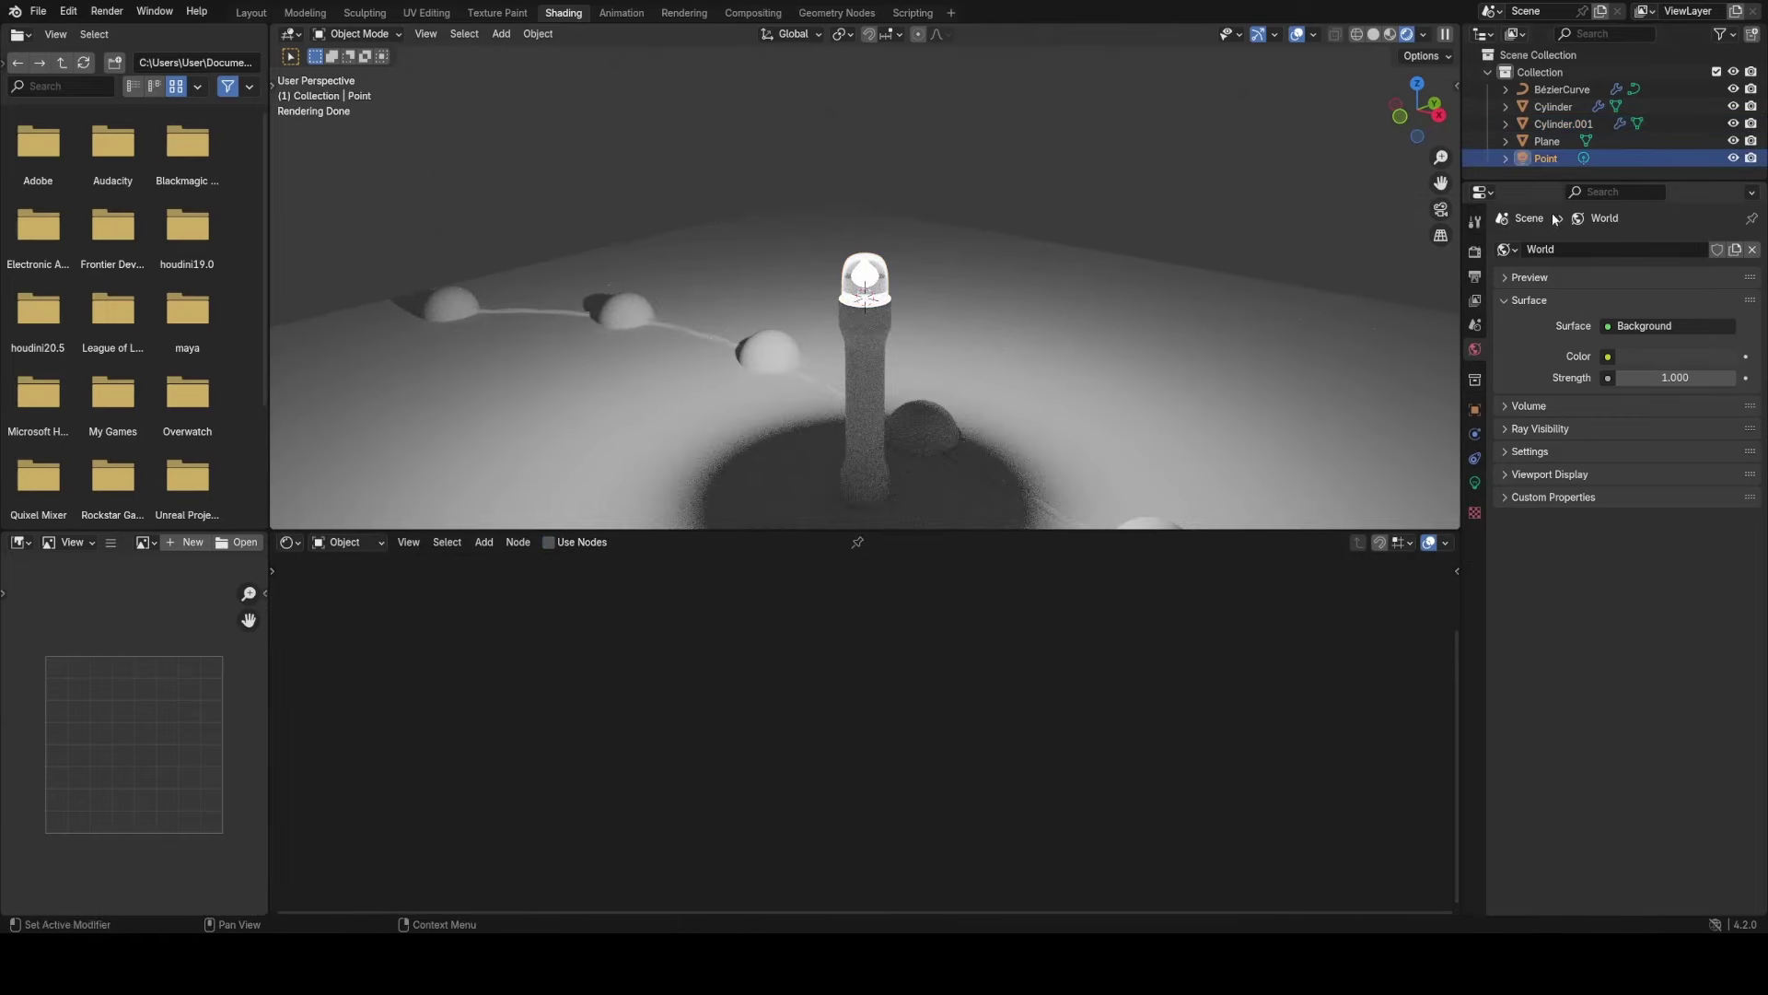
{"action": "left_click", "coordinate": [1474, 482]}
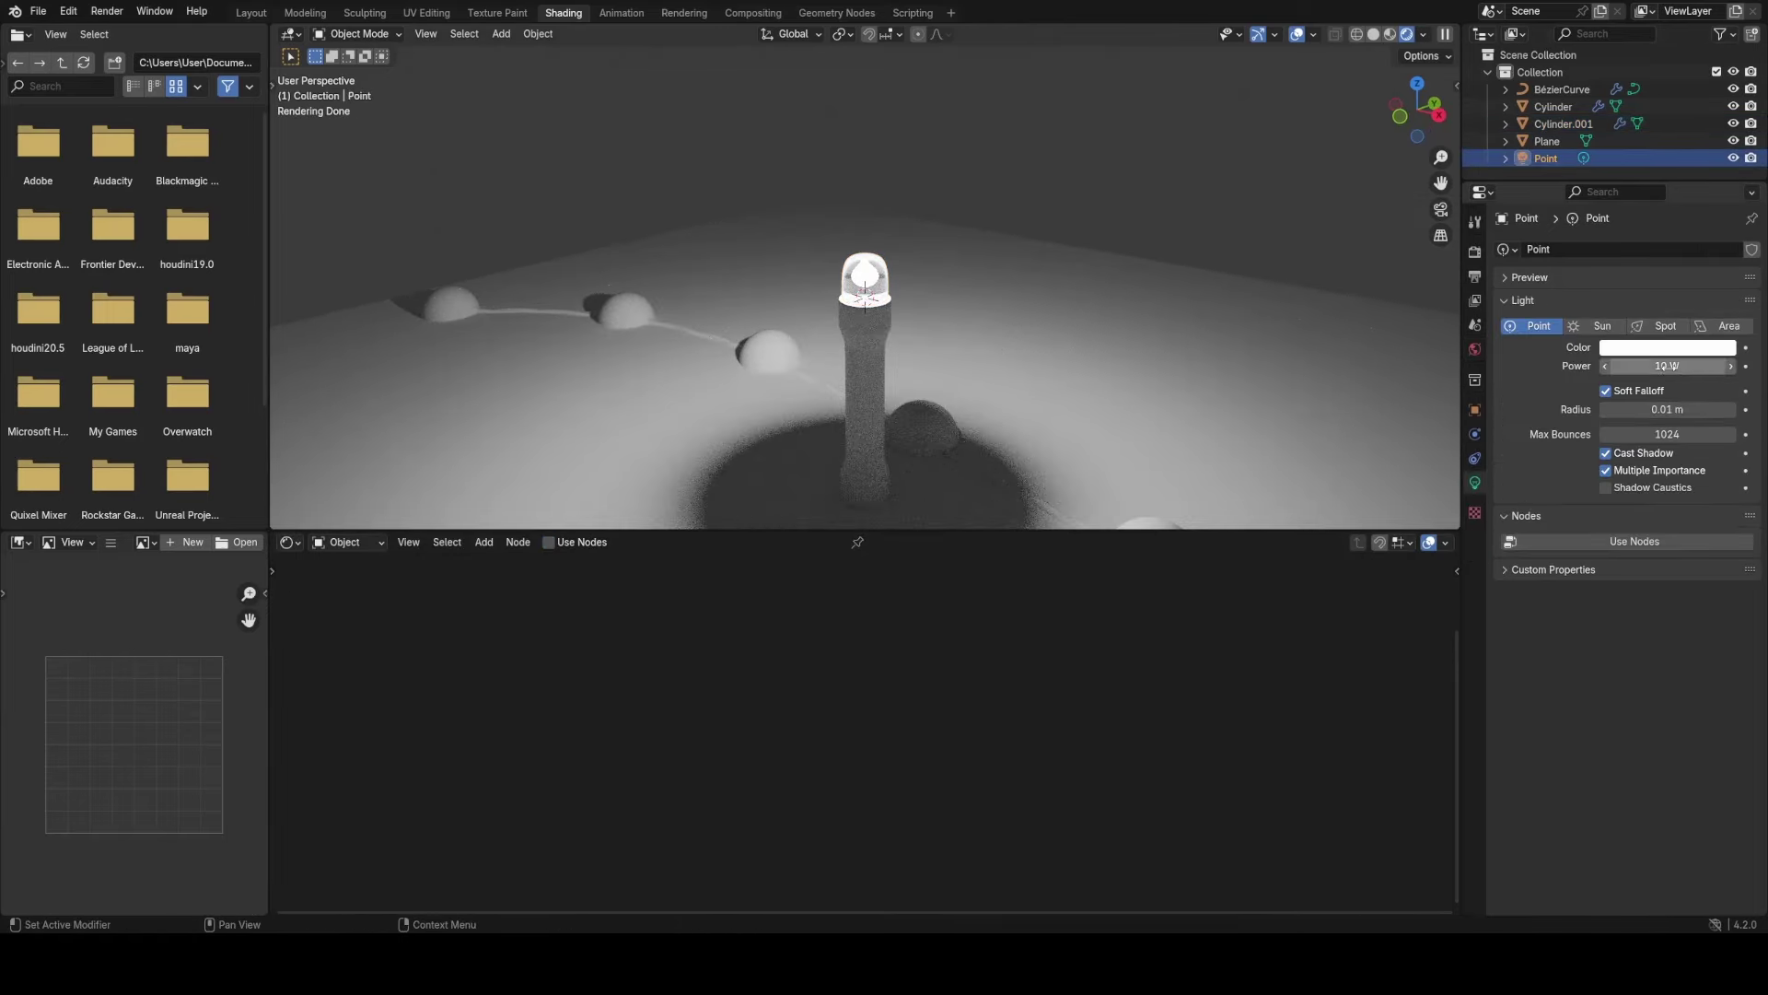
{"action": "key", "text": "Return"}
{"action": "middle_click_drag", "start_coordinate": [1173, 374], "coordinate": [1142, 355]}
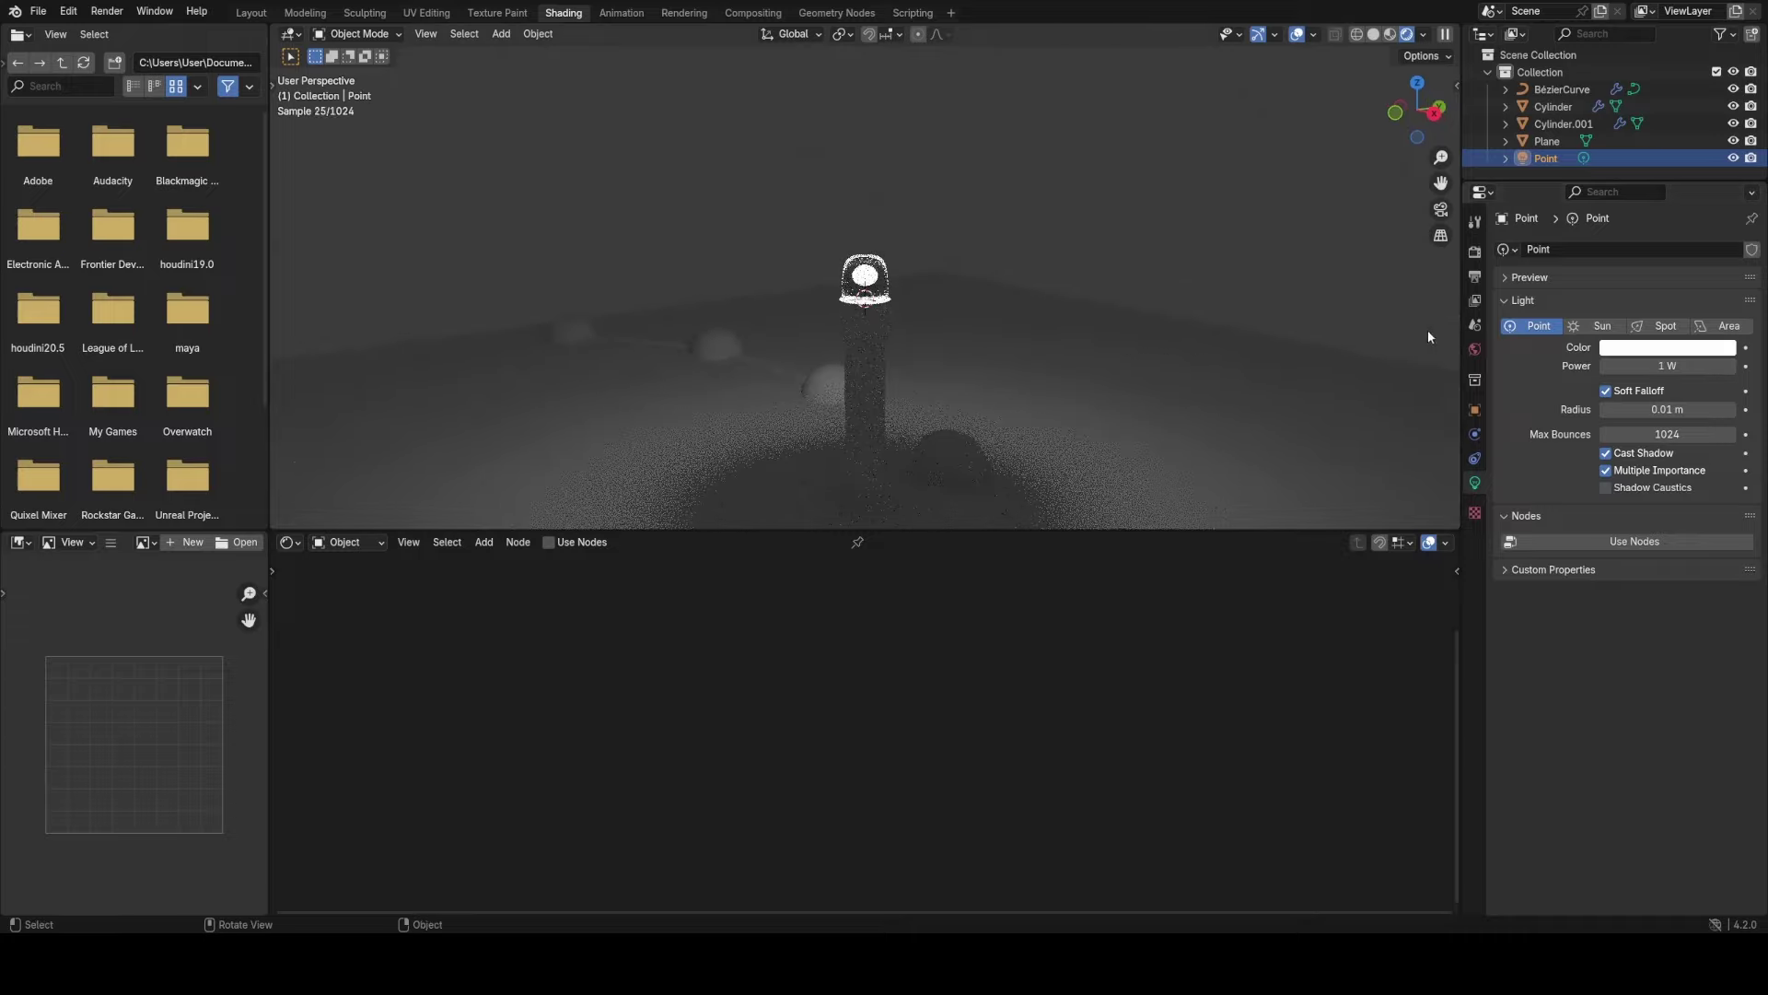
{"action": "left_click", "coordinate": [1640, 347]}
{"action": "left_click", "coordinate": [1621, 187]}
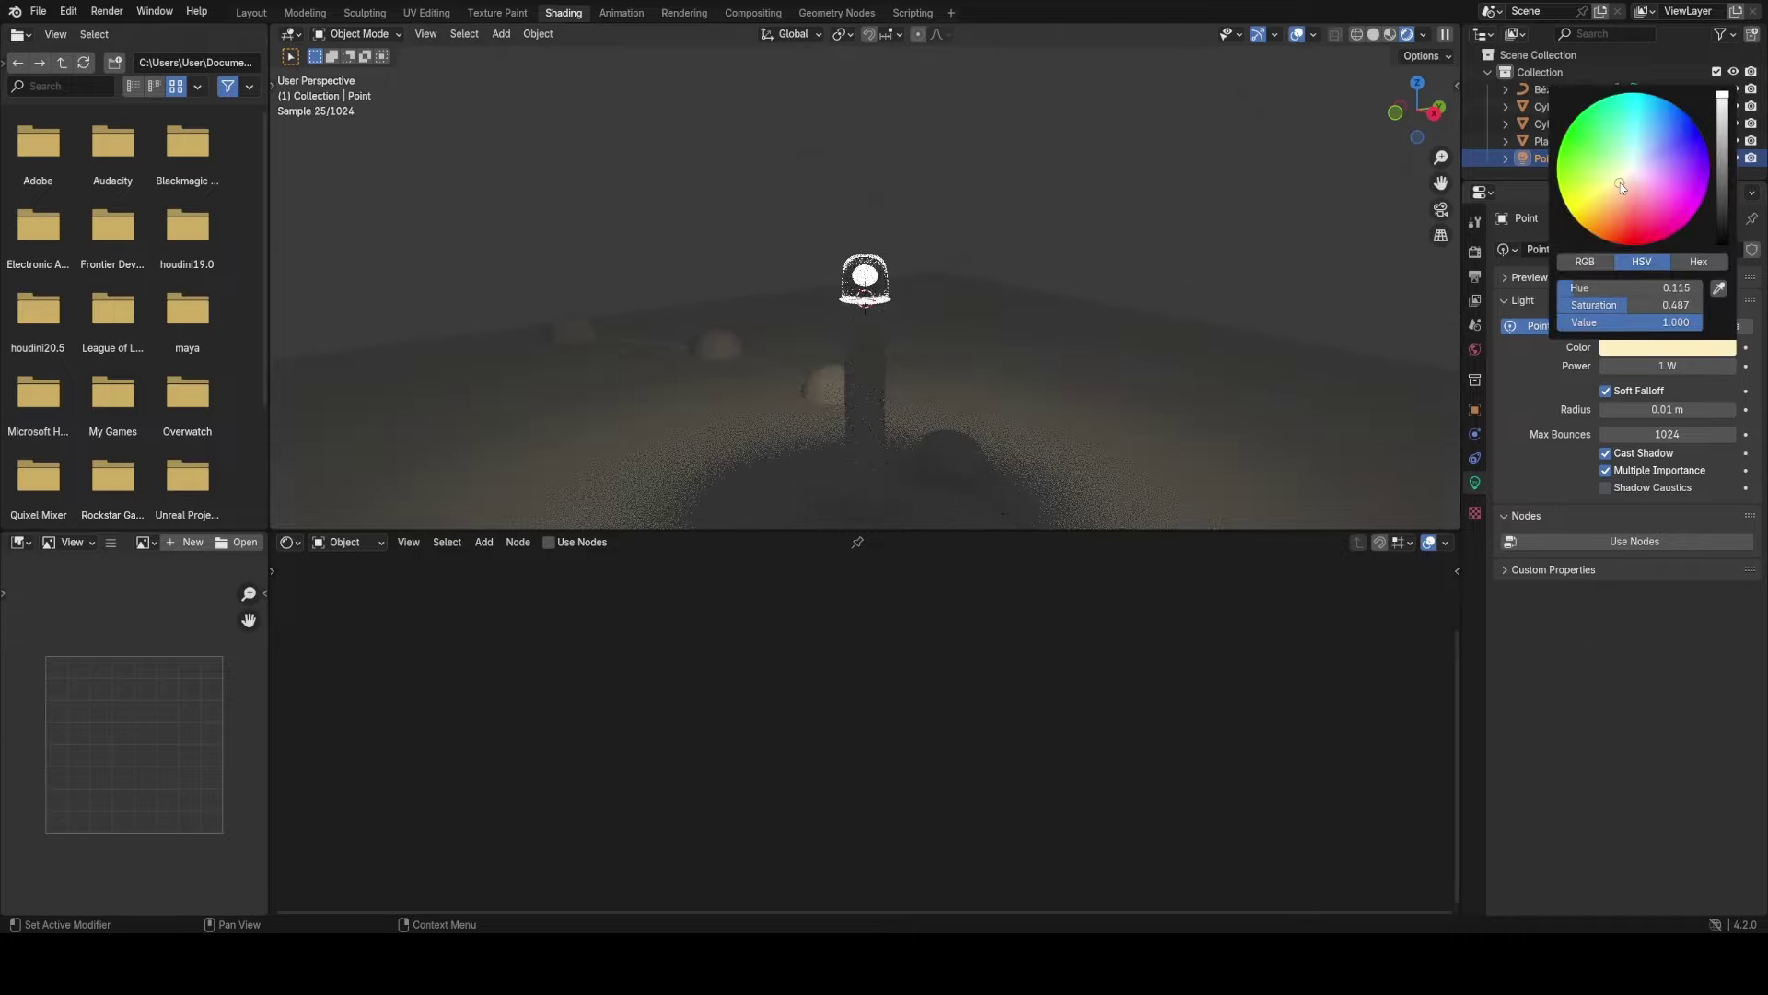
Give the holder's Wire material a very dark green base colour and a roughness of 0.205.
{"action": "scroll", "coordinate": [920, 339], "scroll_direction": "up", "scroll_amount": 3}
{"action": "left_click", "coordinate": [860, 350]}
{"action": "key", "text": "Home"}
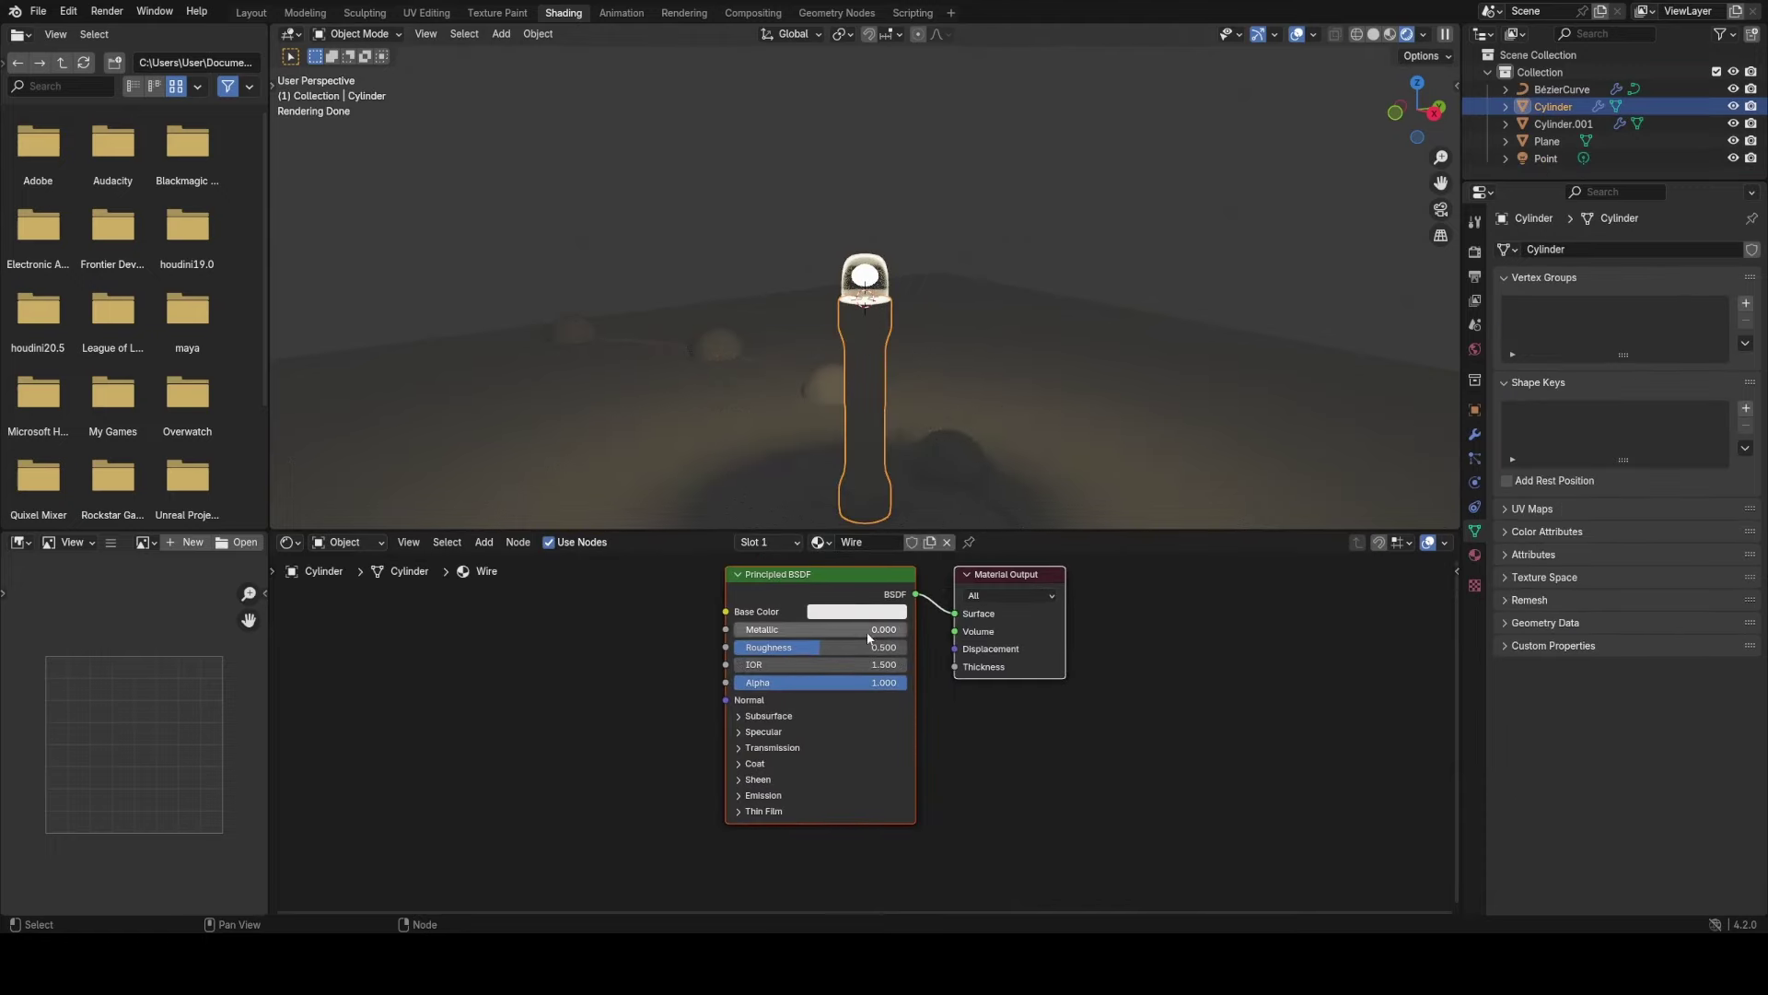
{"action": "left_click", "coordinate": [857, 609]}
{"action": "left_click", "coordinate": [838, 407]}
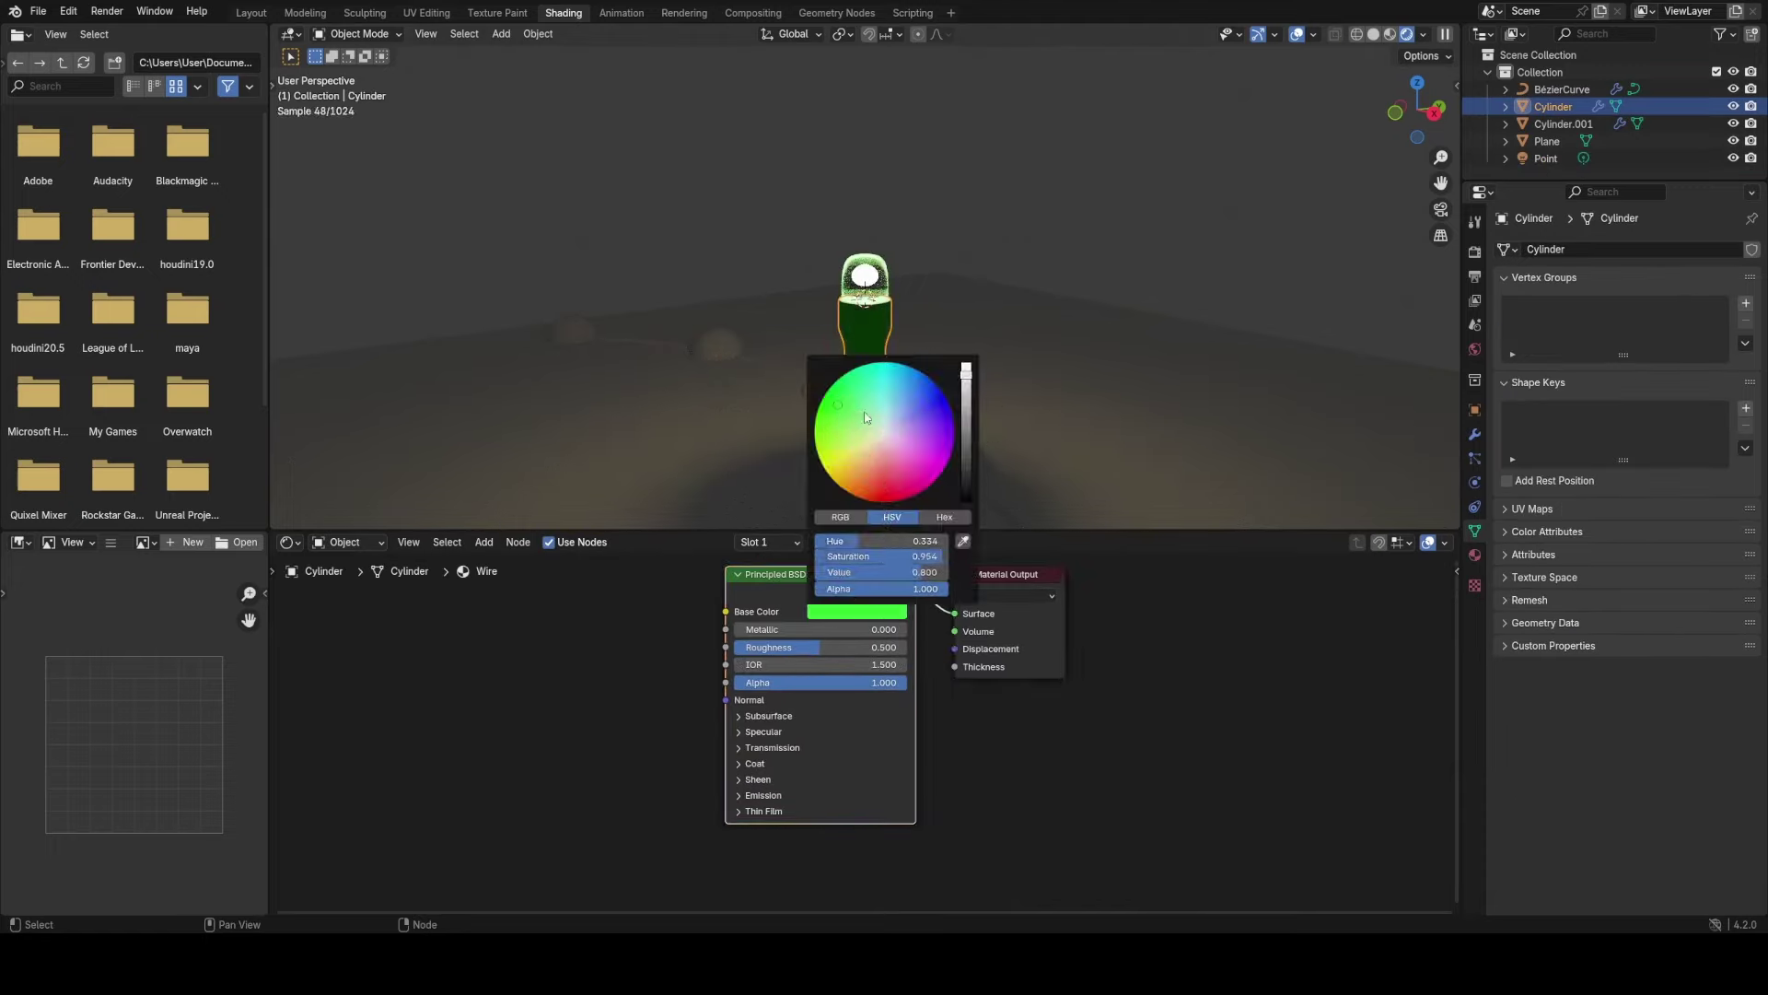
{"action": "scroll", "coordinate": [864, 411], "scroll_direction": "down", "scroll_amount": 10}
{"action": "scroll", "coordinate": [863, 411], "scroll_direction": "up", "scroll_amount": 3}
{"action": "scroll", "coordinate": [860, 422], "scroll_direction": "down", "scroll_amount": 1}
{"action": "left_click_drag", "start_coordinate": [770, 649], "coordinate": [739, 649]}
Move the 3D cursor to the world origin at the holder's base and make it the transform pivot point.
{"action": "middle_click_drag", "start_coordinate": [889, 410], "coordinate": [963, 380]}
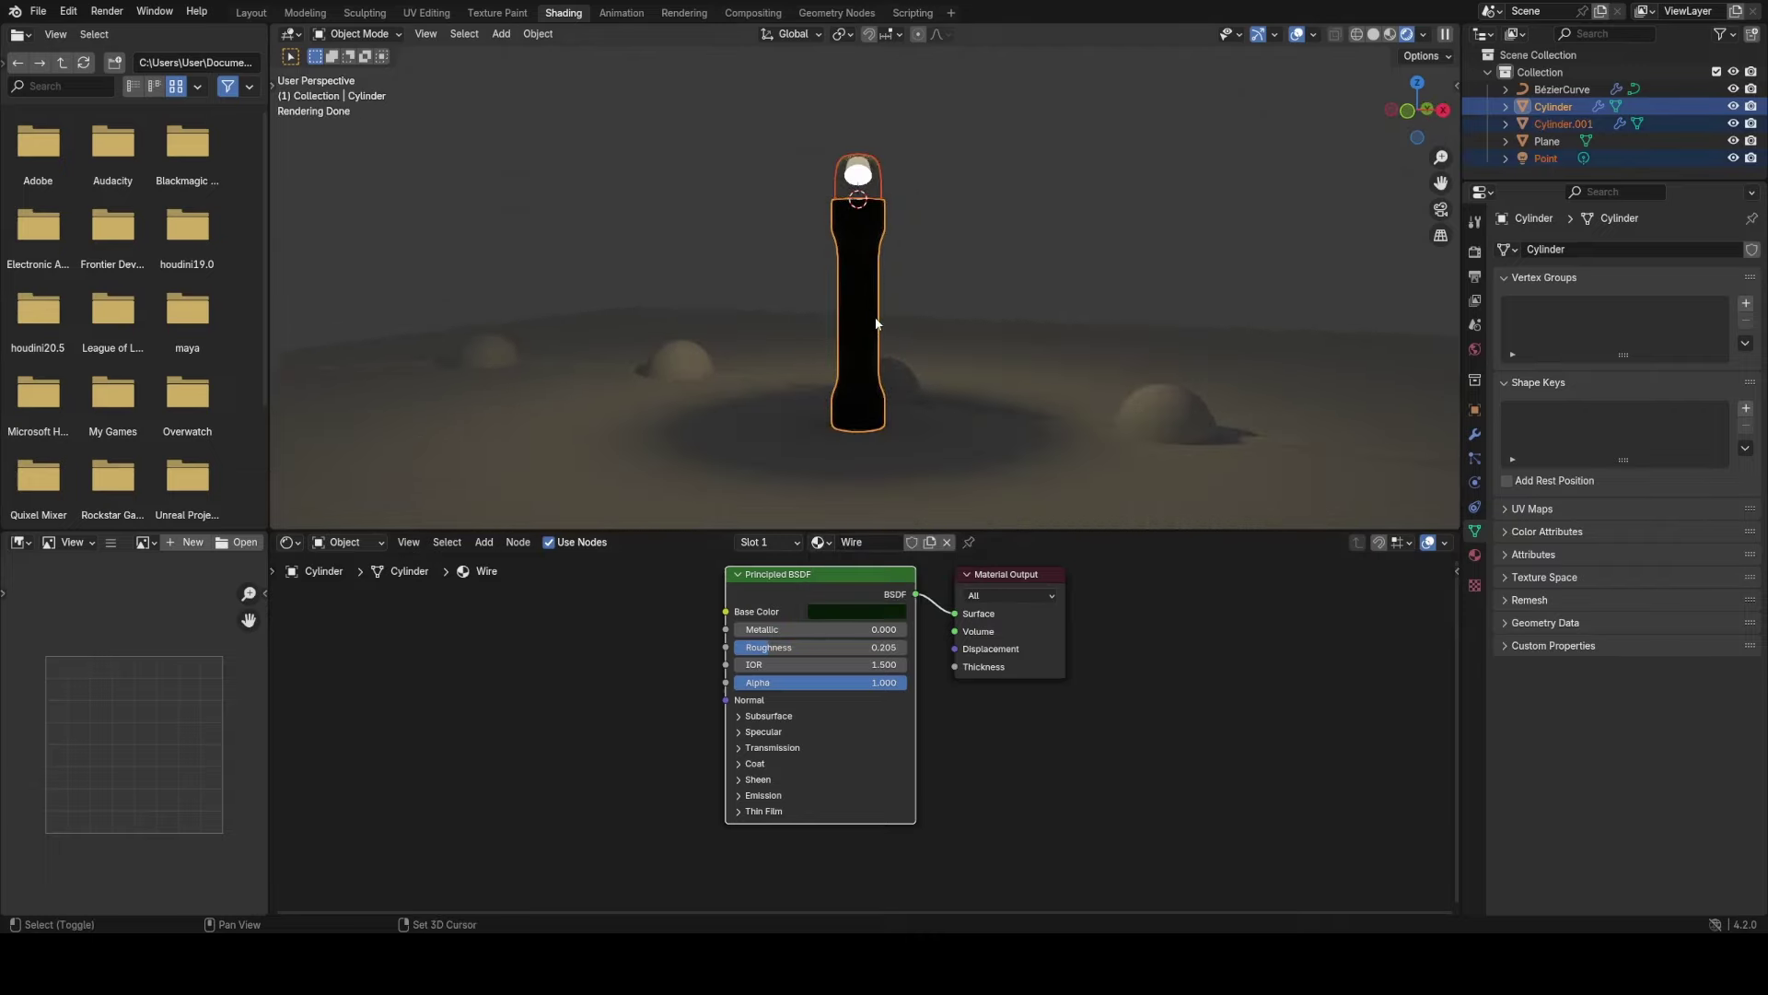
{"action": "key", "text": "shift+s"}
{"action": "left_click", "coordinate": [797, 389]}
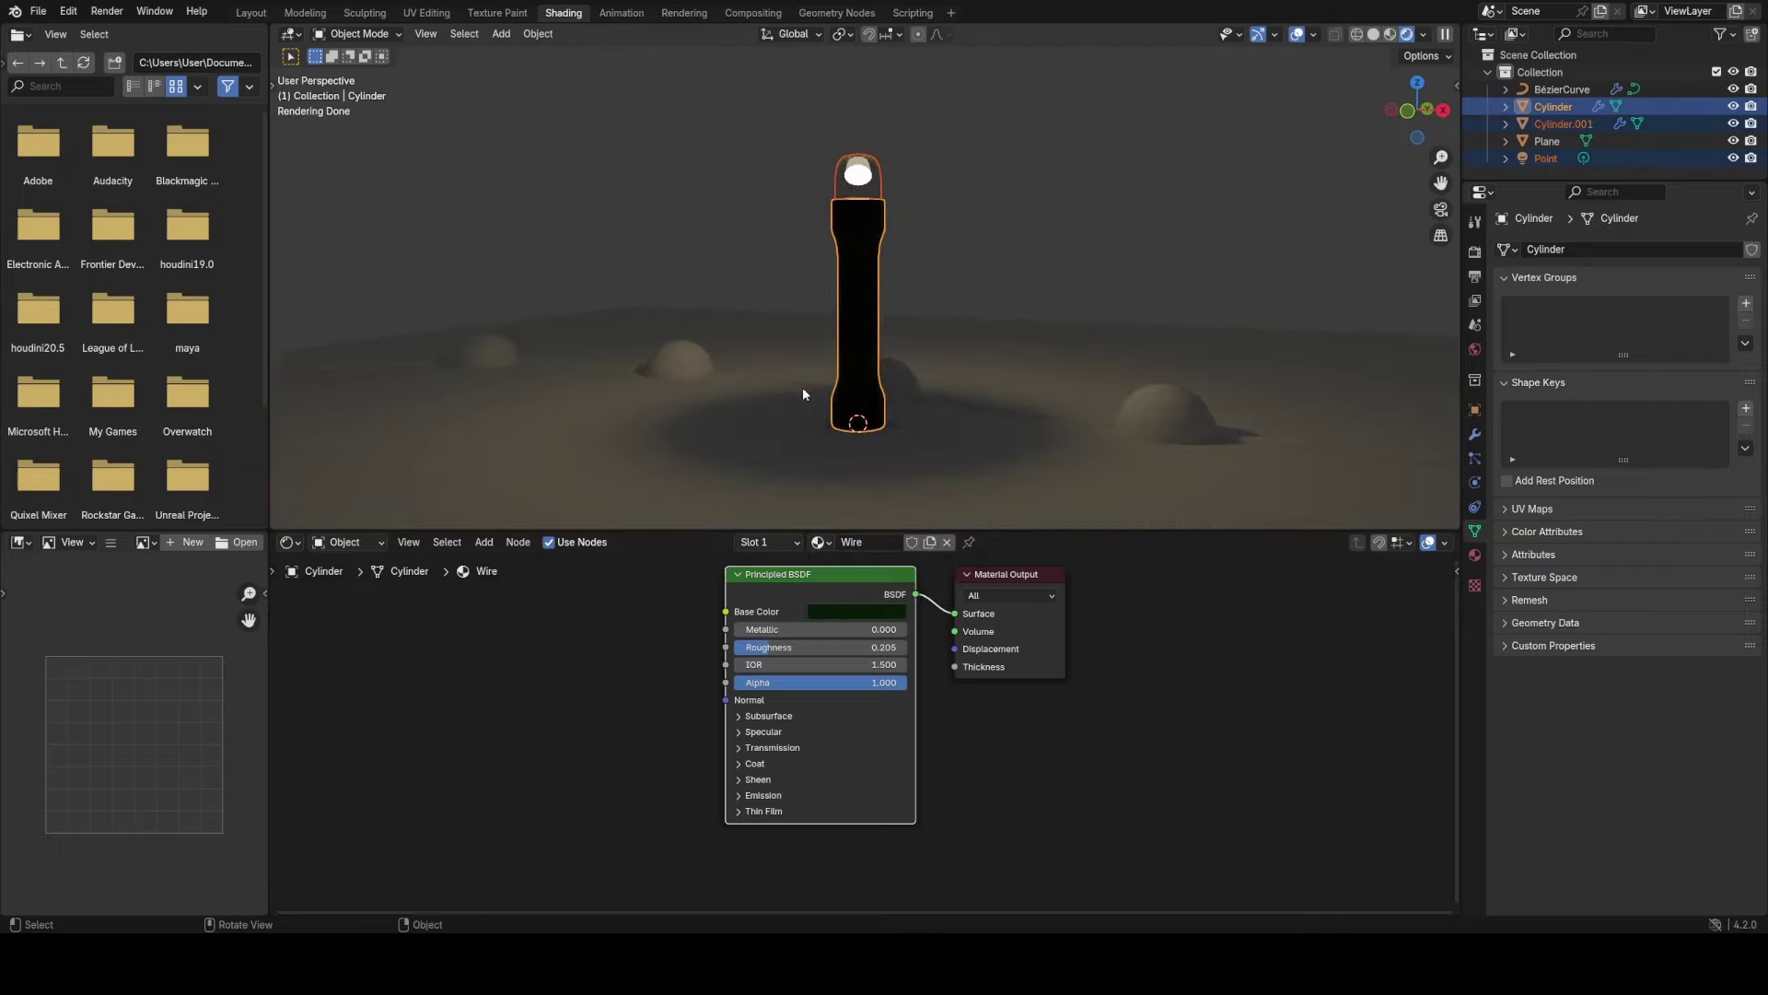
{"action": "key", "text": "period"}
{"action": "left_click", "coordinate": [1059, 364]}
Scale the holder, bulb and light down together around the 3D cursor to suit the cable, and apply the scale.
{"action": "key", "text": "s"}
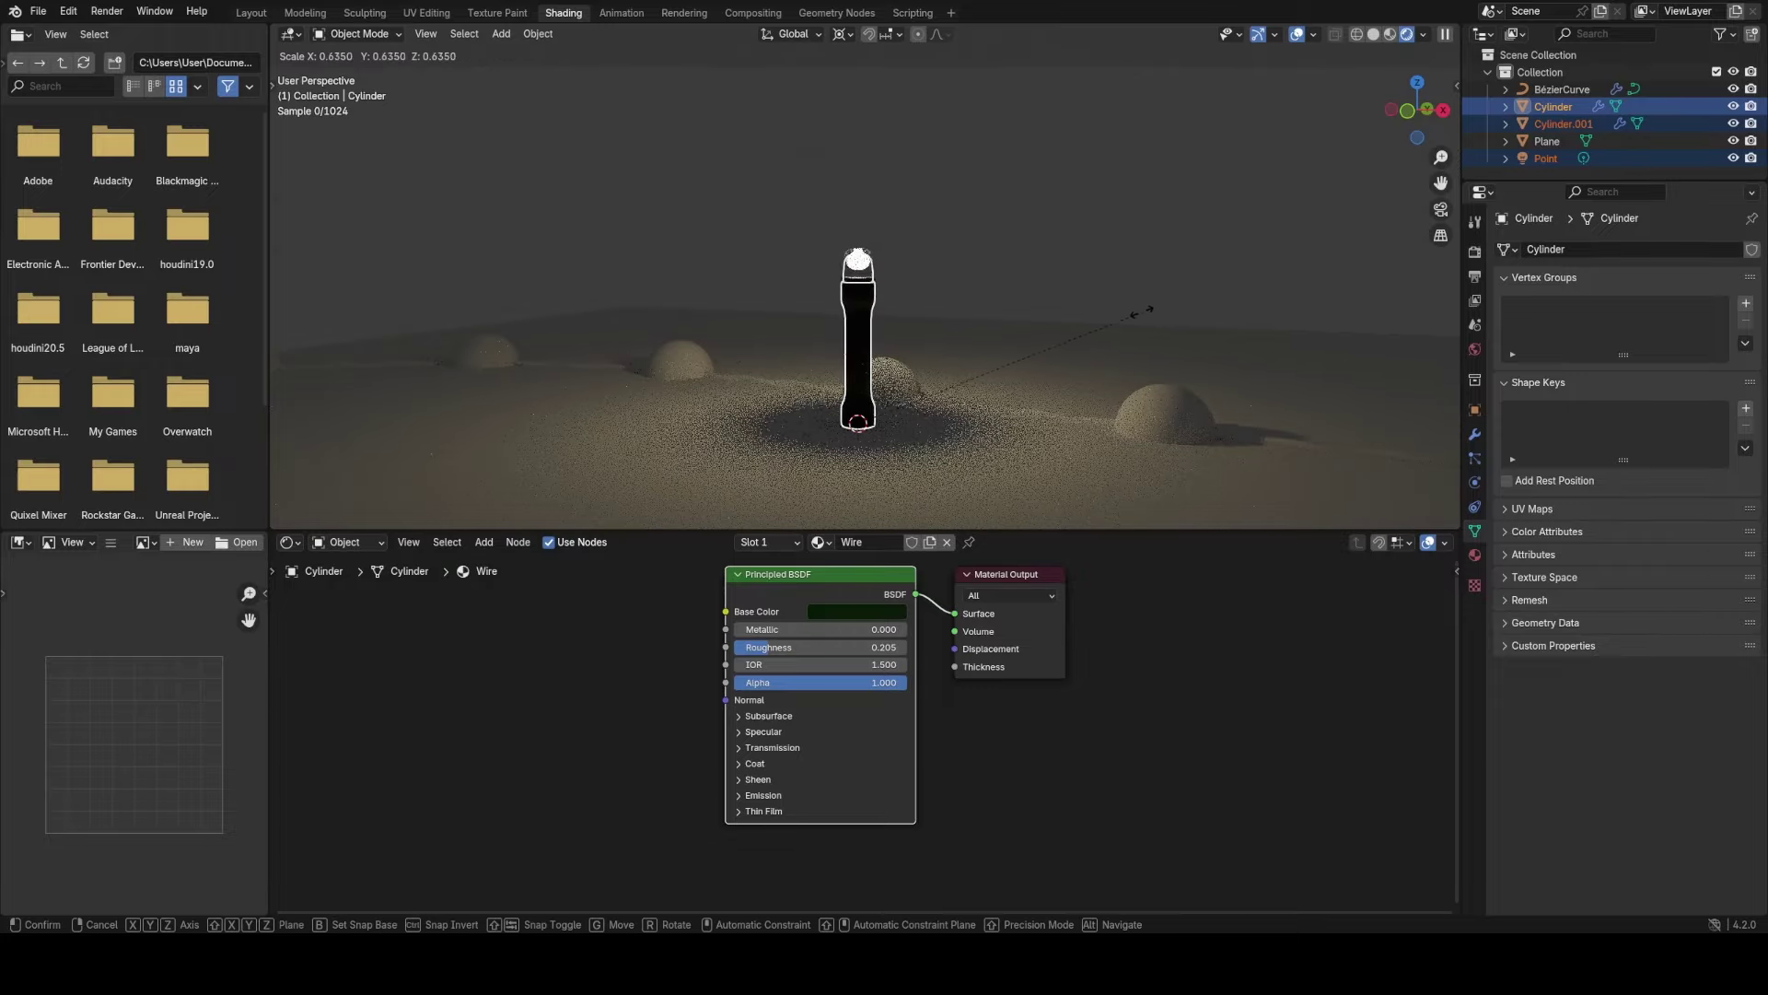
{"action": "left_click", "coordinate": [912, 389]}
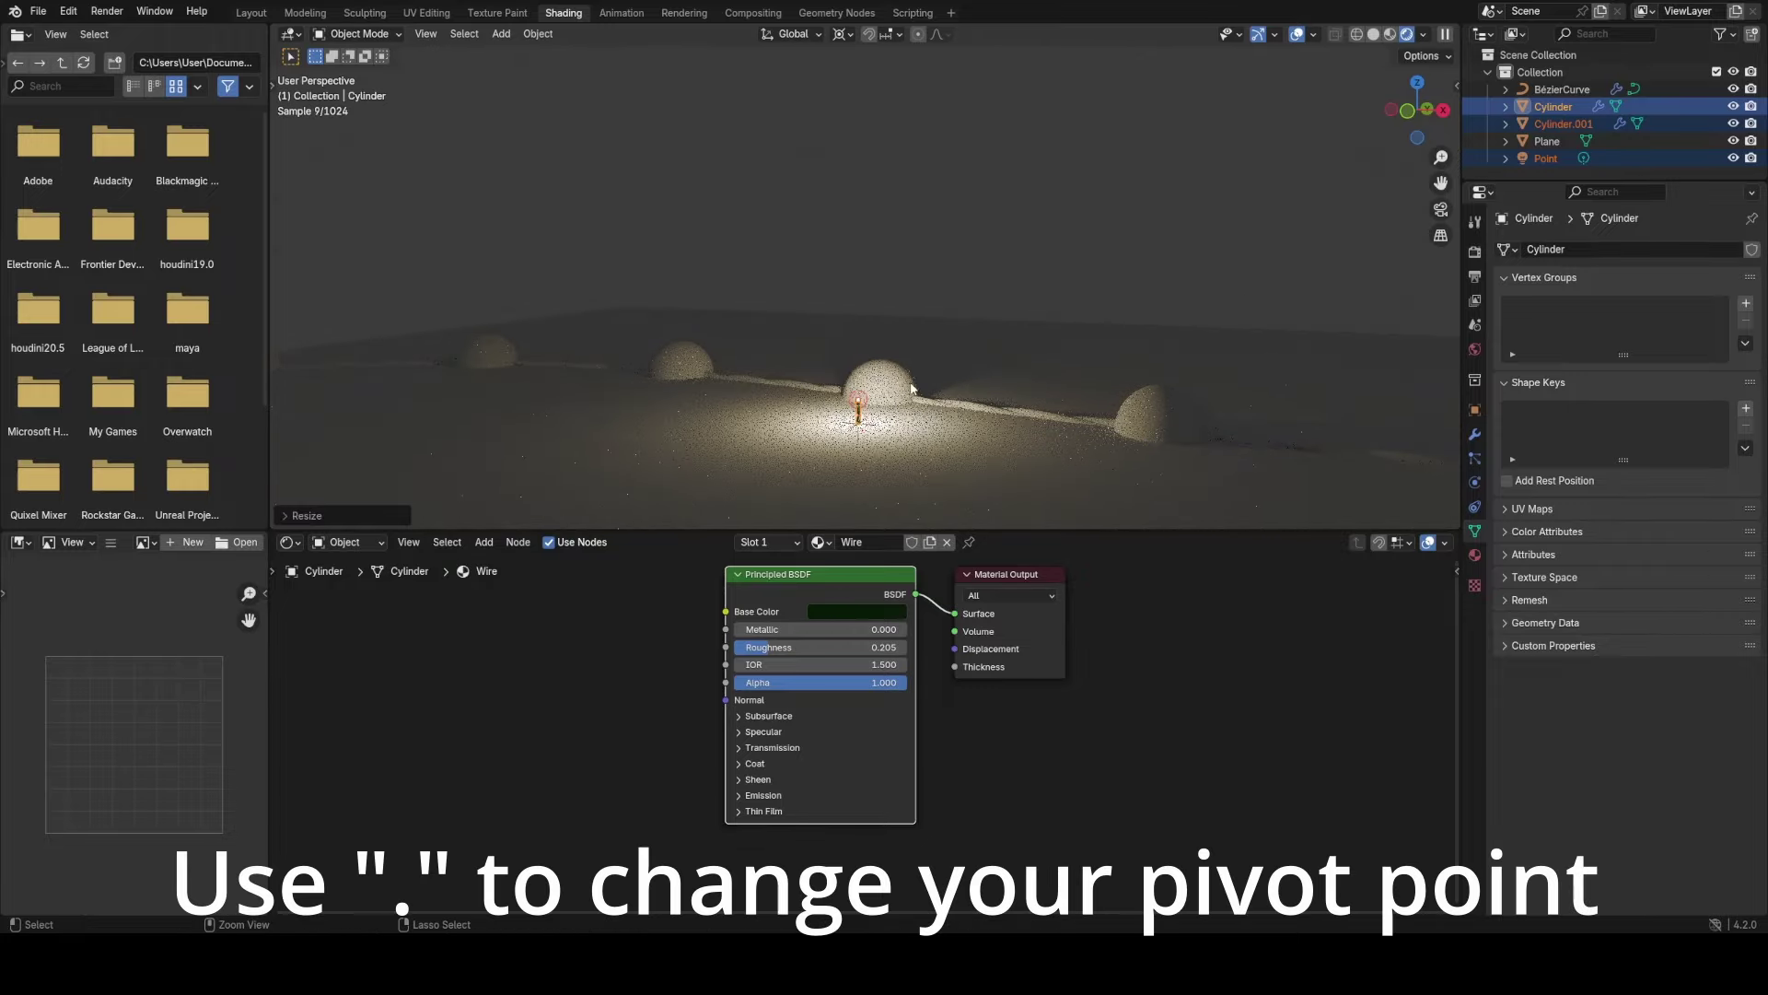
{"action": "scroll", "coordinate": [912, 388], "scroll_direction": "up", "scroll_amount": 5}
{"action": "key", "text": "s"}
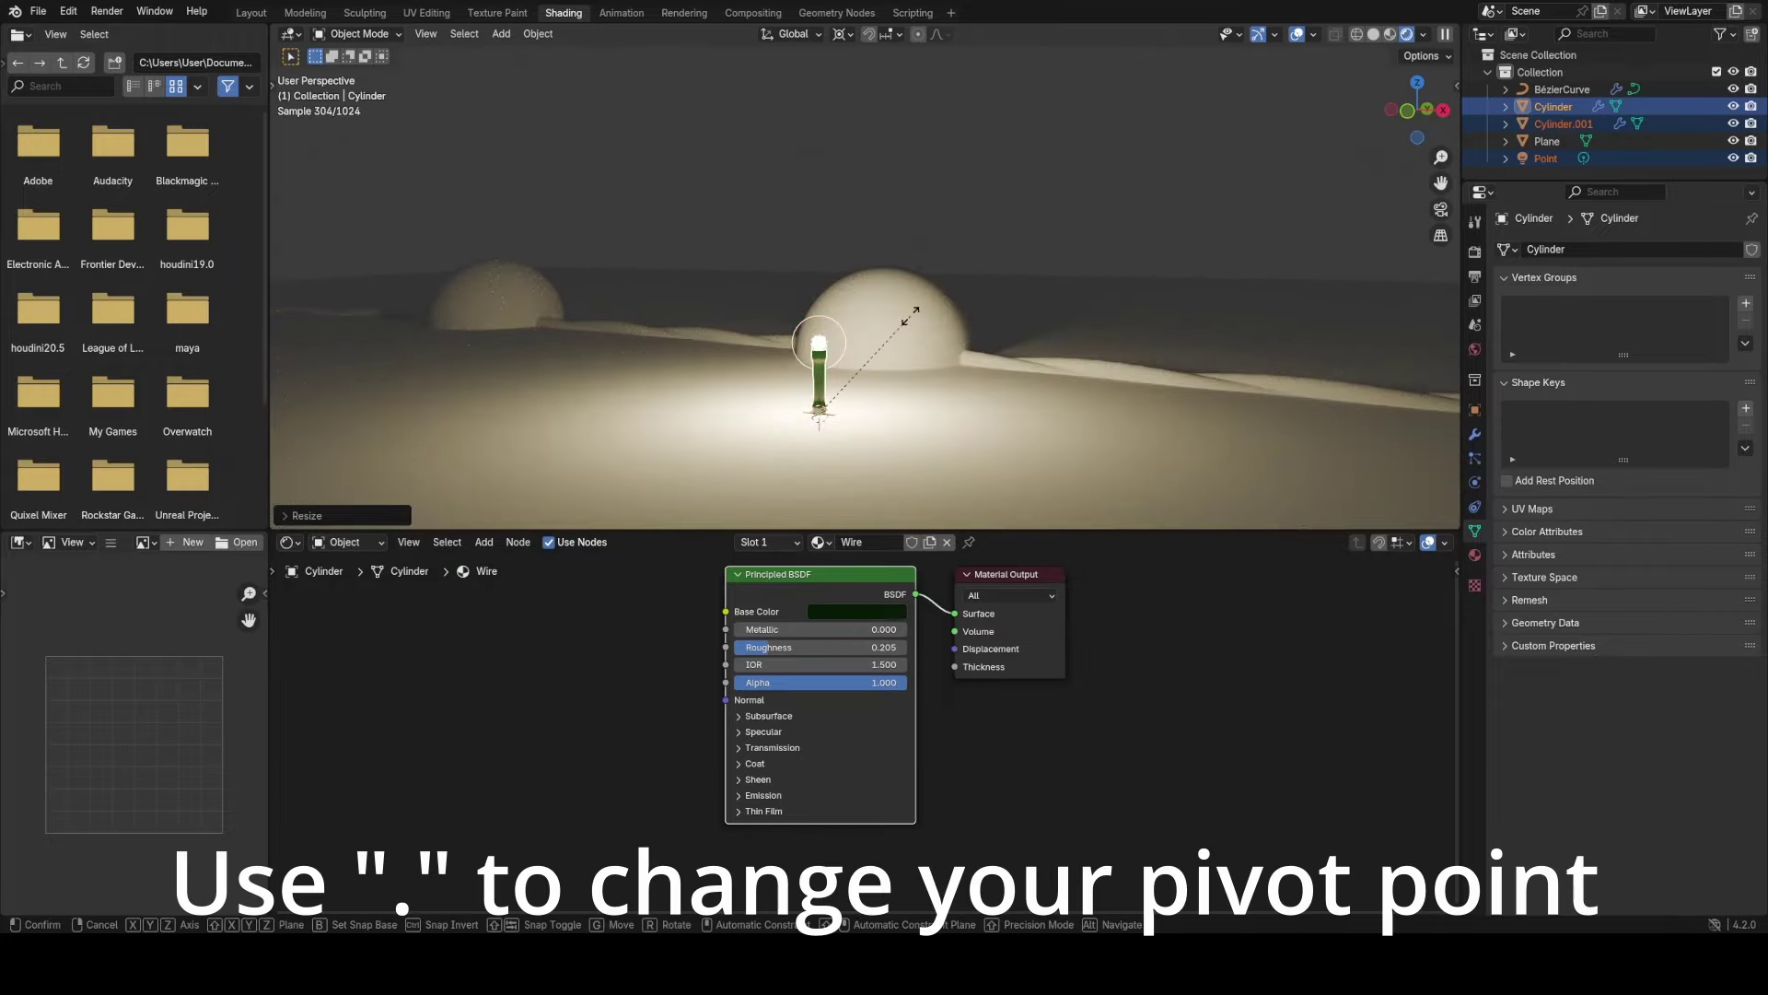
{"action": "left_click", "coordinate": [983, 286]}
{"action": "key", "text": "ctrl+a"}
{"action": "left_click", "coordinate": [827, 382]}
Reduce the radius of the point light inside the bulb.
{"action": "left_click", "coordinate": [819, 300]}
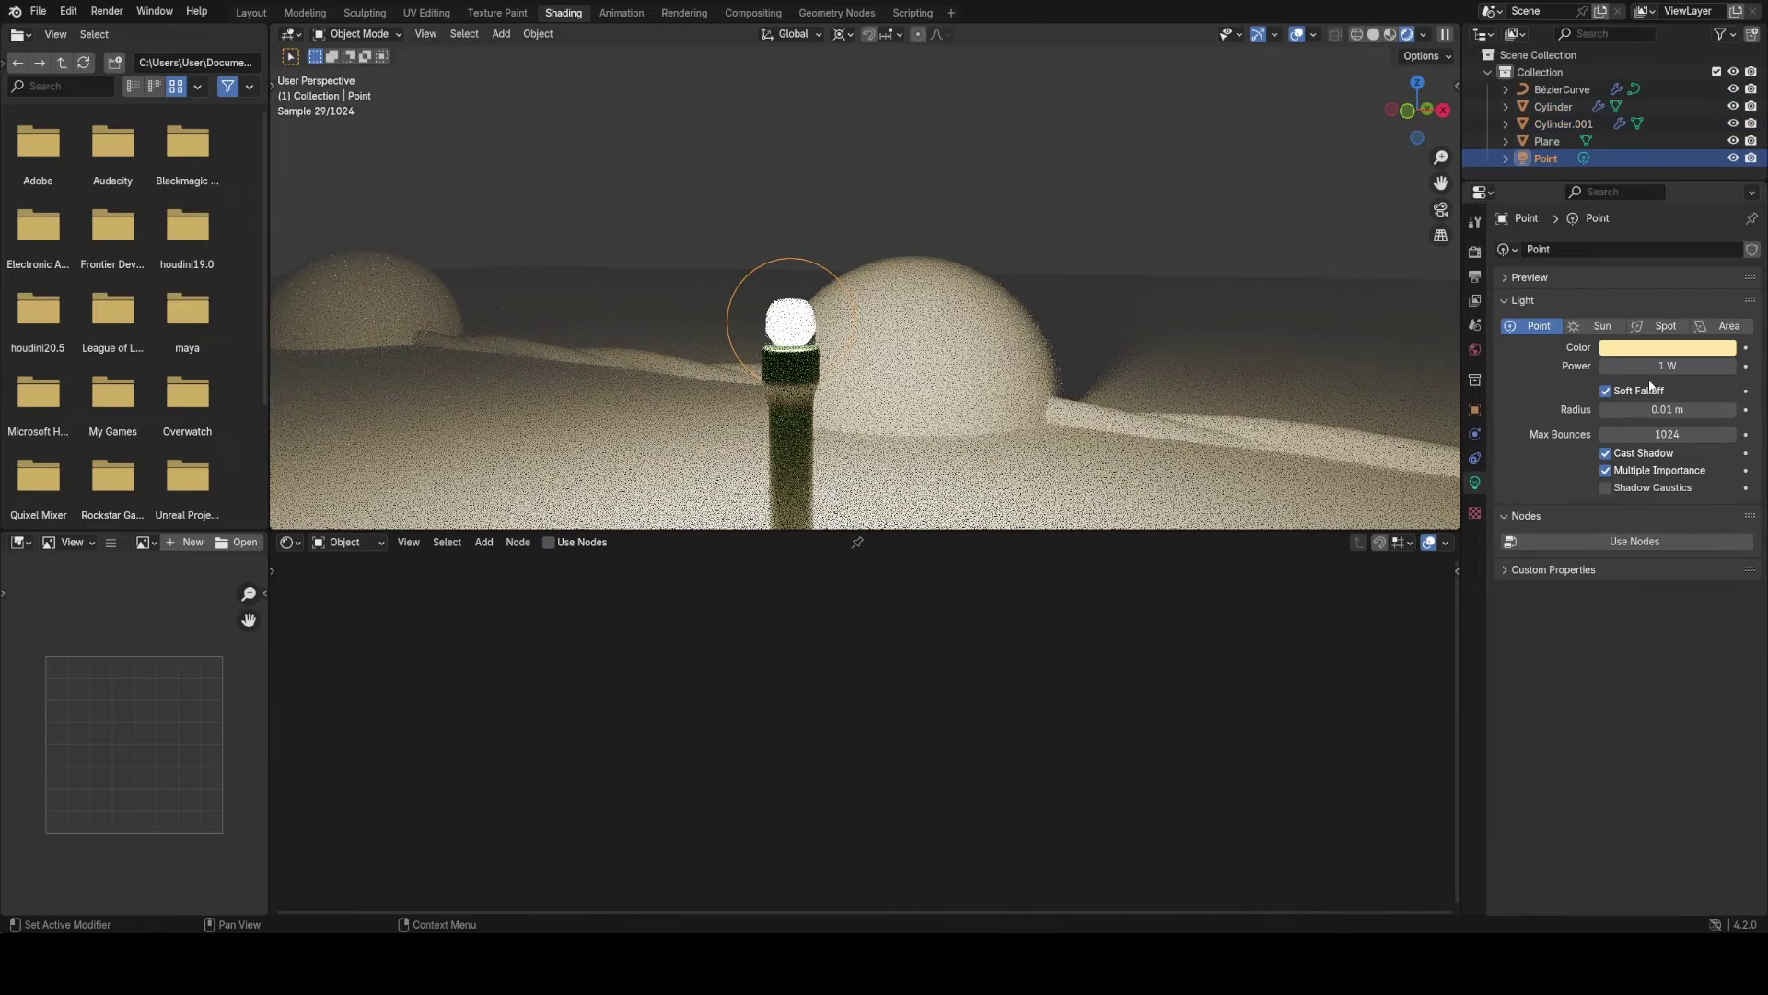
{"action": "left_click_drag", "start_coordinate": [1667, 409], "coordinate": [1647, 409]}
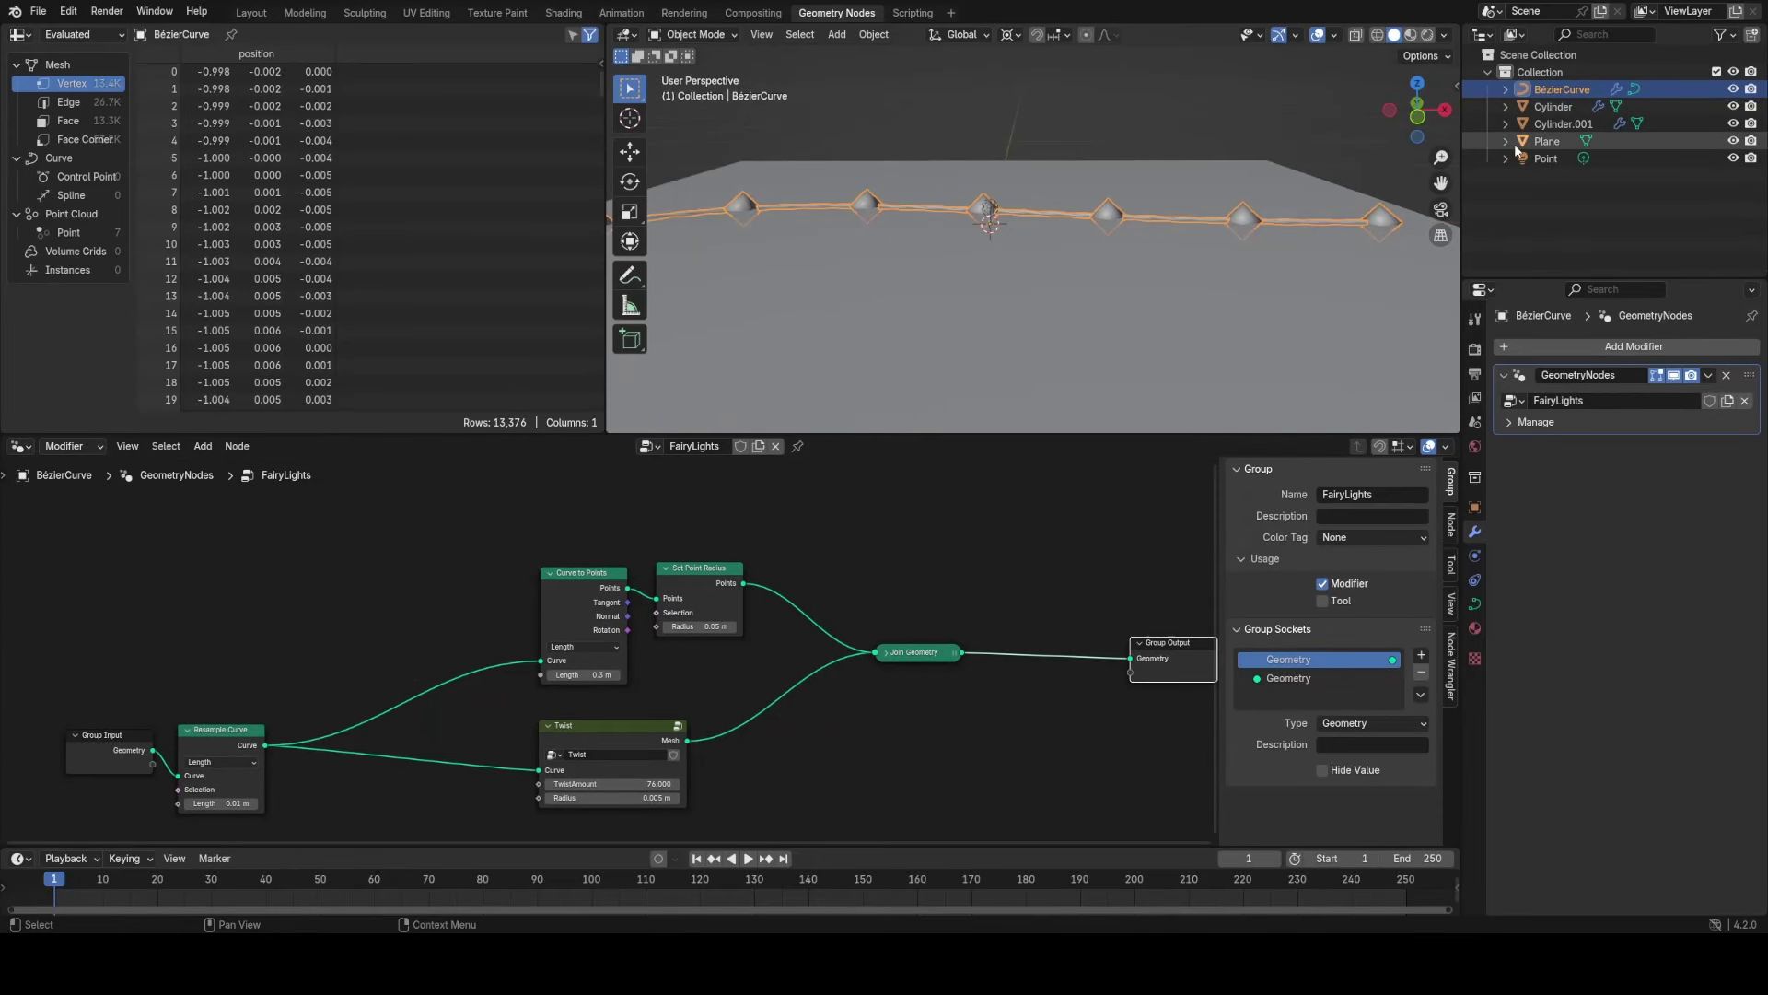
Move the holder and bulb meshes, Cylinder and Cylinder.001, into a new collection named Light.
{"action": "left_click", "coordinate": [1554, 107]}
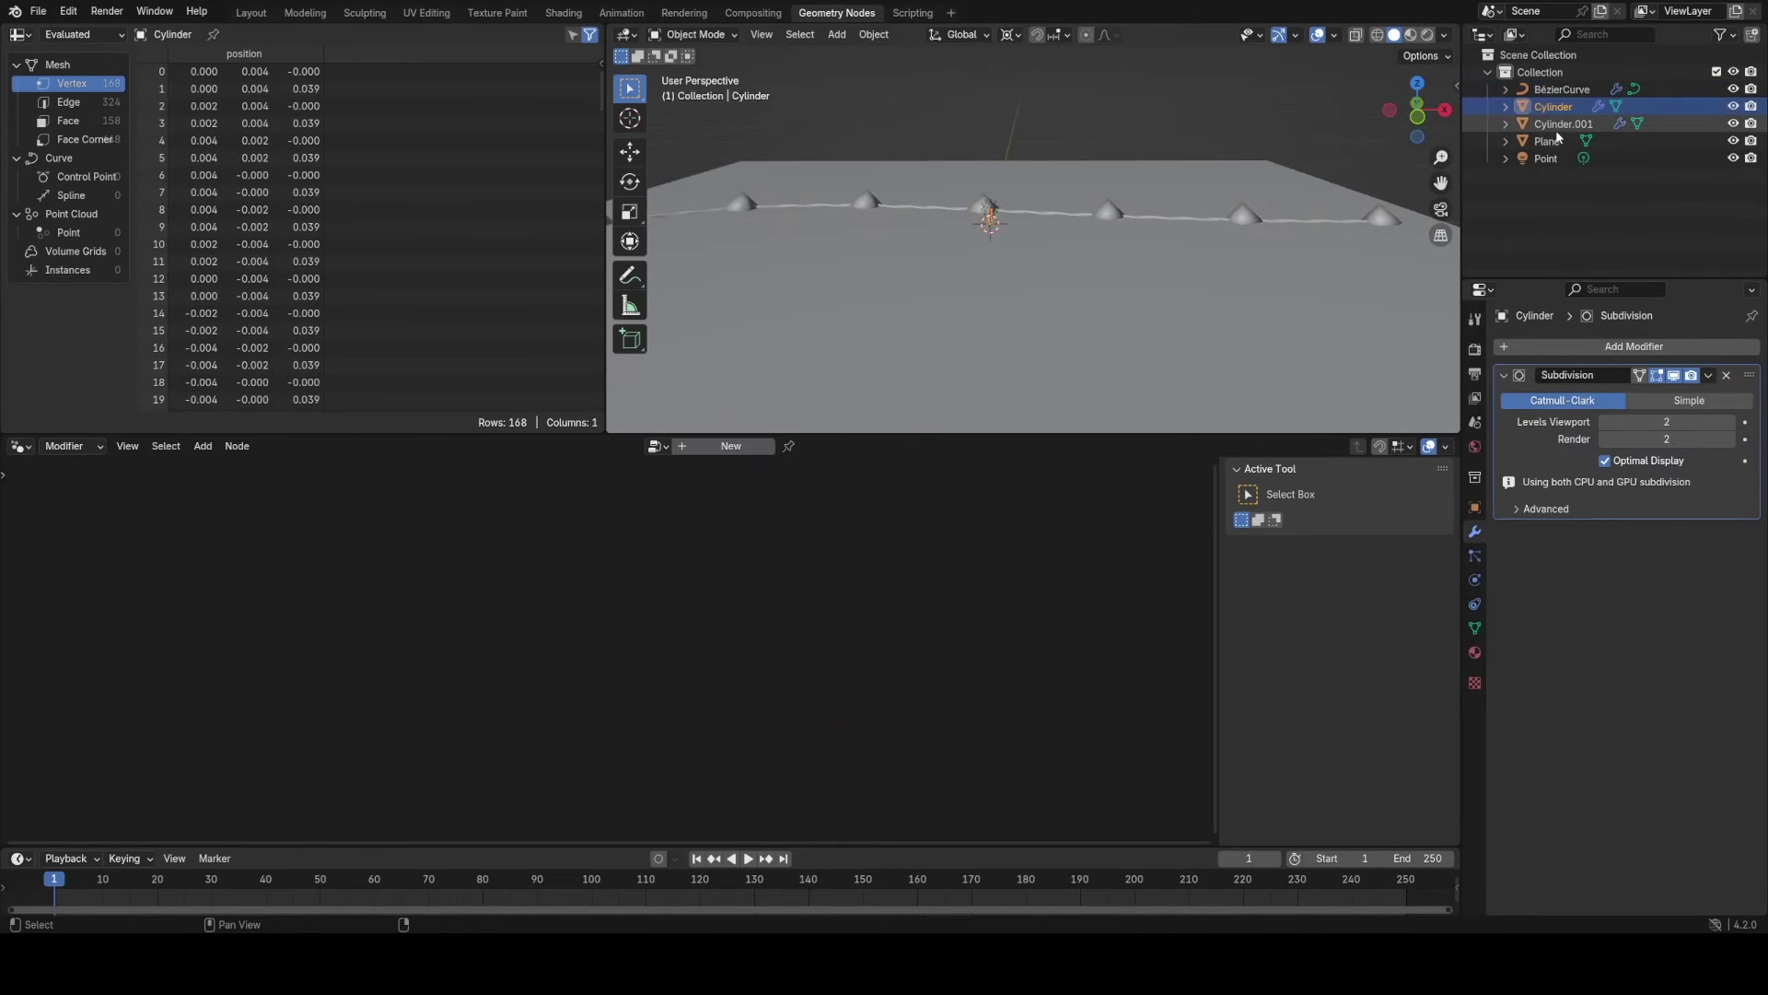
{"action": "left_click", "coordinate": [1558, 126], "text": "ctrl"}
{"action": "scroll", "coordinate": [1189, 225], "scroll_direction": "up", "scroll_amount": 4}
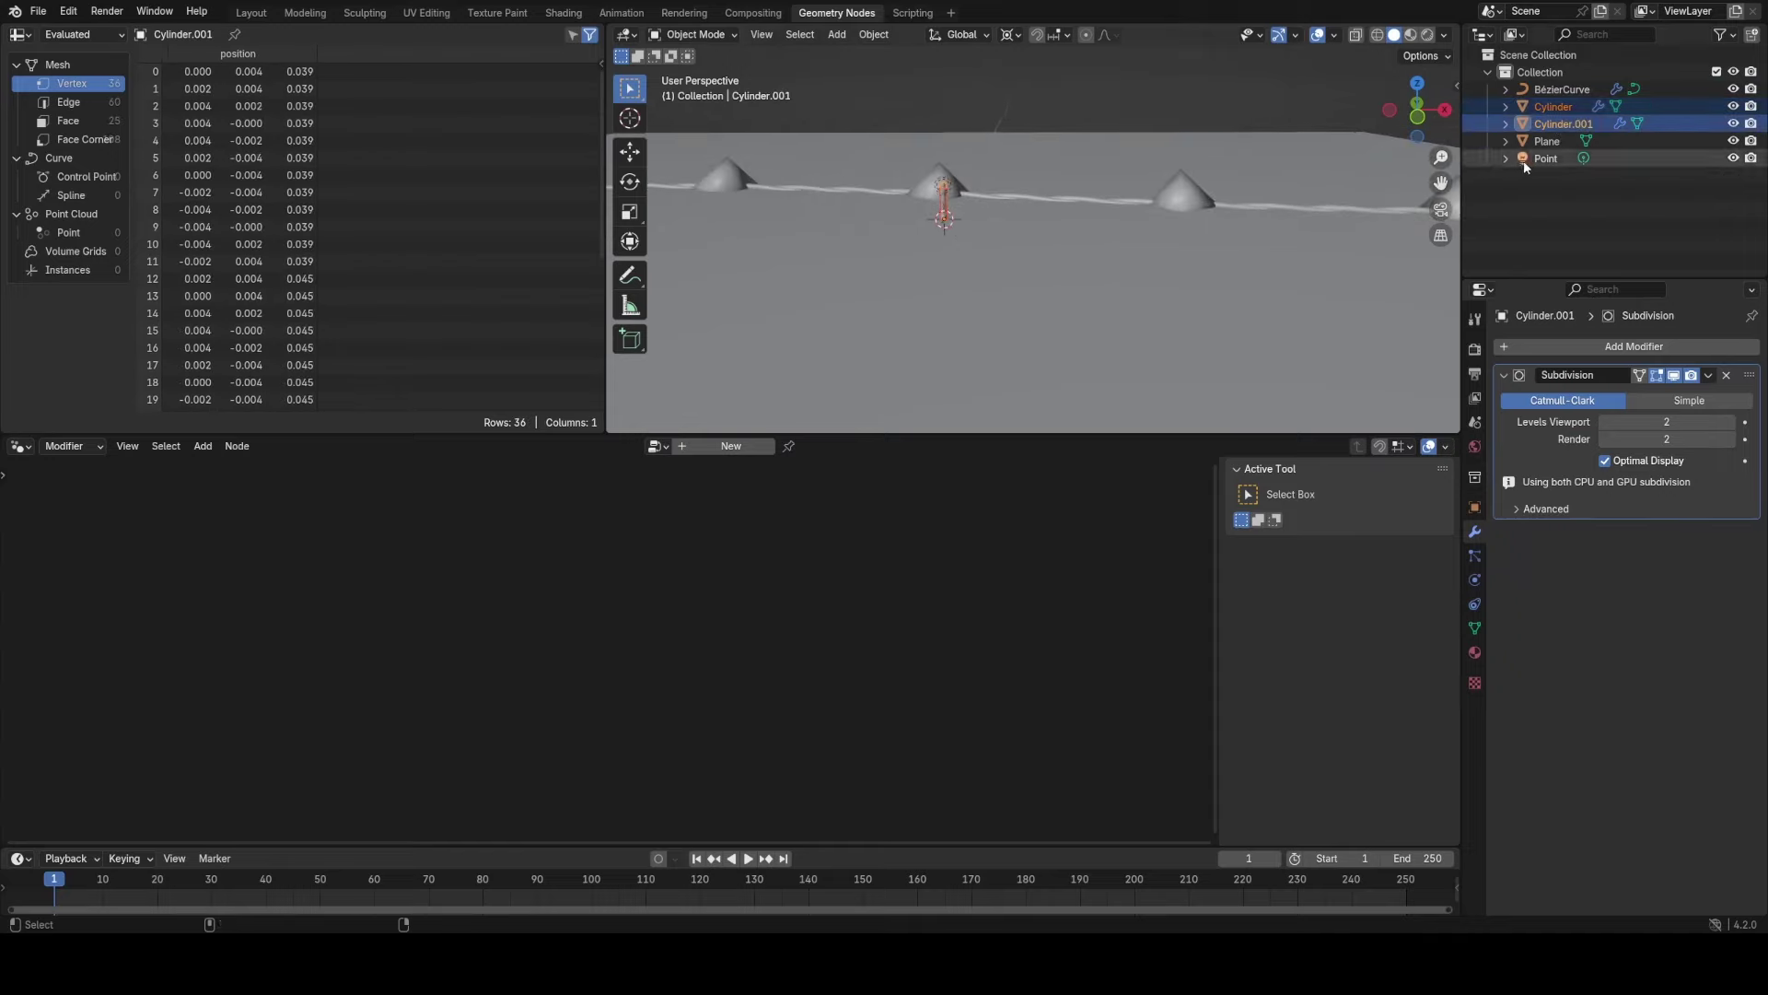
{"action": "key", "text": "m"}
{"action": "left_click", "coordinate": [975, 268]}
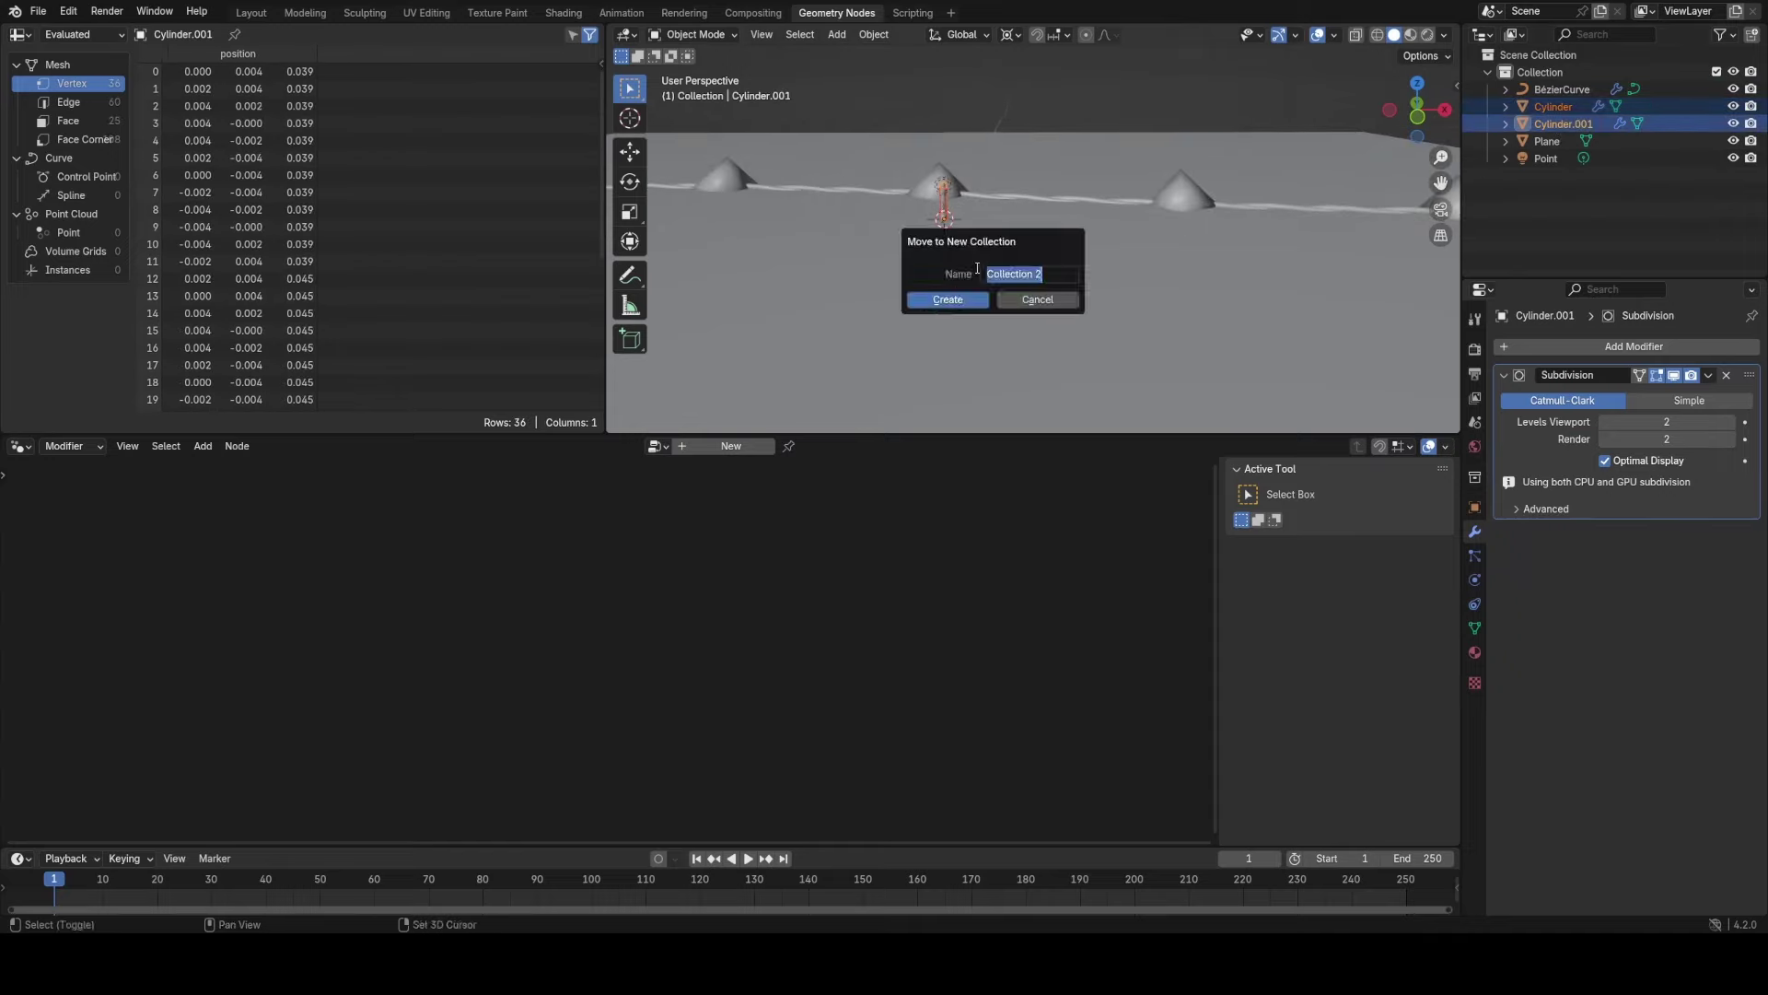
{"action": "type", "text": "Light"}
{"action": "key", "text": "Return"}
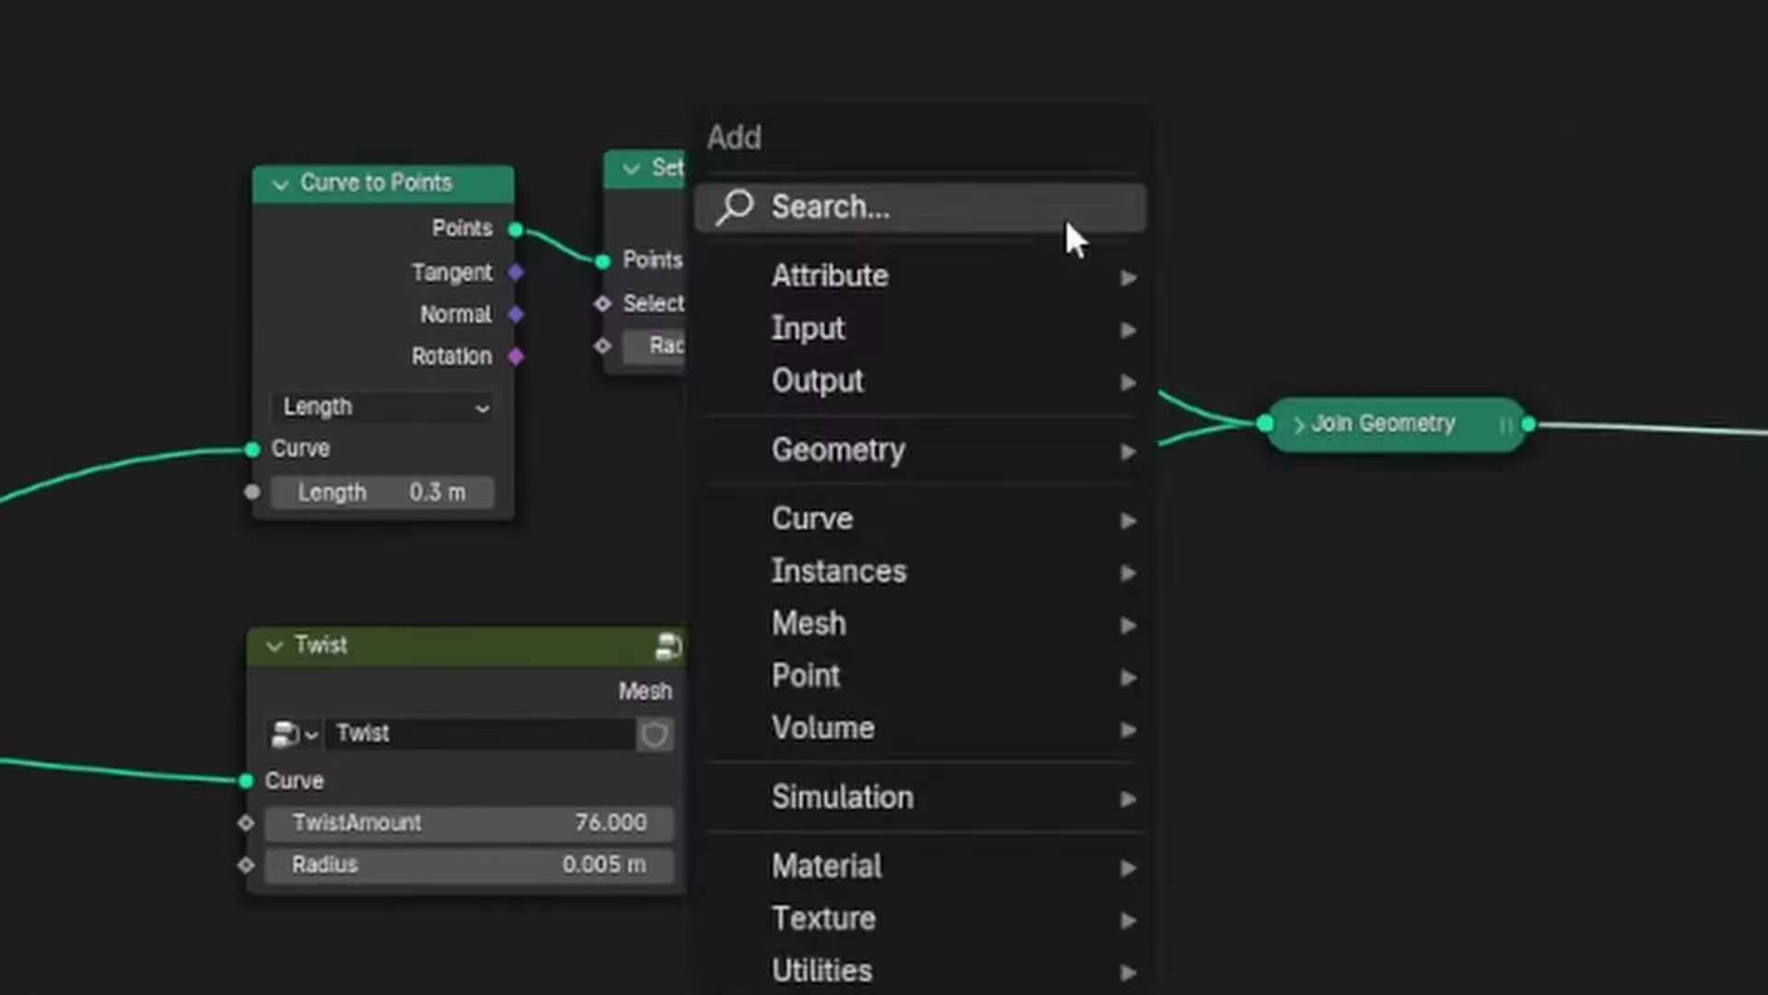
Insert an Instance on Points node between Set Point Radius and Join Geometry.
{"action": "left_click", "coordinate": [1065, 217]}
{"action": "type", "text": "instanm"}
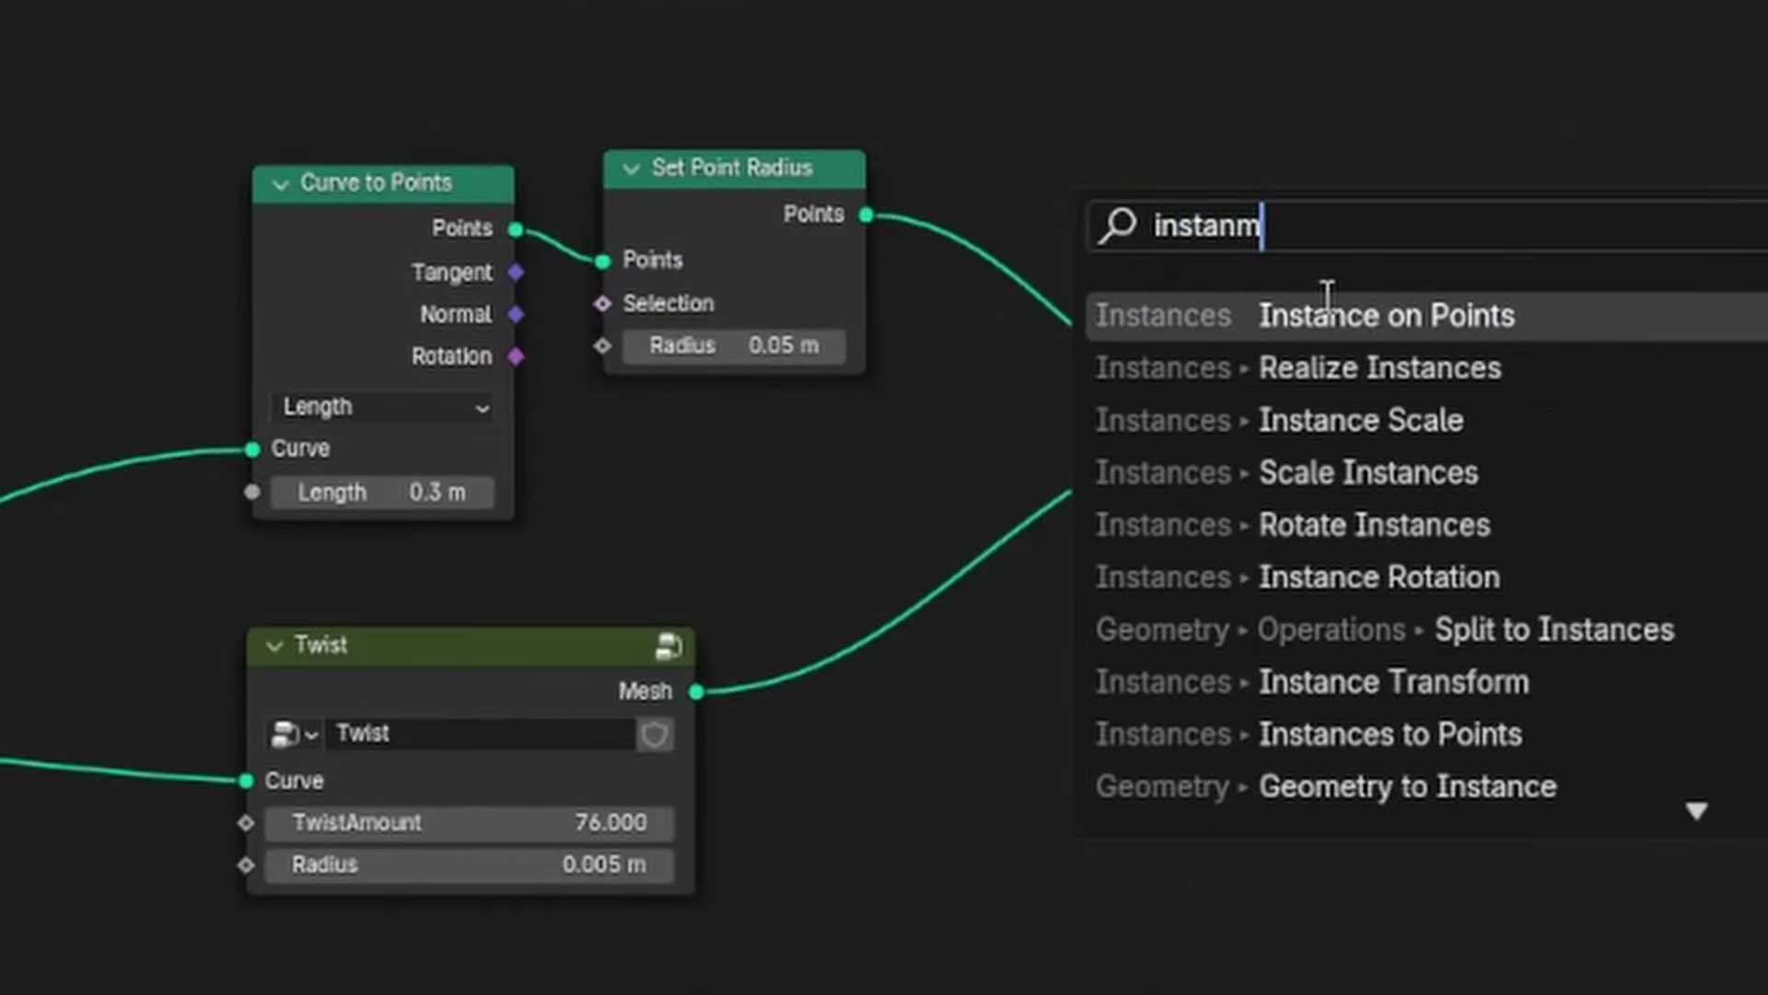
{"action": "left_click", "coordinate": [1328, 313]}
{"action": "left_click", "coordinate": [1030, 61]}
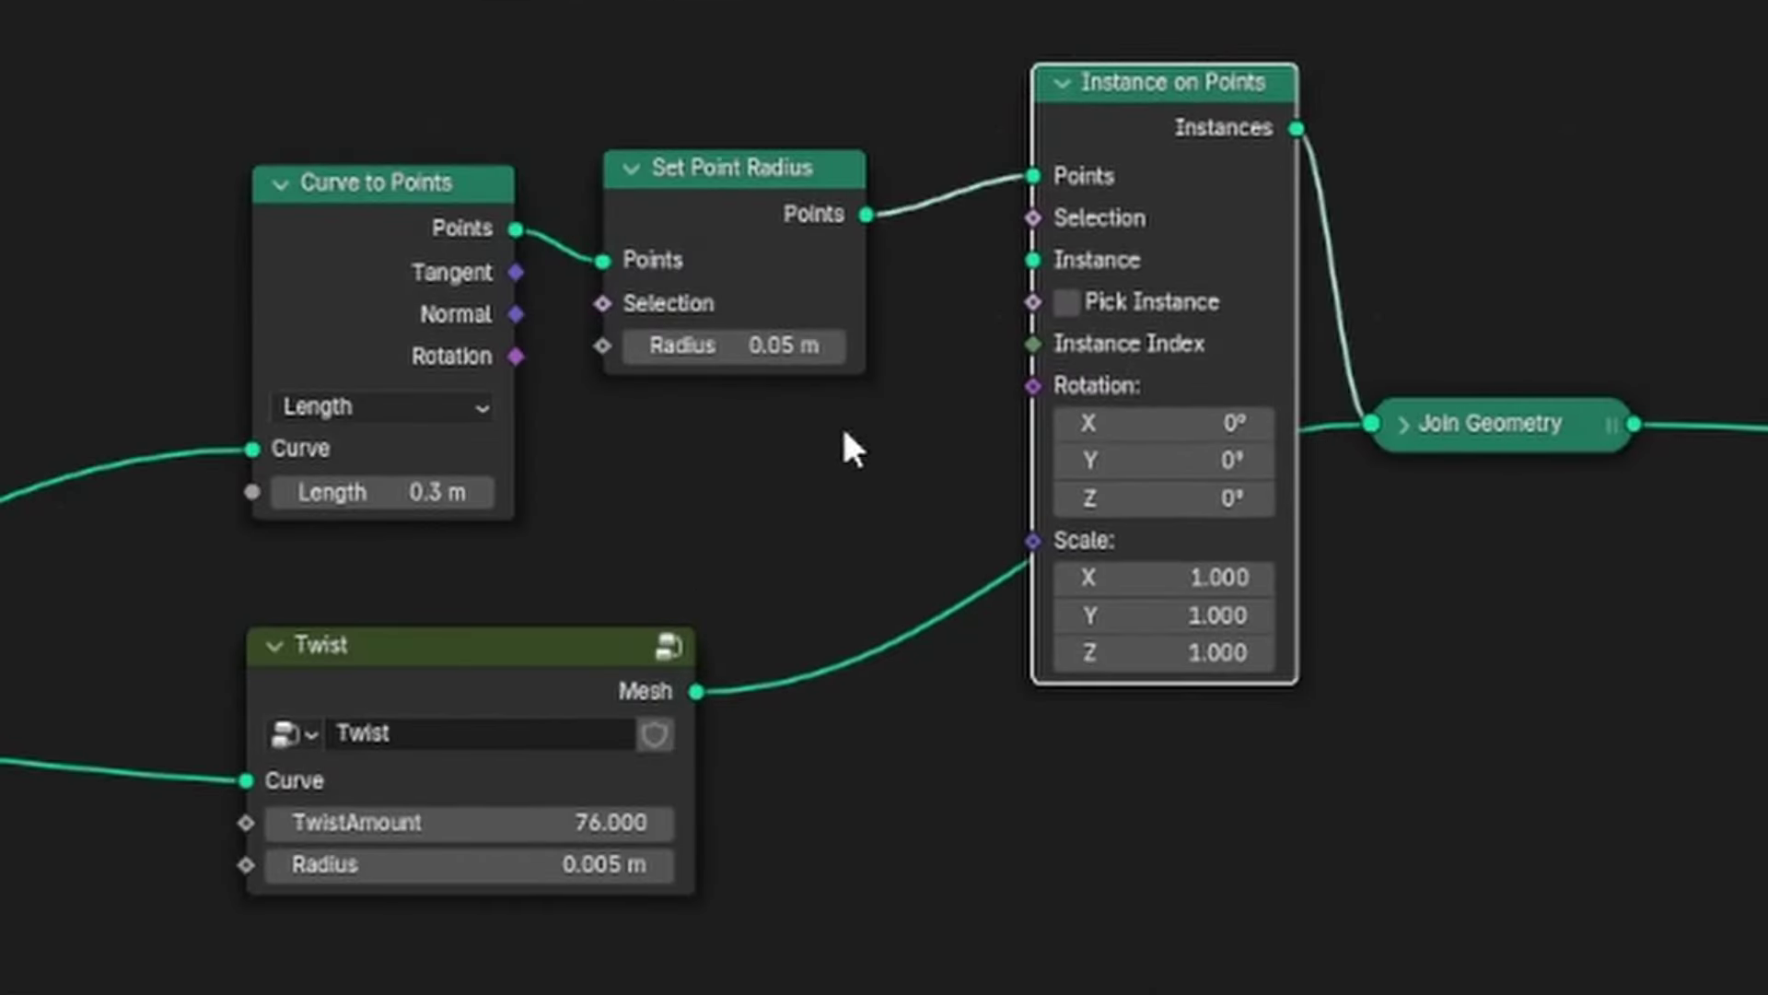
Make room above the Twist group, bring the Light collection in as a Collection Info node, and connect it to Instance on Points' Instance input.
{"action": "left_click", "coordinate": [608, 634]}
{"action": "key", "text": "g"}
{"action": "left_click", "coordinate": [668, 971]}
{"action": "middle_click_drag", "start_coordinate": [985, 471], "coordinate": [1061, 345]}
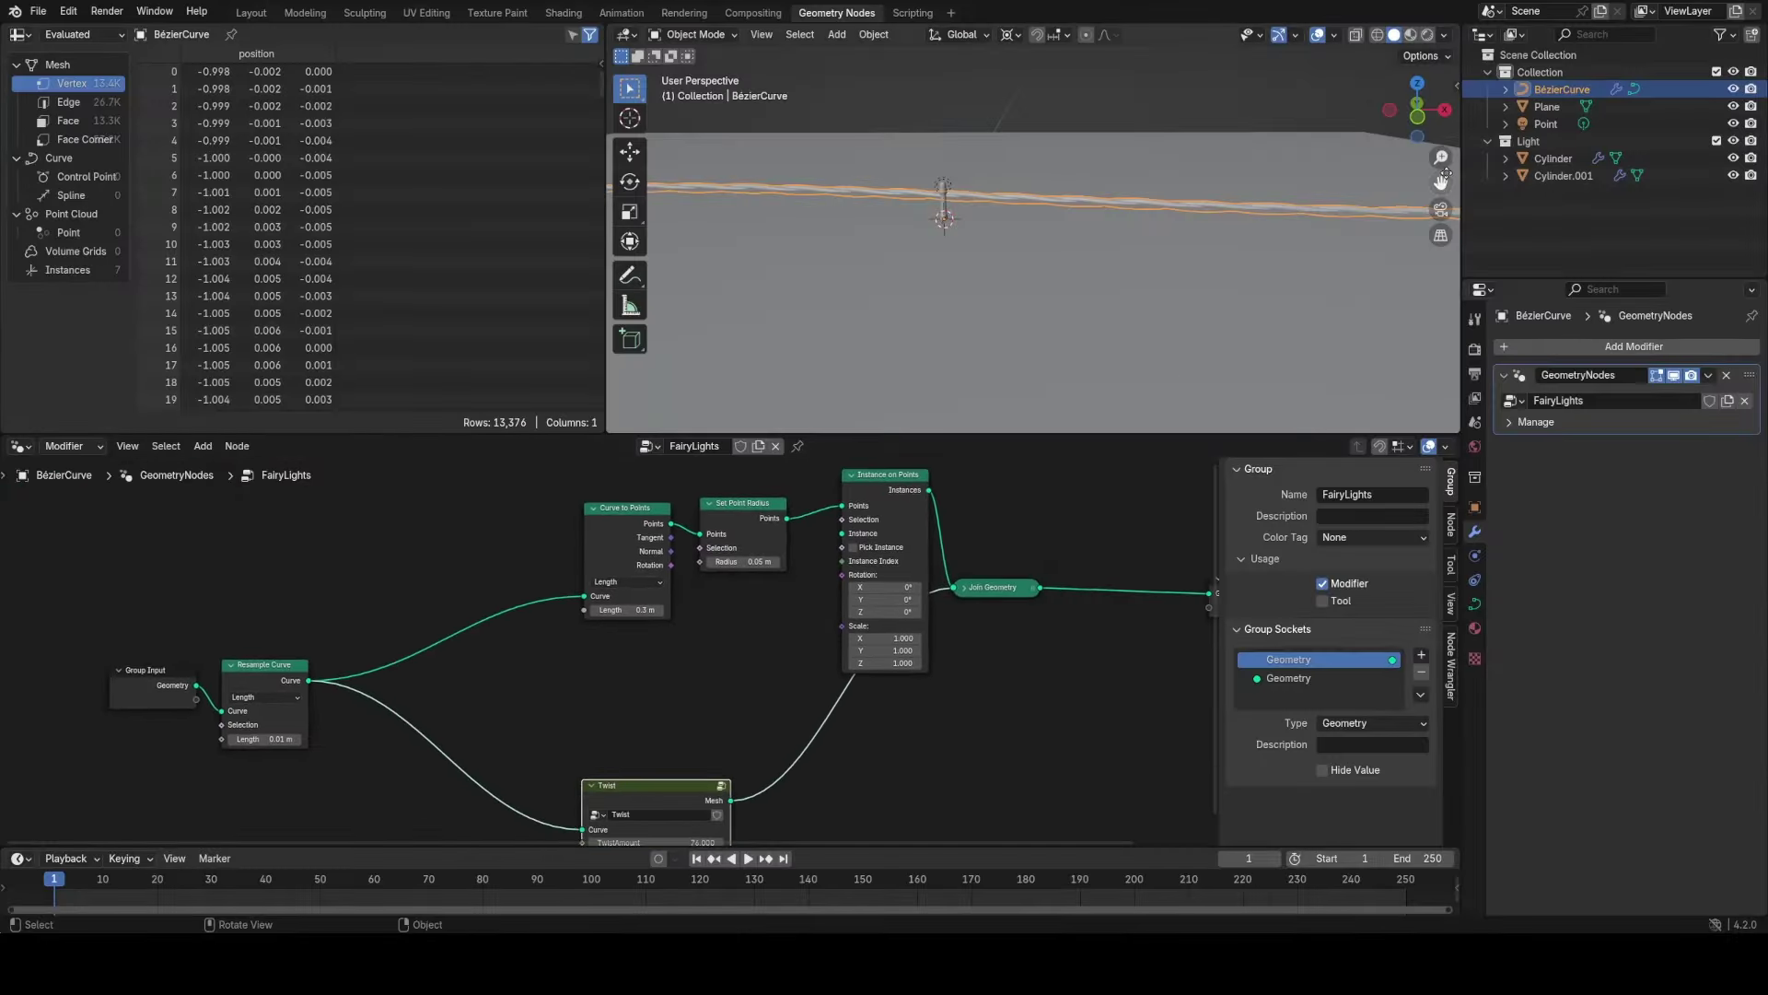
{"action": "left_click_drag", "start_coordinate": [1529, 141], "coordinate": [1442, 381]}
{"action": "left_click_drag", "start_coordinate": [656, 650], "coordinate": [842, 533]}
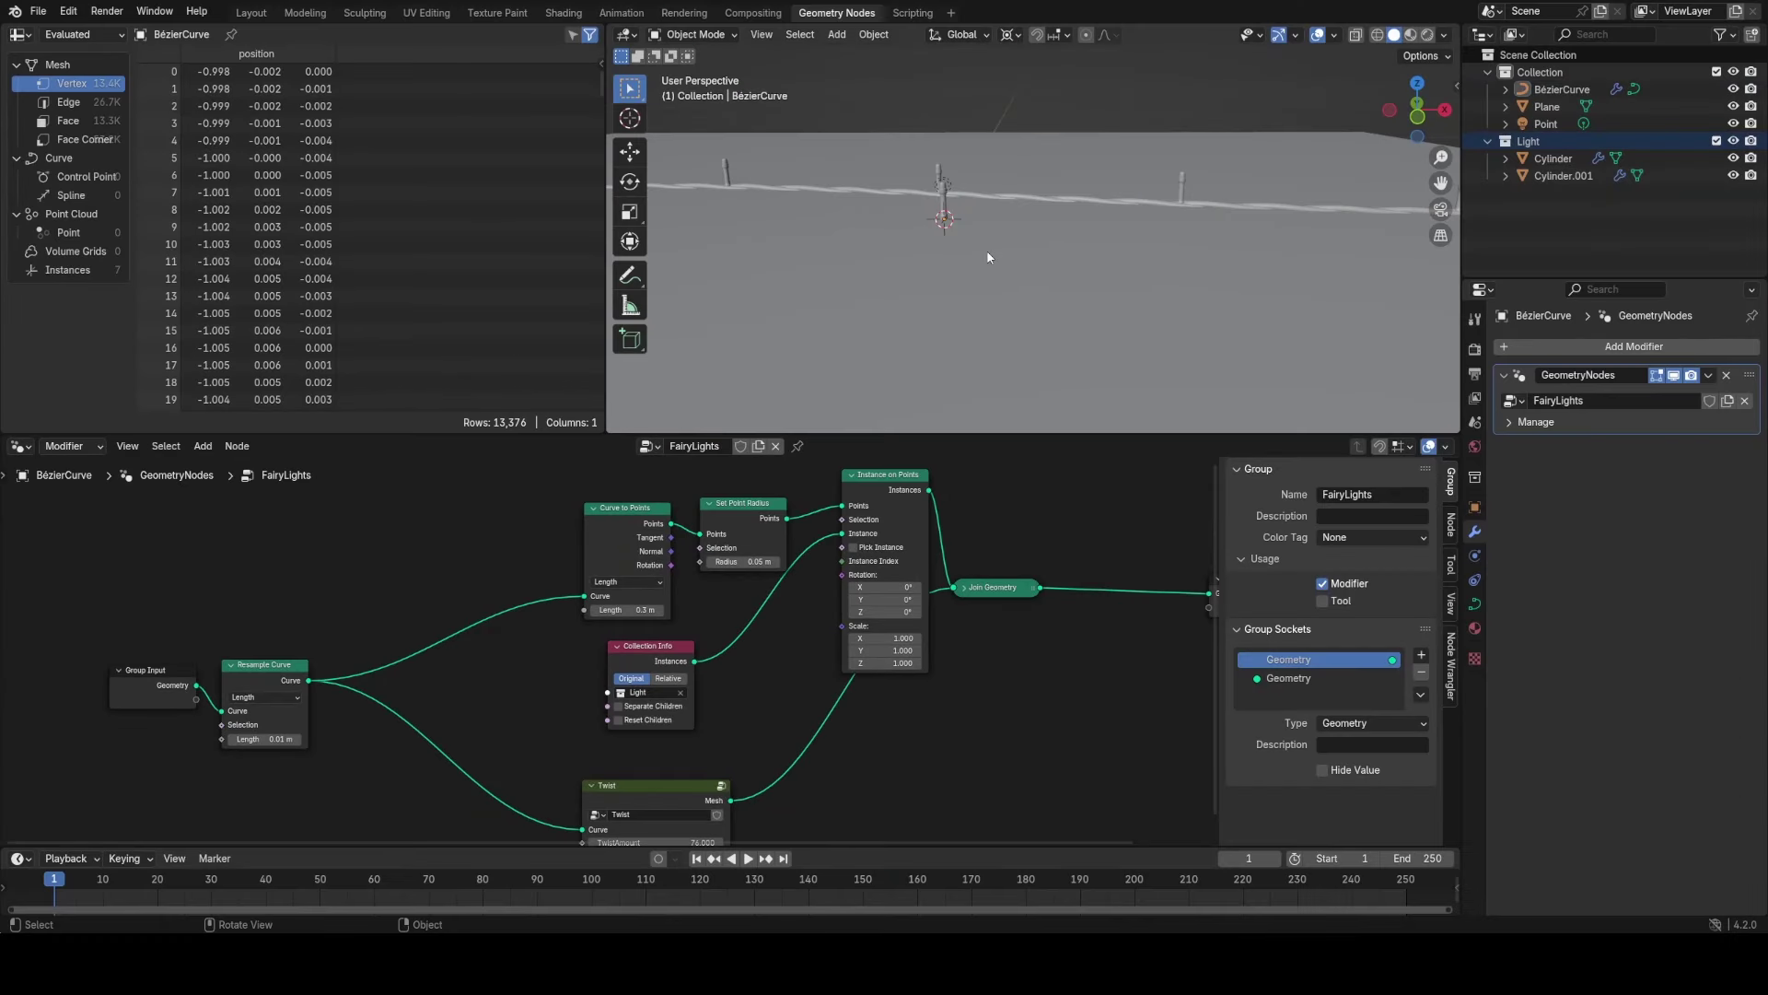
Move the light-instancing nodes up along Y, clear of the Twist branch.
{"action": "scroll", "coordinate": [629, 484], "scroll_direction": "down", "scroll_amount": 1}
{"action": "left_click_drag", "start_coordinate": [630, 484], "coordinate": [852, 671]}
{"action": "middle_click_drag", "start_coordinate": [888, 643], "coordinate": [935, 712]}
{"action": "key", "text": "g"}
{"action": "key", "text": "y"}
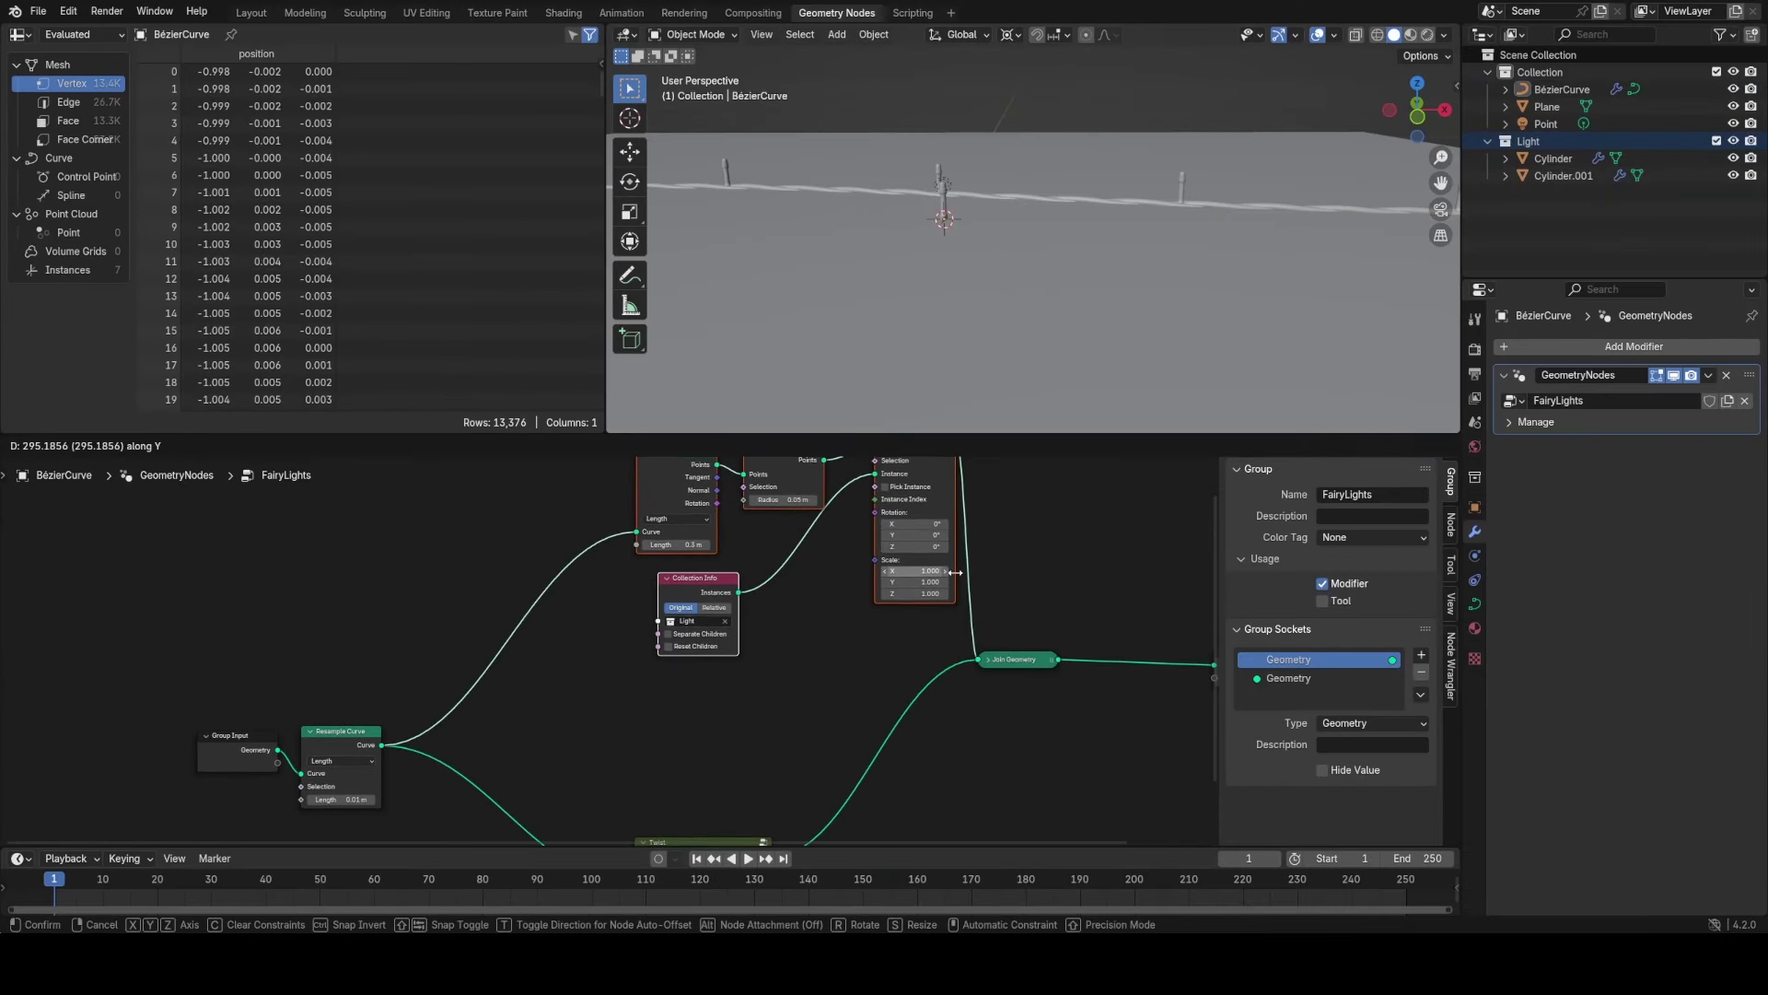
{"action": "left_click", "coordinate": [947, 568]}
Add a vector Random Value node feeding the Rotation of Instance on Points and place it below Collection Info.
{"action": "middle_click_drag", "start_coordinate": [912, 568], "coordinate": [865, 663]}
{"action": "scroll", "coordinate": [850, 606], "scroll_direction": "up", "scroll_amount": 2}
{"action": "left_click_drag", "start_coordinate": [866, 623], "coordinate": [830, 704]}
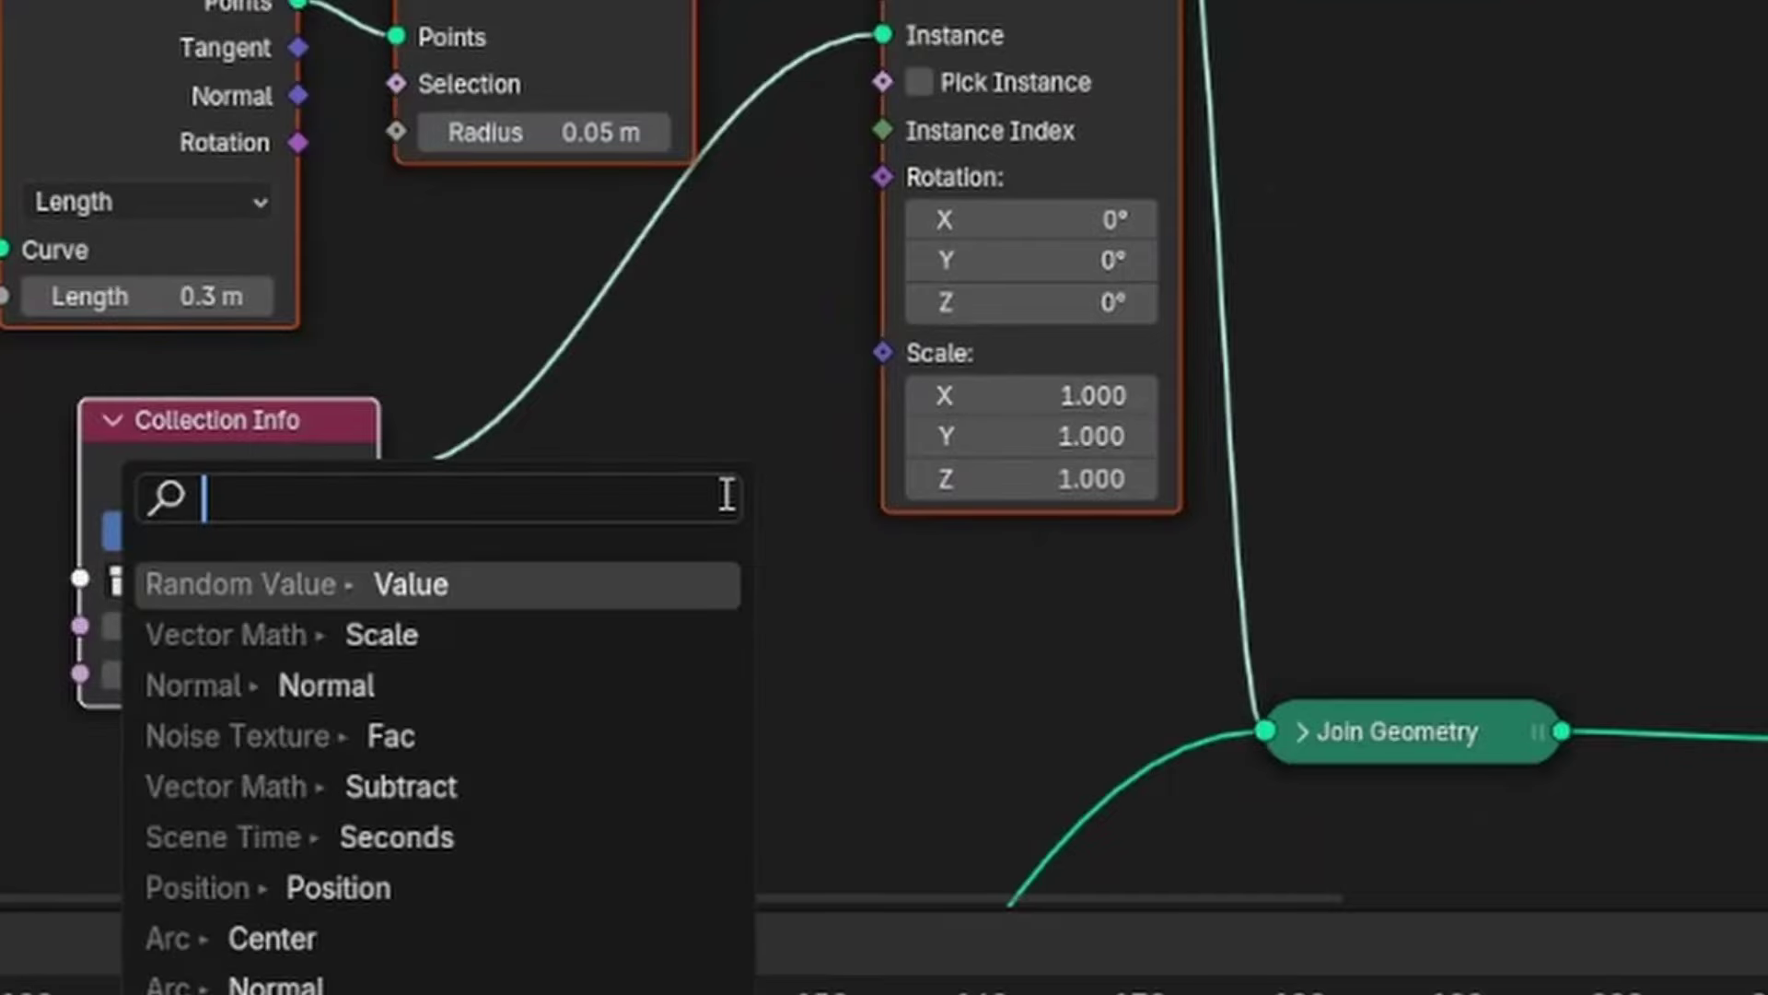
{"action": "type", "text": "rand"}
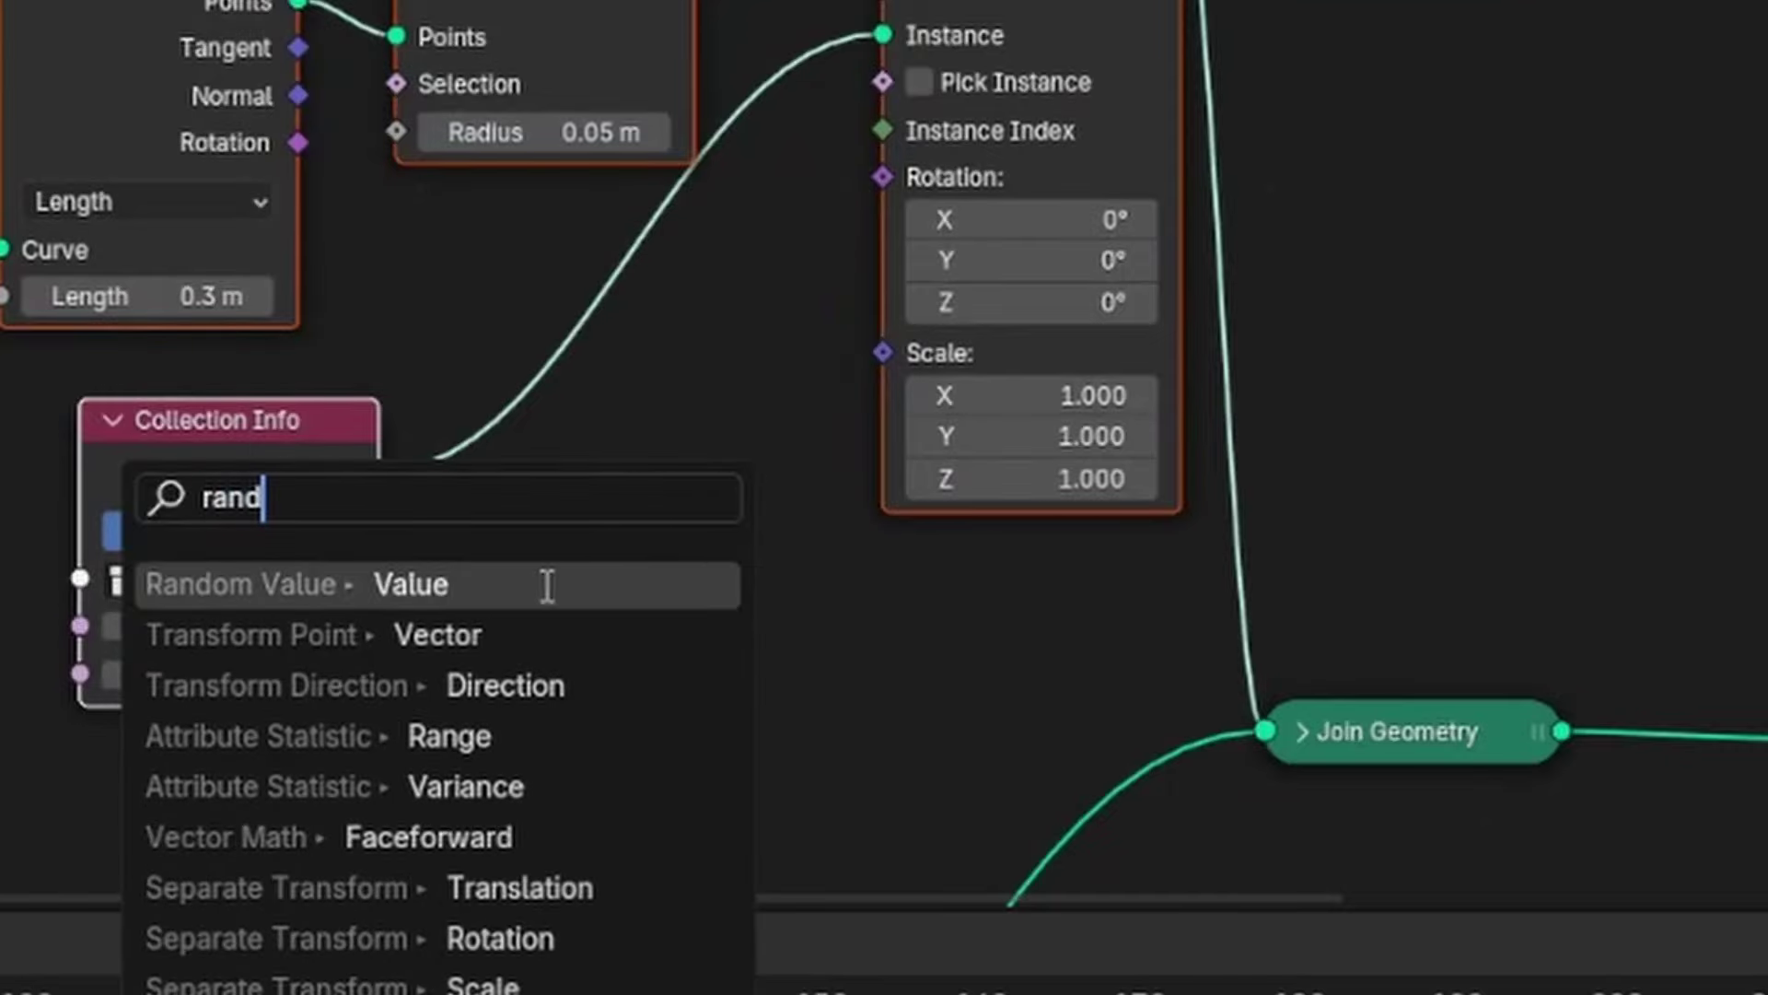
{"action": "left_click", "coordinate": [547, 586]}
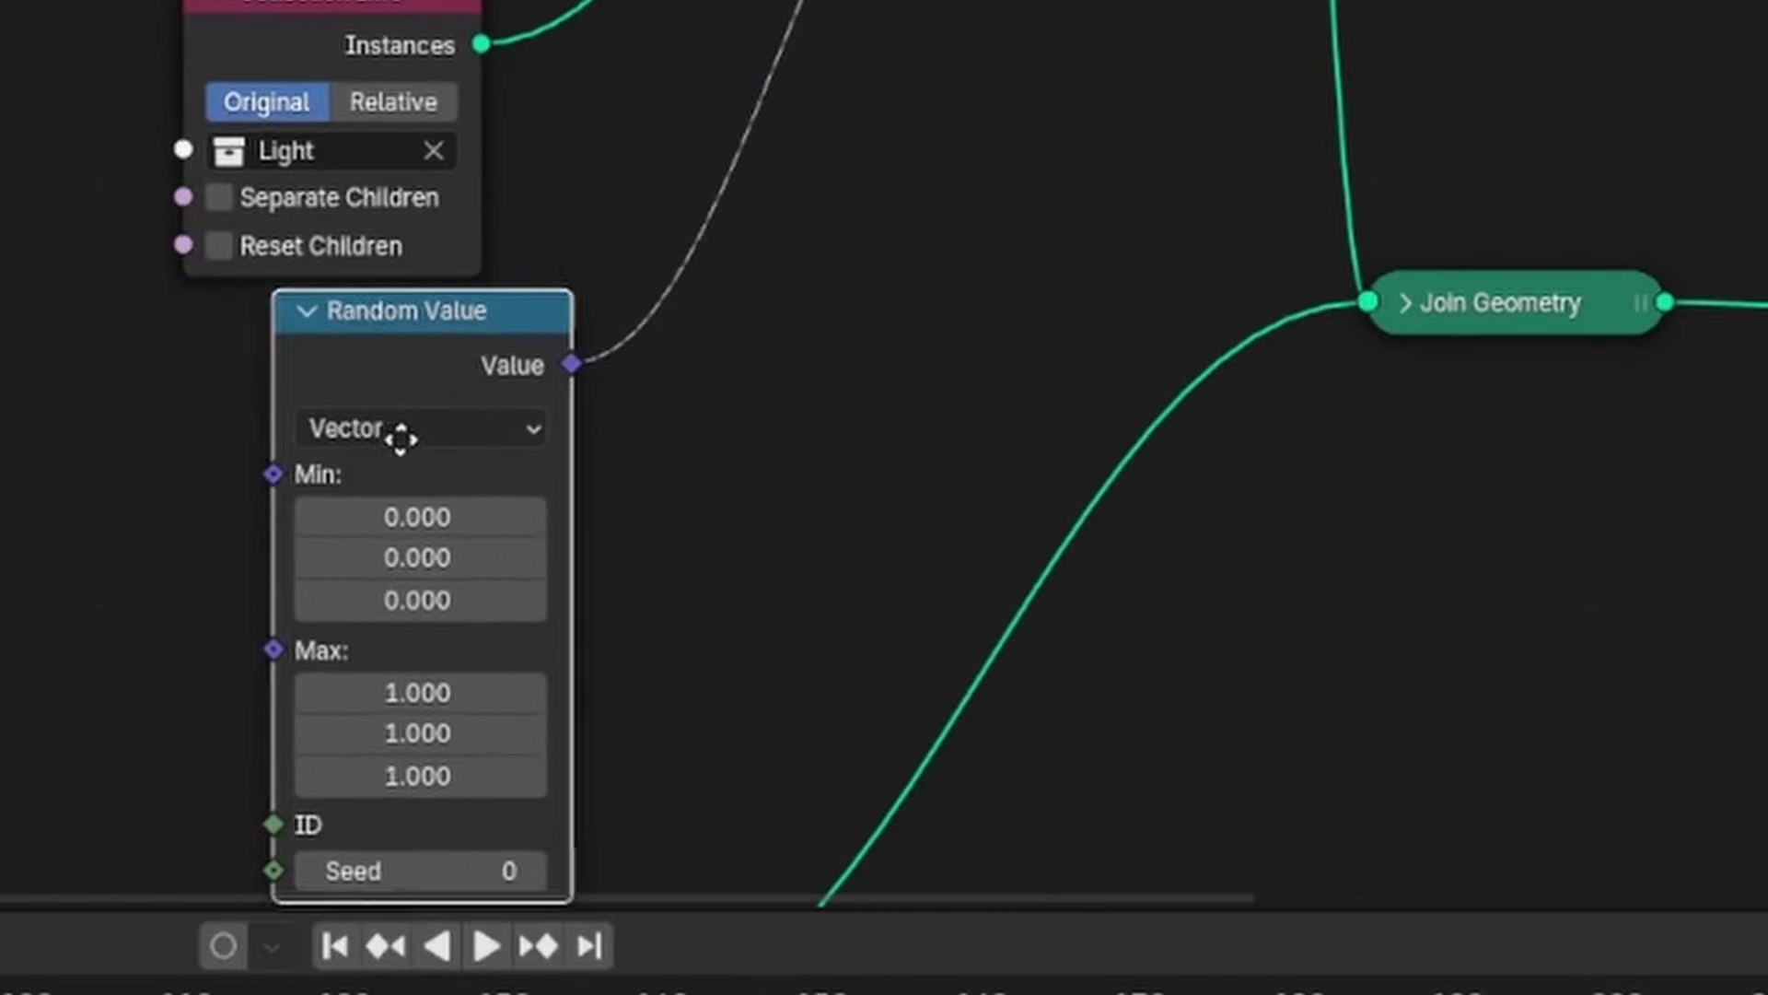
{"action": "left_click", "coordinate": [304, 446]}
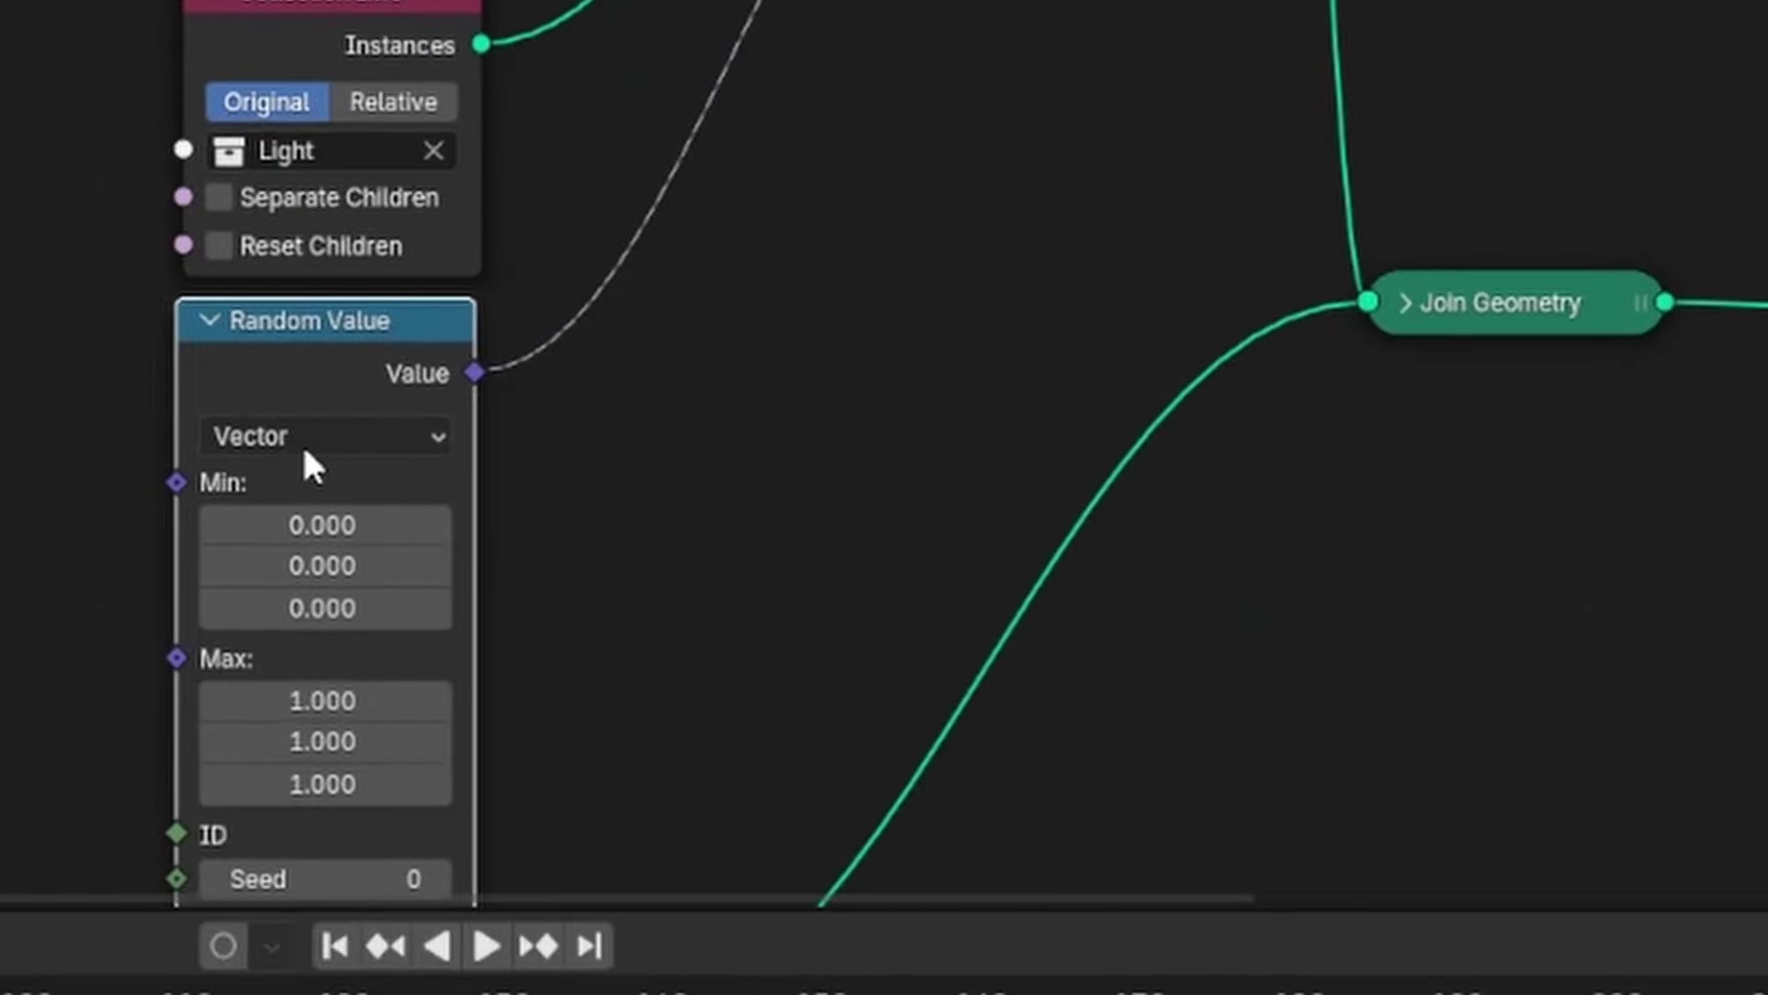
{"action": "middle_click_drag", "start_coordinate": [467, 472], "coordinate": [568, 282]}
Set the Random Value minimum to -1.790, -1.490, -5.030 and its maximum Z to 12.090 to vary the lights' rotation.
{"action": "left_click_drag", "start_coordinate": [425, 335], "coordinate": [552, 336]}
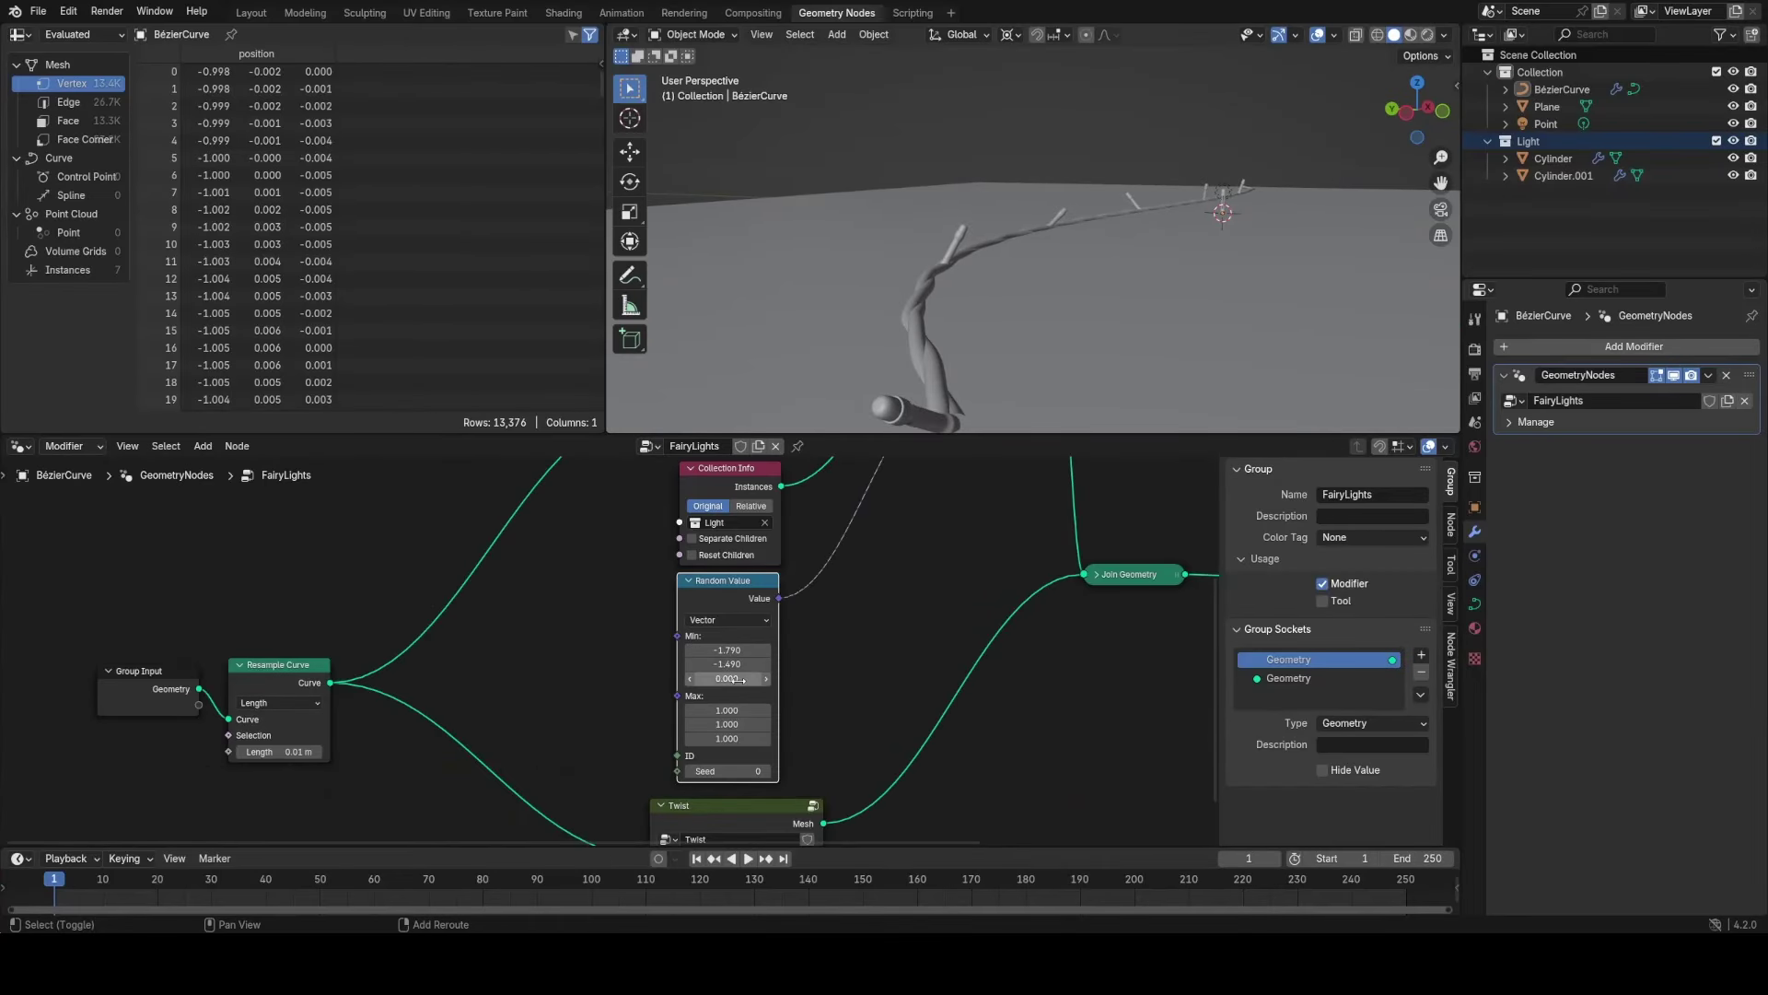
{"action": "left_click_drag", "start_coordinate": [728, 678], "coordinate": [691, 678]}
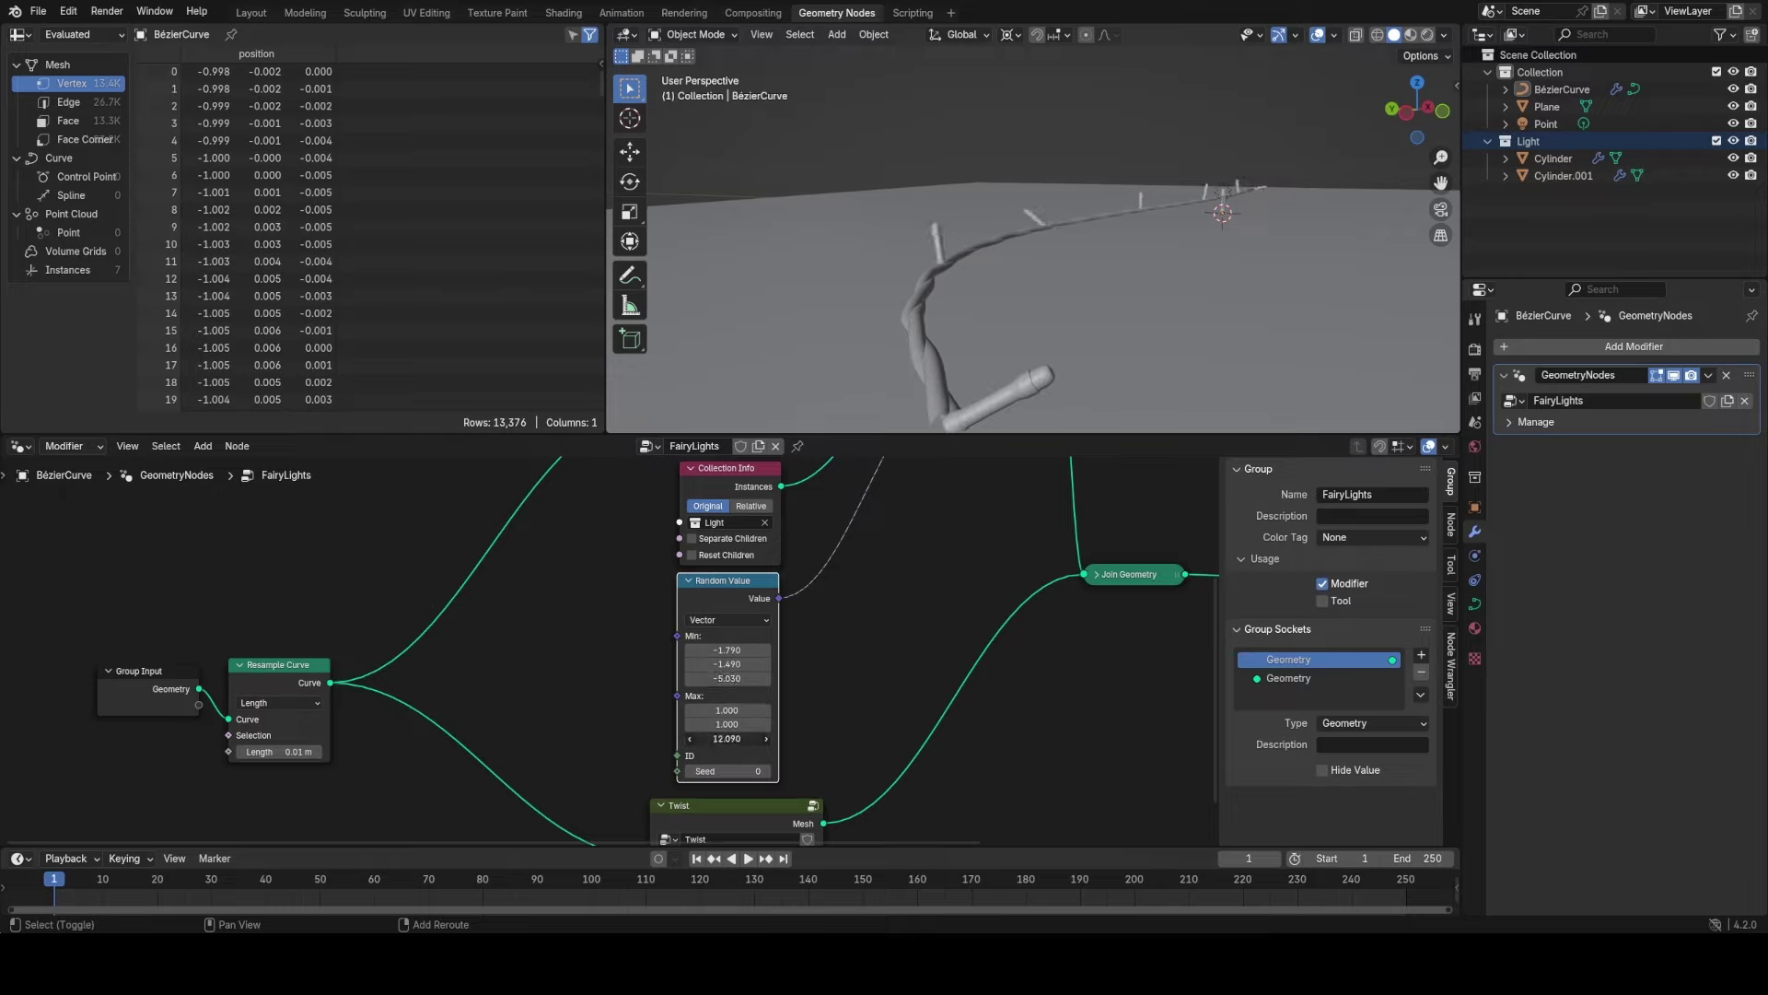
{"action": "middle_click_drag", "start_coordinate": [1133, 387], "coordinate": [1126, 252]}
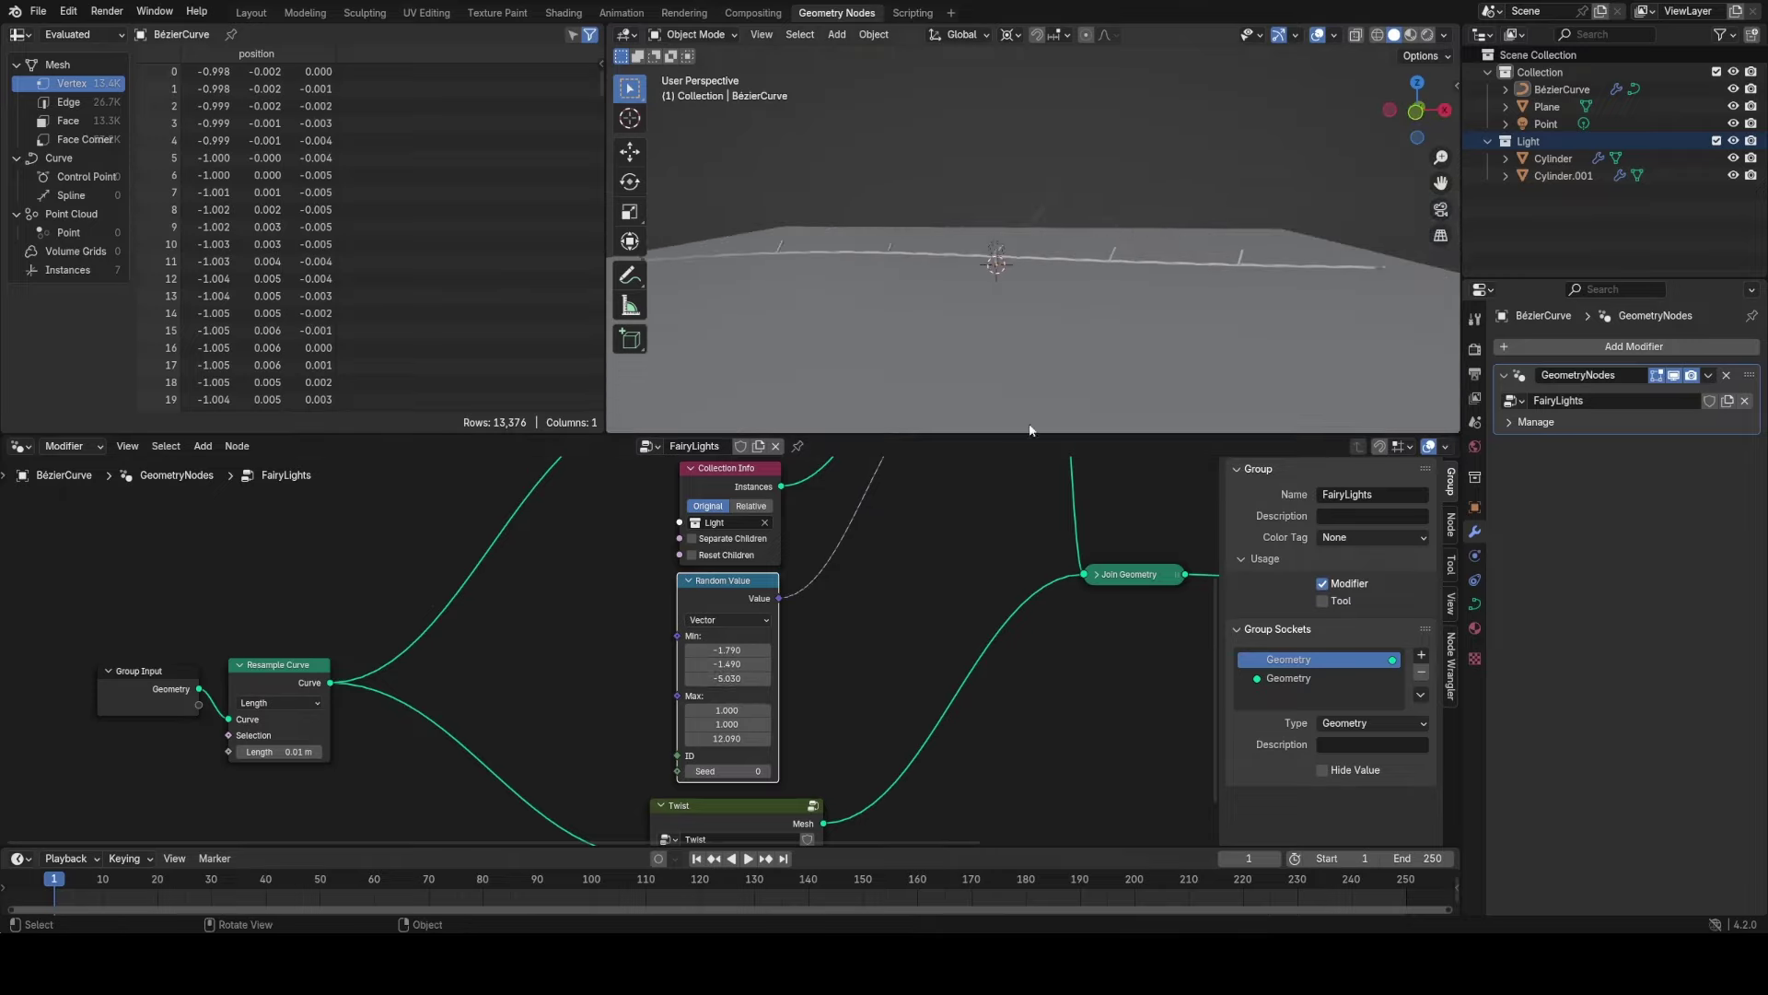
Set the Curve to Points length to 0.2 m and switch the viewport to rendered shading.
{"action": "middle_click_drag", "start_coordinate": [604, 622], "coordinate": [627, 836]}
{"action": "scroll", "coordinate": [691, 642], "scroll_direction": "up", "scroll_amount": 3}
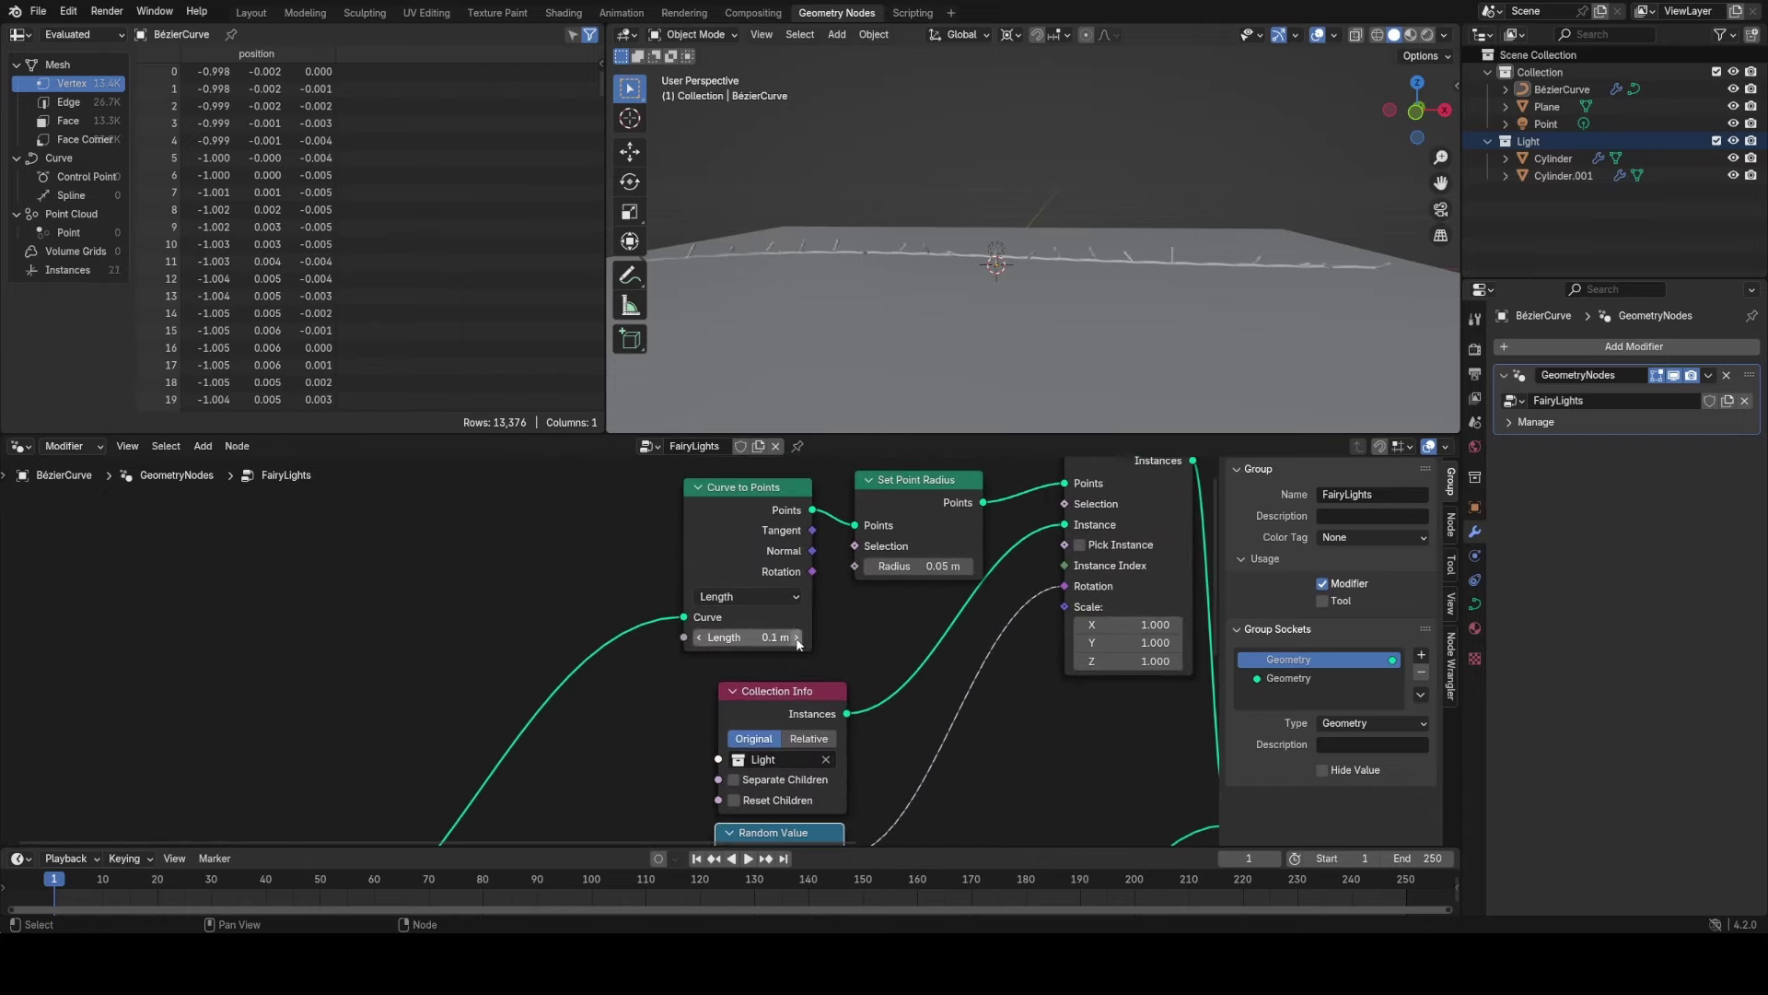
{"action": "mouse_move", "coordinate": [972, 258]}
{"action": "middle_mouse_down"}
{"action": "mouse_move", "coordinate": [1038, 310]}
{"action": "mouse_move", "coordinate": [1113, 193]}
{"action": "mouse_move", "coordinate": [1015, 157]}
{"action": "mouse_move", "coordinate": [997, 262]}
{"action": "middle_mouse_up"}
{"action": "key", "text": "z"}
{"action": "left_click", "coordinate": [1146, 208]}
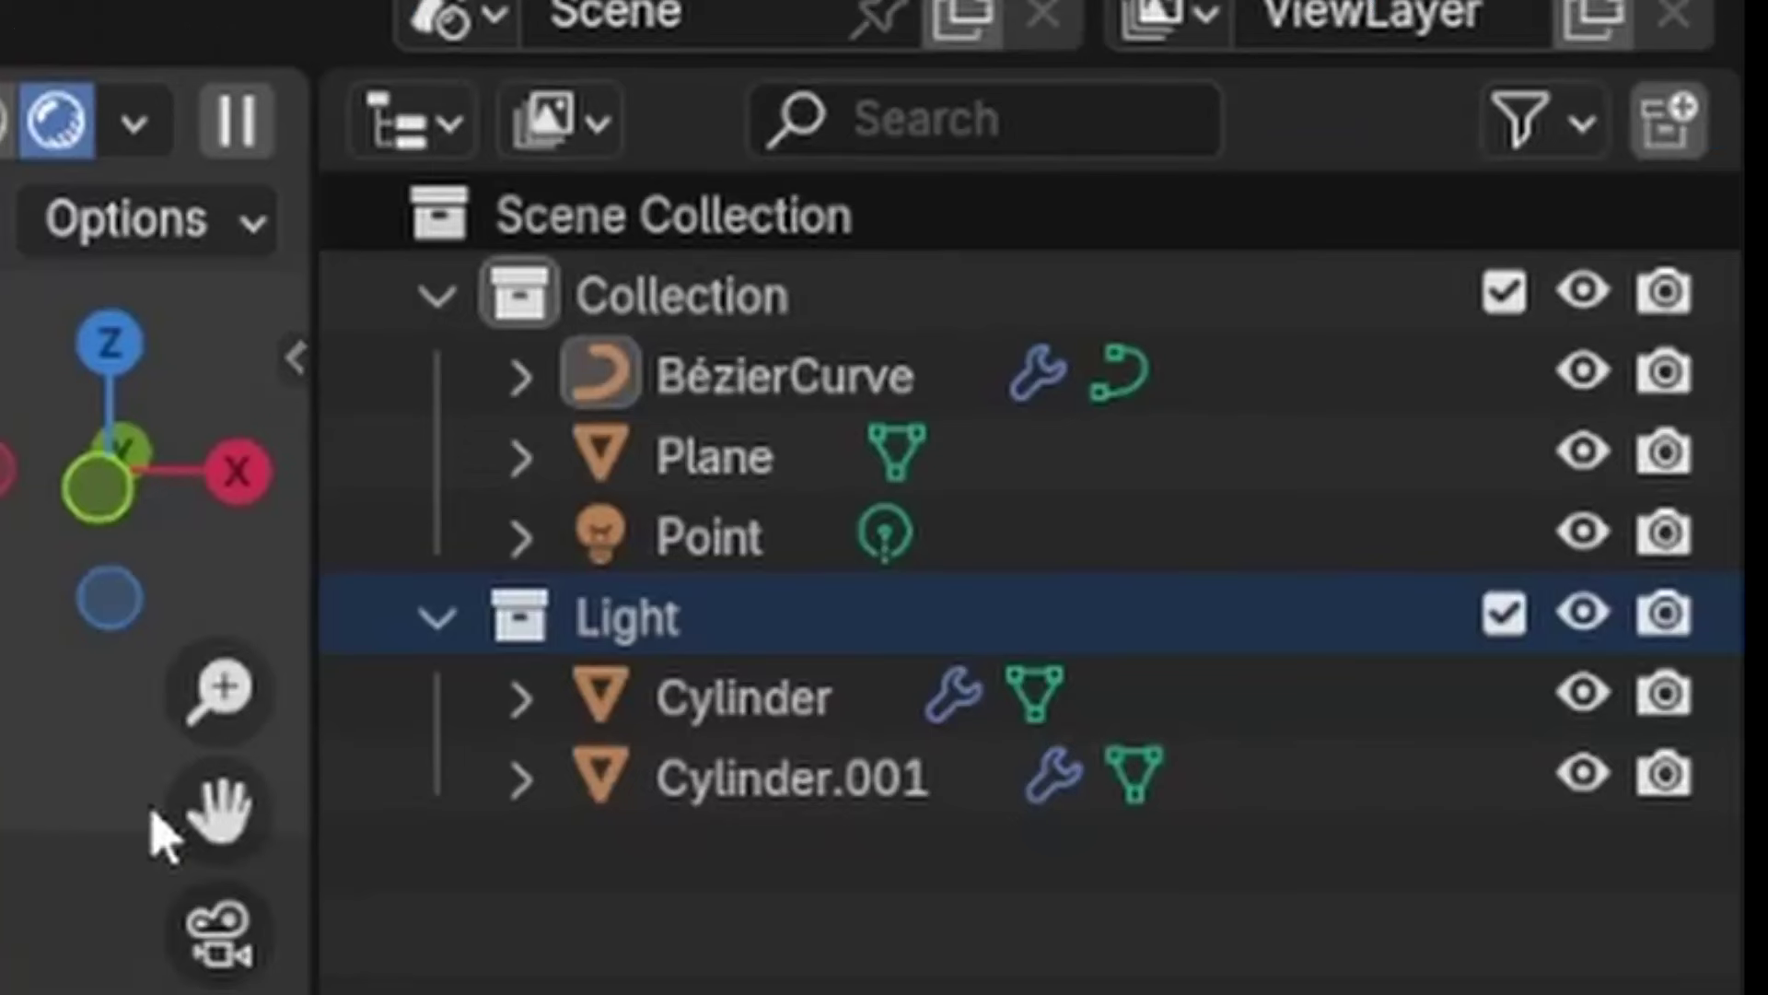
Move the Point light into the Light collection and exclude that collection from the view layer.
{"action": "left_click", "coordinate": [723, 479]}
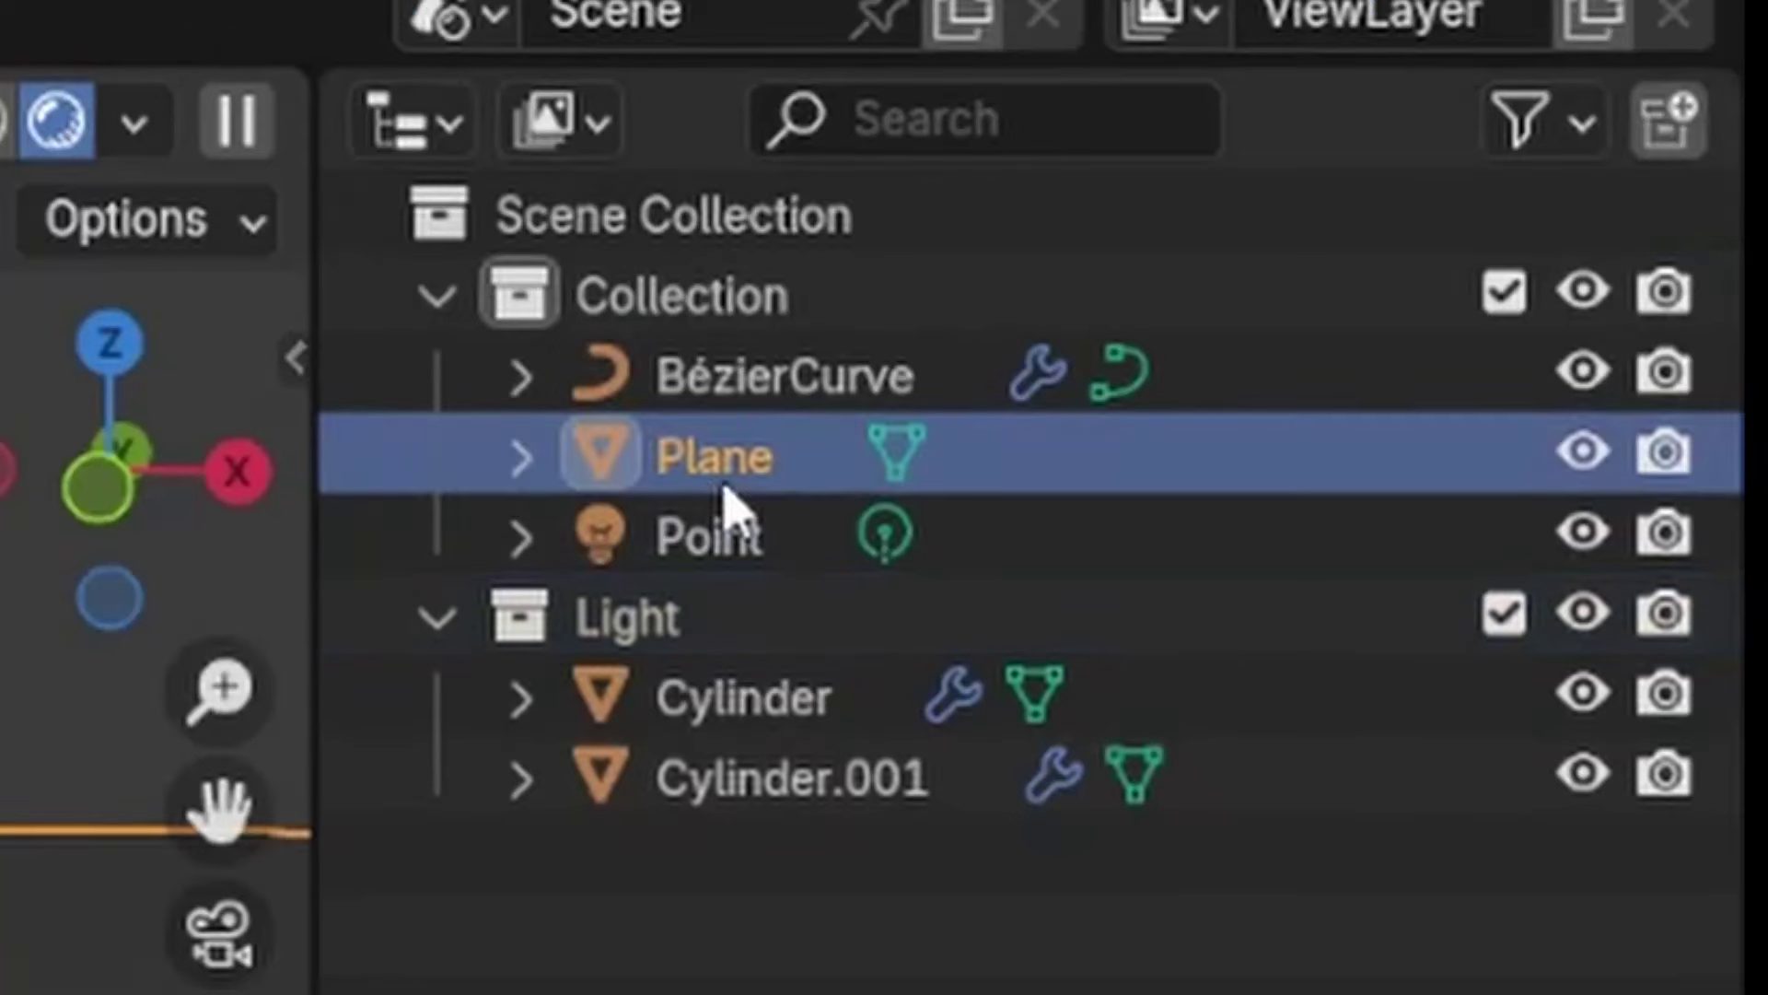
{"action": "left_click", "coordinate": [679, 527]}
{"action": "left_click_drag", "start_coordinate": [678, 526], "coordinate": [838, 619]}
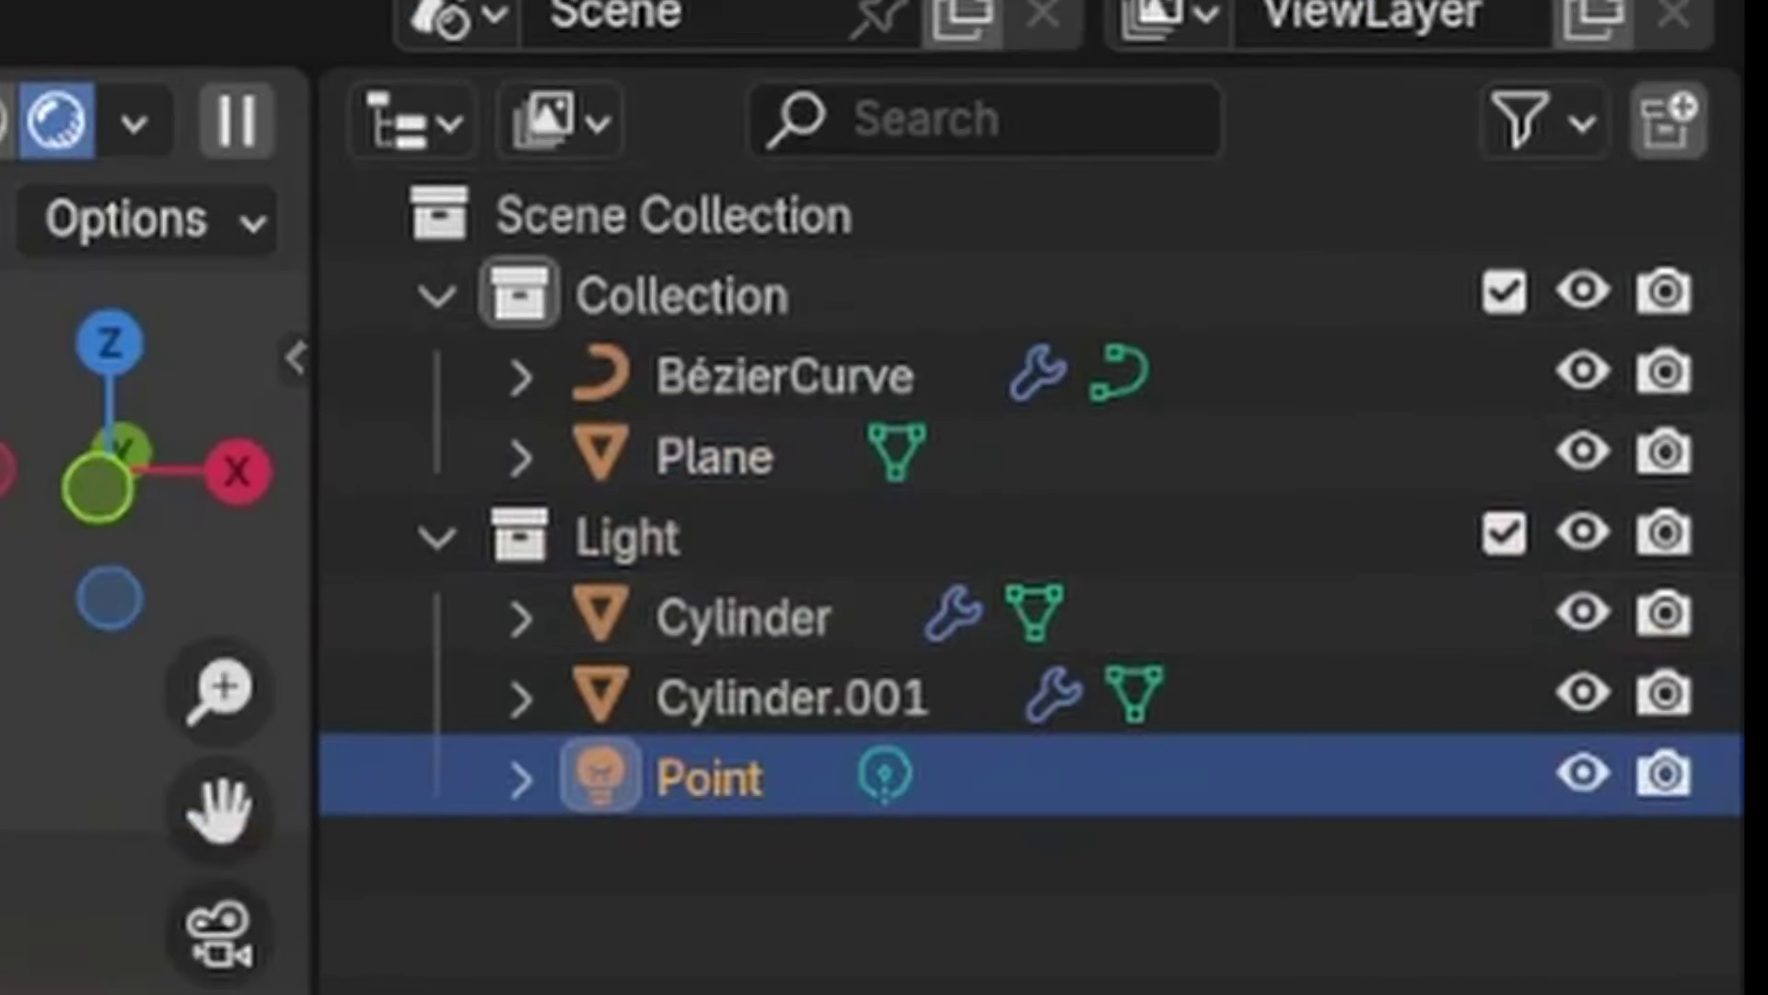
{"action": "middle_click_drag", "start_coordinate": [1052, 208], "coordinate": [1115, 267]}
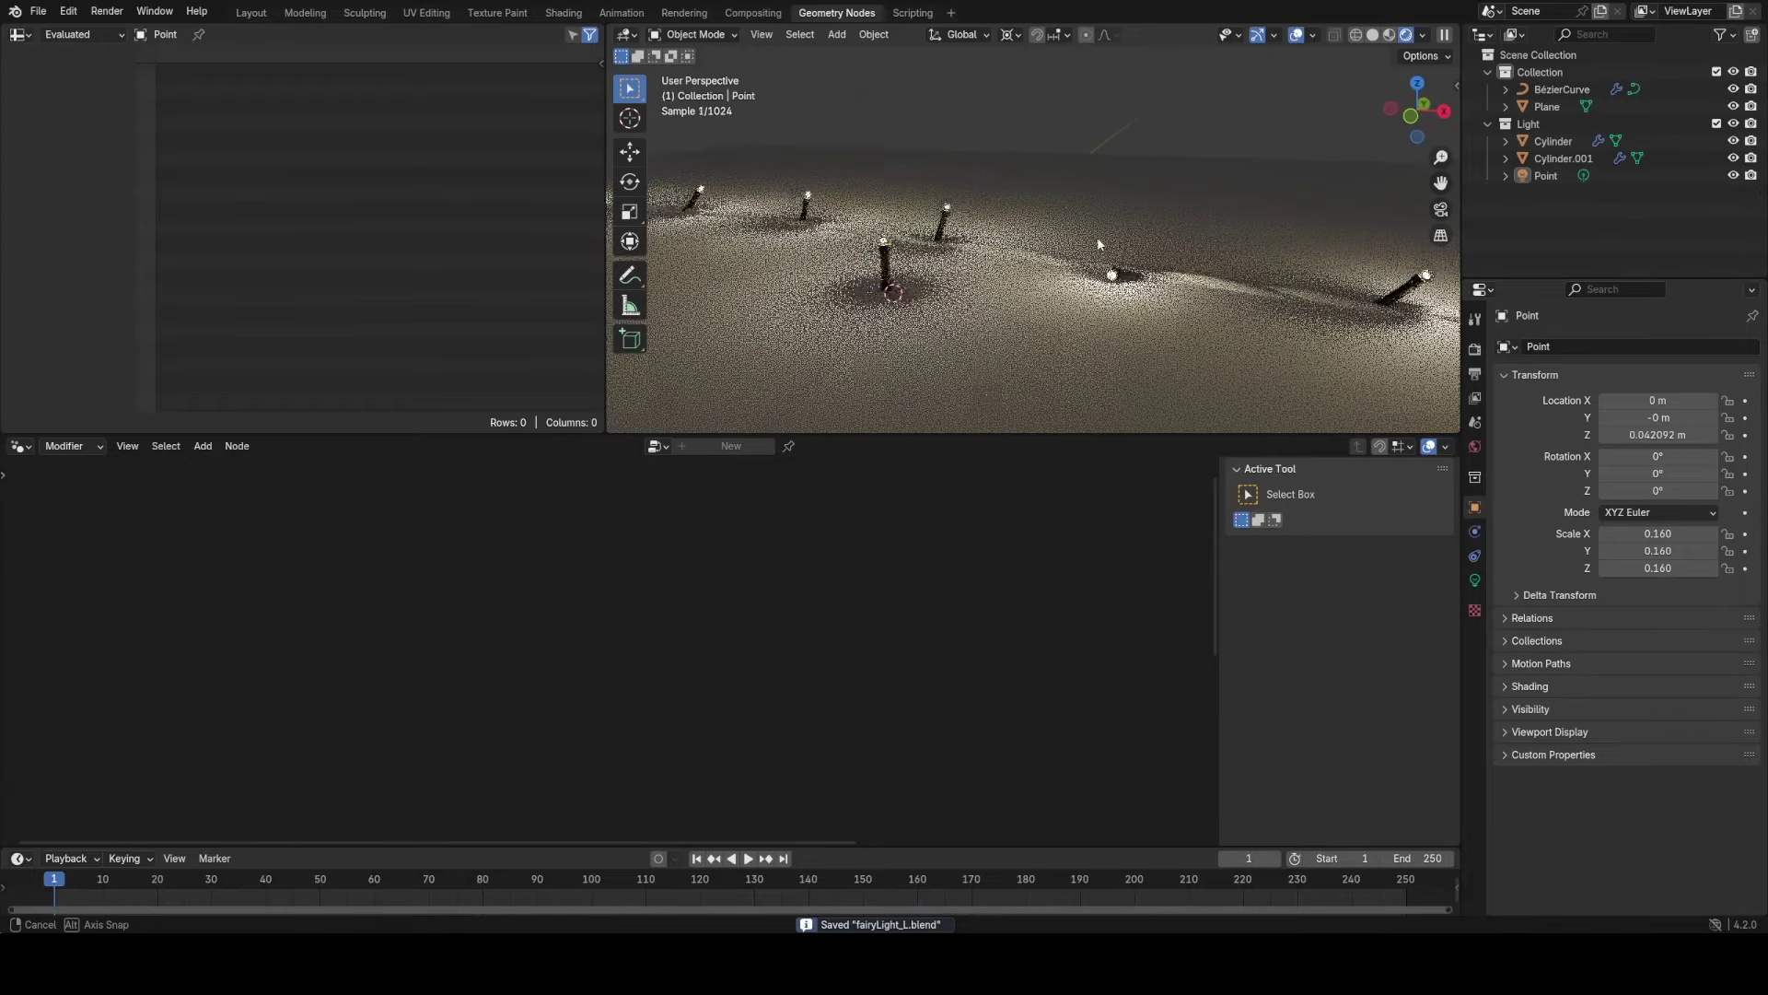
{"action": "left_click", "coordinate": [1716, 124]}
{"action": "middle_click_drag", "start_coordinate": [945, 304], "coordinate": [1106, 320]}
Insert a Set Material node between the curve's Twist group and Join Geometry.
{"action": "left_click", "coordinate": [969, 286]}
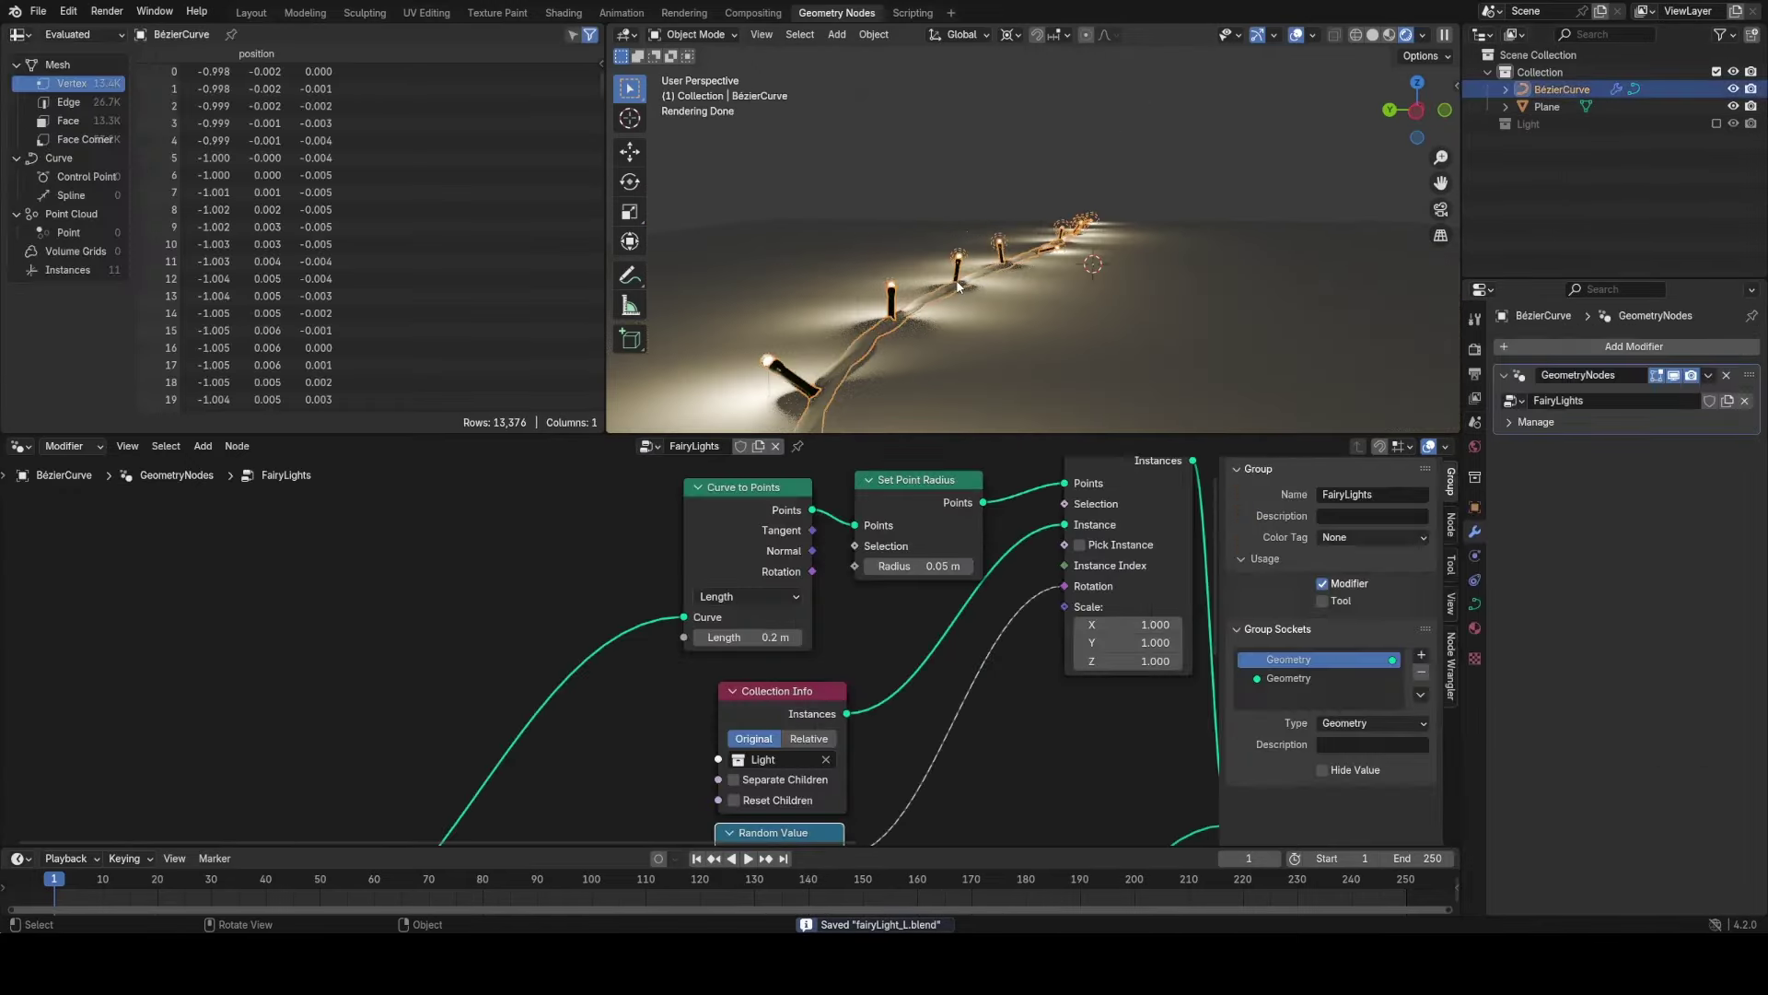
{"action": "scroll", "coordinate": [995, 667], "scroll_direction": "down", "scroll_amount": 3}
{"action": "middle_click_drag", "start_coordinate": [987, 704], "coordinate": [848, 568]}
{"action": "key", "text": "shift+a"}
{"action": "type", "text": "s"}
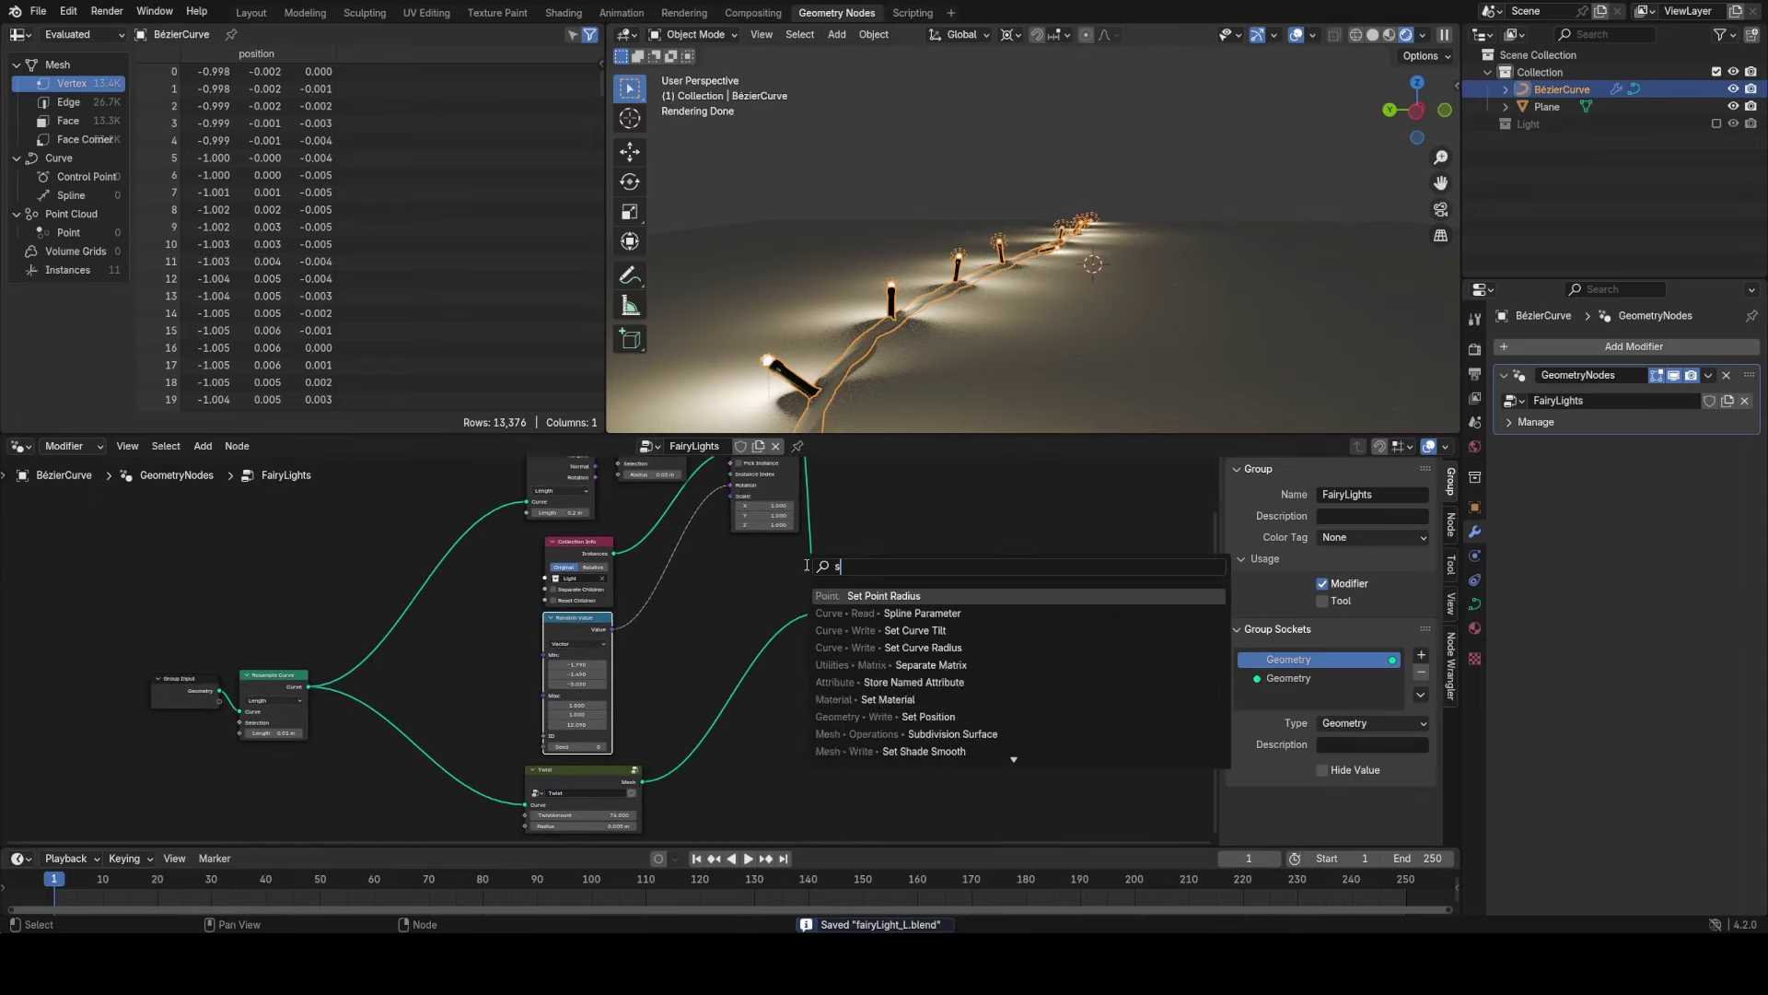
{"action": "type", "text": "et"}
{"action": "key", "text": "Return"}
{"action": "left_click", "coordinate": [753, 690]}
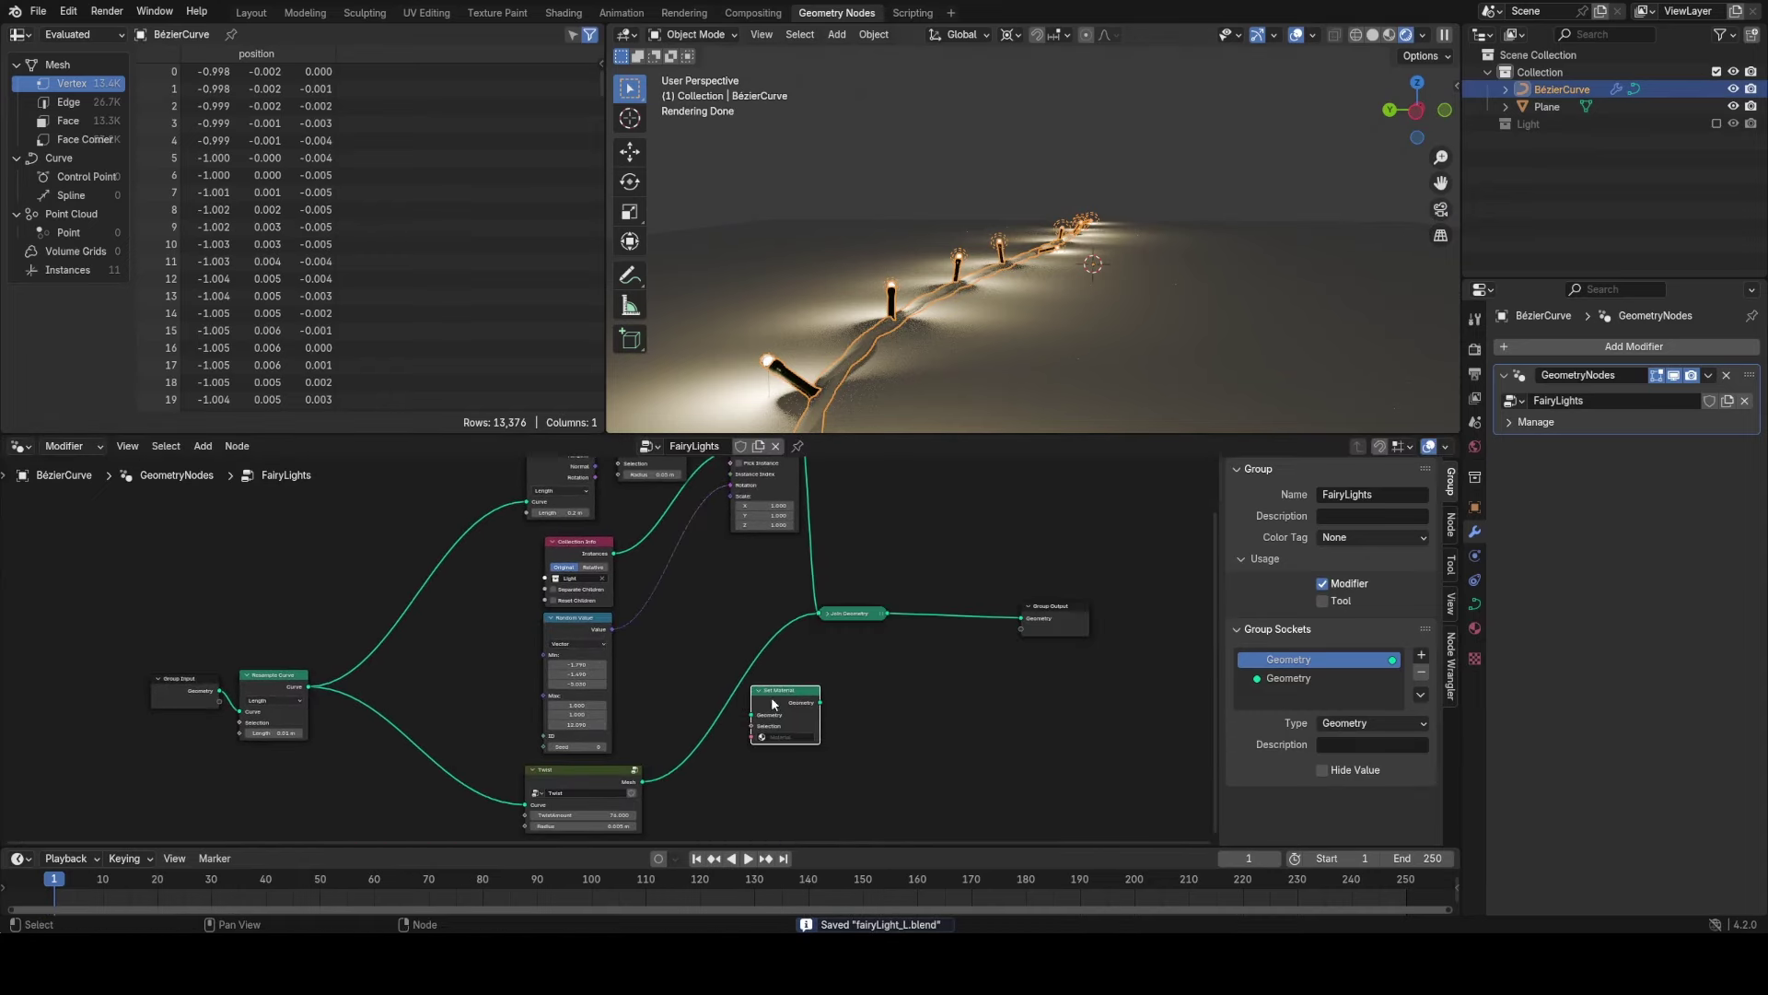
{"action": "left_click_drag", "start_coordinate": [772, 704], "coordinate": [751, 699]}
Assign the Wire material to the cable in the Set Material node.
{"action": "middle_click_drag", "start_coordinate": [754, 739], "coordinate": [916, 597]}
{"action": "scroll", "coordinate": [916, 597], "scroll_direction": "up", "scroll_amount": 4}
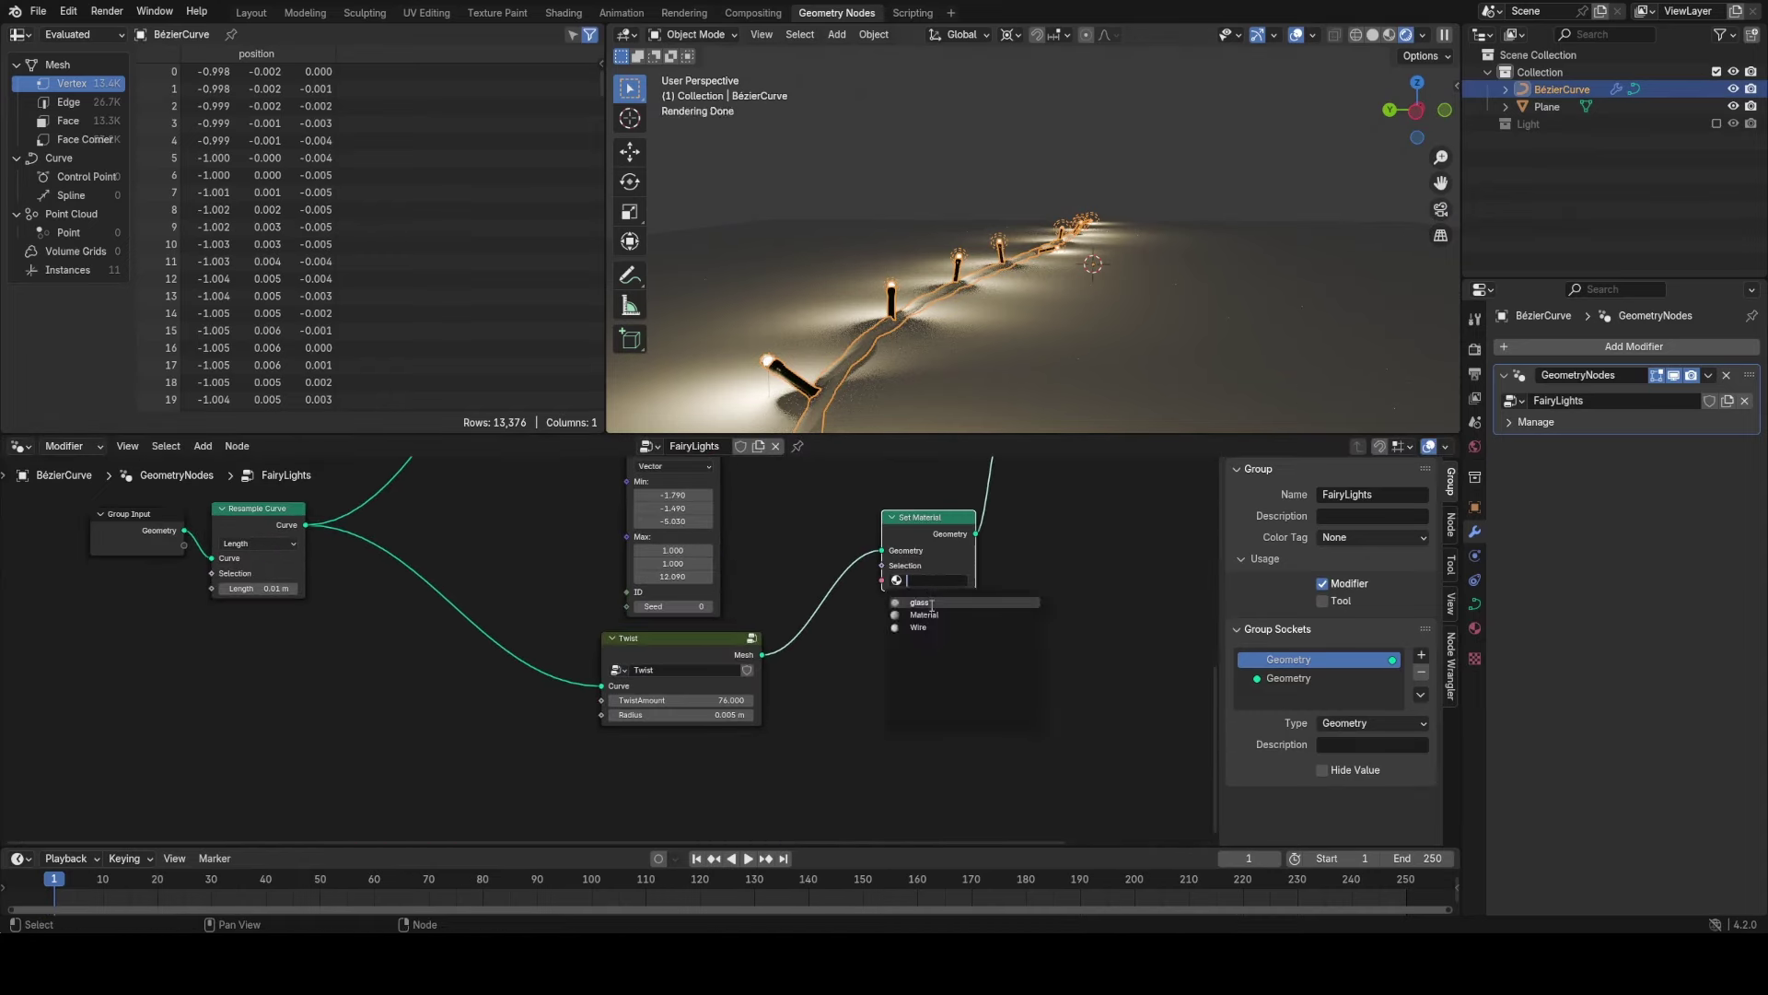
{"action": "left_click", "coordinate": [936, 627]}
{"action": "middle_click_drag", "start_coordinate": [998, 529], "coordinate": [964, 588]}
{"action": "scroll", "coordinate": [1102, 313], "scroll_direction": "up", "scroll_amount": 4}
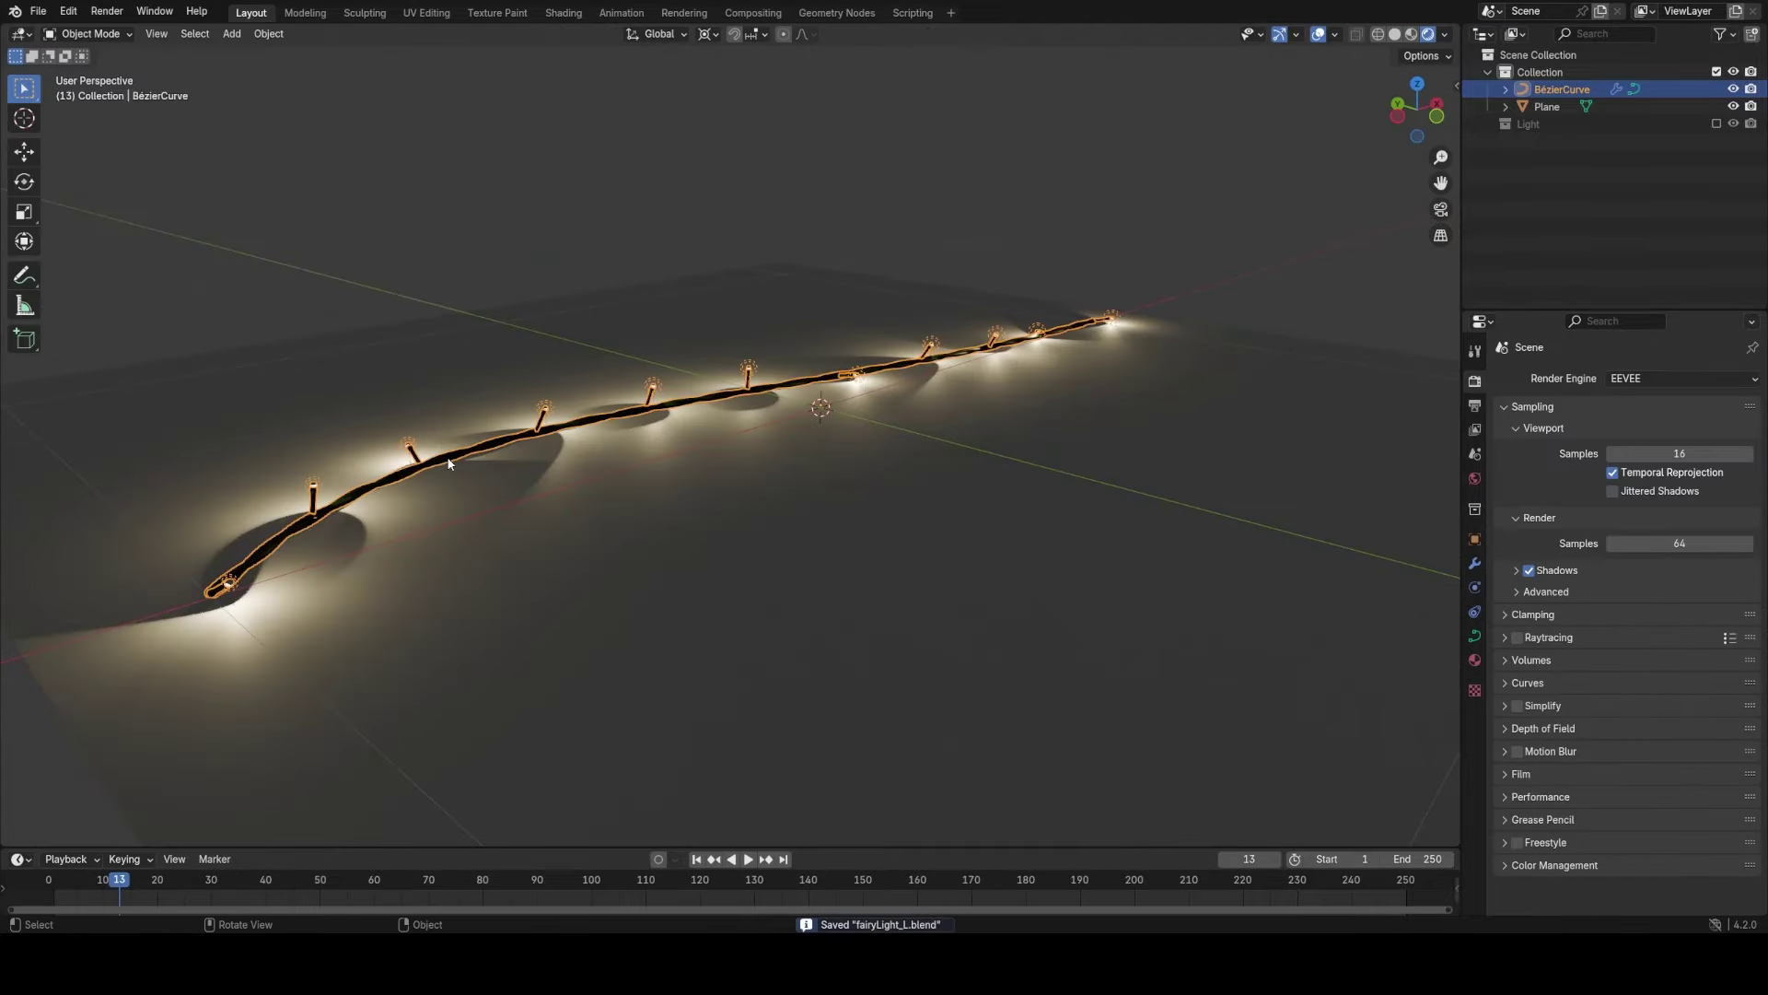
Subdivide the Bézier curve in Edit Mode and move its new middle control point within the horizontal plane to bend the cable.
{"action": "key", "text": "Tab"}
{"action": "middle_click_drag", "start_coordinate": [700, 433], "coordinate": [743, 408]}
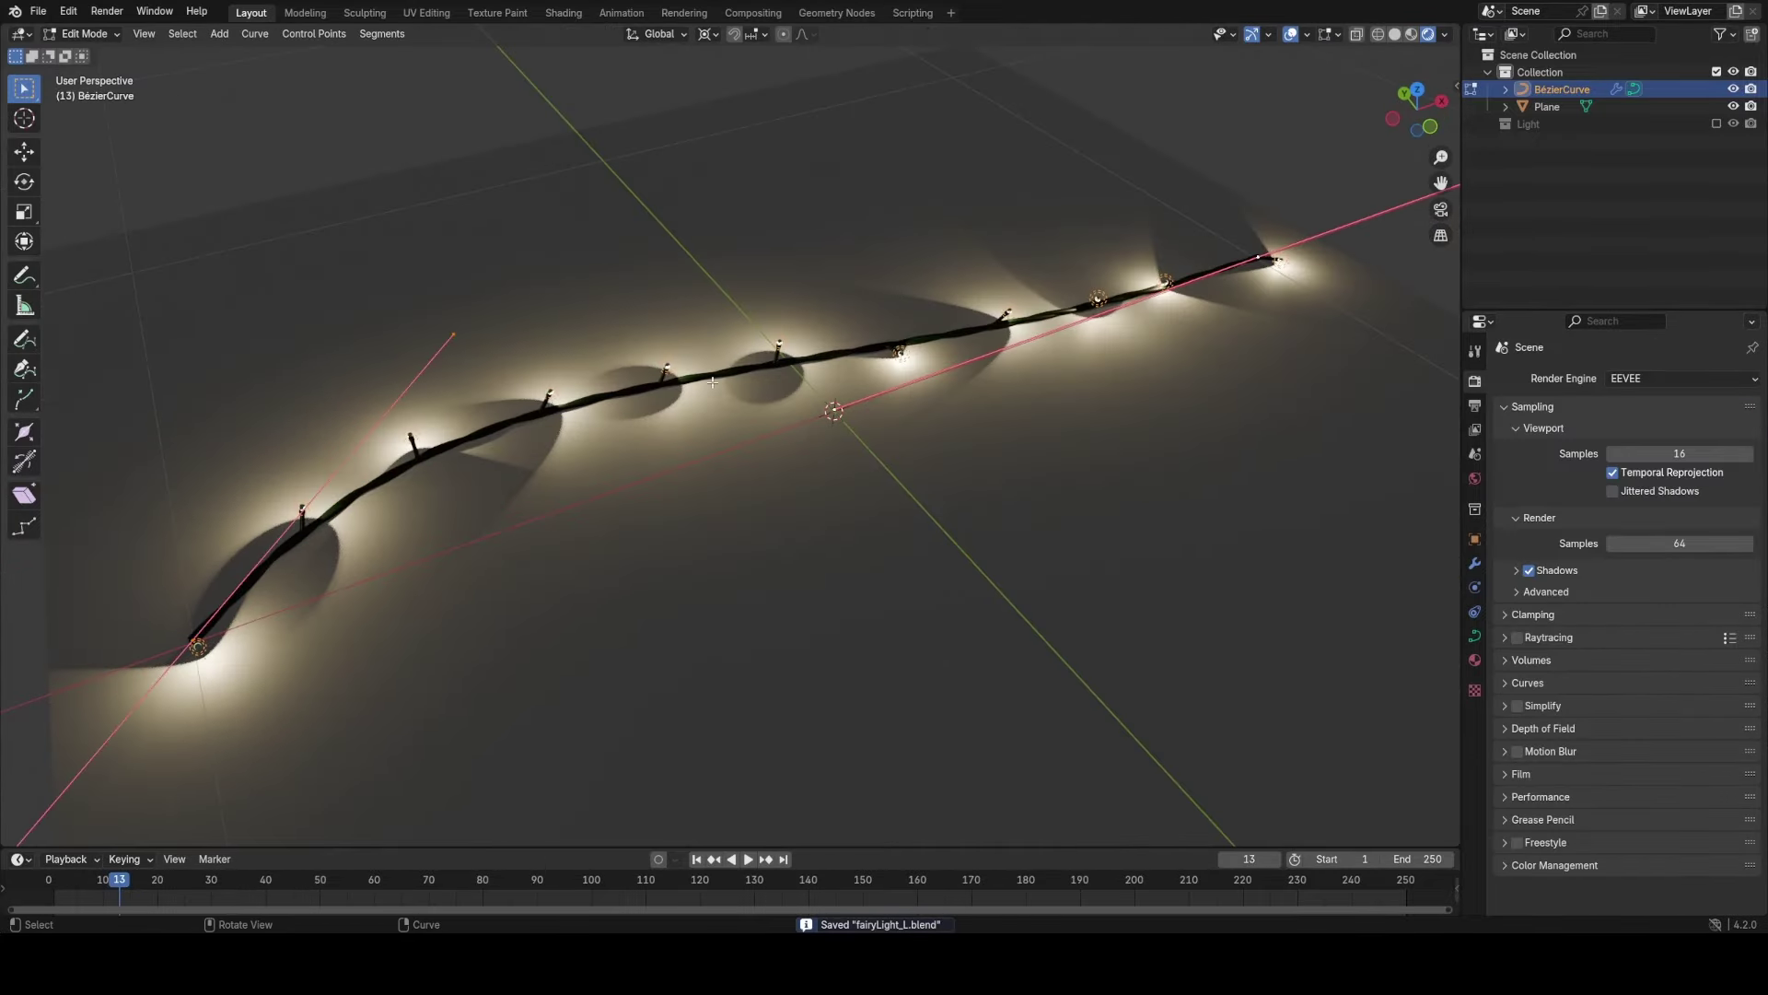
{"action": "right_click", "coordinate": [713, 381]}
{"action": "left_click", "coordinate": [711, 379]}
{"action": "key", "text": "g"}
{"action": "key", "text": "shift+z"}
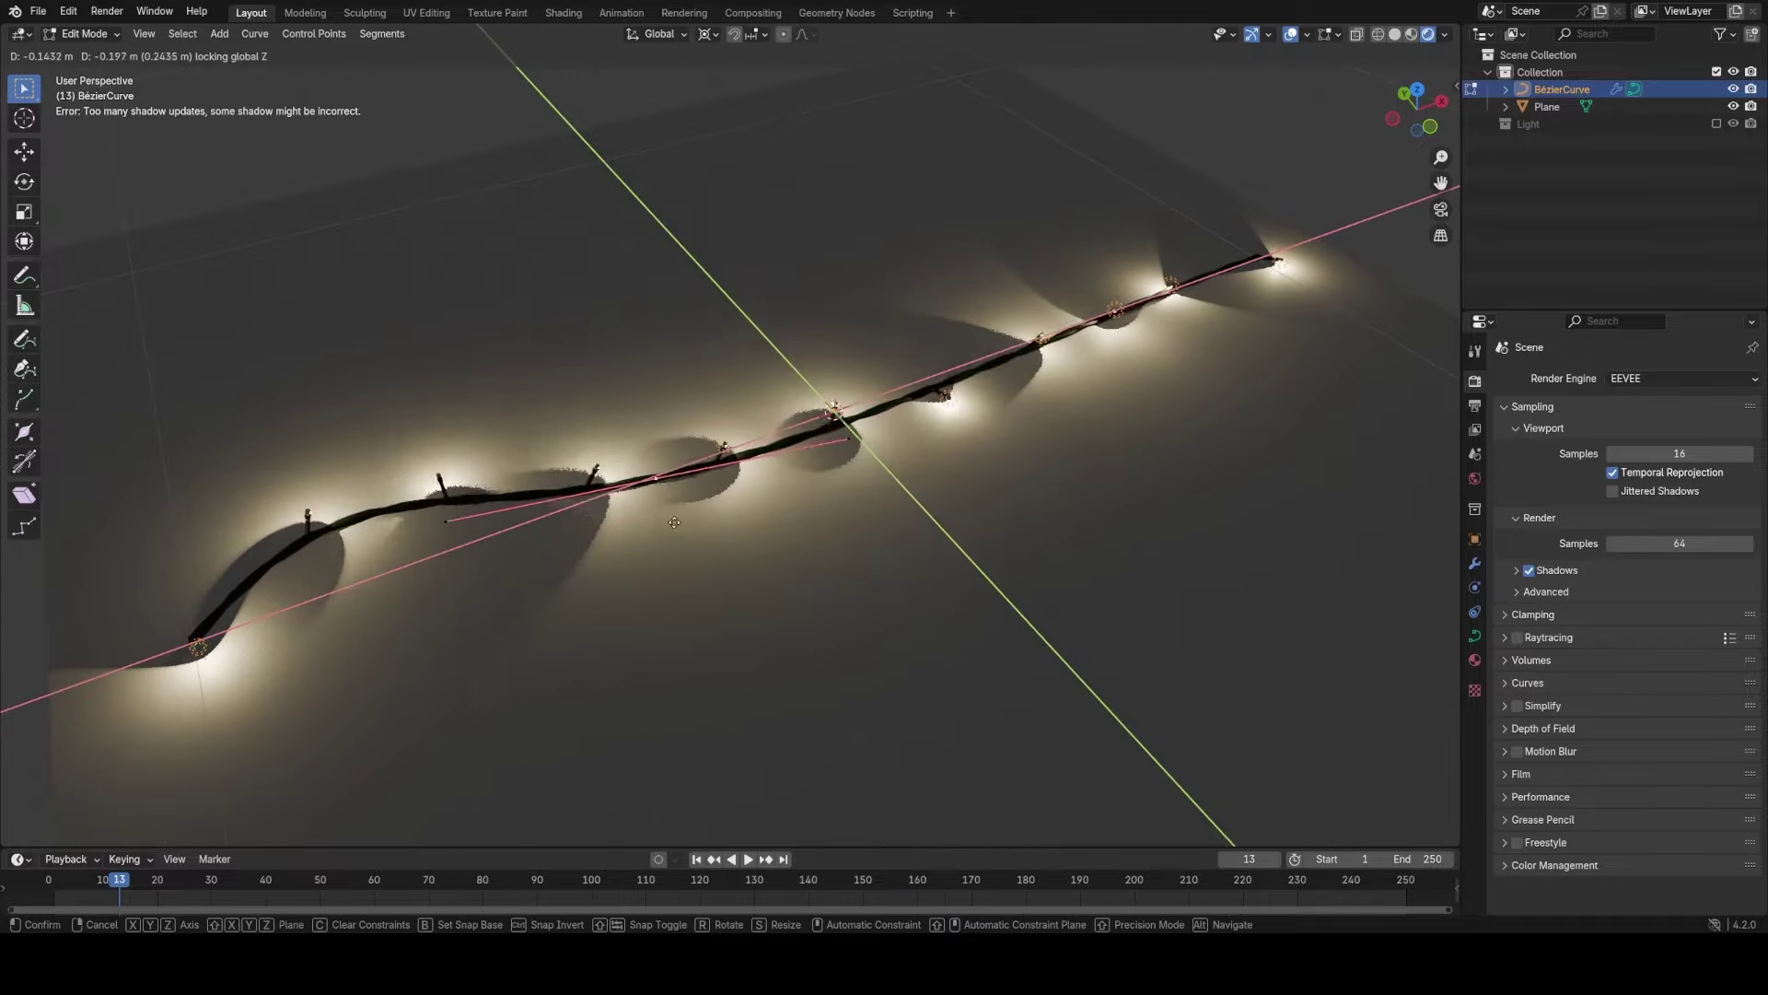
{"action": "left_click", "coordinate": [649, 575]}
Rotate the middle control point around Z to shape the cable's bend, and return to Object Mode.
{"action": "key", "text": "r"}
{"action": "key", "text": "z"}
{"action": "left_click", "coordinate": [907, 589]}
{"action": "key", "text": "Tab"}
{"action": "middle_click_drag", "start_coordinate": [907, 586], "coordinate": [896, 436]}
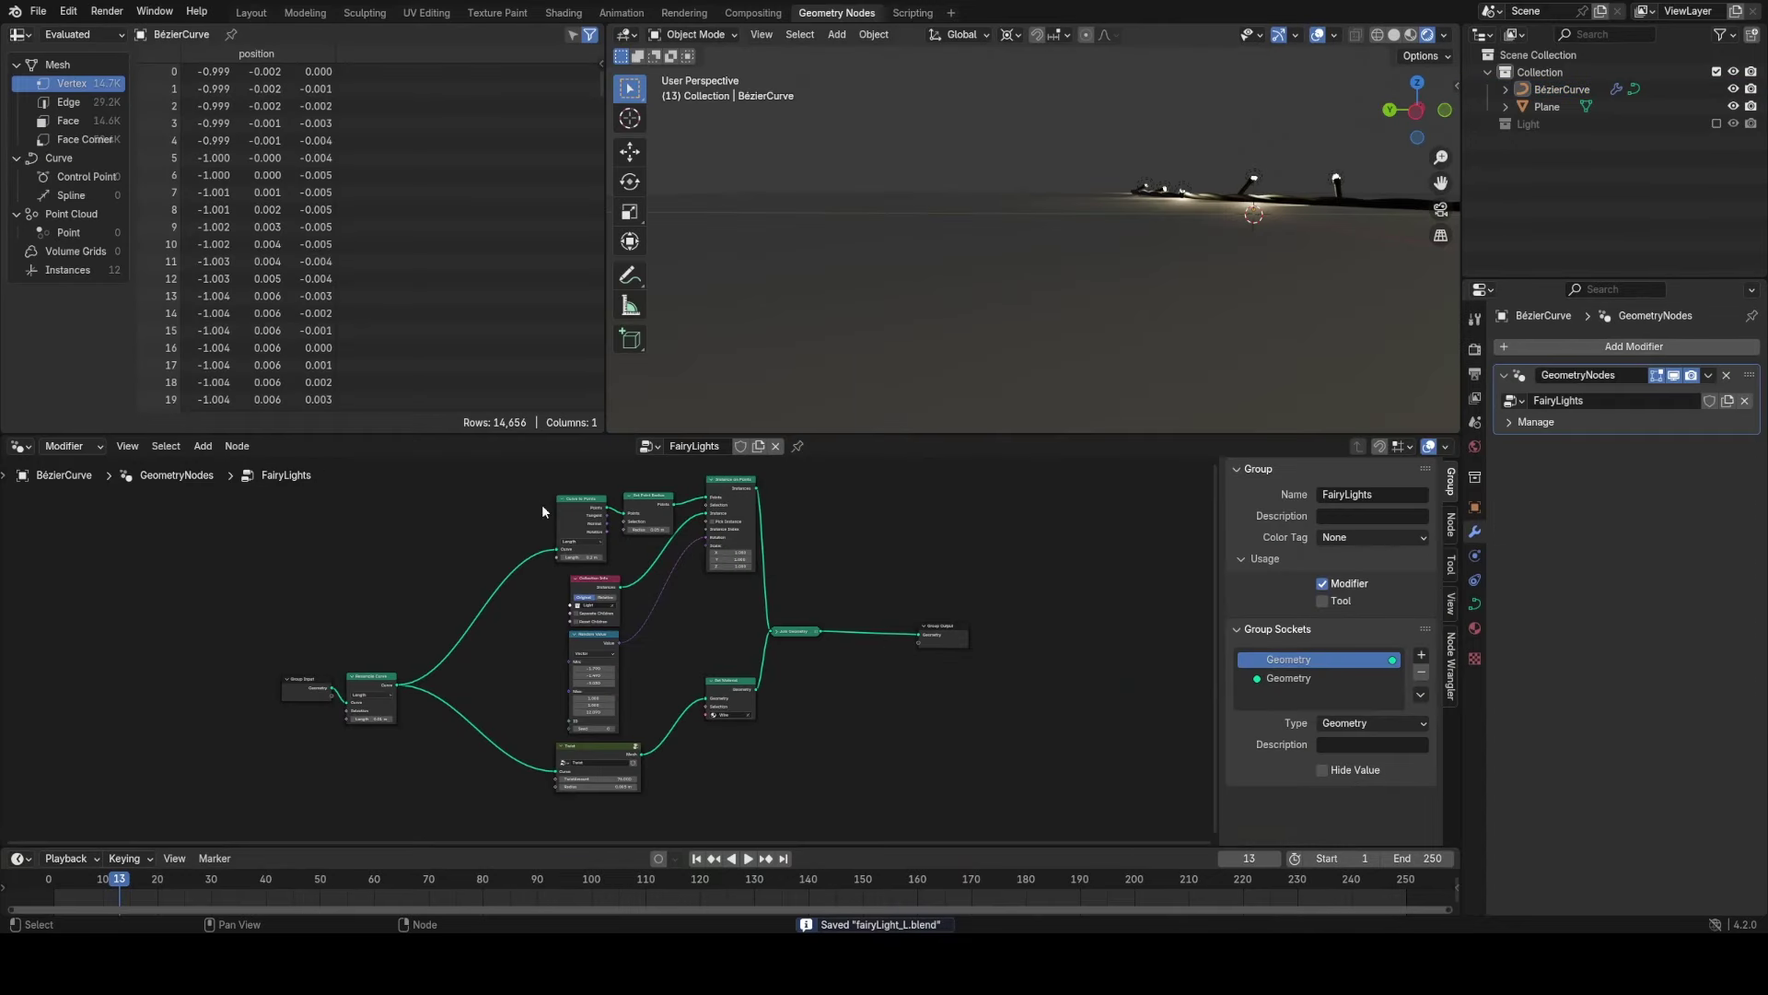
Group the light-instancing nodes into one node group and name it Lights.
{"action": "left_click_drag", "start_coordinate": [620, 642], "coordinate": [706, 537]}
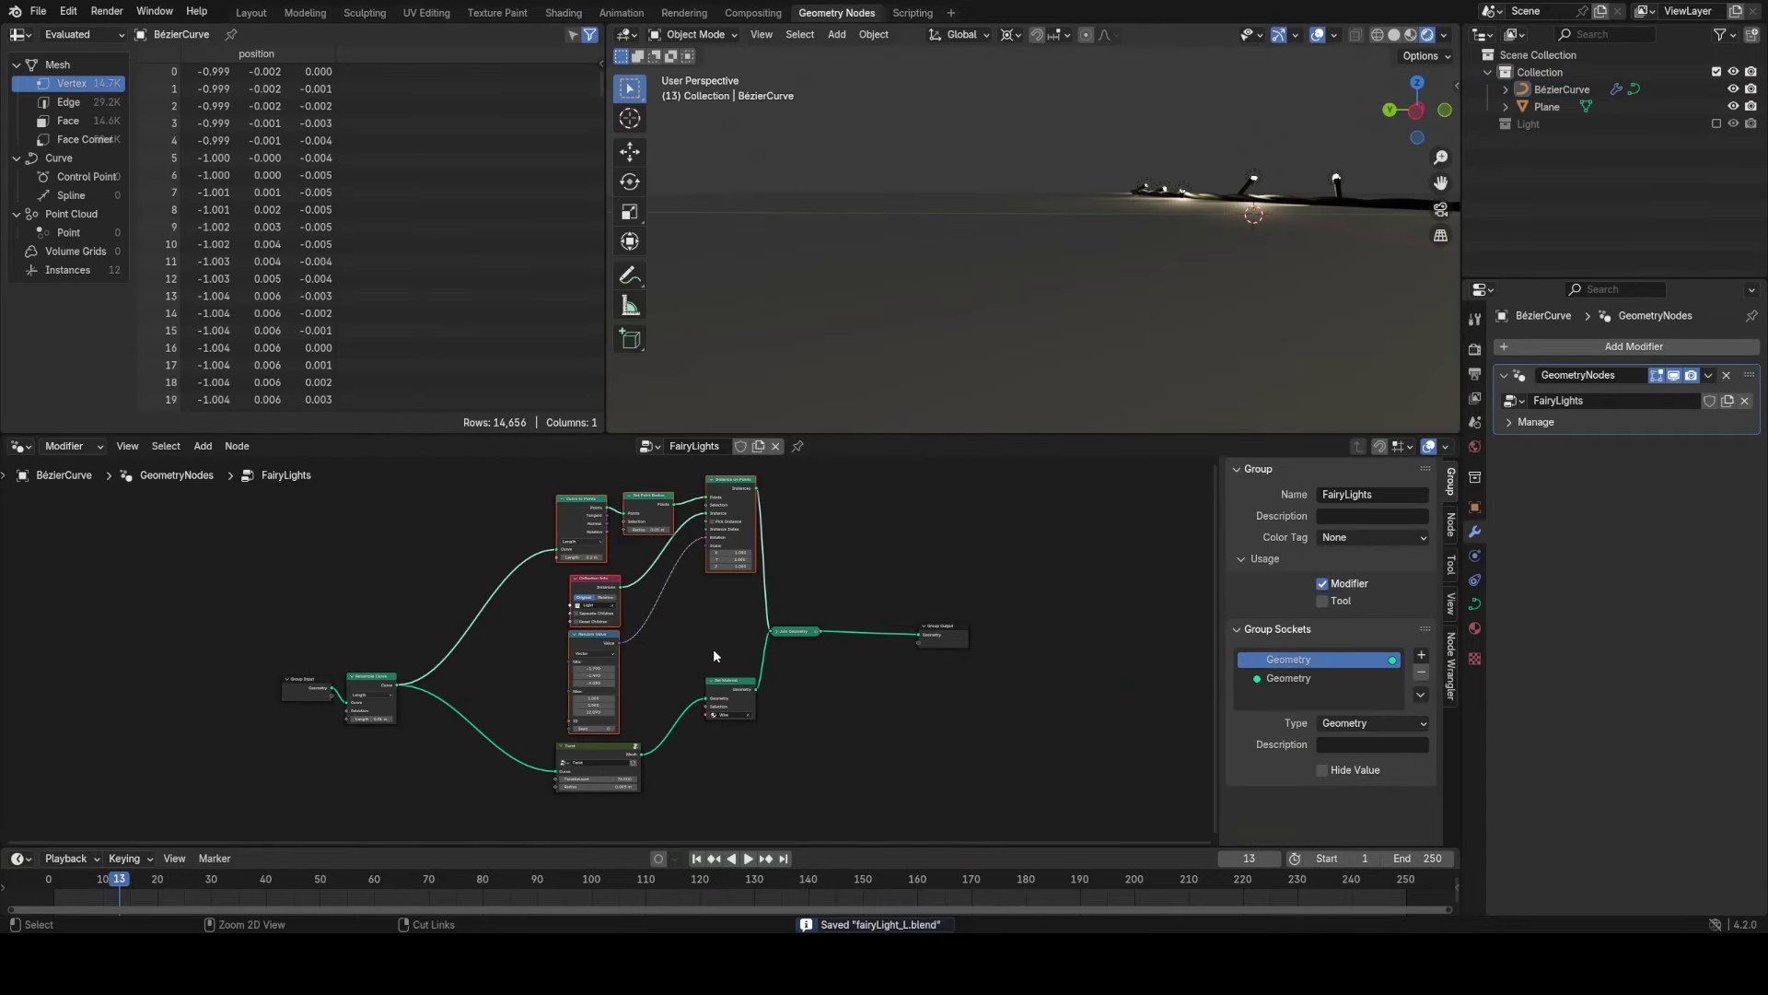
{"action": "key", "text": "ctrl+g"}
{"action": "scroll", "coordinate": [726, 674], "scroll_direction": "up", "scroll_amount": 4}
{"action": "key", "text": "Tab"}
{"action": "scroll", "coordinate": [727, 651], "scroll_direction": "up", "scroll_amount": 2}
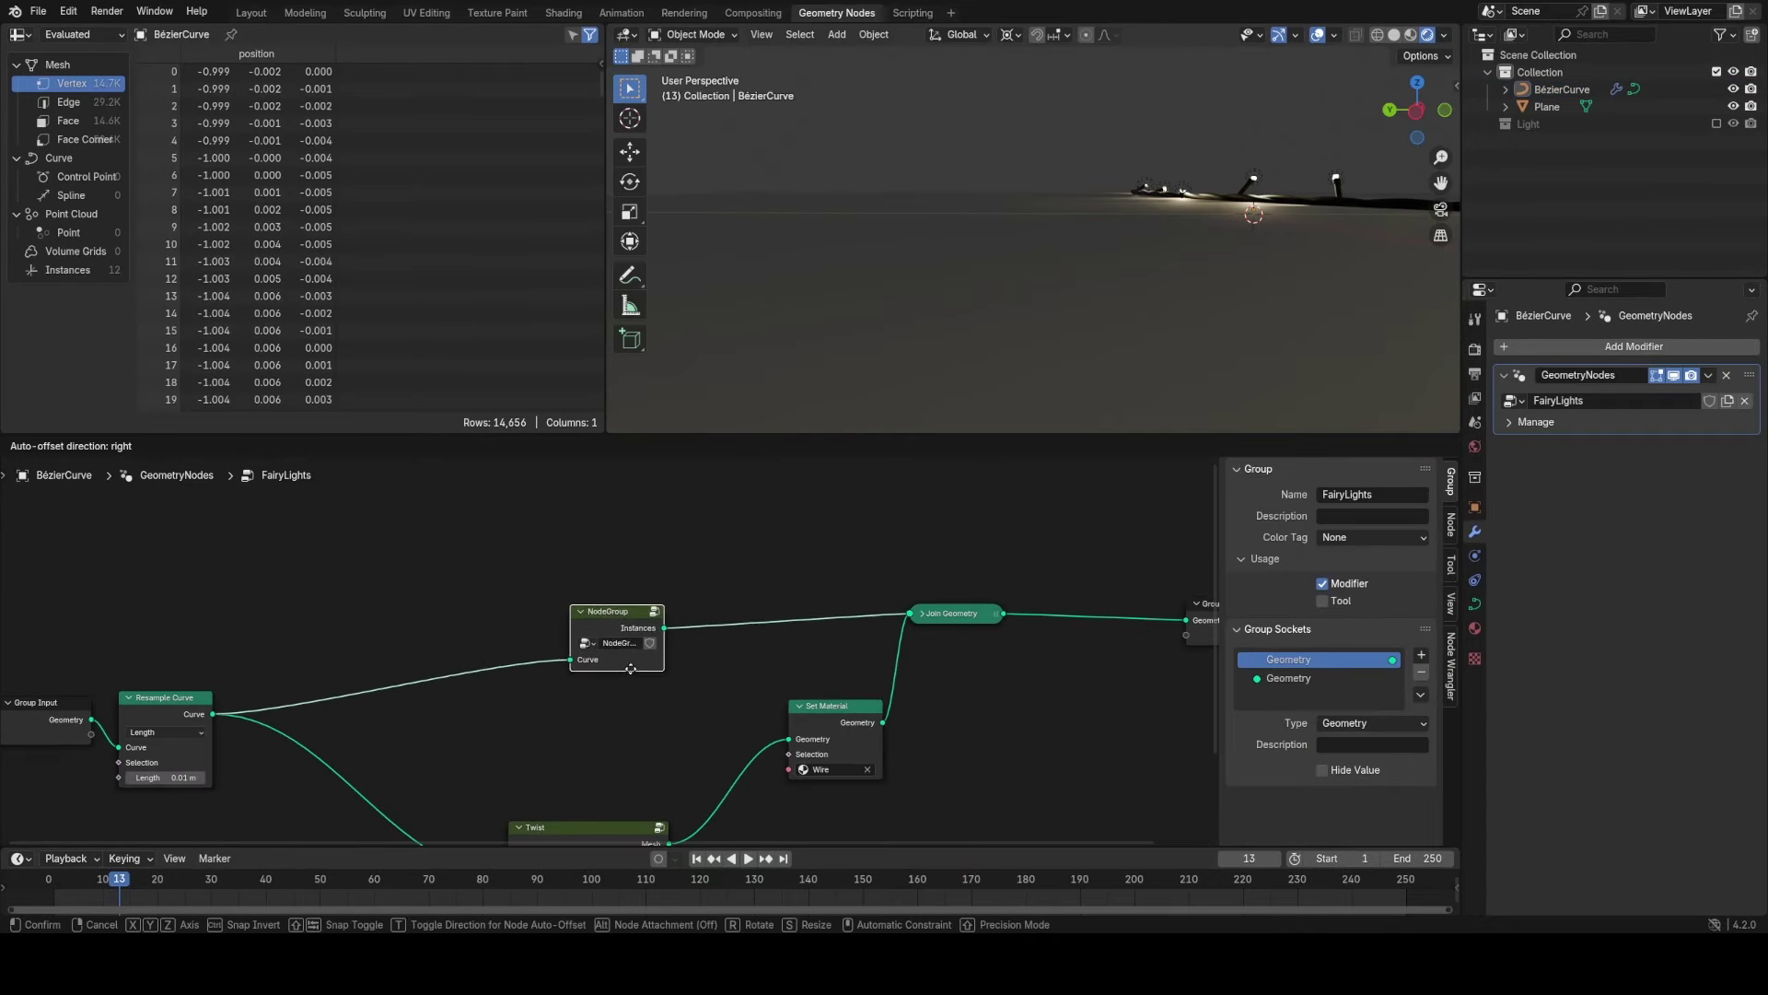
{"action": "left_click_drag", "start_coordinate": [626, 671], "coordinate": [604, 678]}
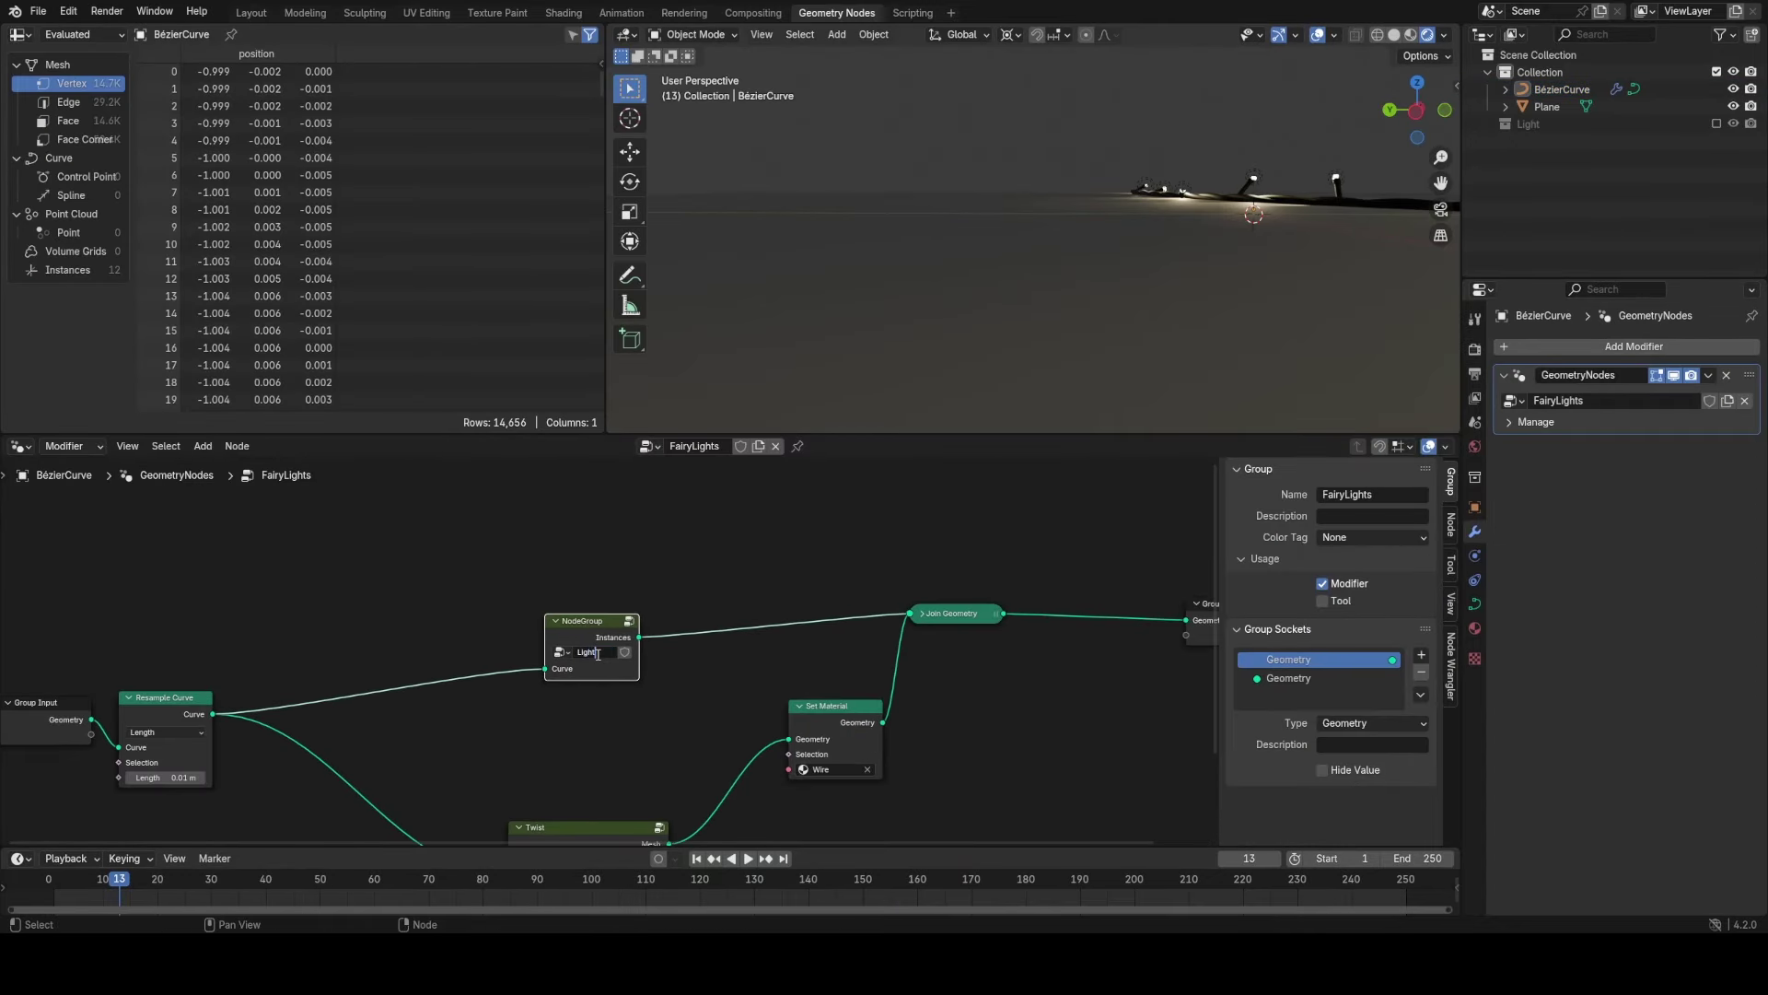
{"action": "scroll", "coordinate": [626, 719], "scroll_direction": "down", "scroll_amount": 4}
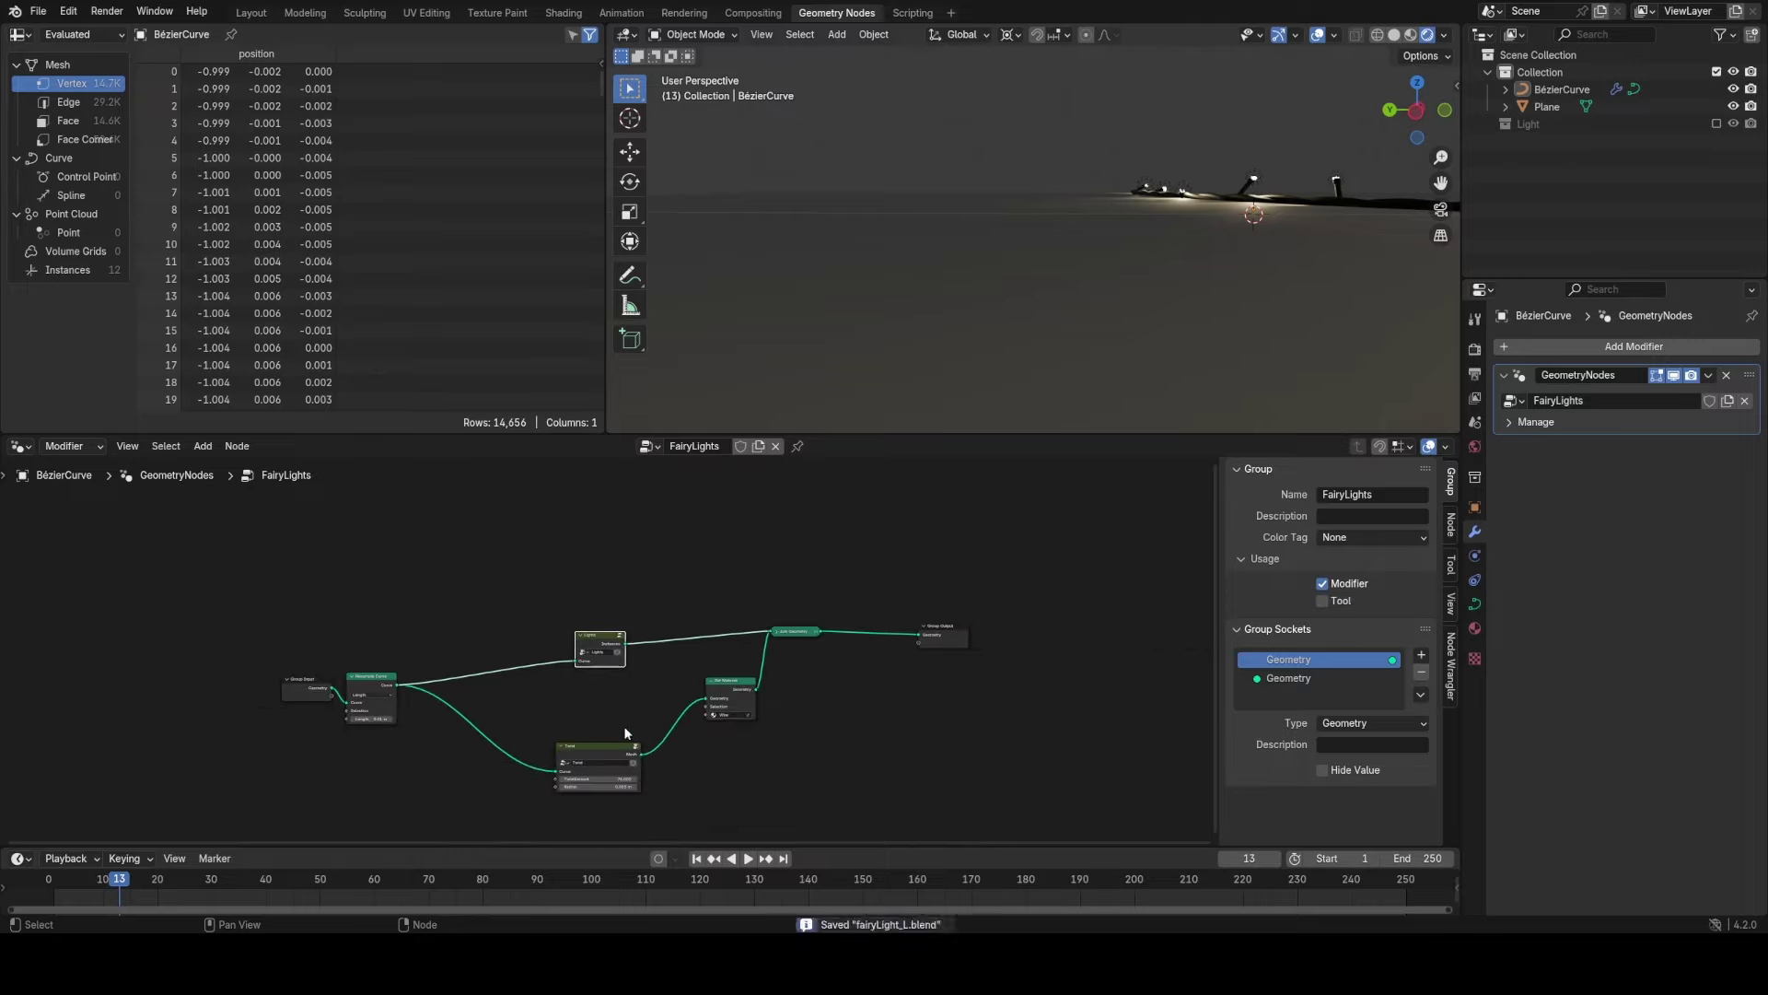
Move the Twist group up beneath the Lights group and route both of their curve links through one reroute point.
{"action": "left_click", "coordinate": [616, 731]}
{"action": "left_click_drag", "start_coordinate": [606, 749], "coordinate": [597, 647]}
{"action": "left_click", "coordinate": [470, 660]}
{"action": "middle_click_drag", "start_coordinate": [461, 663], "coordinate": [541, 627]}
{"action": "scroll", "coordinate": [541, 627], "scroll_direction": "up", "scroll_amount": 2}
{"action": "right_click_drag", "start_coordinate": [593, 567], "coordinate": [594, 677], "text": "shift"}
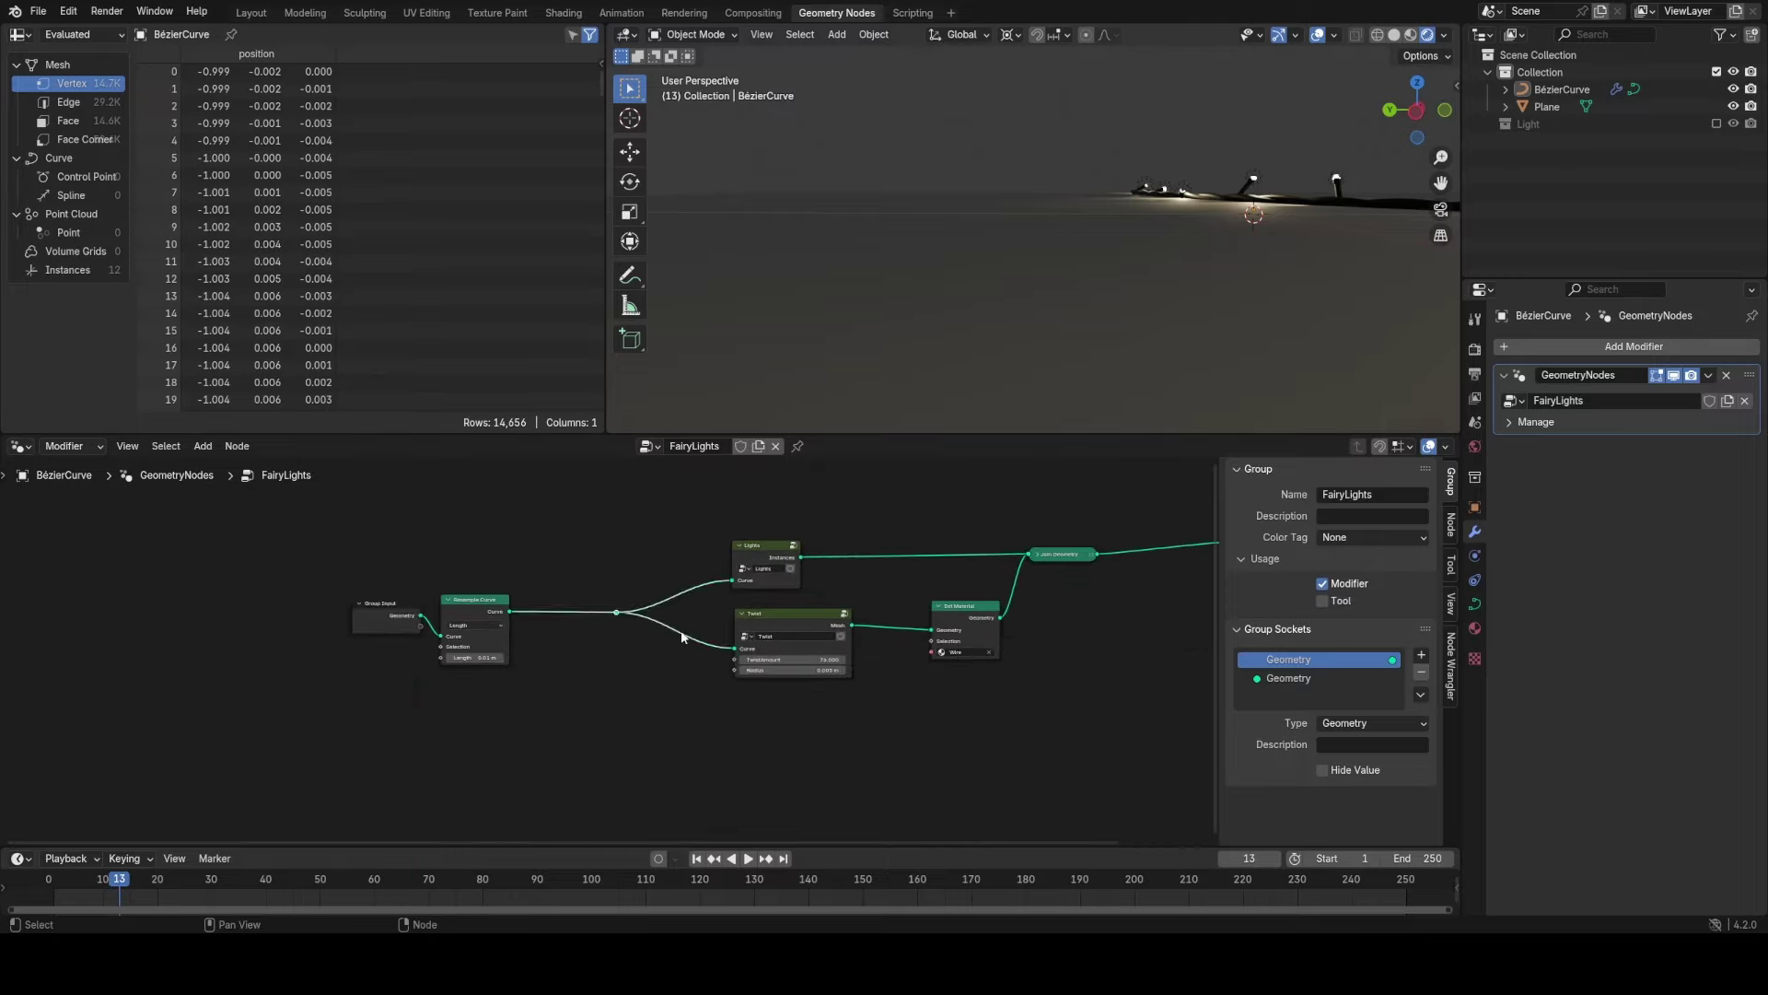
Move the Group Input and Resample Curve nodes along X, farther from the reroute point.
{"action": "middle_click_drag", "start_coordinate": [681, 636], "coordinate": [738, 664]}
{"action": "left_click_drag", "start_coordinate": [503, 633], "coordinate": [578, 692]}
{"action": "key", "text": "g"}
{"action": "key", "text": "x"}
{"action": "left_click", "coordinate": [475, 732]}
Insert a Set Position node on the link between Resample Curve and the reroute point.
{"action": "middle_click_drag", "start_coordinate": [615, 646], "coordinate": [635, 604]}
{"action": "scroll", "coordinate": [635, 603], "scroll_direction": "up", "scroll_amount": 2}
{"action": "key", "text": "shift+a"}
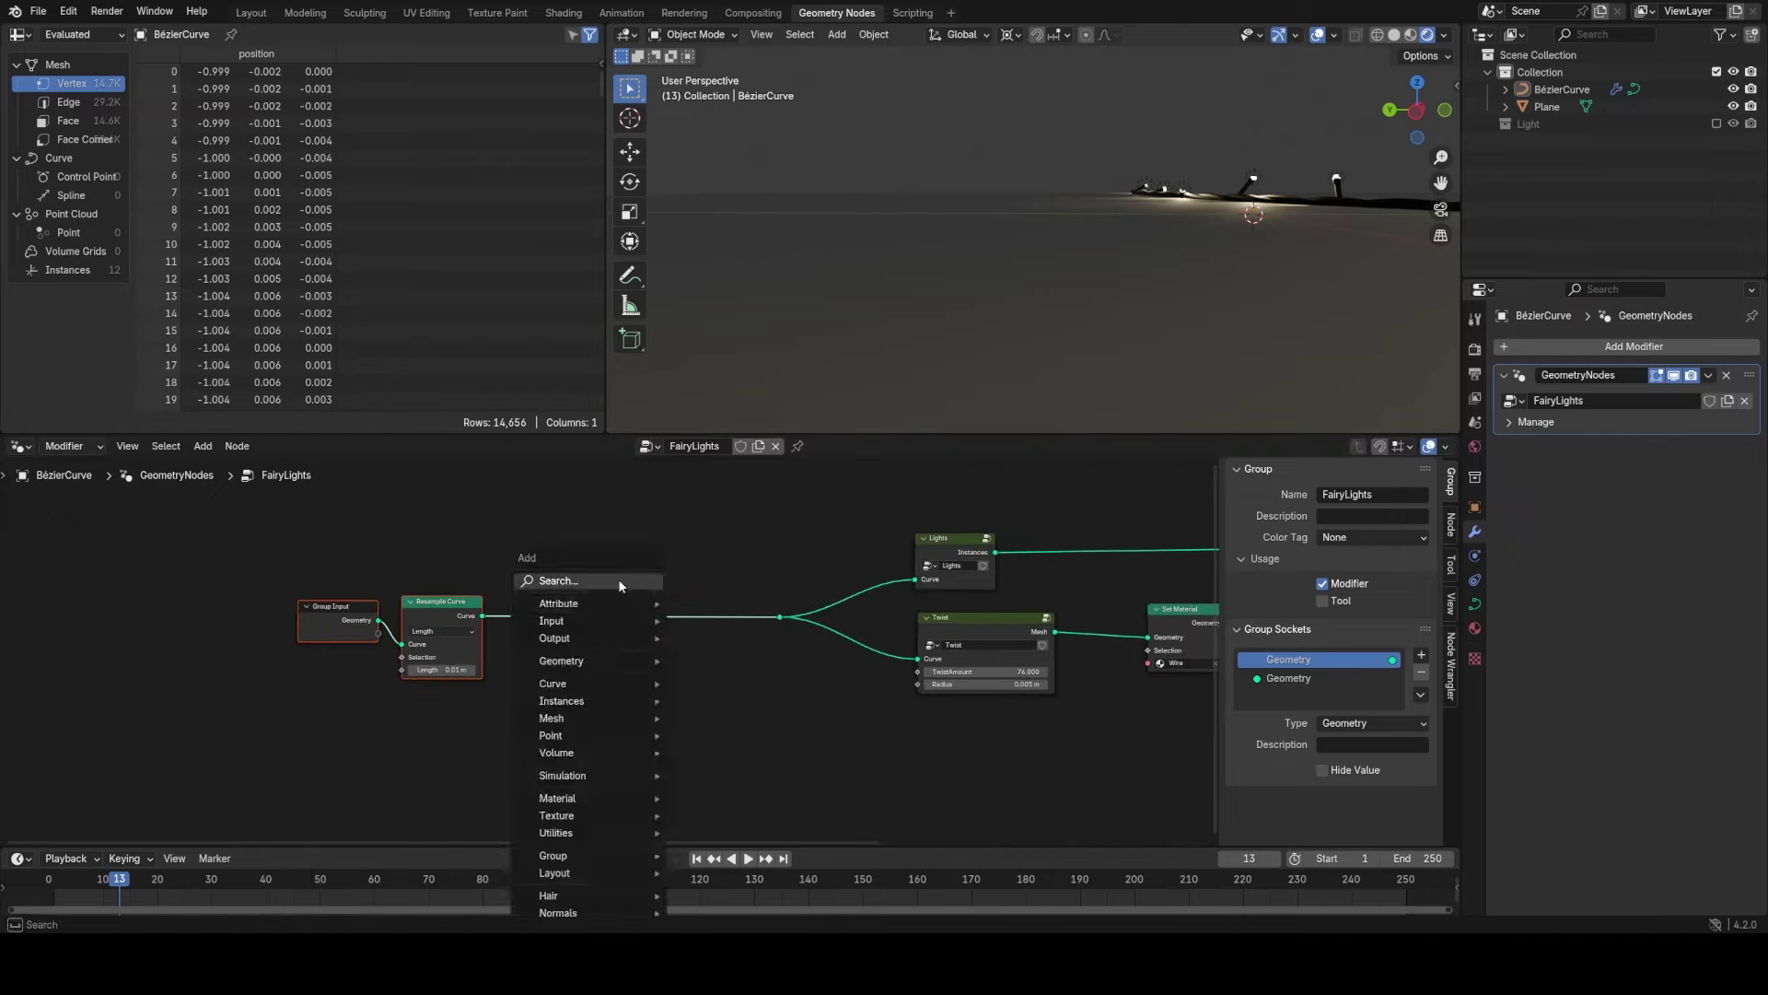
{"action": "type", "text": "set"}
{"action": "left_click", "coordinate": [696, 628]}
{"action": "left_click", "coordinate": [613, 613]}
Add a Noise Texture node and feed its Color output into the Set Position node's Offset.
{"action": "middle_click_drag", "start_coordinate": [591, 669], "coordinate": [689, 615]}
{"action": "scroll", "coordinate": [689, 616], "scroll_direction": "up", "scroll_amount": 2}
{"action": "left_click", "coordinate": [688, 615]}
{"action": "left_click_drag", "start_coordinate": [689, 616], "coordinate": [578, 692]}
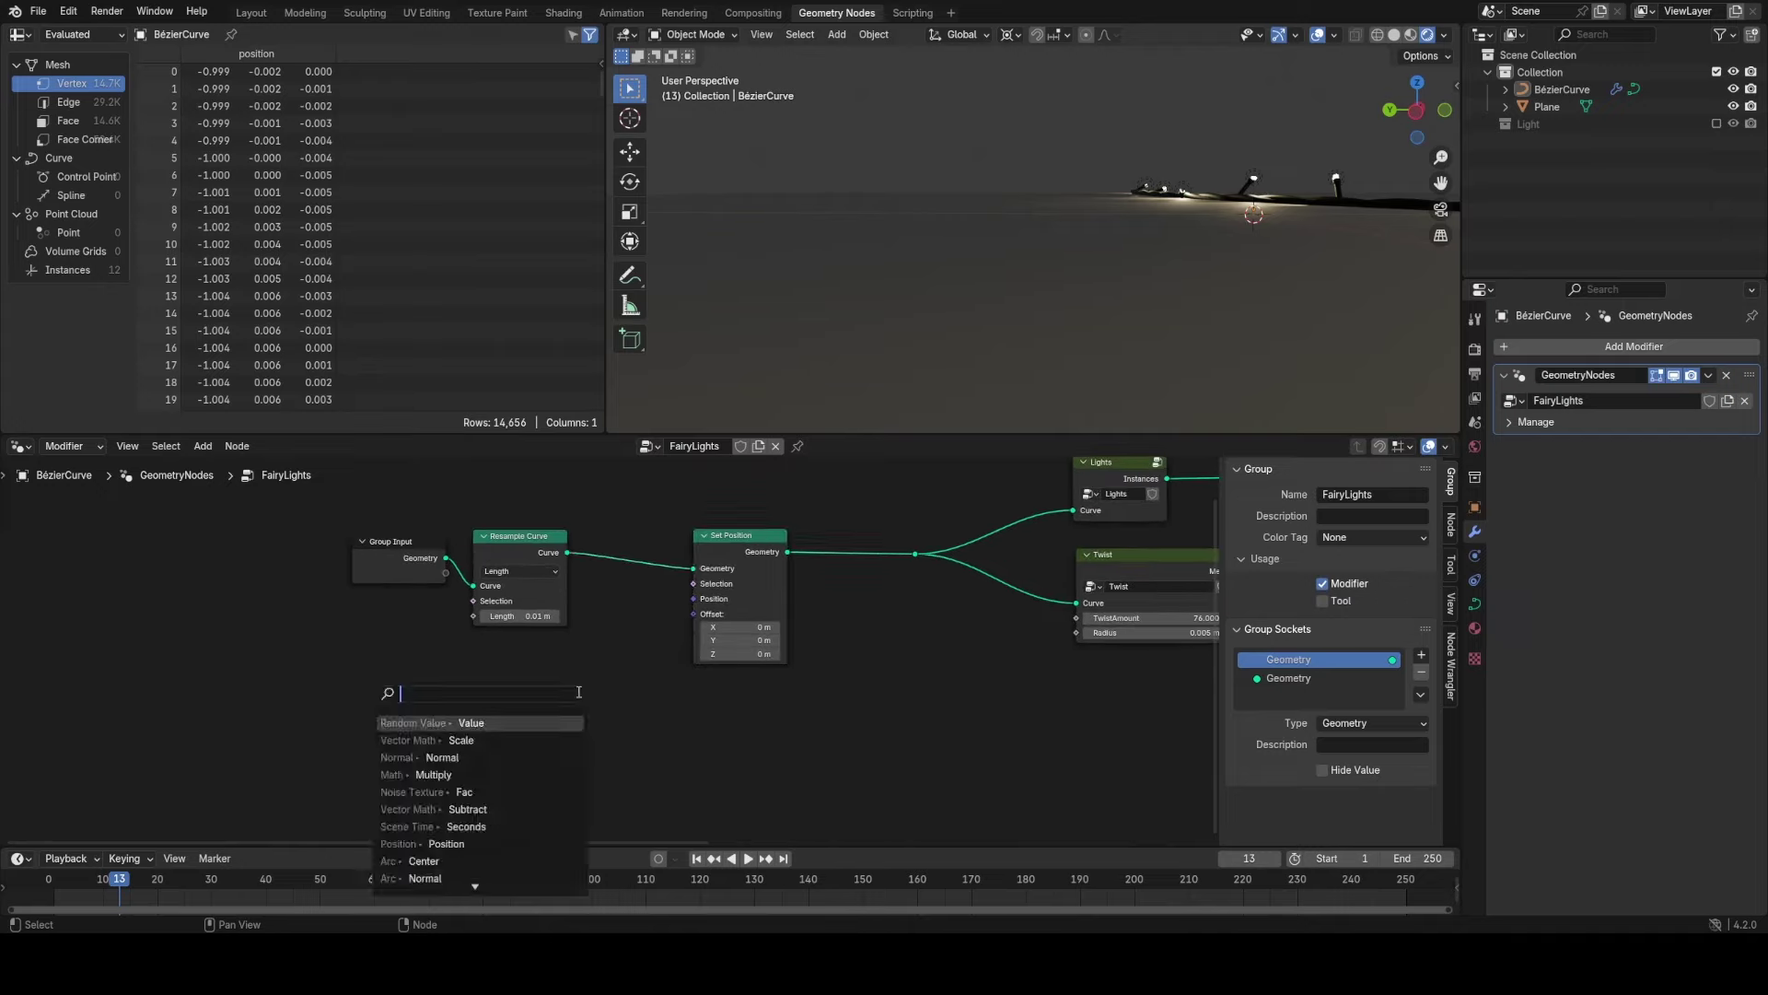
{"action": "left_click", "coordinate": [469, 775]}
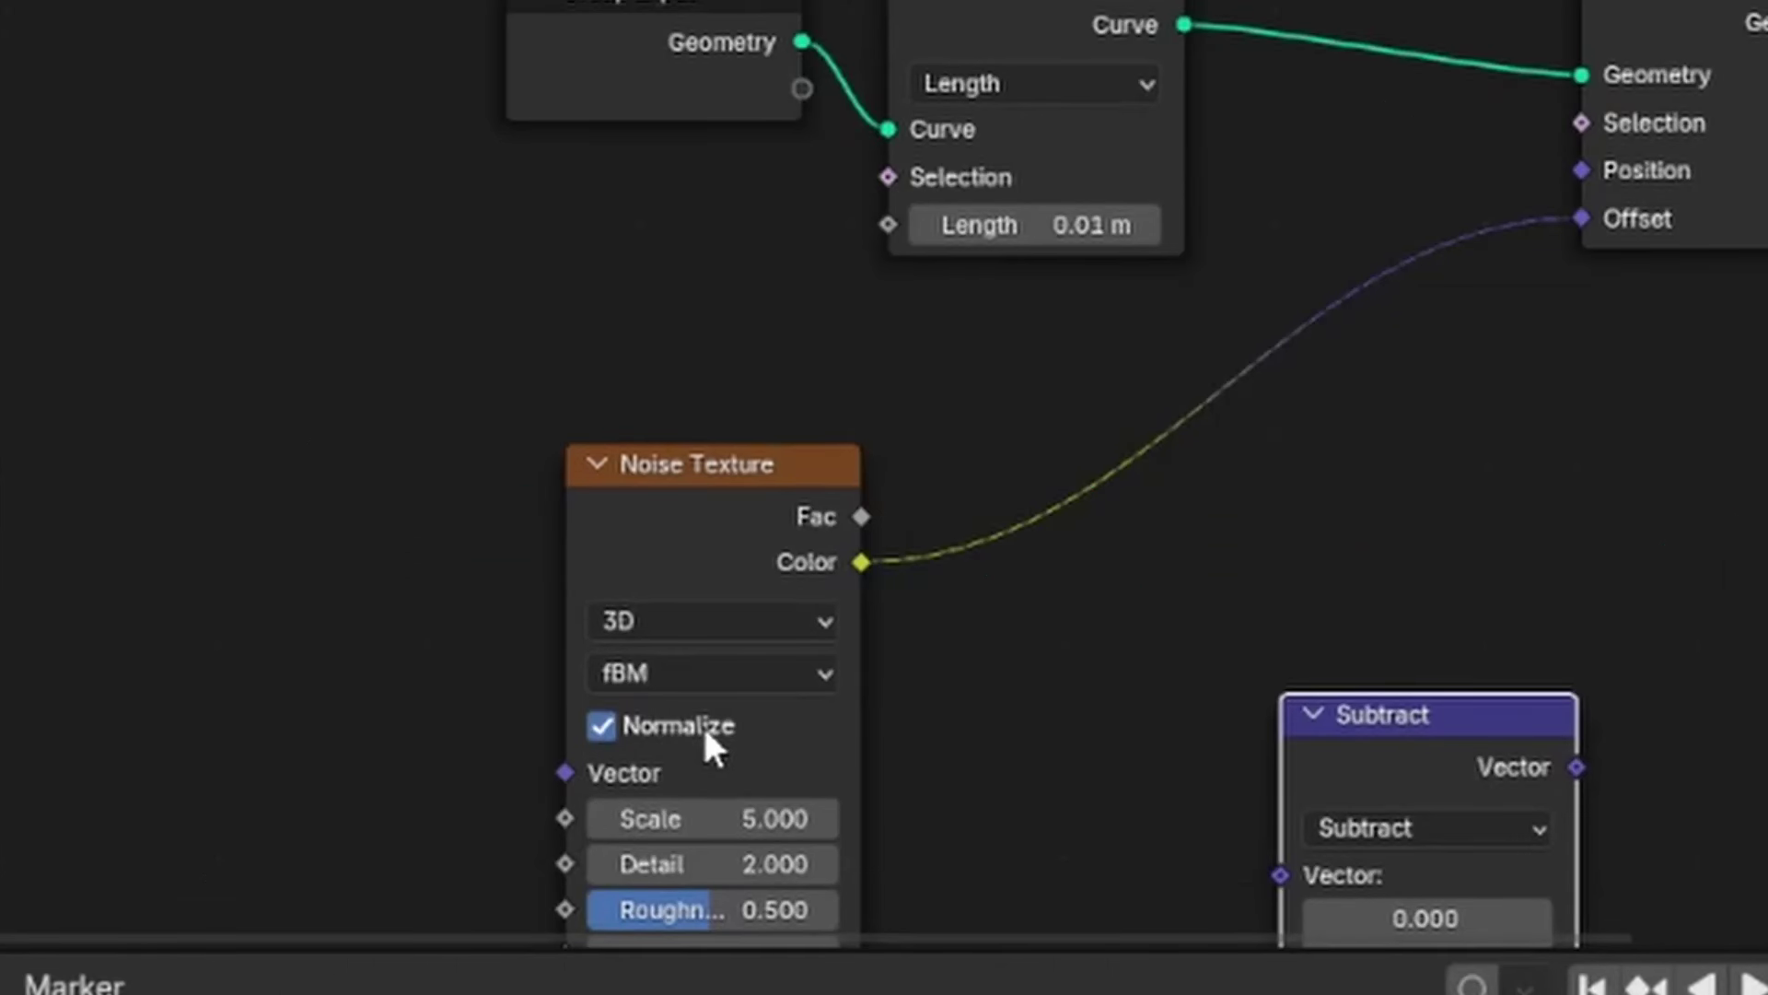
Turn off Normalize on the Noise Texture and delete the unconnected Subtract node.
{"action": "left_click", "coordinate": [704, 726]}
{"action": "key", "text": "x"}
{"action": "middle_click_drag", "start_coordinate": [1158, 682], "coordinate": [1468, 383]}
{"action": "scroll", "coordinate": [1468, 383], "scroll_direction": "up", "scroll_amount": 2}
{"action": "left_click_drag", "start_coordinate": [963, 185], "coordinate": [718, 154]}
Insert a Vector Math node between the Noise Texture and the Set Position offset, using the Scale operation.
{"action": "key", "text": "shift+a"}
{"action": "type", "text": "ve"}
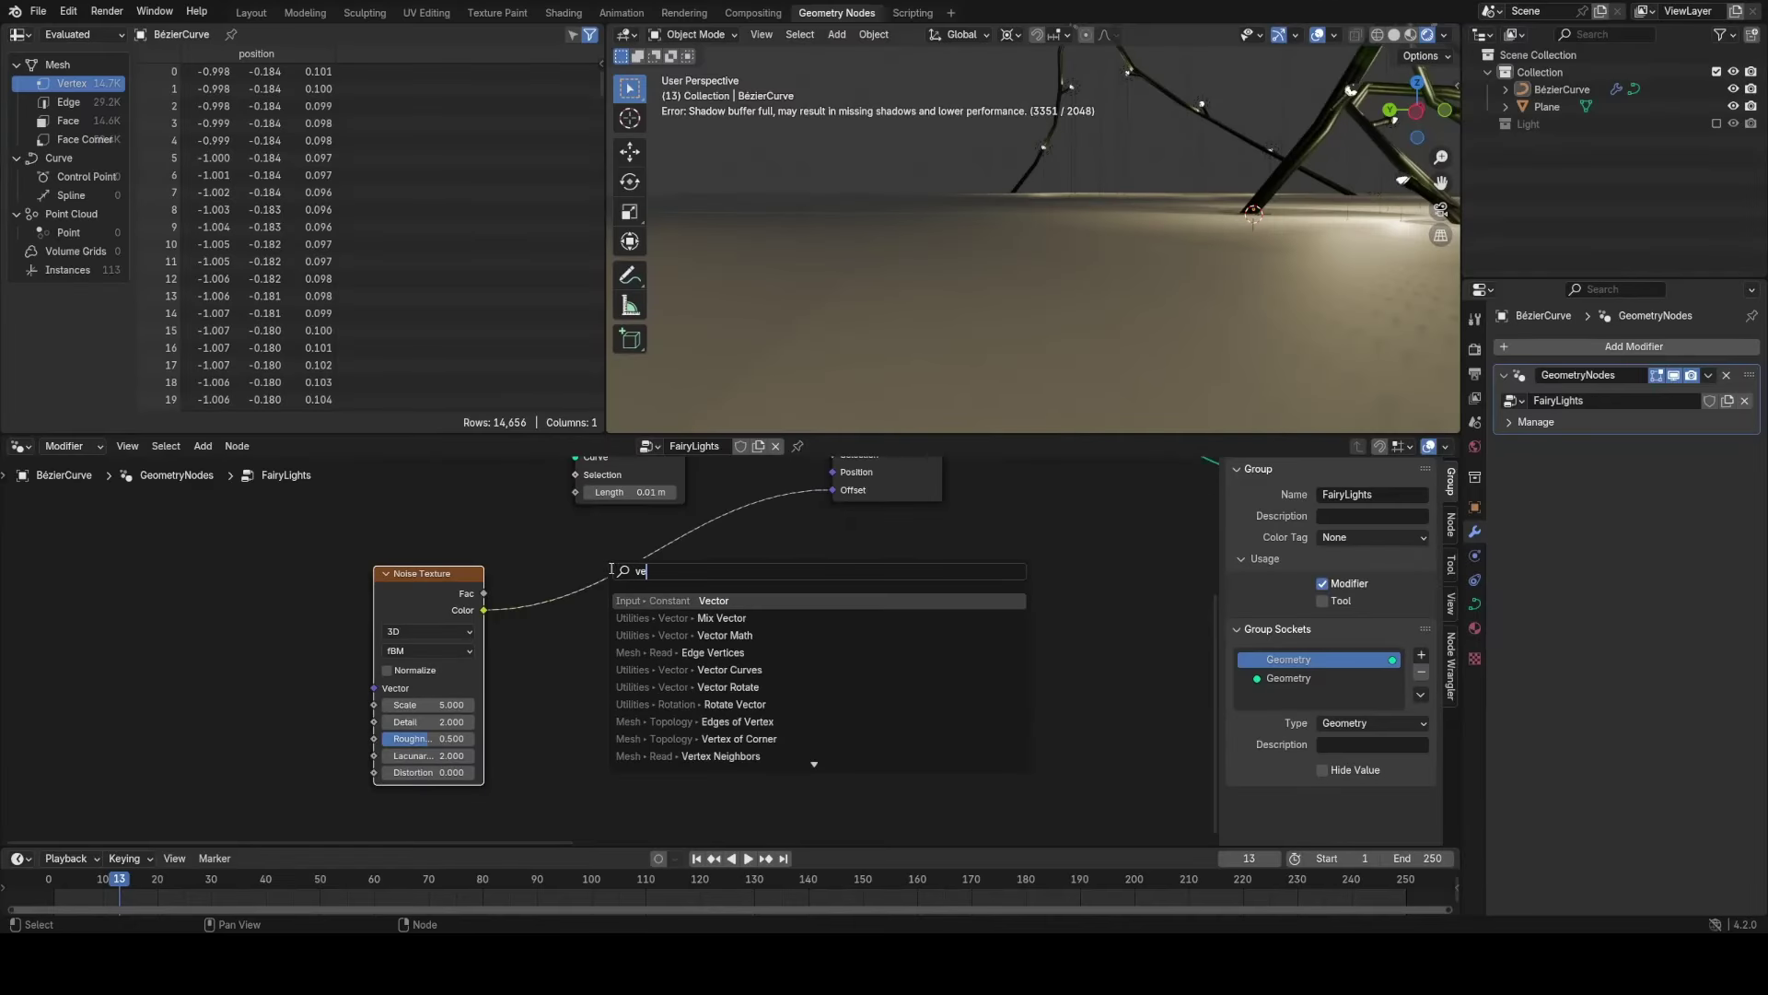
{"action": "type", "text": "c"}
{"action": "left_click", "coordinate": [702, 635]}
{"action": "left_click", "coordinate": [549, 599]}
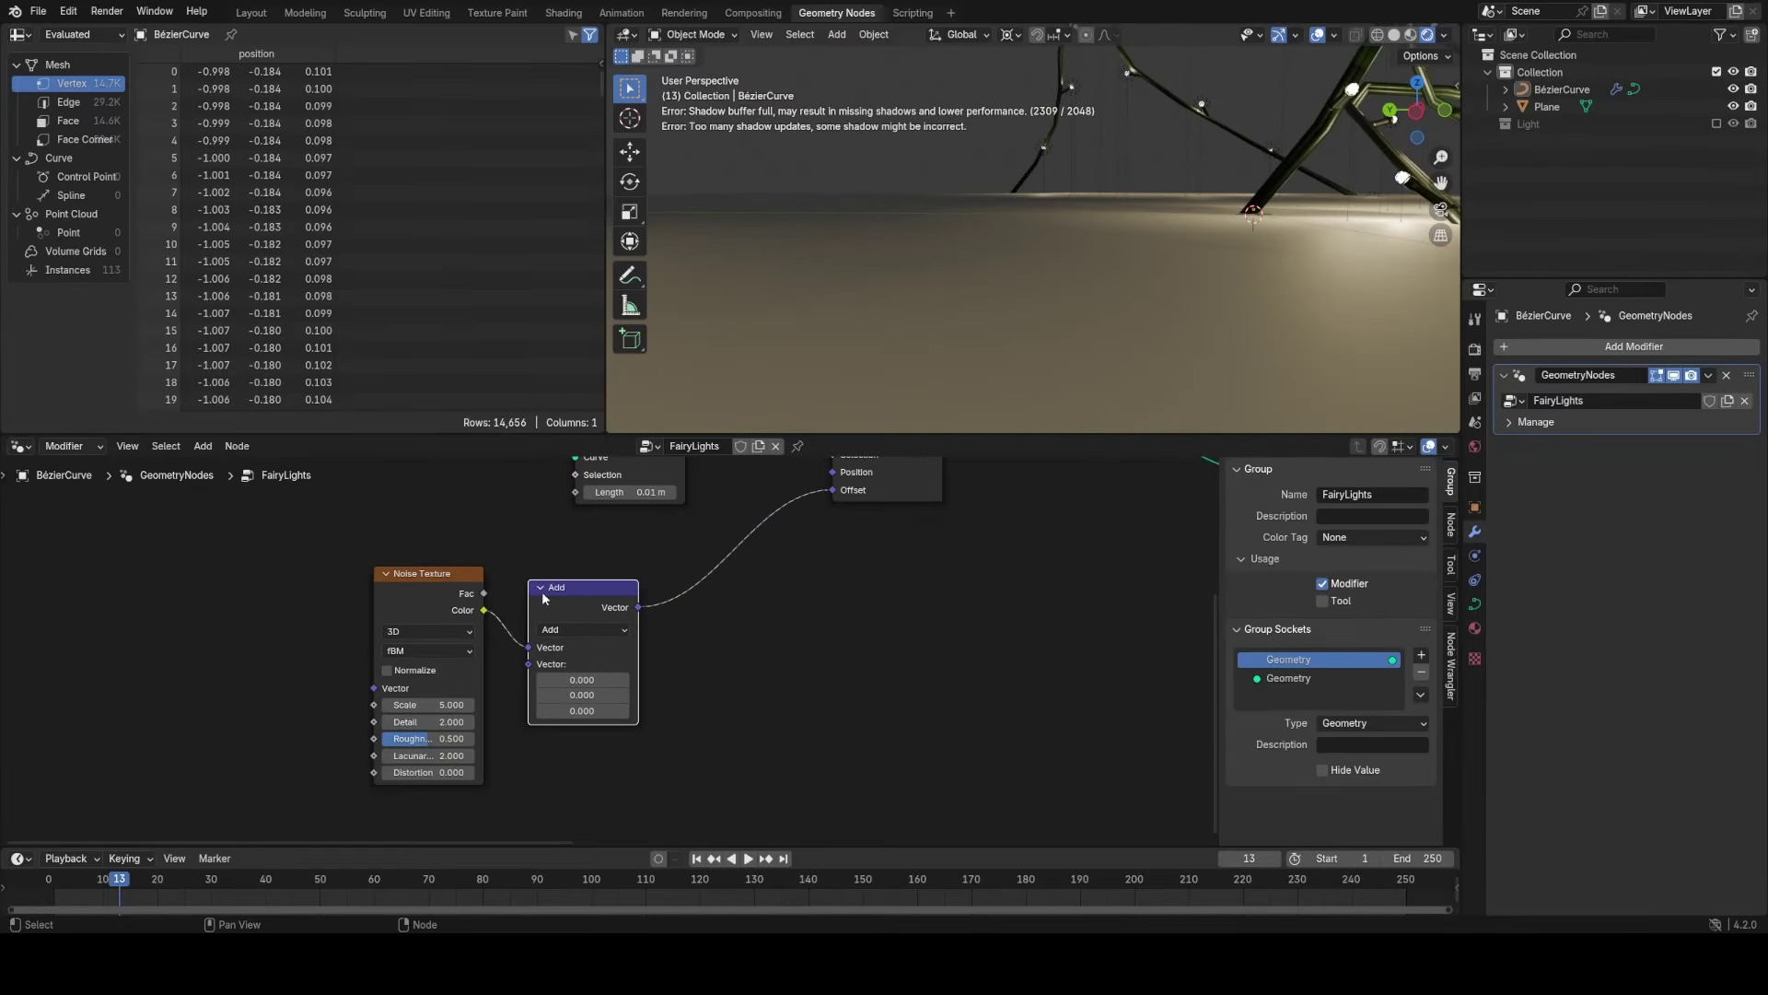
{"action": "left_click", "coordinate": [576, 629]}
{"action": "left_click", "coordinate": [577, 900]}
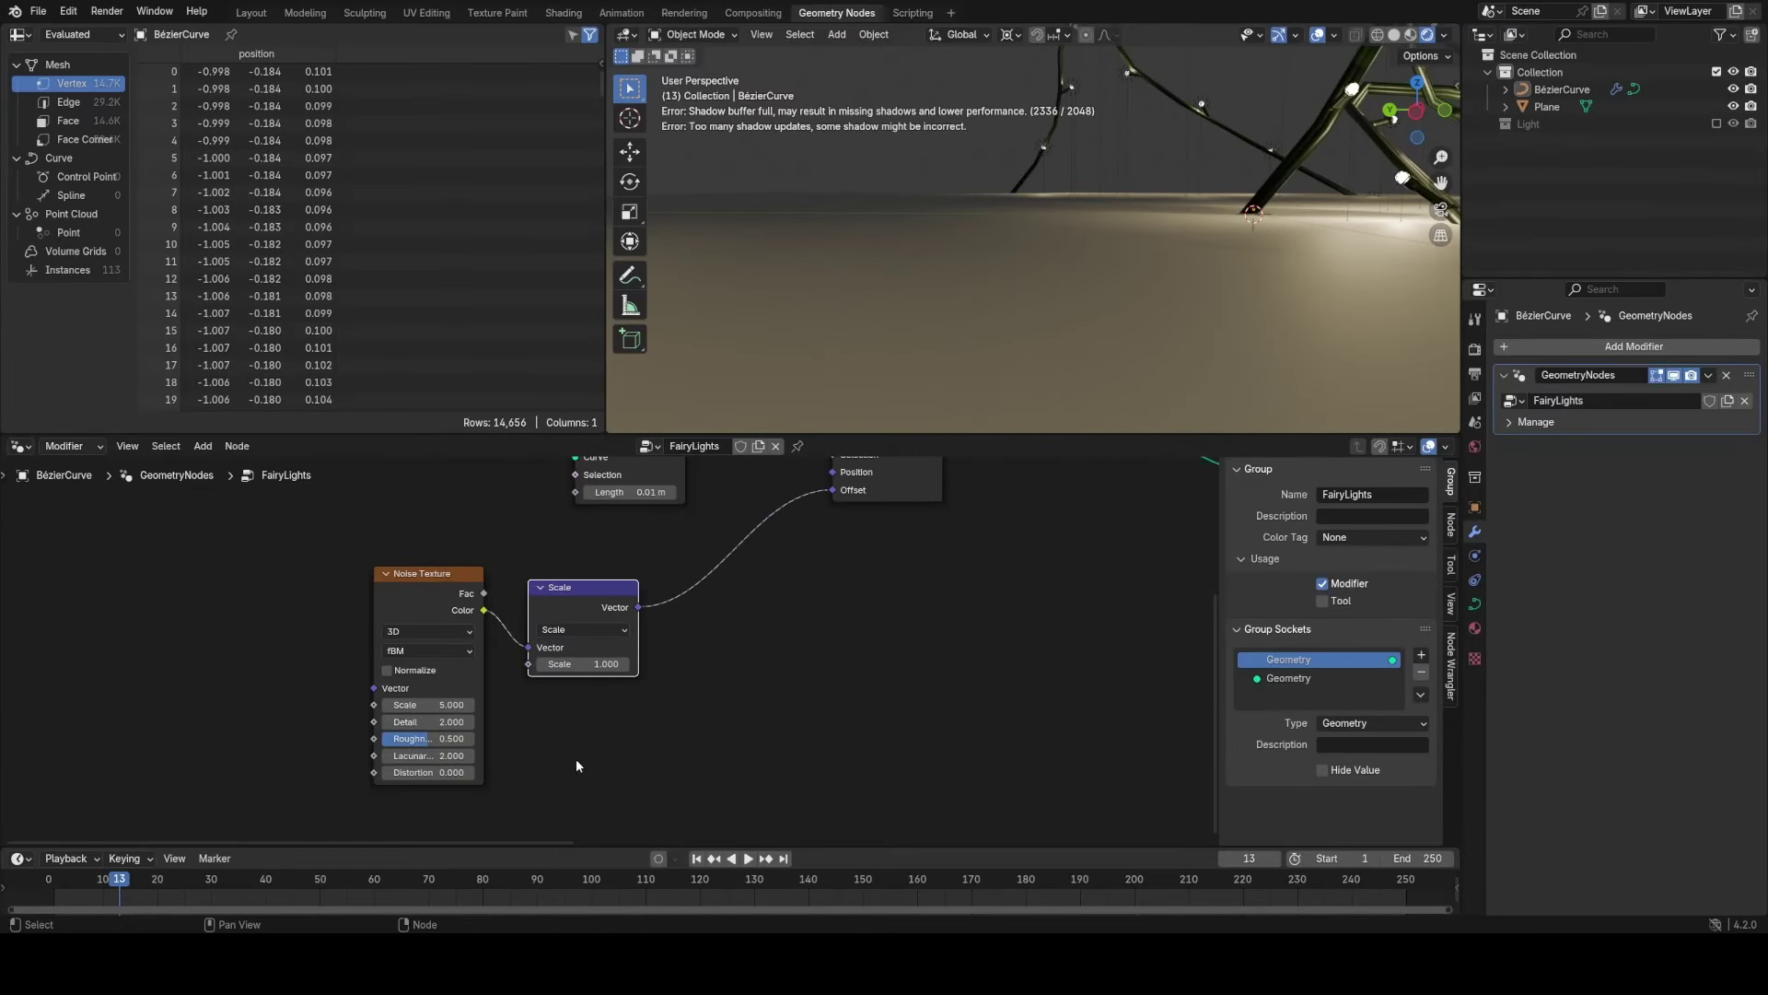
Set the vector Scale node's factor to 0.1 and the Noise Texture's scale to 4.4.
{"action": "left_click", "coordinate": [538, 665]}
{"action": "left_click", "coordinate": [538, 666]}
{"action": "left_click", "coordinate": [537, 665]}
{"action": "left_click", "coordinate": [538, 665]}
{"action": "left_click", "coordinate": [538, 664]}
{"action": "left_click", "coordinate": [538, 664]}
{"action": "left_click", "coordinate": [538, 663]}
{"action": "left_click", "coordinate": [538, 663]}
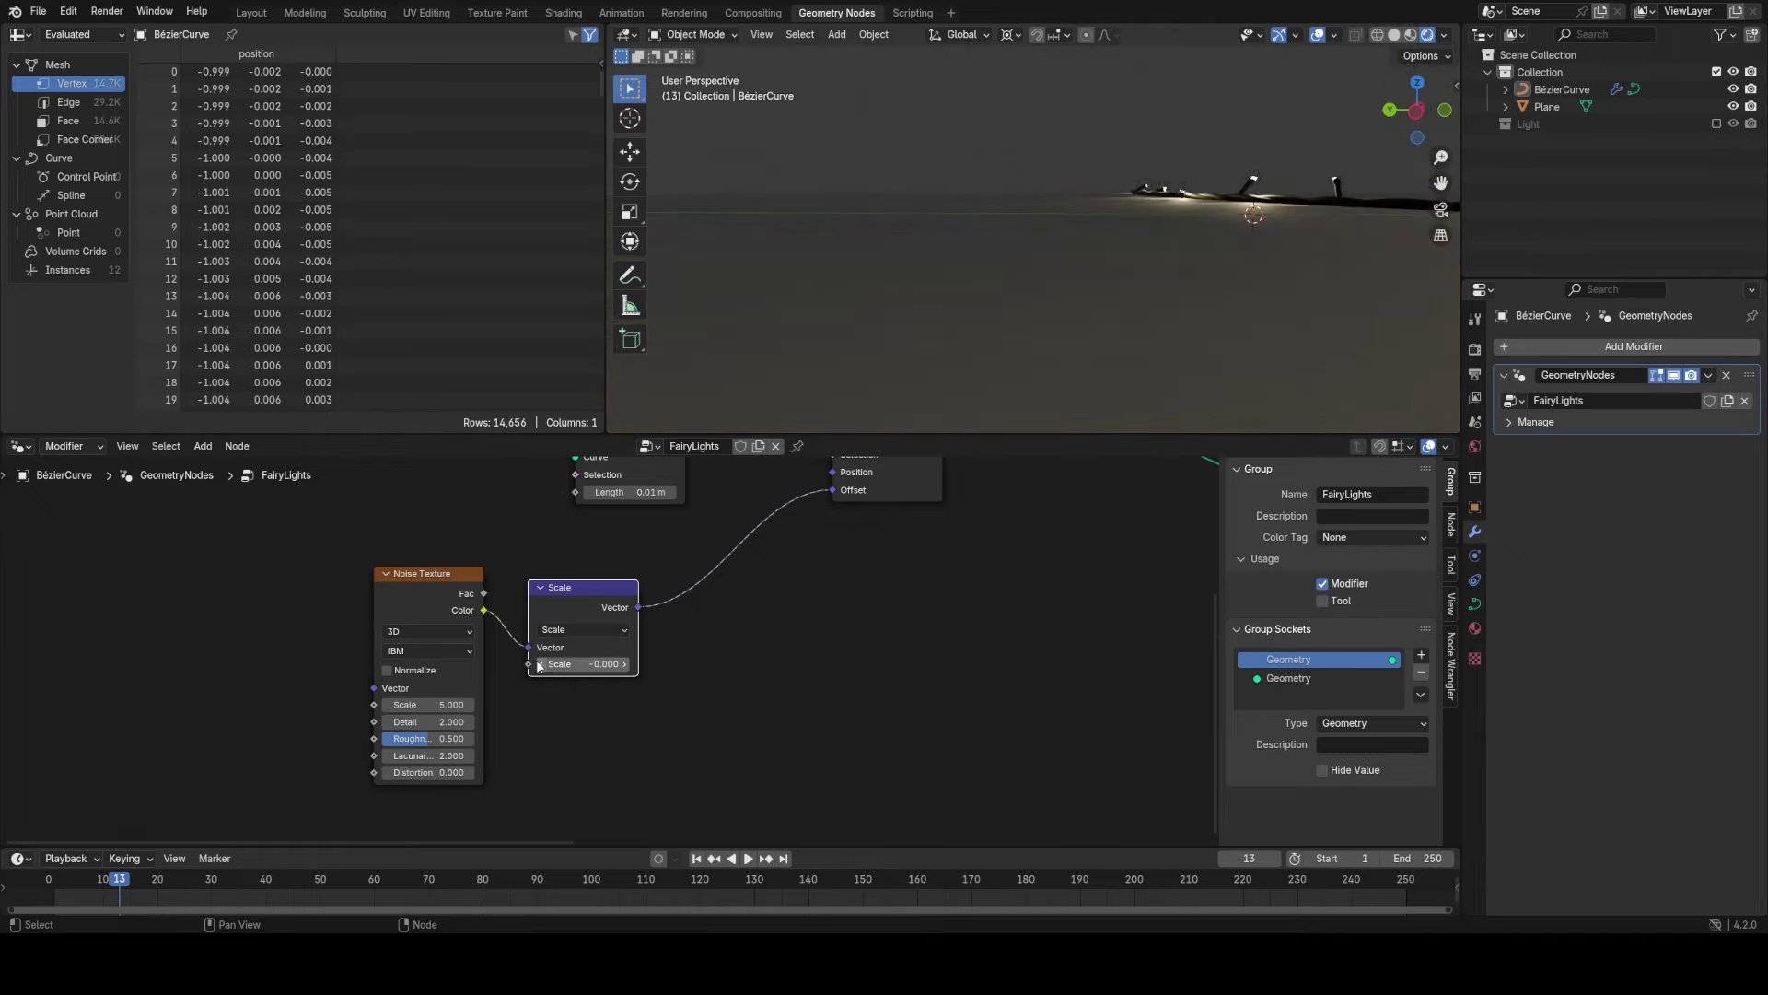
{"action": "left_click", "coordinate": [540, 666]}
{"action": "left_click", "coordinate": [625, 665]}
{"action": "left_click", "coordinate": [624, 665]}
{"action": "middle_click_drag", "start_coordinate": [1168, 289], "coordinate": [924, 460]}
{"action": "left_click_drag", "start_coordinate": [428, 705], "coordinate": [466, 705], "text": "shift"}
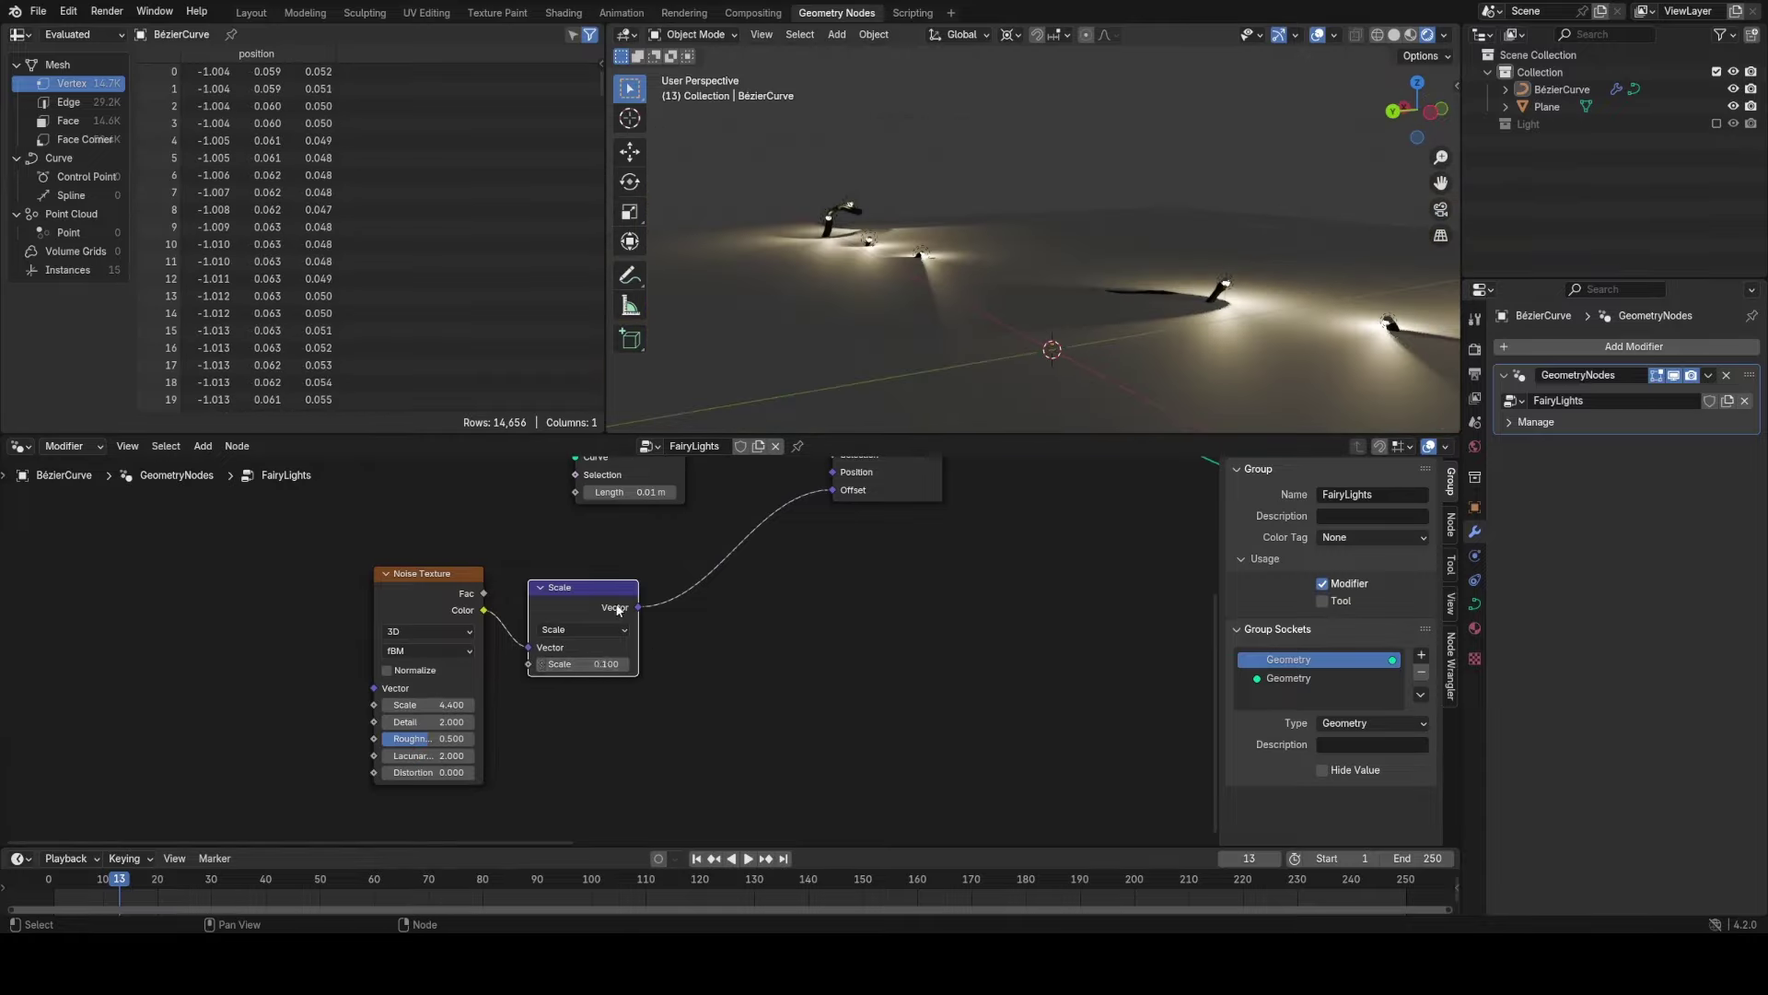
Duplicate the vector Scale node onto the link before Set Position and set the copy's factor to 0.08.
{"action": "key", "text": "shift+d"}
{"action": "left_click", "coordinate": [737, 604]}
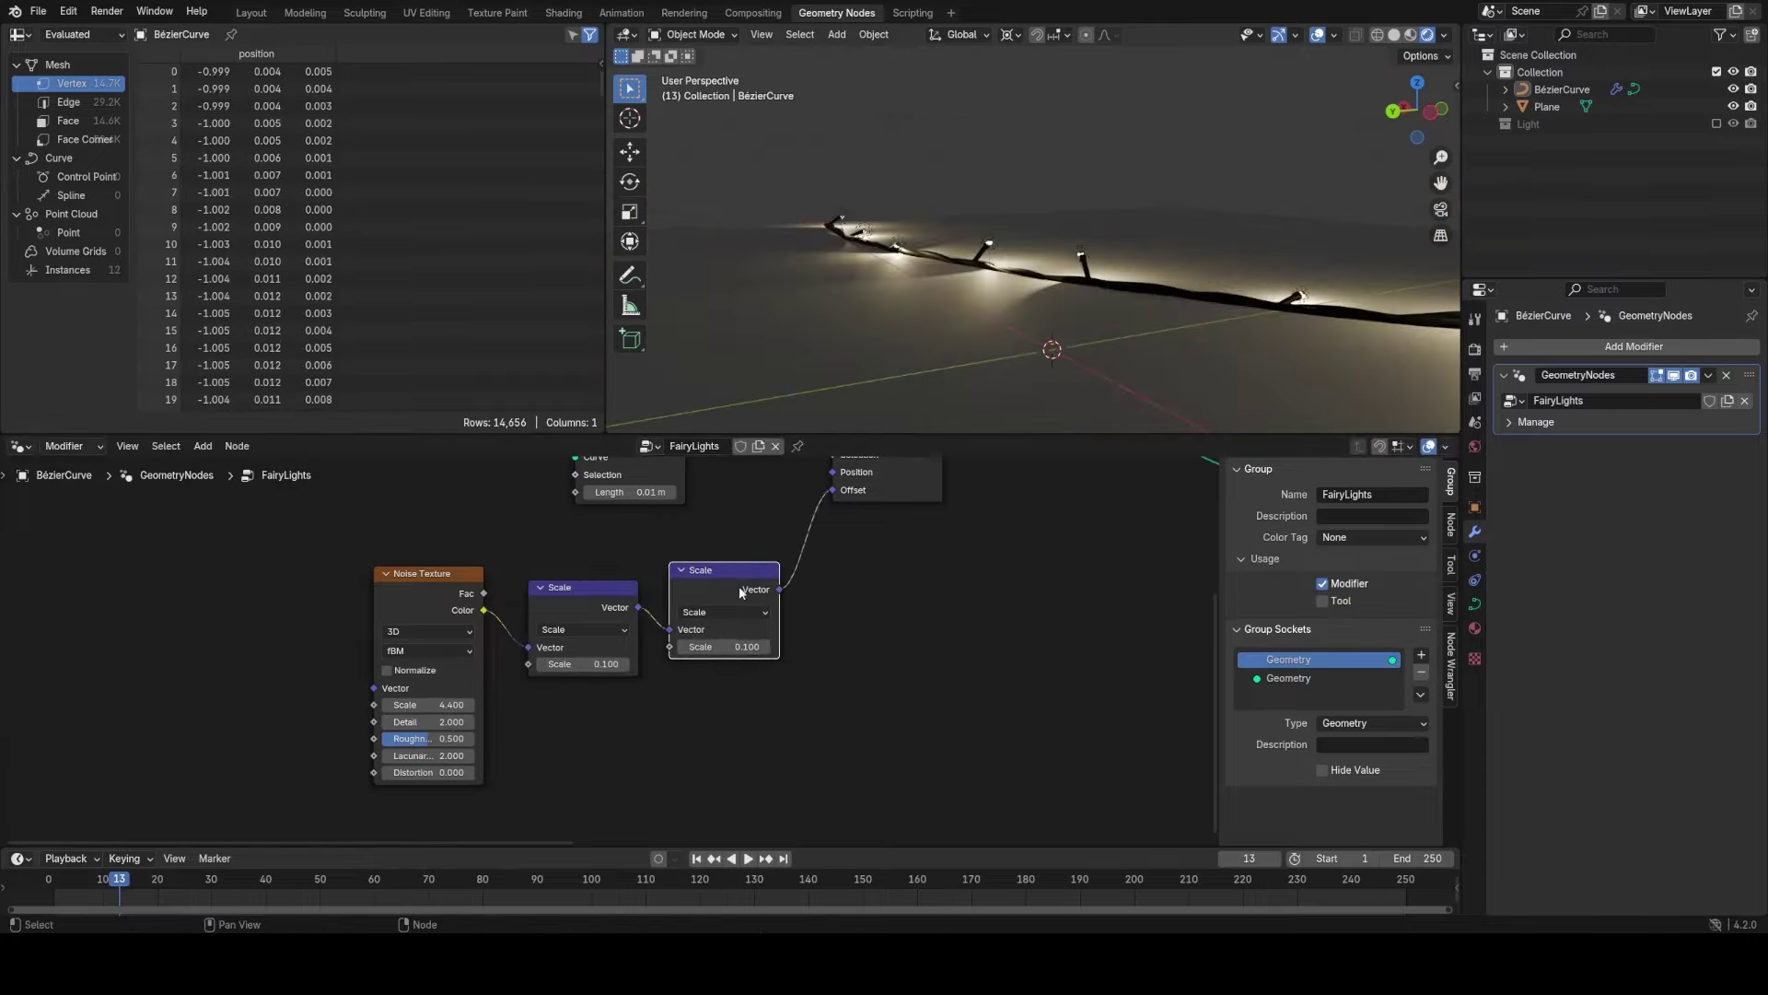
{"action": "left_click_drag", "start_coordinate": [704, 654], "coordinate": [687, 653]}
{"action": "middle_click_drag", "start_coordinate": [967, 295], "coordinate": [953, 245]}
Adjust the Bézier curve's height along Z and set the second vector Scale node's factor to 0.2.
{"action": "left_click", "coordinate": [1064, 262]}
{"action": "left_click", "coordinate": [1064, 263]}
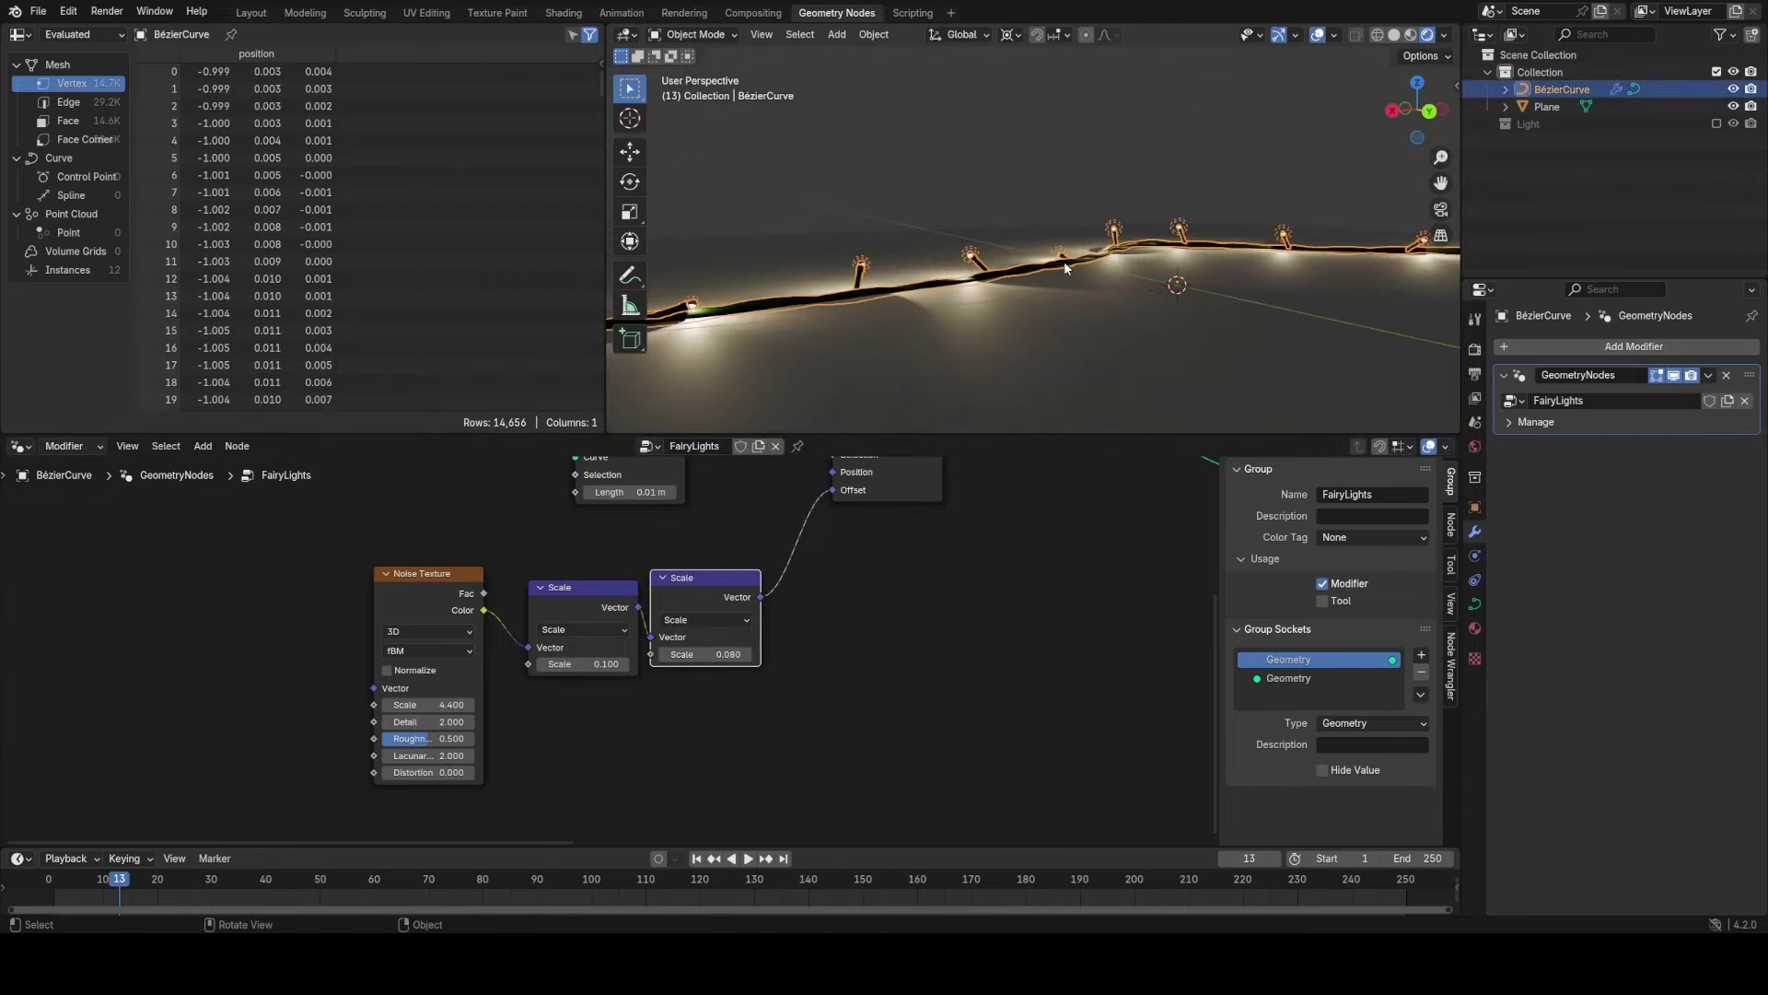
{"action": "key", "text": "g"}
{"action": "key", "text": "z"}
{"action": "left_click", "coordinate": [1071, 156]}
{"action": "left_click_drag", "start_coordinate": [723, 654], "coordinate": [734, 654]}
{"action": "key", "text": "g"}
{"action": "key", "text": "z"}
{"action": "left_click", "coordinate": [1040, 197]}
{"action": "left_click", "coordinate": [1041, 197]}
In Edit Mode, move the cable's end control point within the XY plane.
{"action": "middle_click_drag", "start_coordinate": [1041, 197], "coordinate": [983, 337]}
{"action": "left_click", "coordinate": [1052, 190]}
{"action": "left_click", "coordinate": [1073, 190]}
{"action": "middle_click_drag", "start_coordinate": [1199, 162], "coordinate": [1096, 208], "text": "shift"}
{"action": "key", "text": "Tab"}
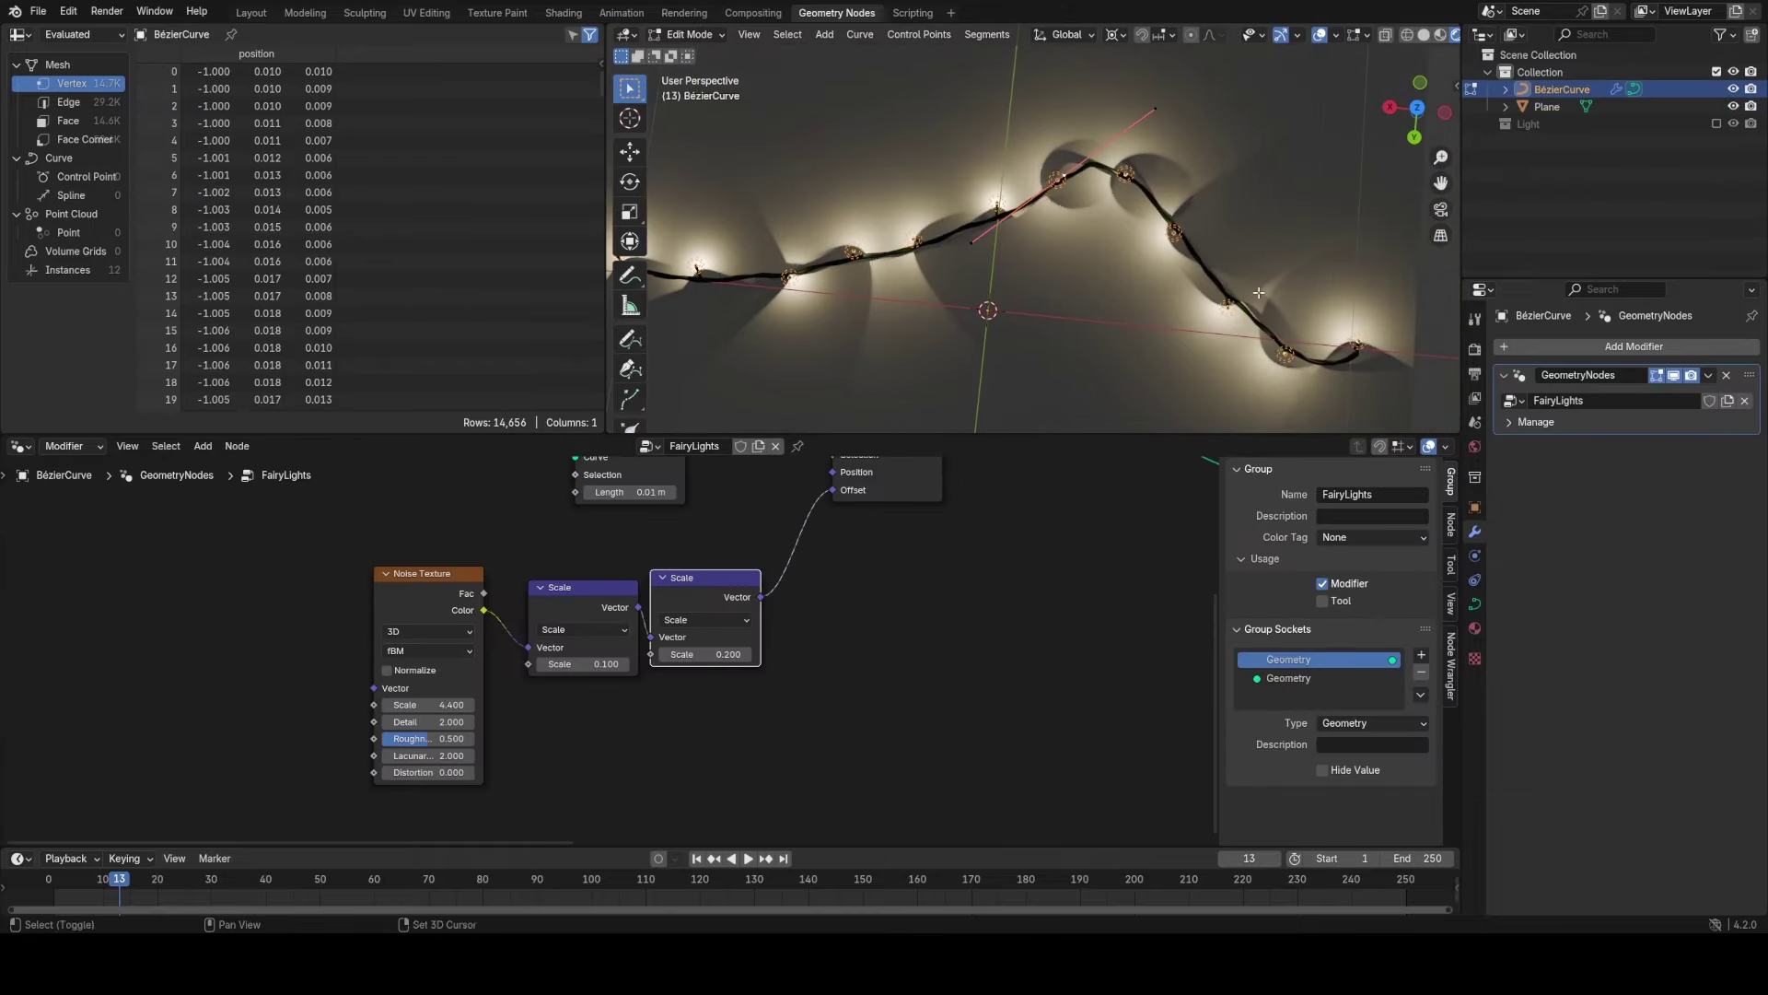
{"action": "middle_click_drag", "start_coordinate": [1259, 293], "coordinate": [1102, 246], "text": "shift"}
{"action": "left_click", "coordinate": [1197, 299]}
{"action": "key", "text": "g"}
{"action": "key", "text": "shift+z"}
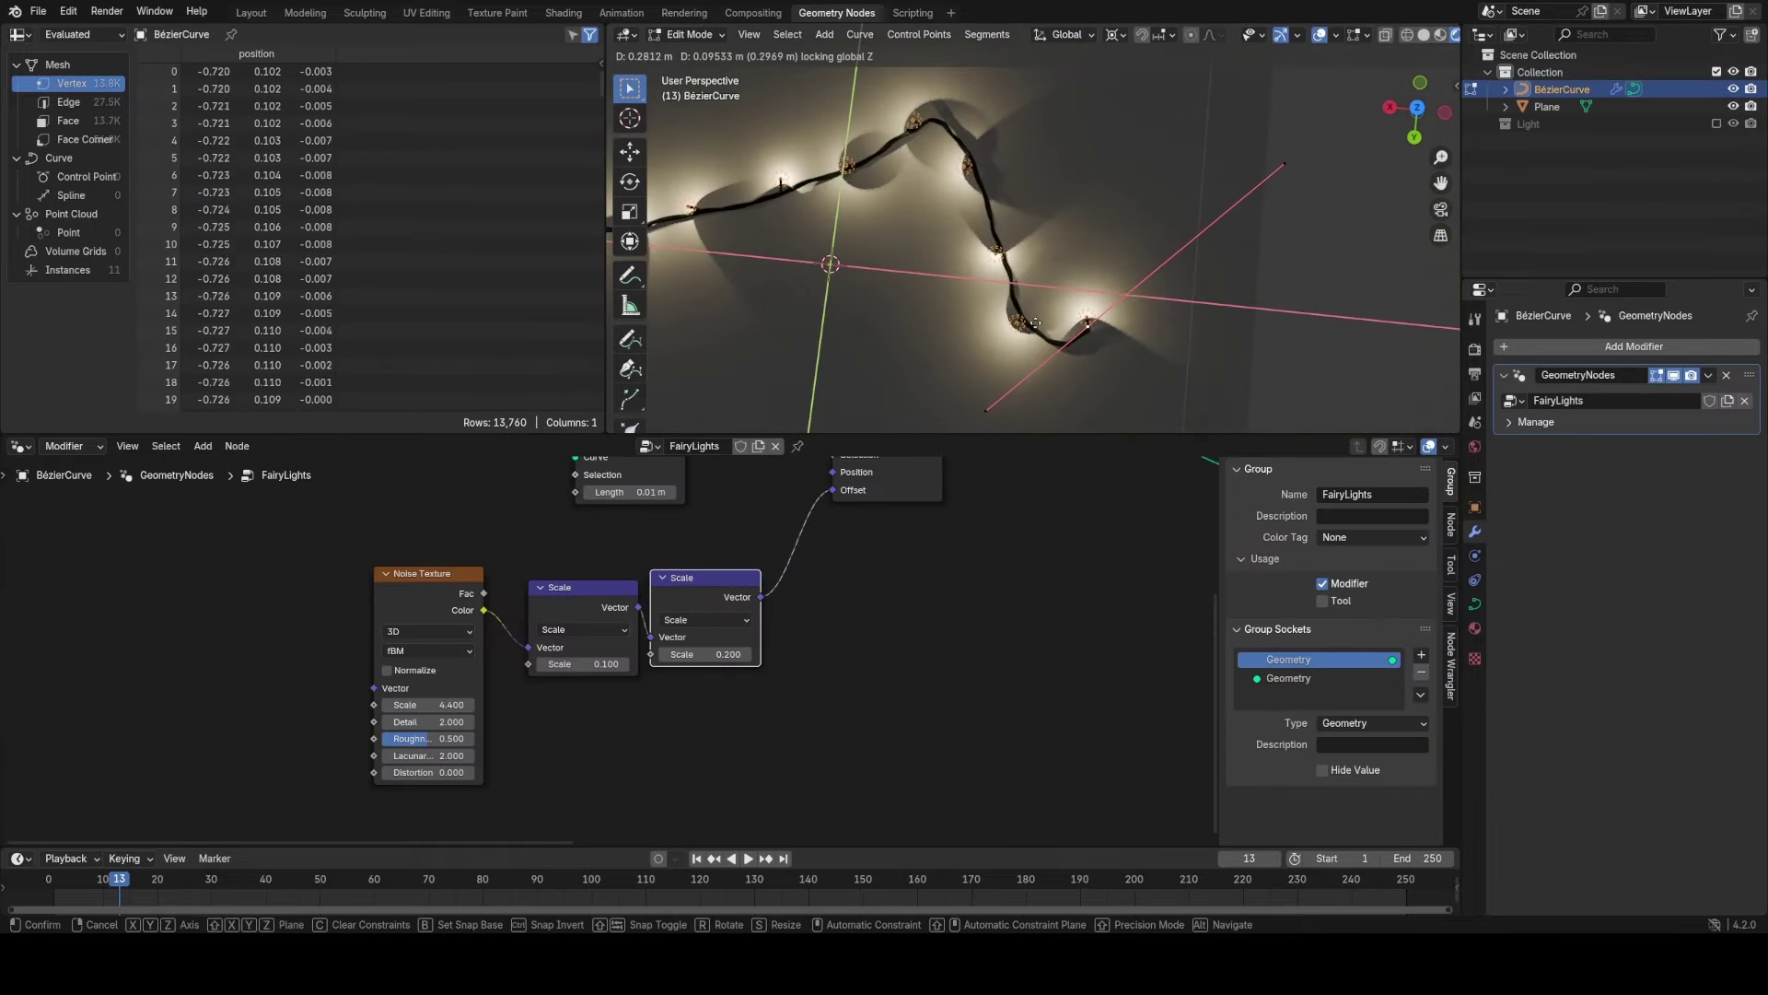
{"action": "left_click", "coordinate": [990, 322]}
Extrude a new curve segment from the cable's end within the XY plane and rotate its end point.
{"action": "key", "text": "e"}
{"action": "key", "text": "shift+z"}
{"action": "left_click", "coordinate": [1151, 102]}
{"action": "key", "text": "r"}
{"action": "left_click", "coordinate": [976, 185]}
{"action": "key", "text": "period"}
{"action": "key", "text": "period"}
{"action": "left_click", "coordinate": [1011, 180]}
{"action": "middle_click_drag", "start_coordinate": [1011, 180], "coordinate": [1015, 244], "text": "shift"}
Rotate the extruded end point around Z and move it within the XY plane to extend the cable's bend.
{"action": "key", "text": "r"}
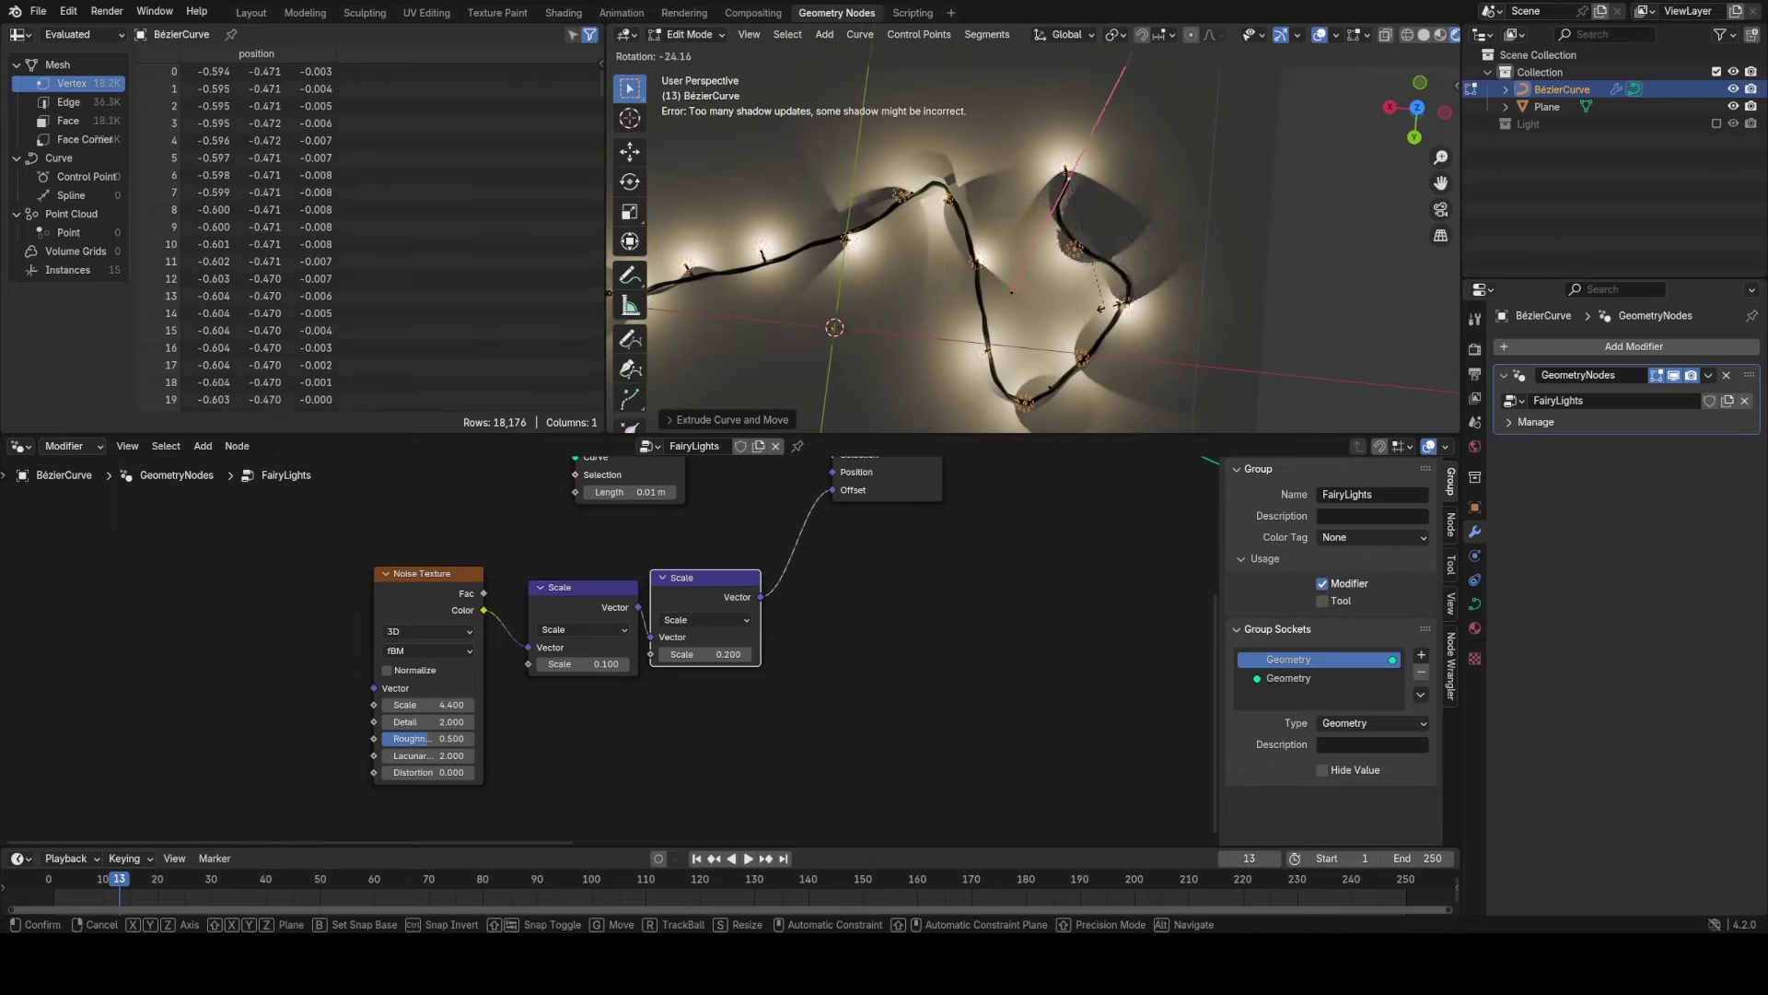
{"action": "key", "text": "z"}
{"action": "left_click", "coordinate": [1043, 207]}
{"action": "key", "text": "g"}
{"action": "key", "text": "shift+z"}
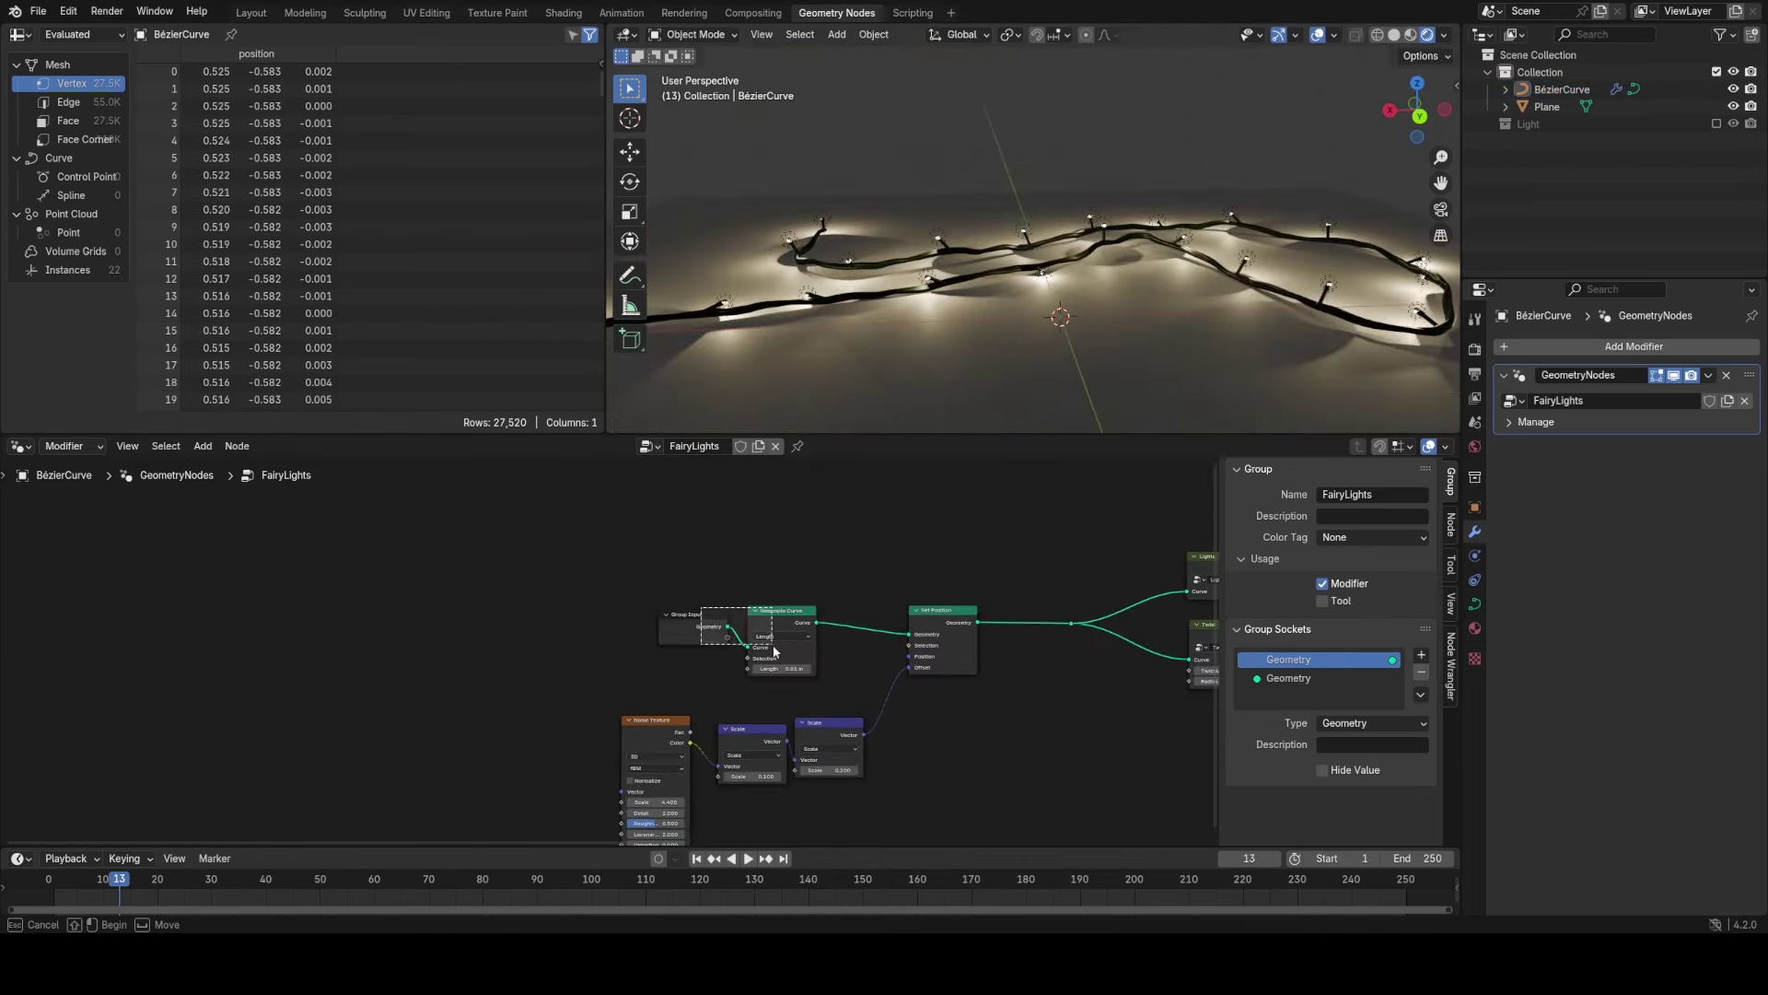
Move Group Input and Resample Curve aside along X and group the noise, Scale and Set Position nodes as Displace.
{"action": "key", "text": "g"}
{"action": "key", "text": "x"}
{"action": "left_click", "coordinate": [510, 688]}
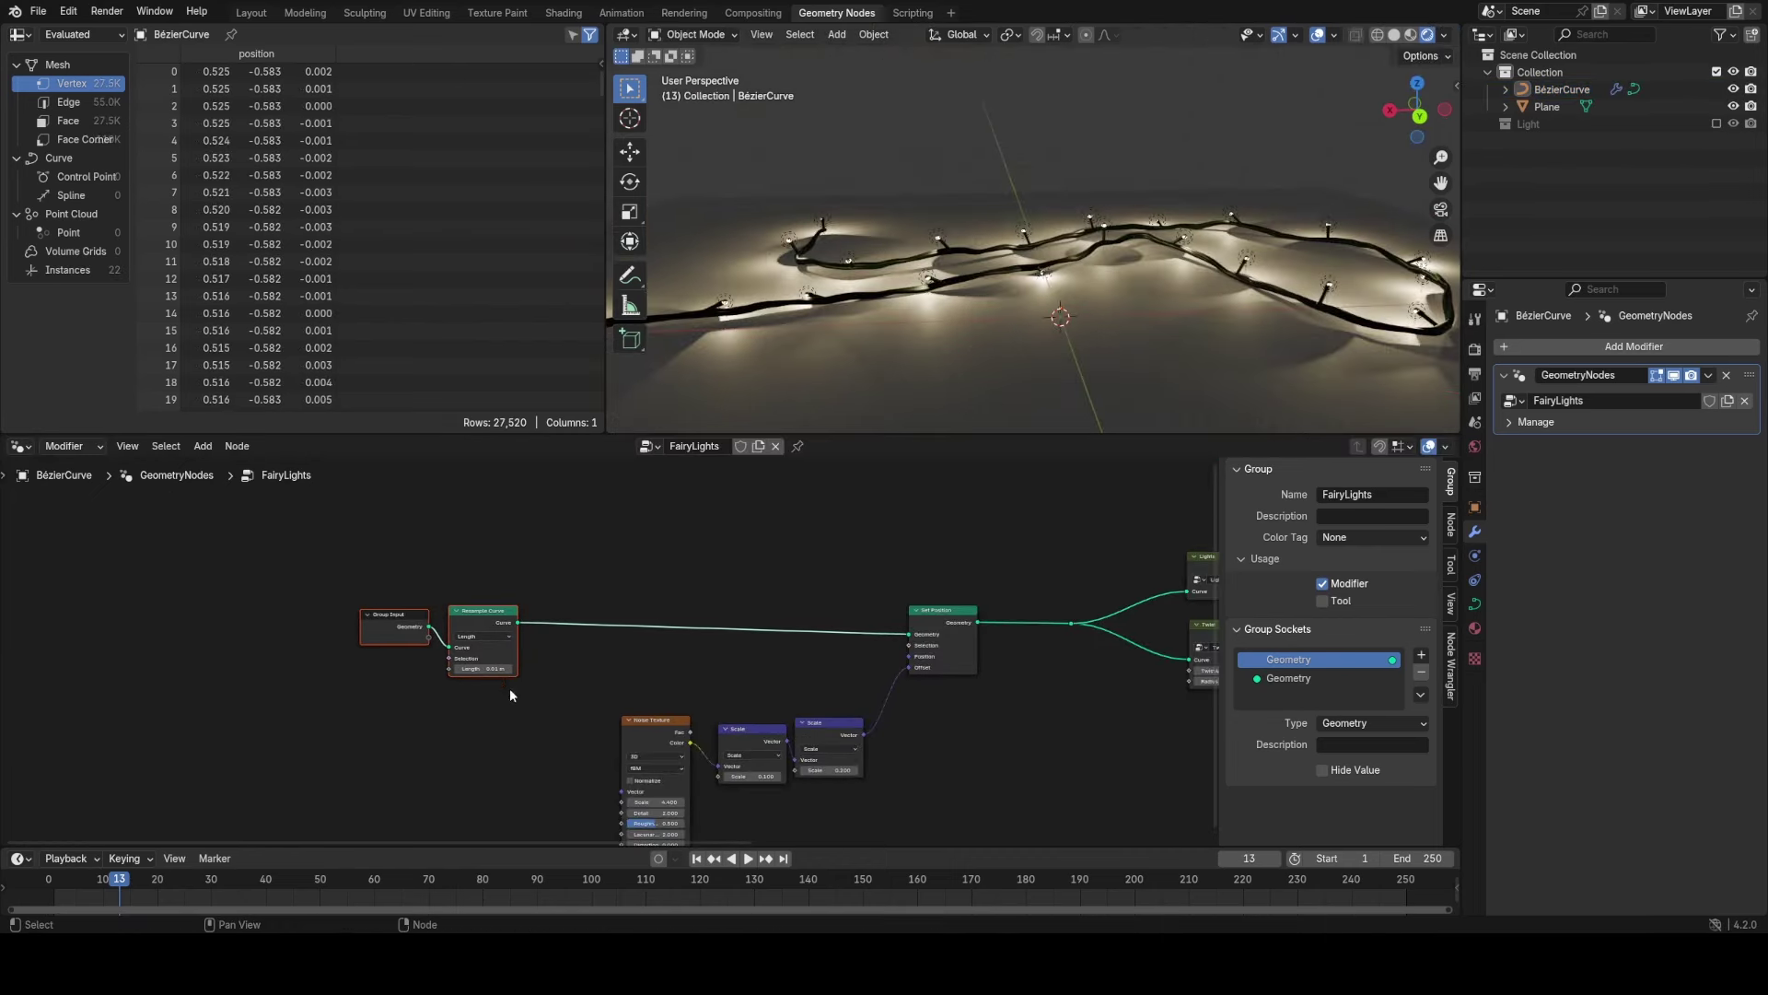
{"action": "left_click_drag", "start_coordinate": [609, 578], "coordinate": [980, 793]}
{"action": "key", "text": "ctrl+g"}
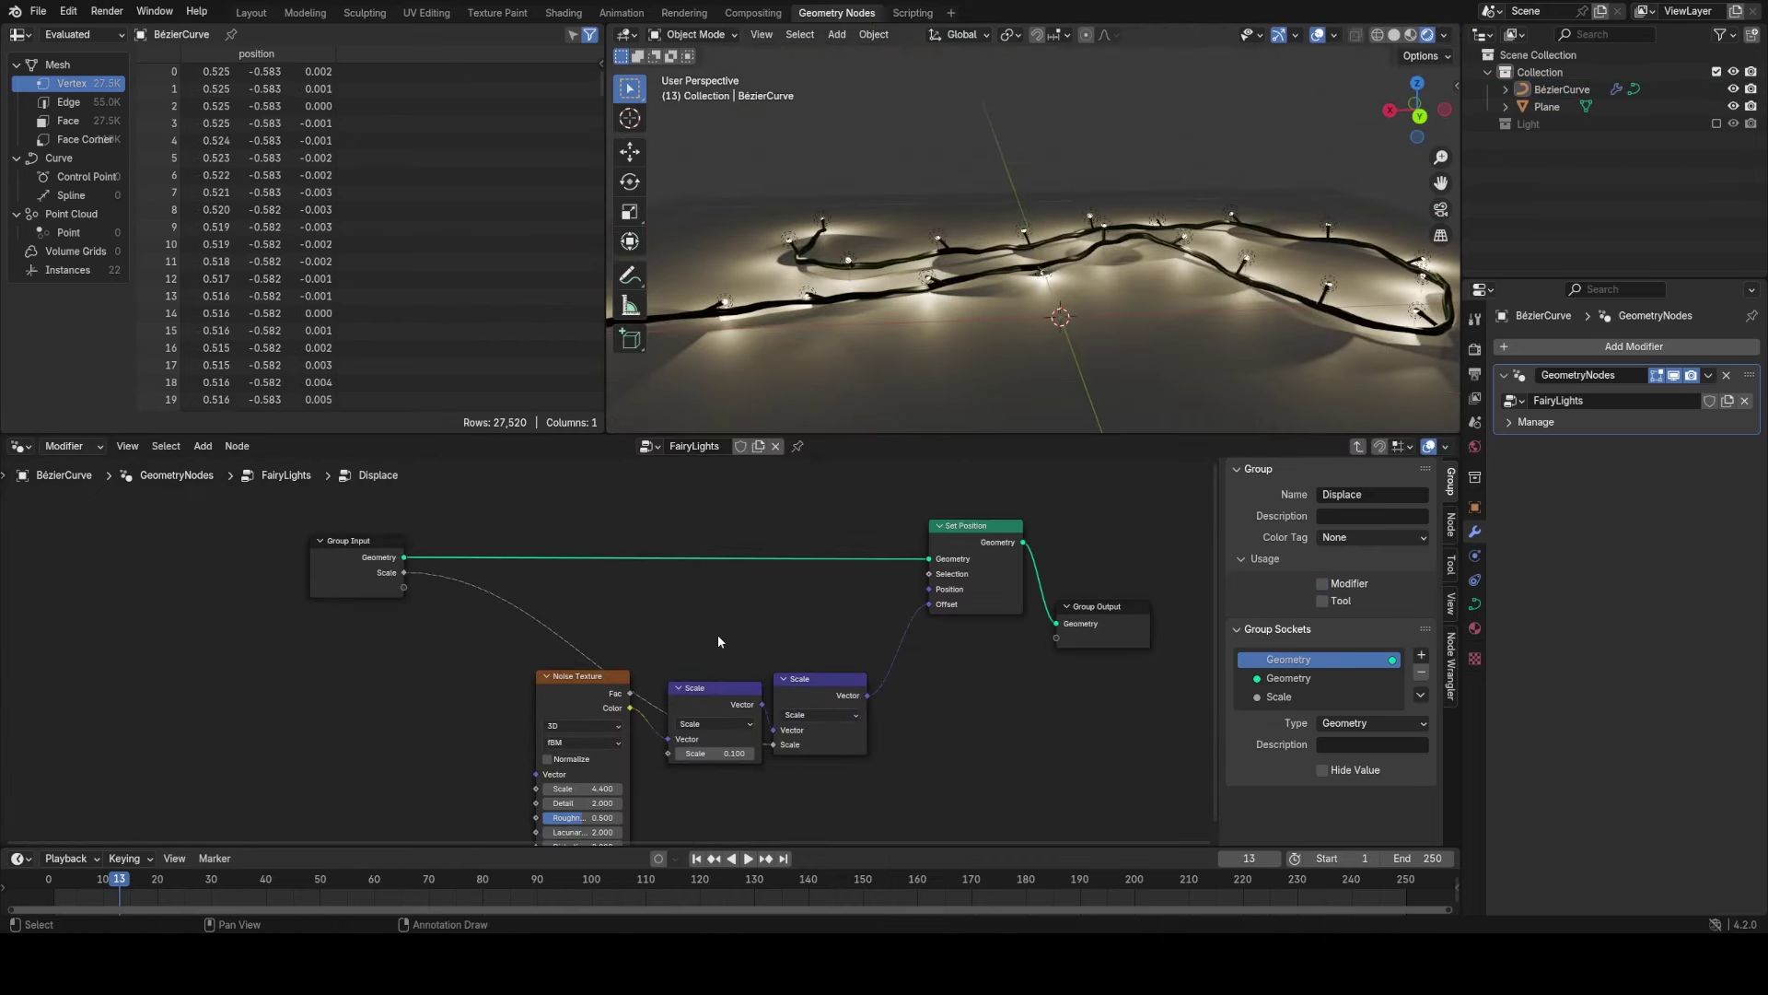
Expose the Noise Texture's scale as a Displace group input named Noise Scale, and leave the group.
{"action": "middle_click_drag", "start_coordinate": [718, 641], "coordinate": [761, 621]}
{"action": "left_click_drag", "start_coordinate": [447, 552], "coordinate": [581, 768]}
{"action": "double_click", "coordinate": [1295, 715]}
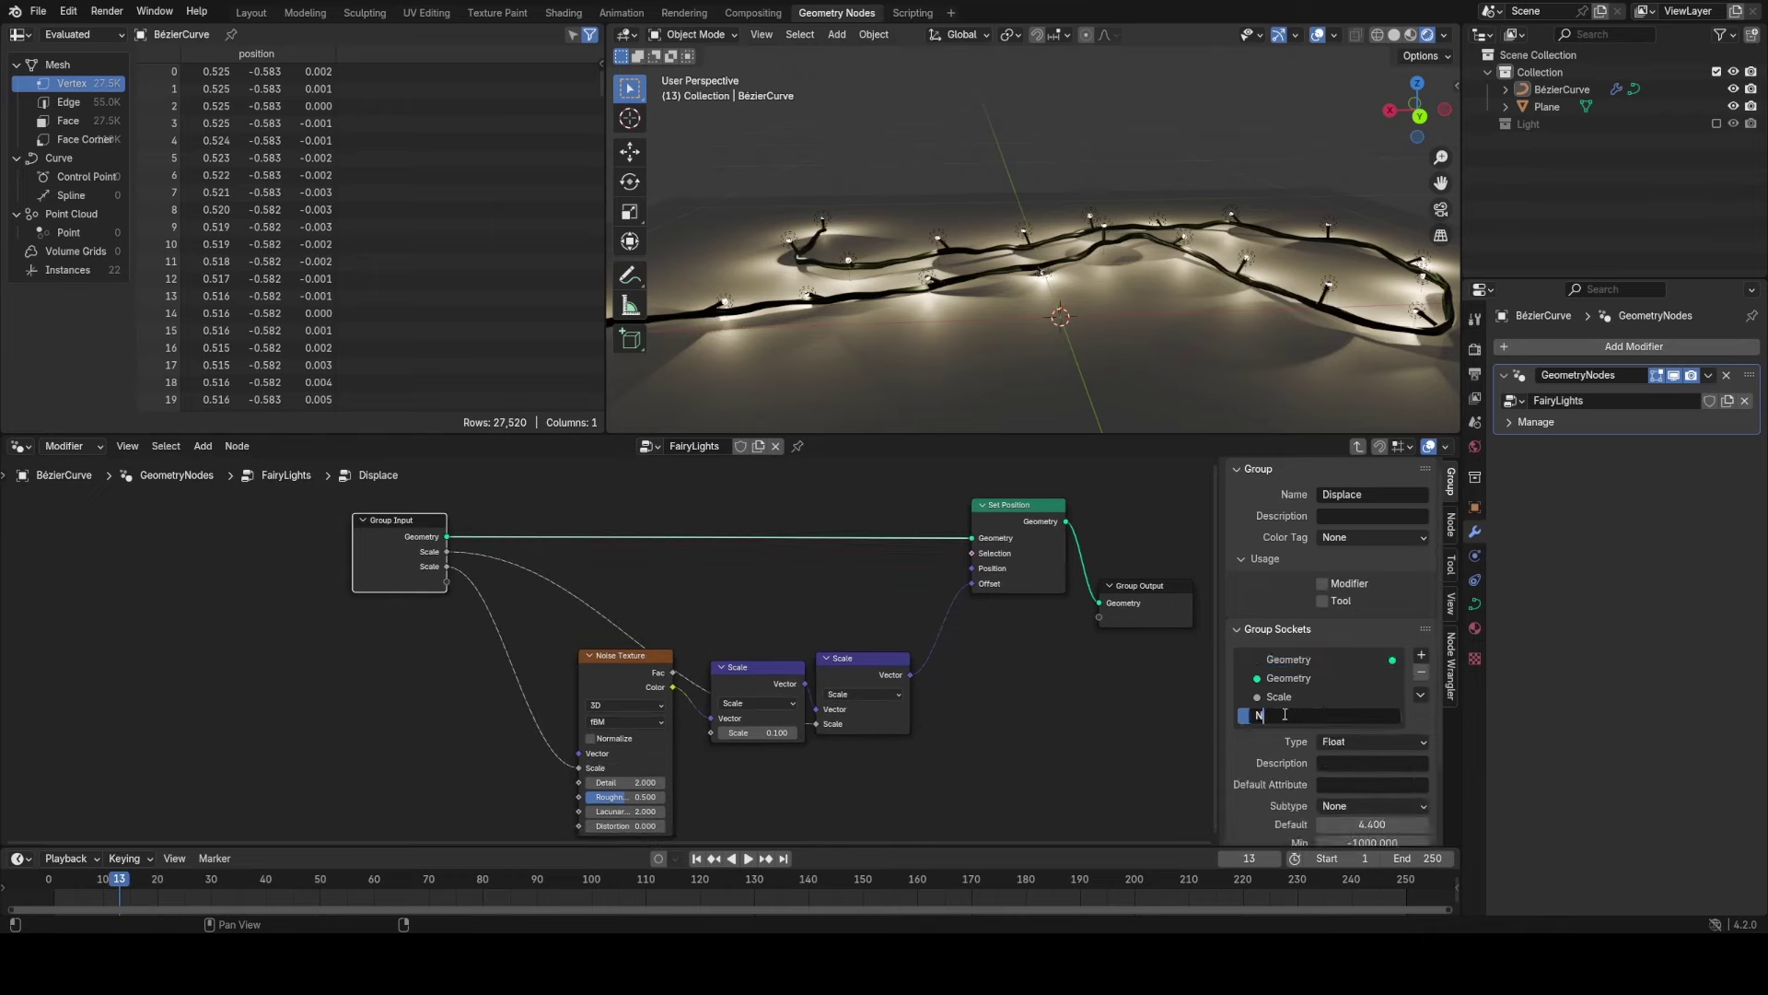
{"action": "type", "text": "Noise Scale"}
{"action": "key", "text": "Return"}
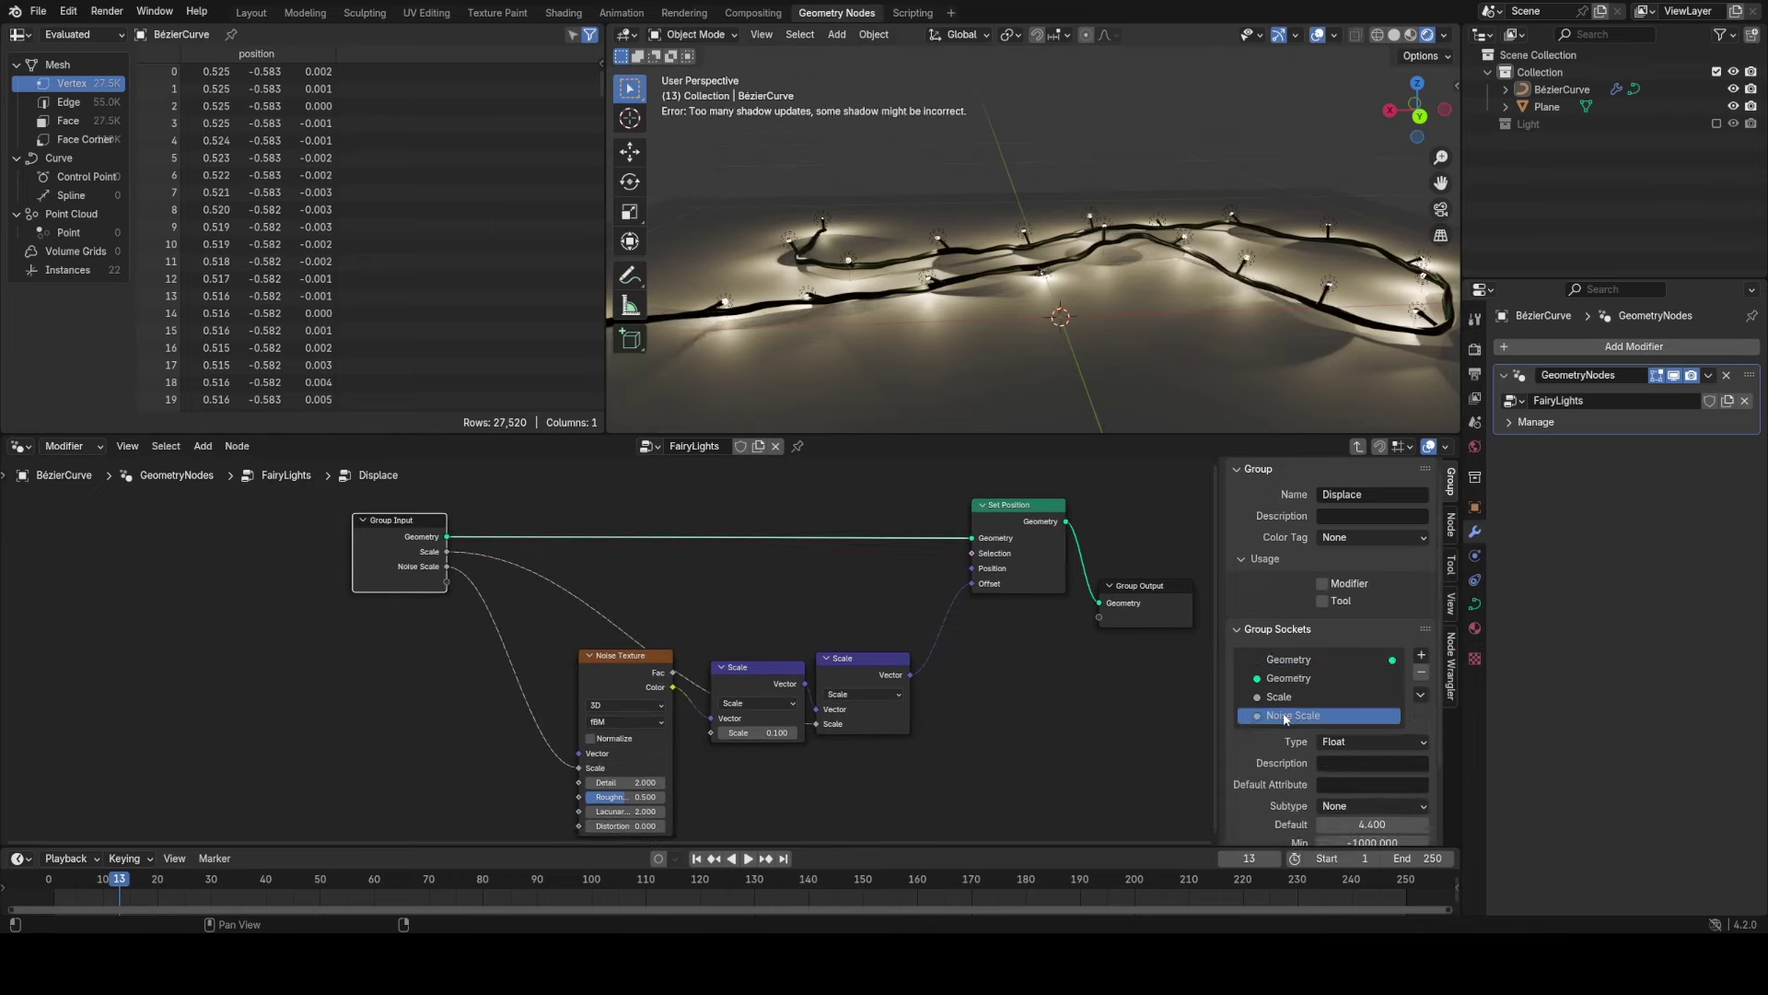
{"action": "key", "text": "Tab"}
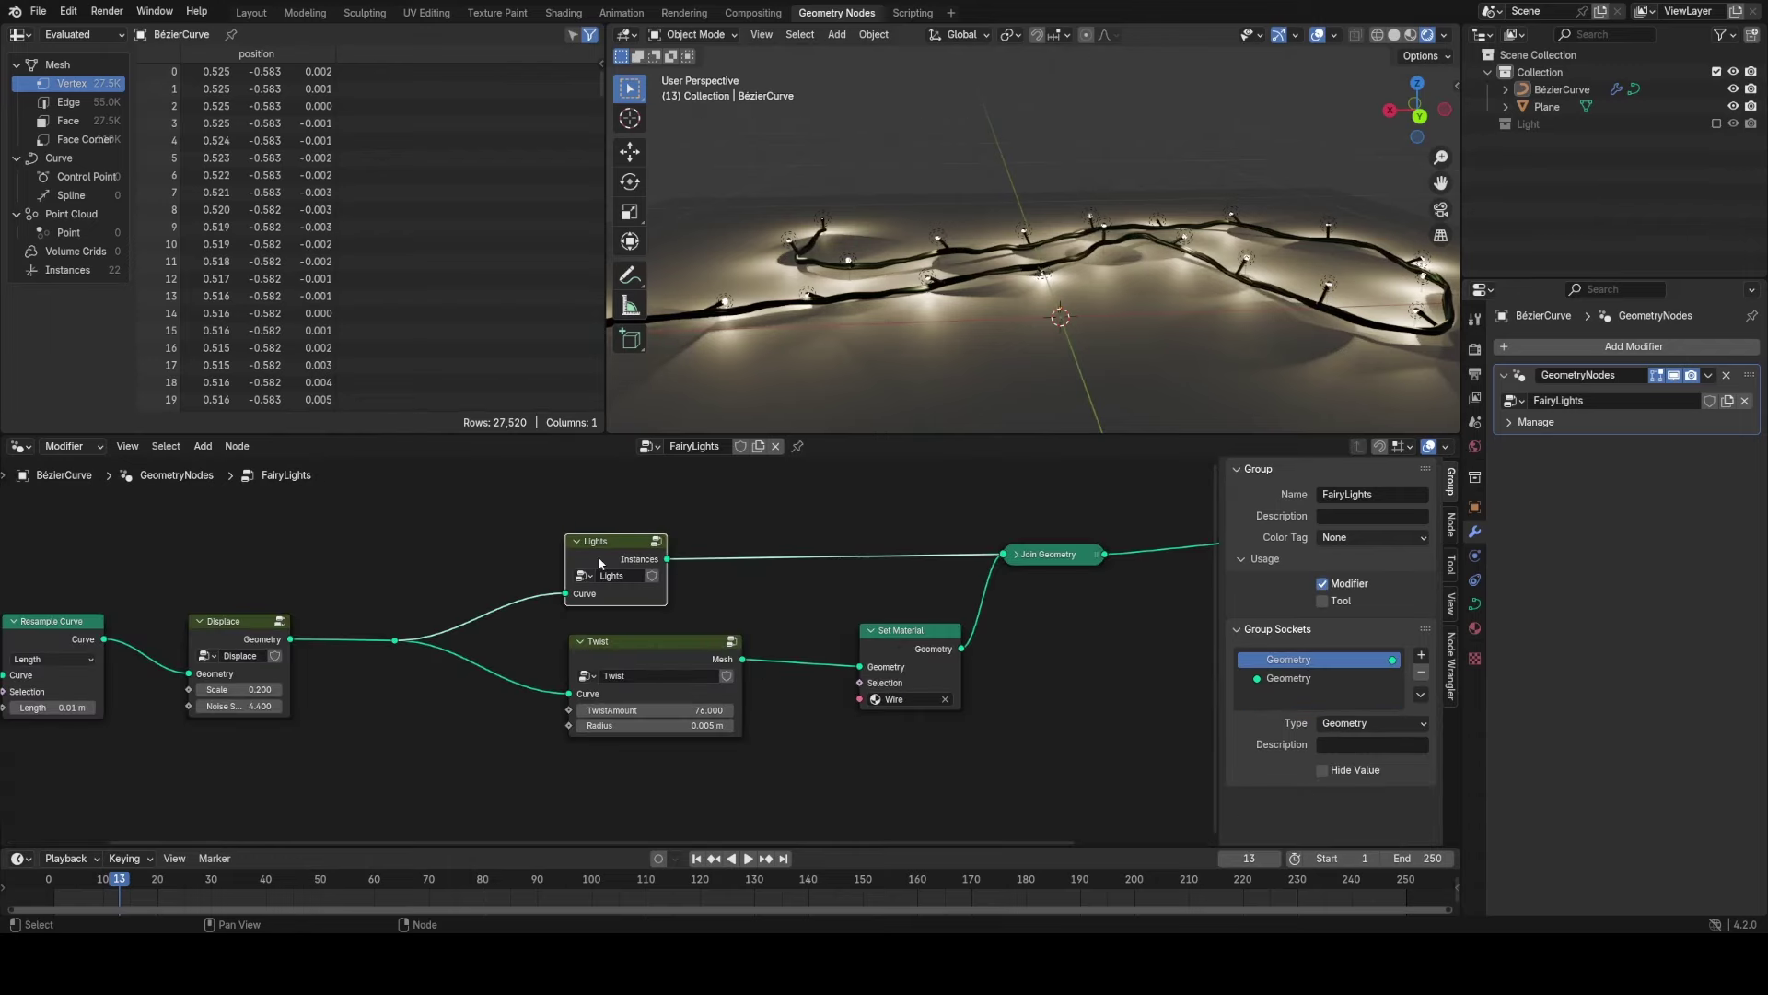
Open the Lights group and move Instance on Points and Group Output along X, away from the other nodes.
{"action": "key", "text": "Tab"}
{"action": "middle_click_drag", "start_coordinate": [800, 706], "coordinate": [689, 731]}
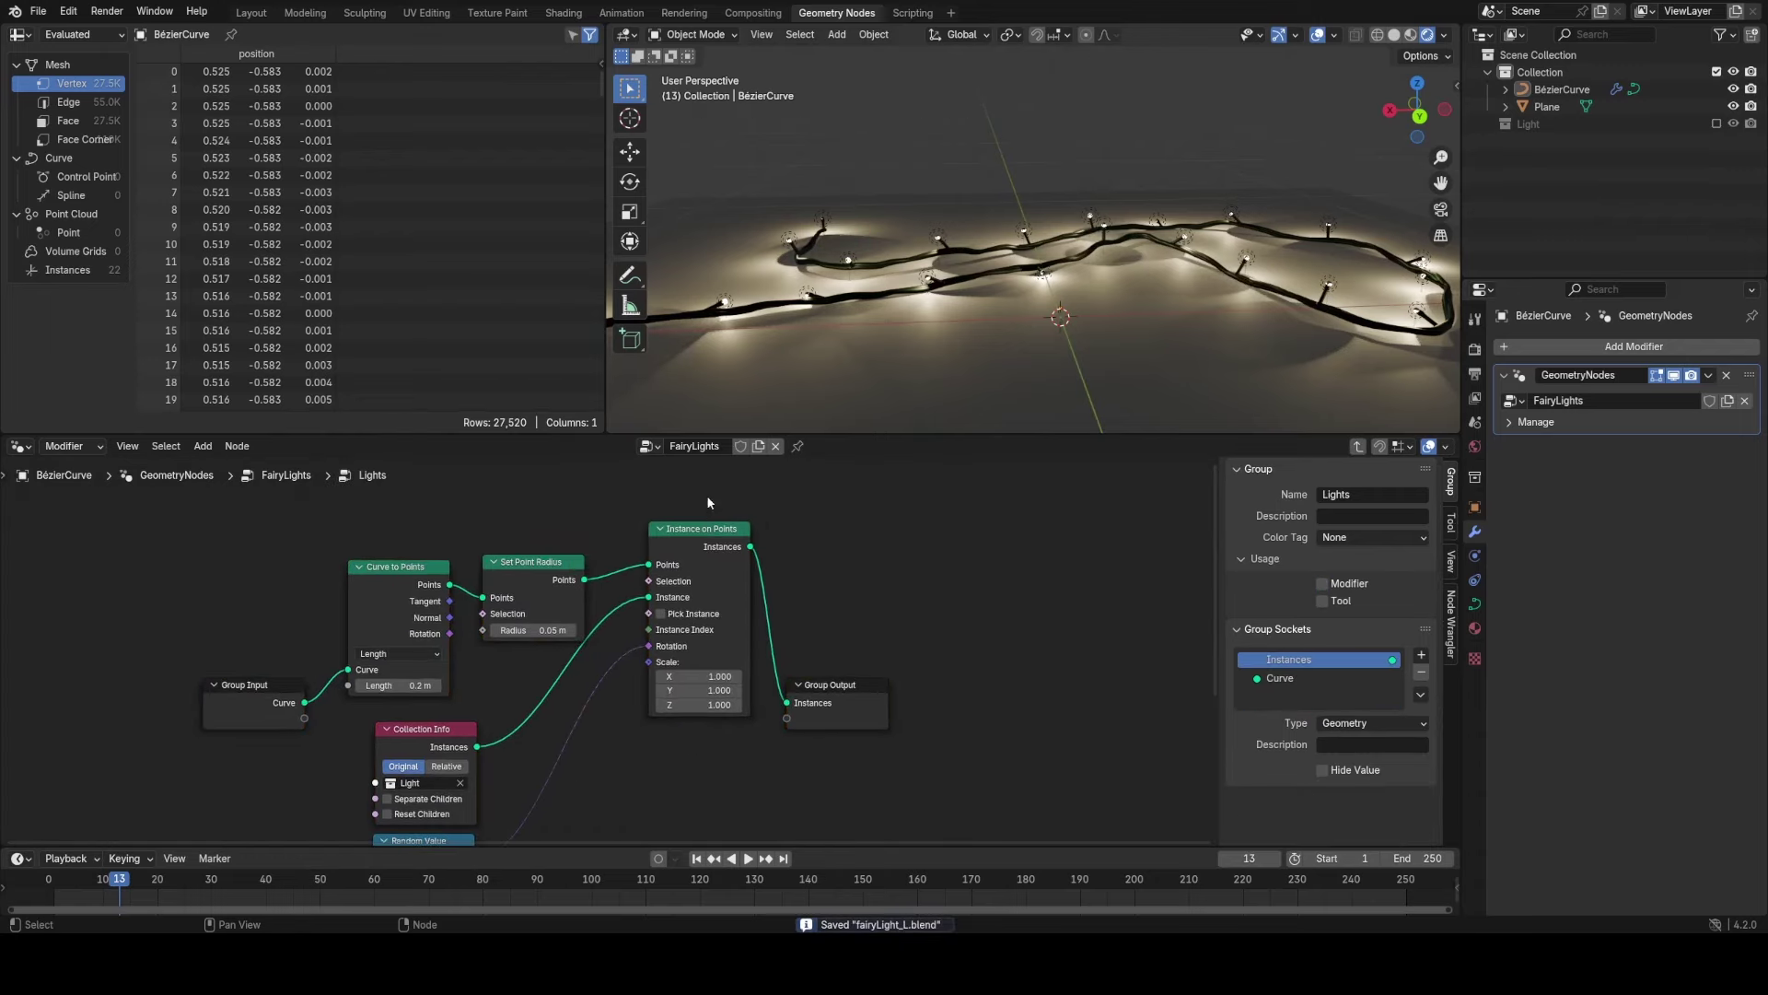
{"action": "left_click_drag", "start_coordinate": [705, 487], "coordinate": [850, 752]}
{"action": "key", "text": "g"}
{"action": "key", "text": "x"}
{"action": "left_click", "coordinate": [1101, 761]}
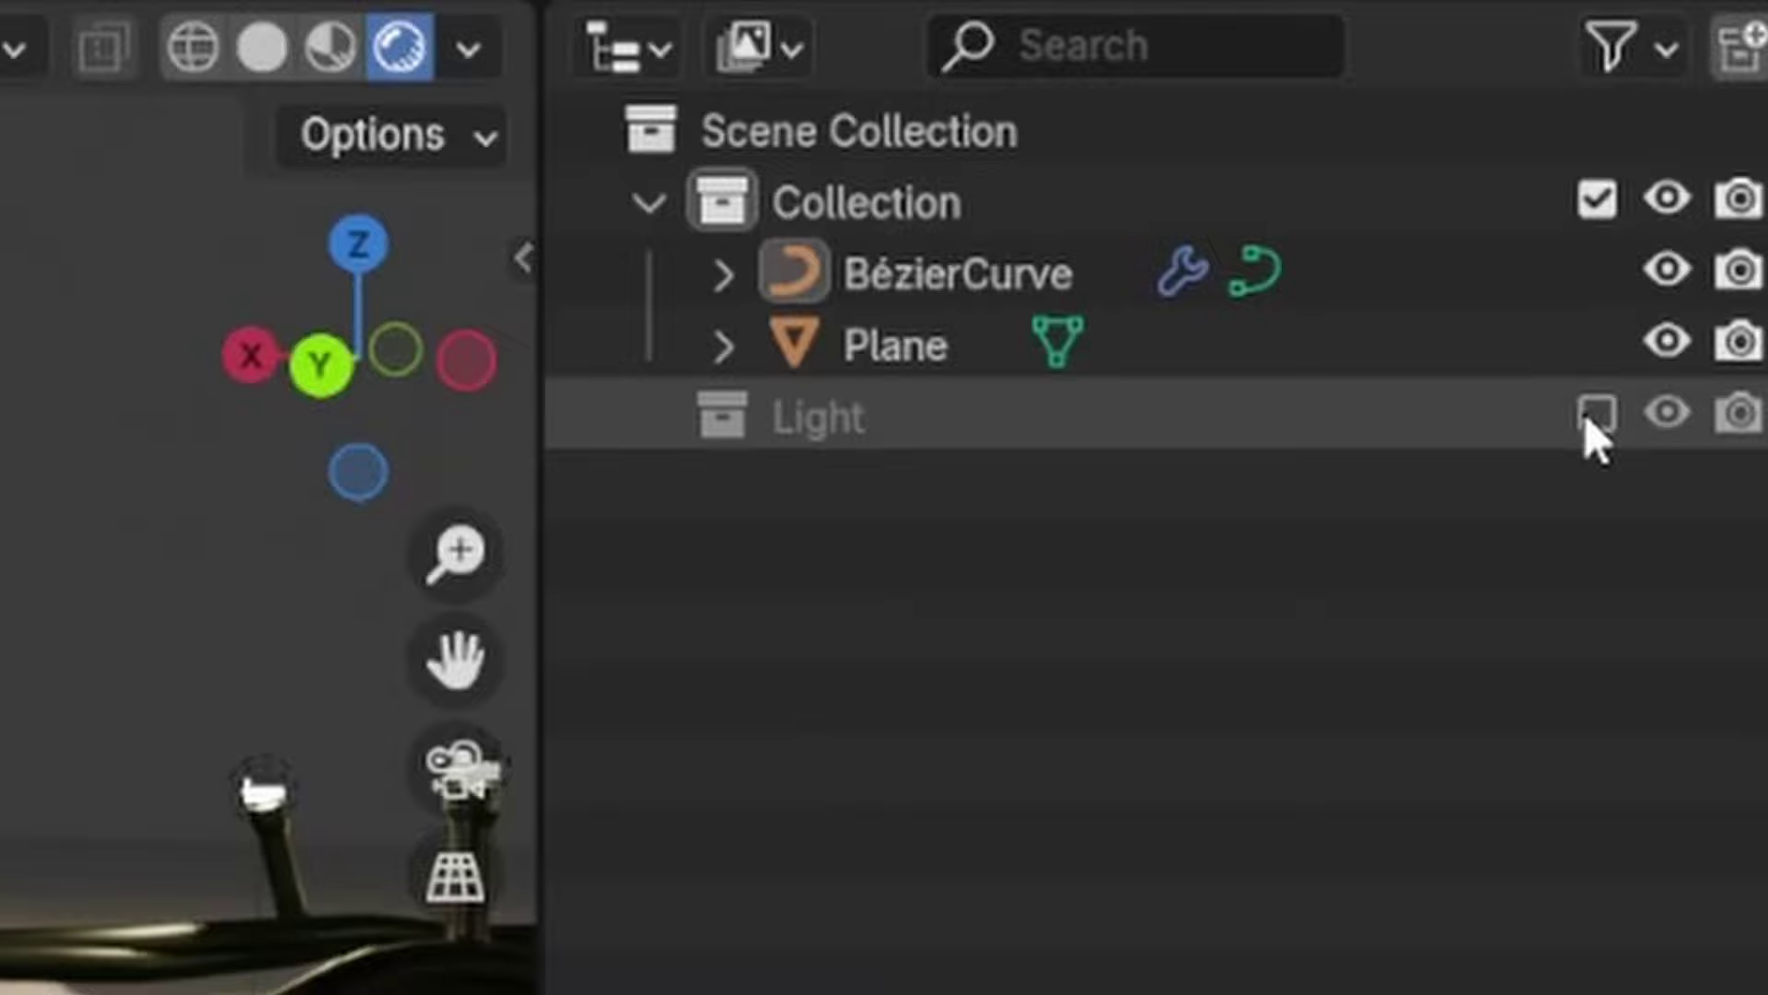
Enable the Light collection, duplicate it, and rename the copy Light_B.
{"action": "left_click", "coordinate": [1715, 124]}
{"action": "left_click", "coordinate": [1101, 420]}
{"action": "right_click", "coordinate": [926, 425]}
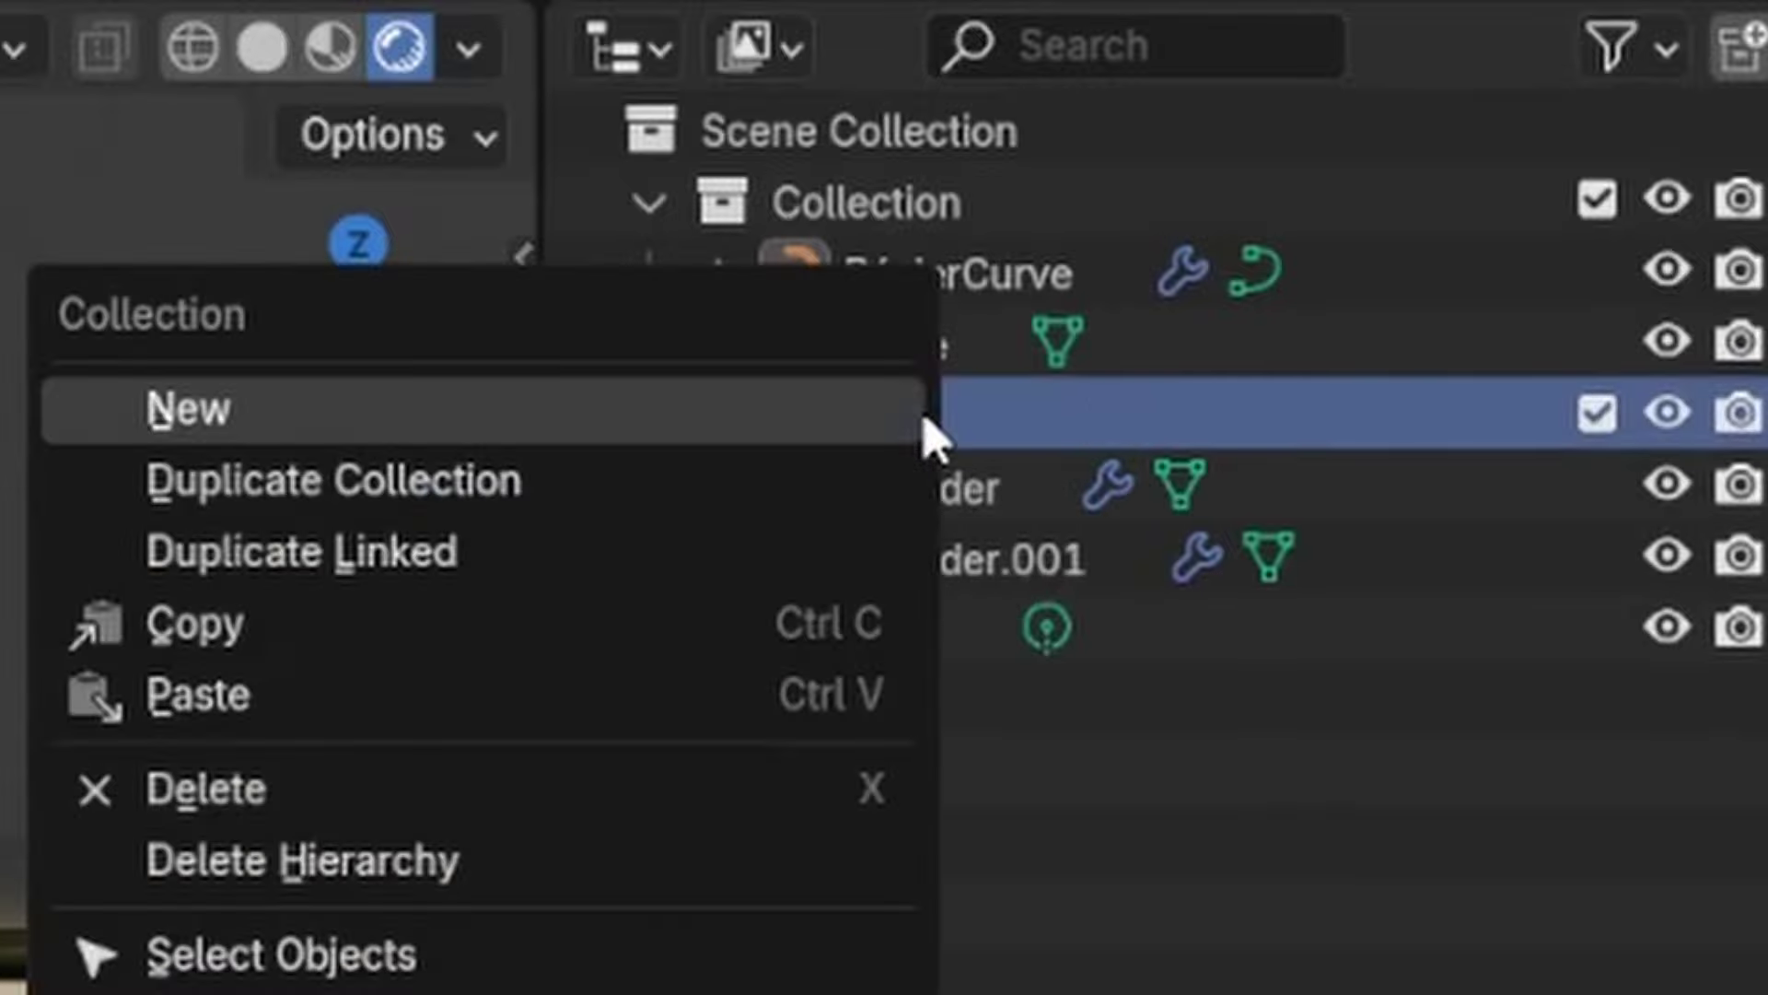
{"action": "left_click", "coordinate": [809, 481]}
{"action": "double_click", "coordinate": [861, 702]}
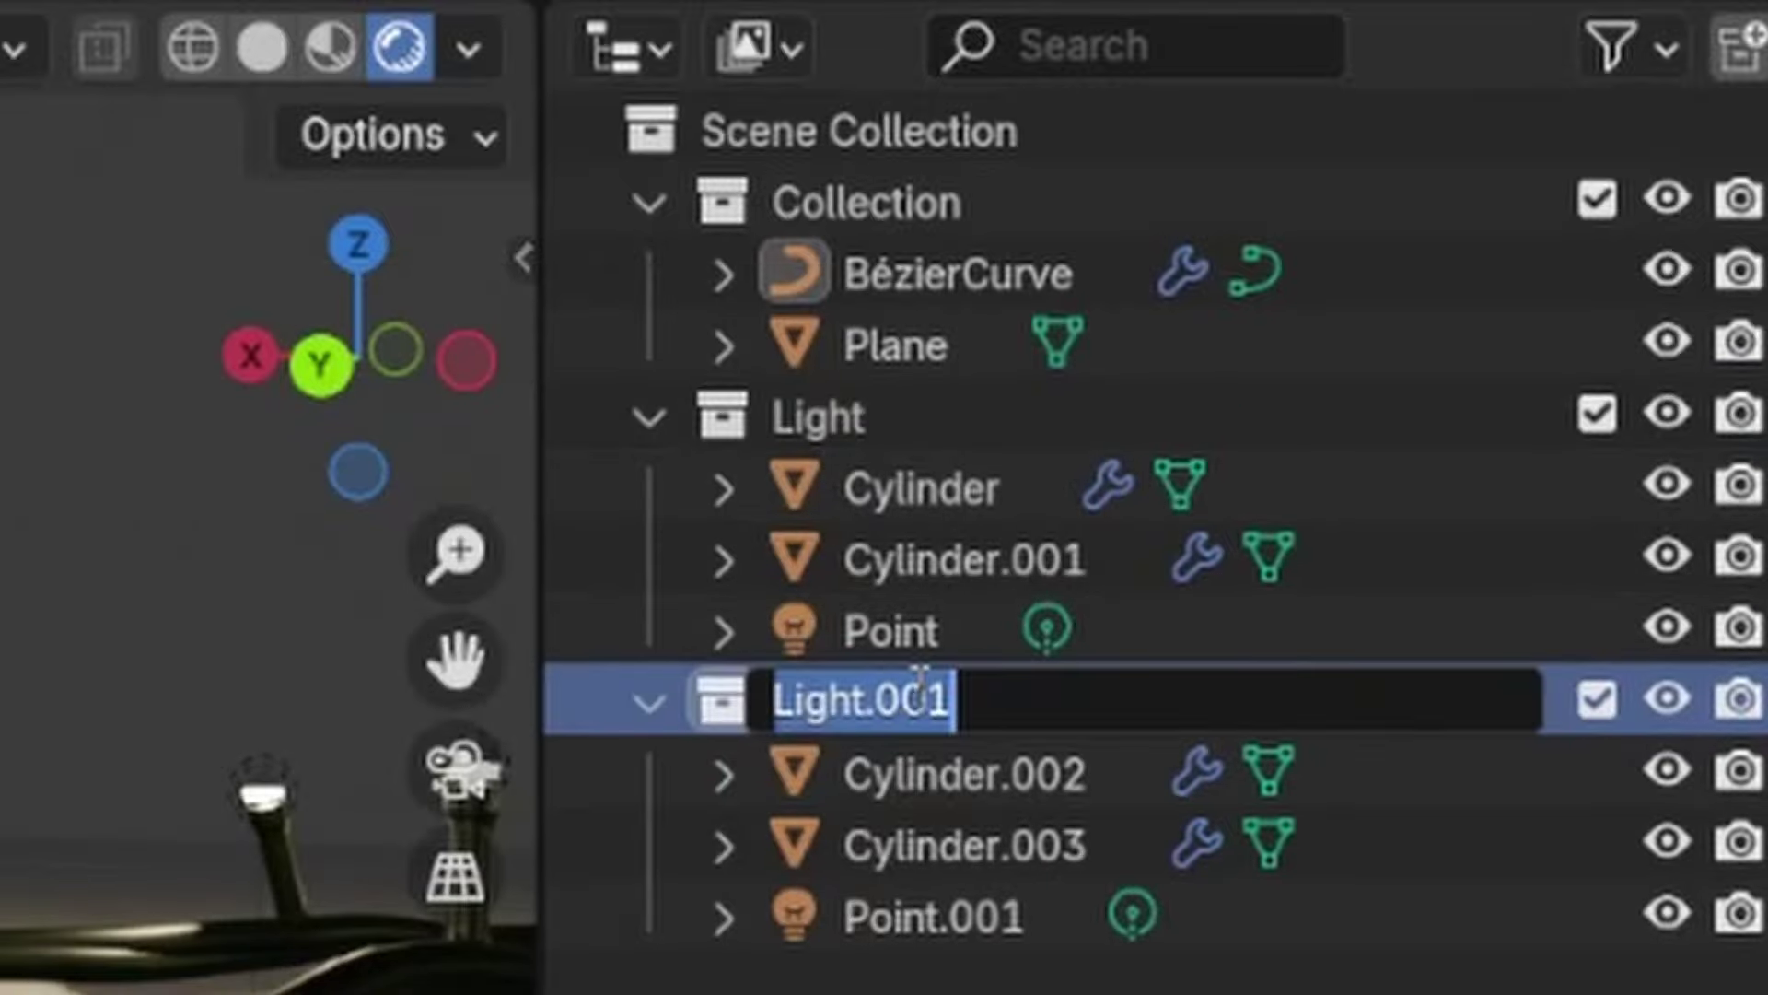
{"action": "type", "text": "Light_B"}
{"action": "key", "text": "Return"}
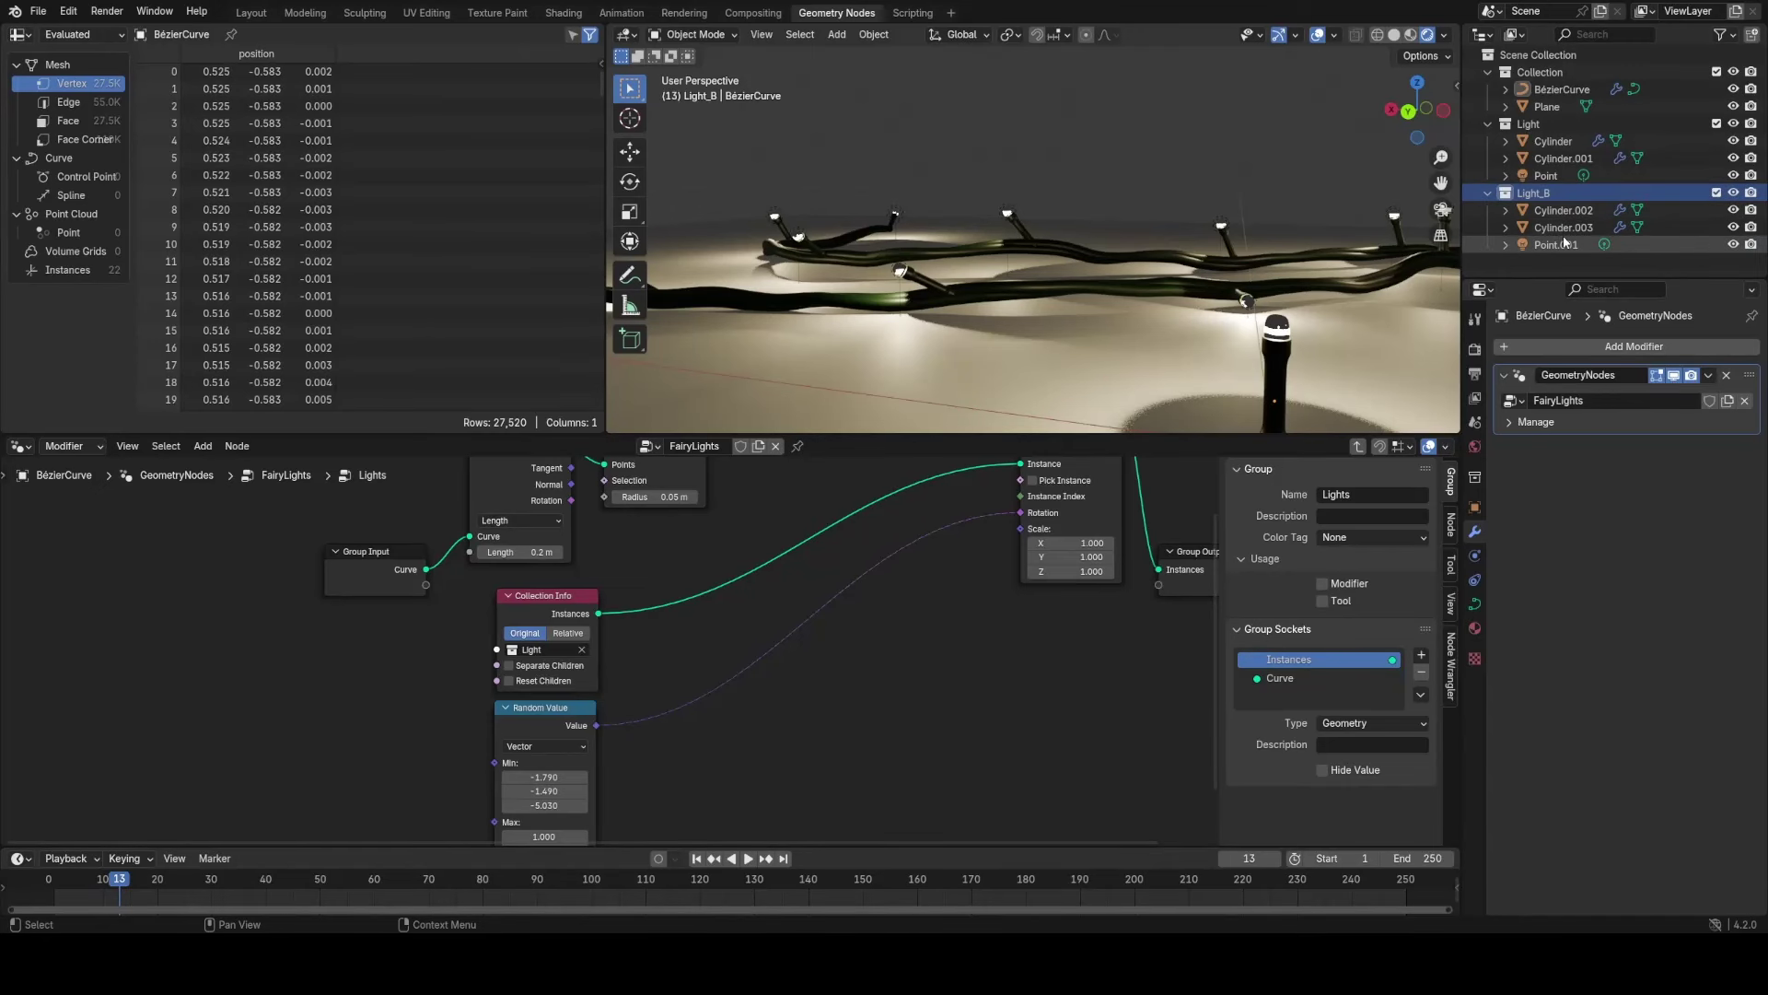
Give the Point.001 light in Light_B a reddish color and exclude the Light collection from the view layer.
{"action": "left_click", "coordinate": [1566, 242]}
{"action": "left_click", "coordinate": [1474, 579]}
{"action": "left_click", "coordinate": [1717, 123]}
{"action": "left_click", "coordinate": [1667, 445]}
{"action": "left_click", "coordinate": [1629, 317]}
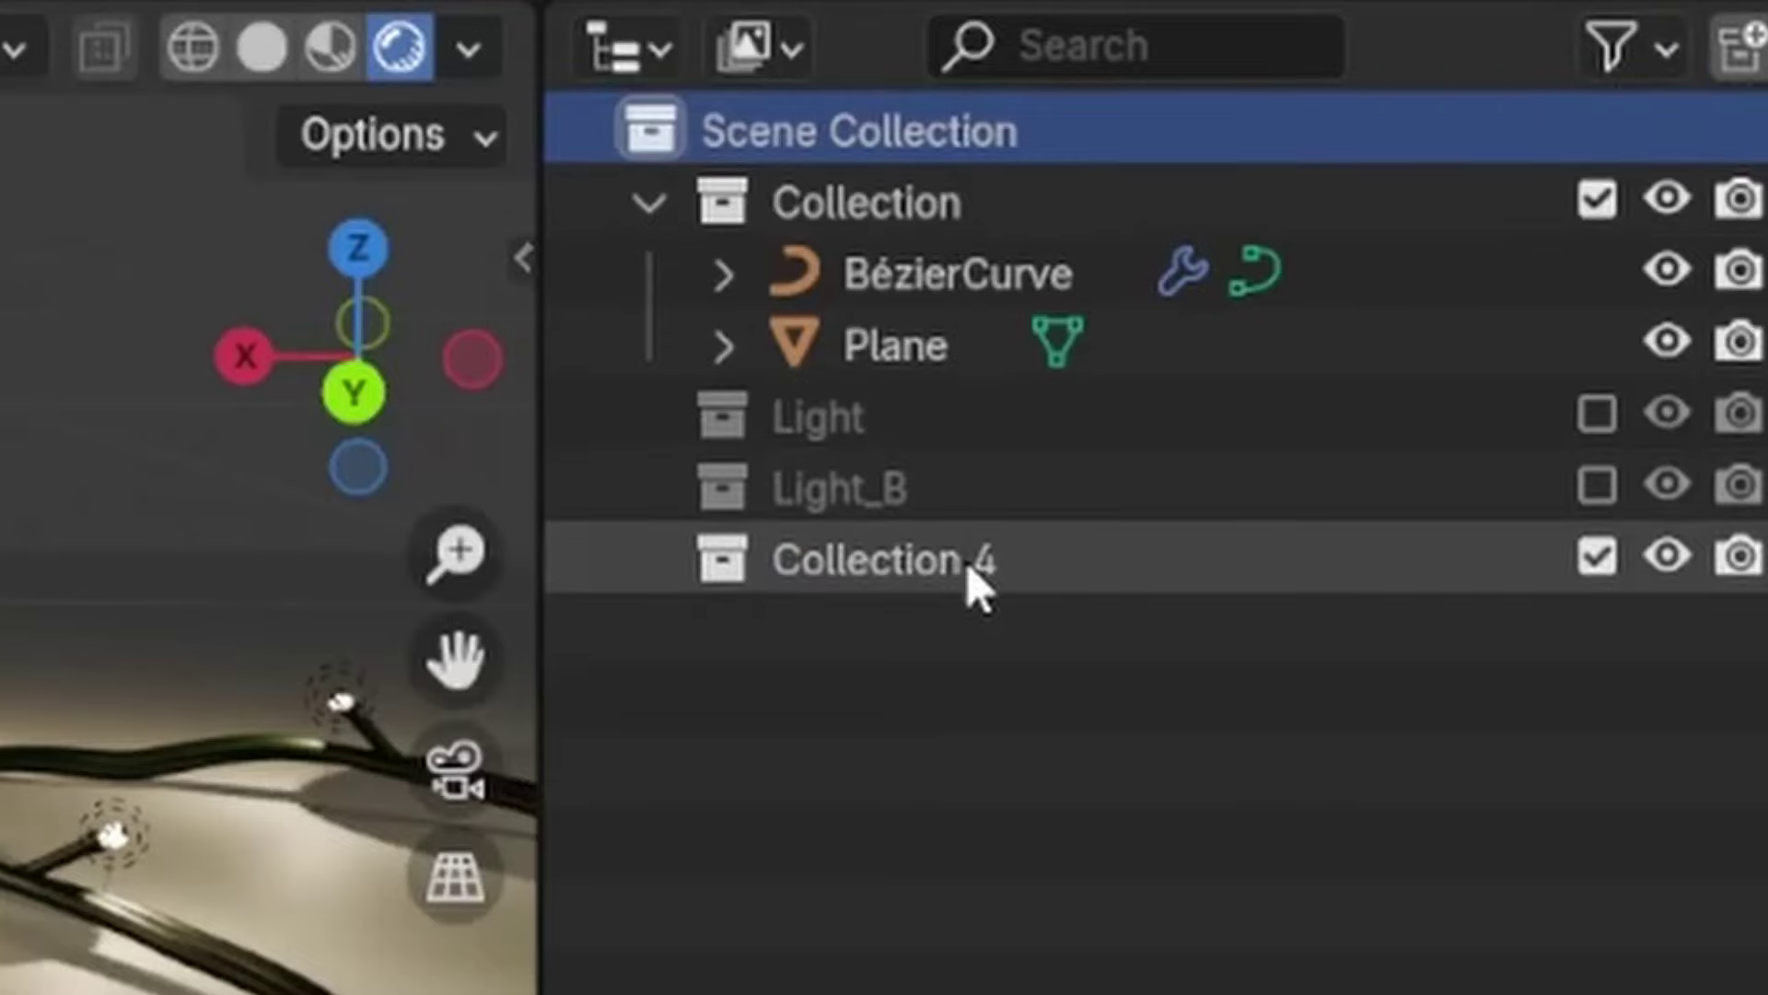
Rename Collection 4 as Instances.
{"action": "double_click", "coordinate": [968, 567]}
{"action": "key", "text": "BackSpace"}
{"action": "type", "text": "Instances"}
{"action": "key", "text": "Return"}
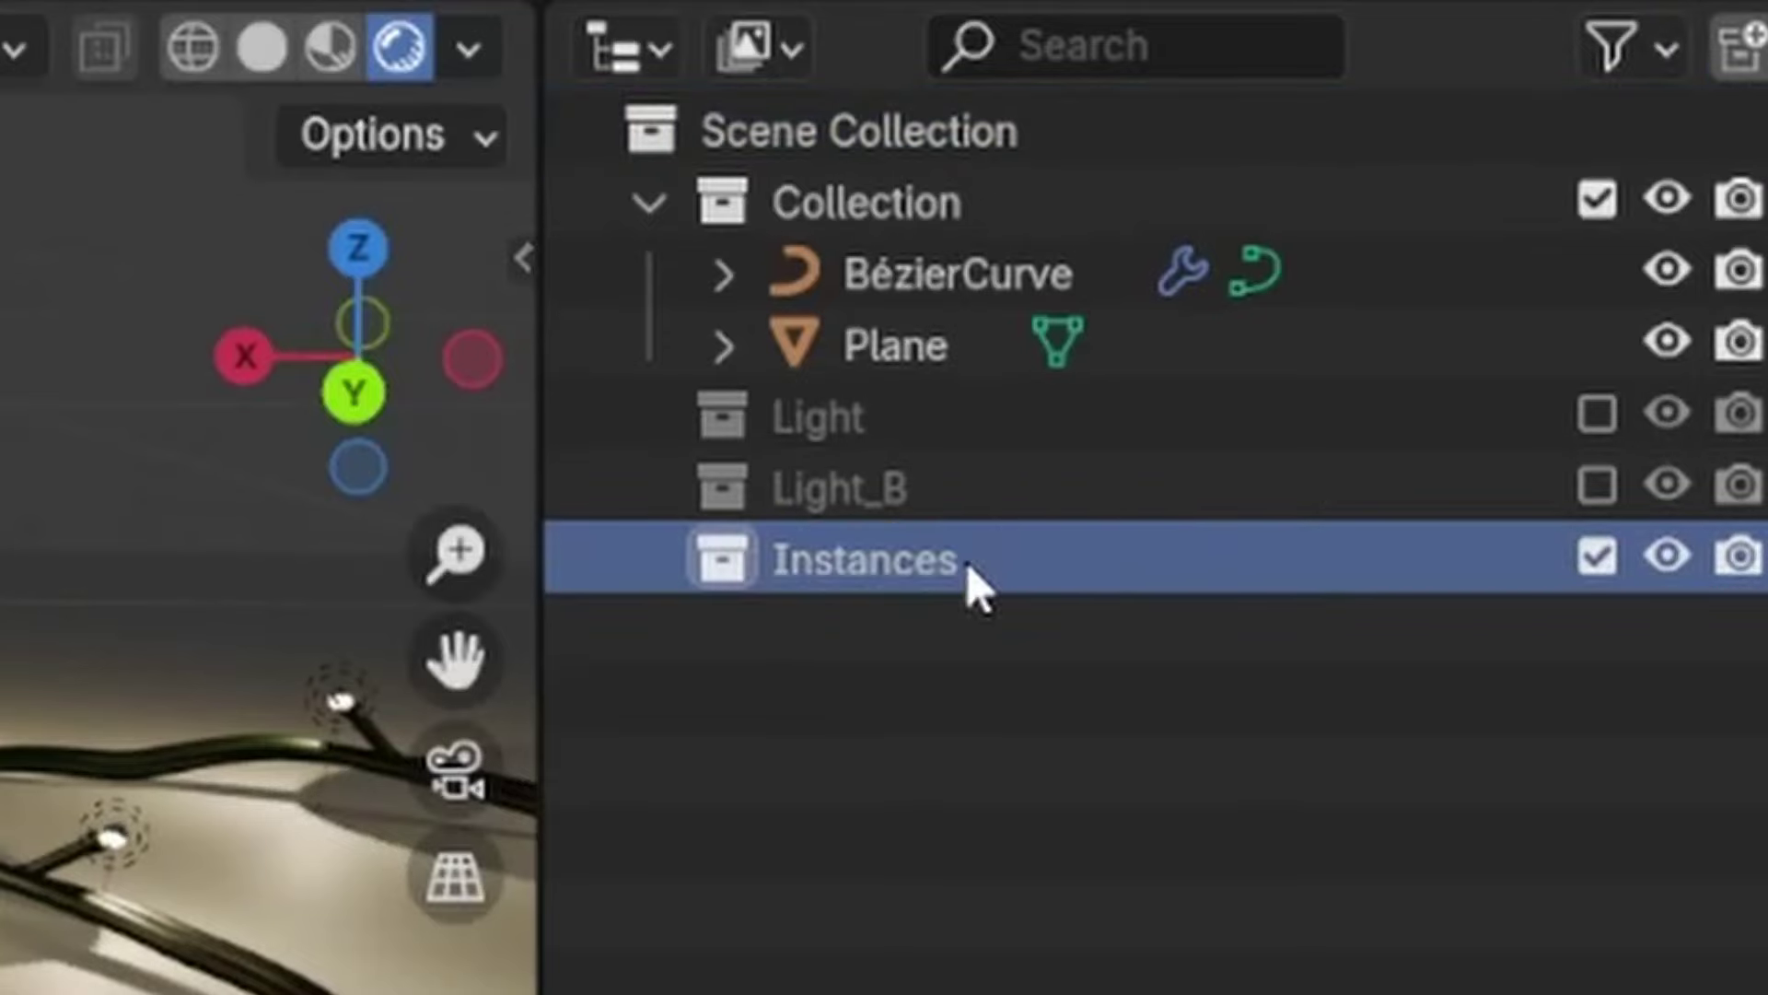
Nest the Light and Light_B collections inside Instances and exclude Instances from the view layer.
{"action": "left_click", "coordinate": [875, 502]}
{"action": "left_click", "coordinate": [860, 423], "text": "ctrl"}
{"action": "left_click_drag", "start_coordinate": [860, 424], "coordinate": [958, 576]}
{"action": "left_click", "coordinate": [1039, 714]}
{"action": "left_click", "coordinate": [1597, 413]}
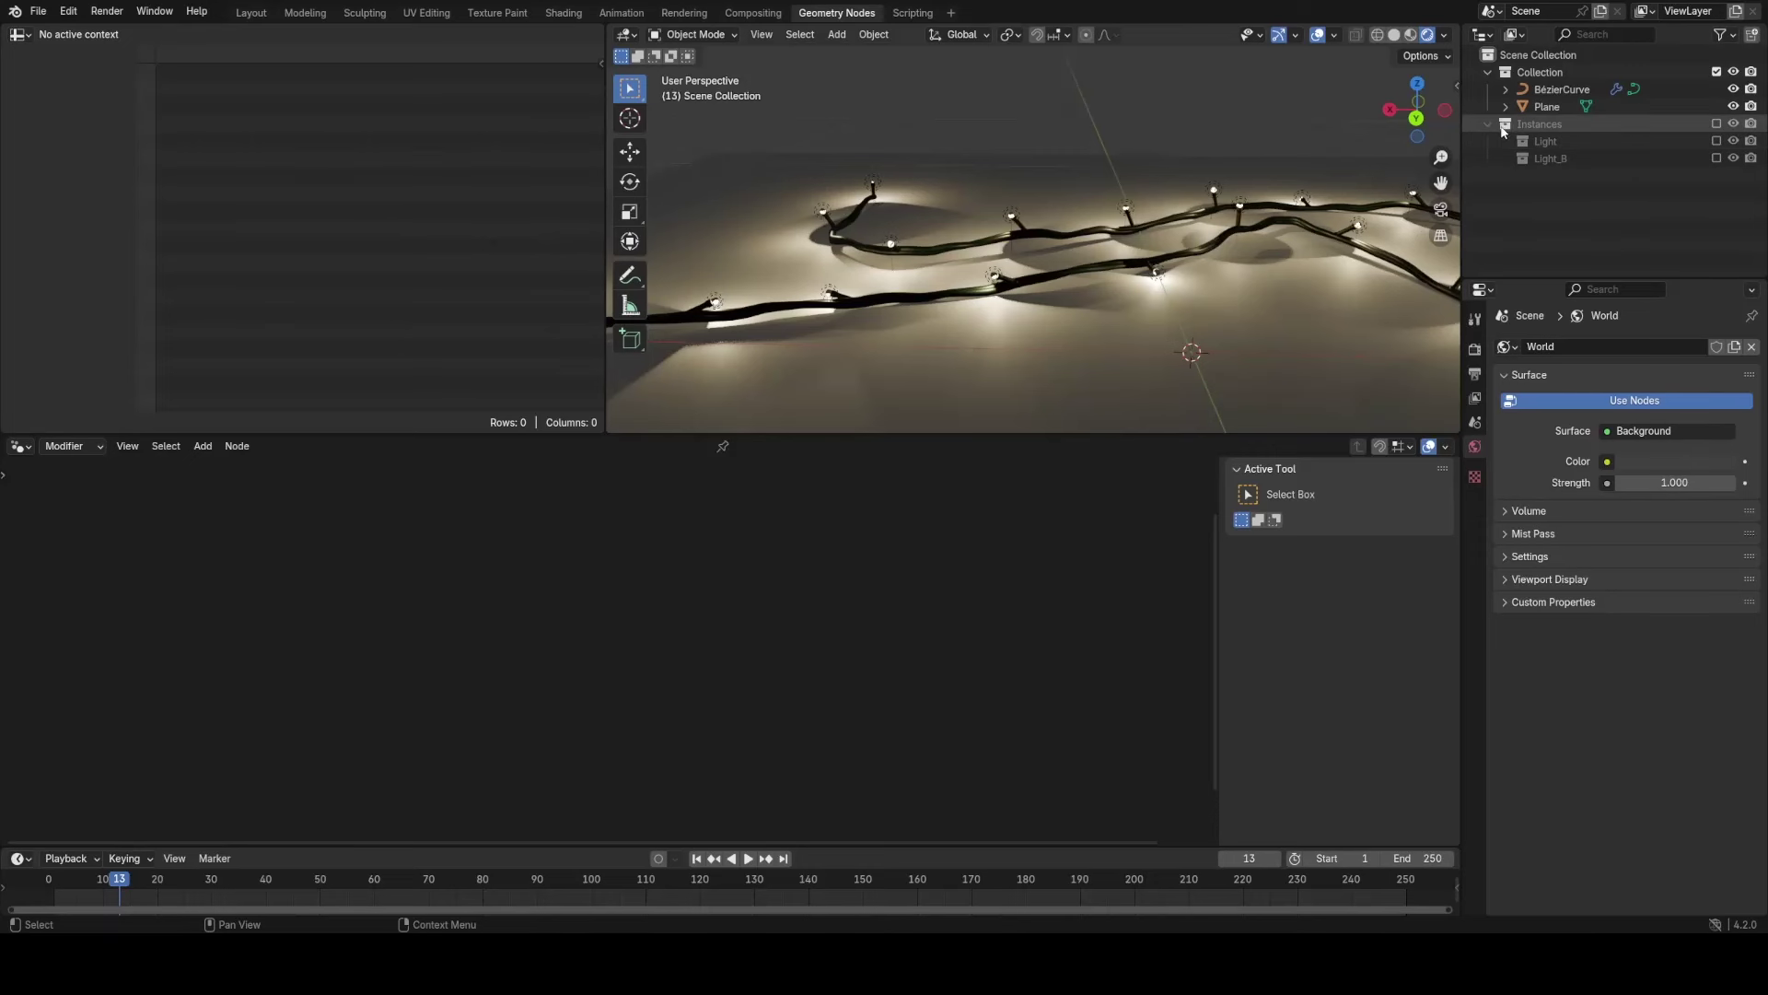
Open the curve's Lights node group and set the Collection Info node's collection to Instances.
{"action": "left_click", "coordinate": [1264, 223]}
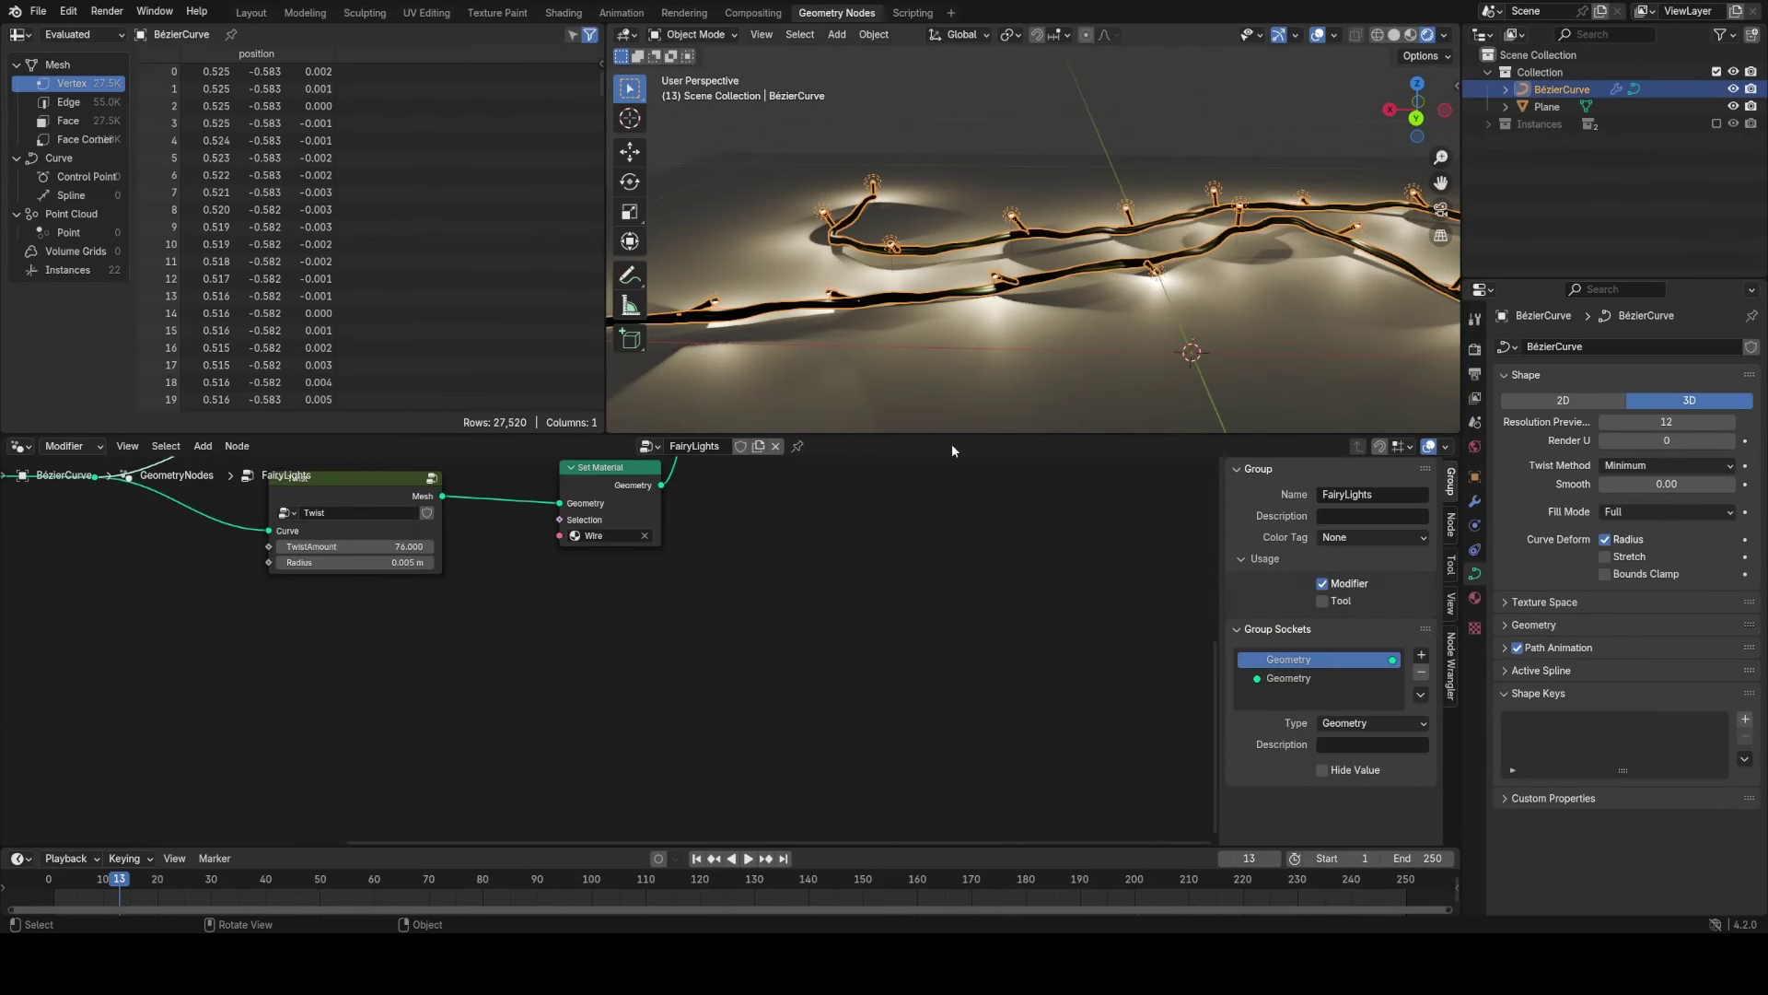
{"action": "middle_click_drag", "start_coordinate": [701, 565], "coordinate": [797, 758]}
{"action": "key", "text": "Tab"}
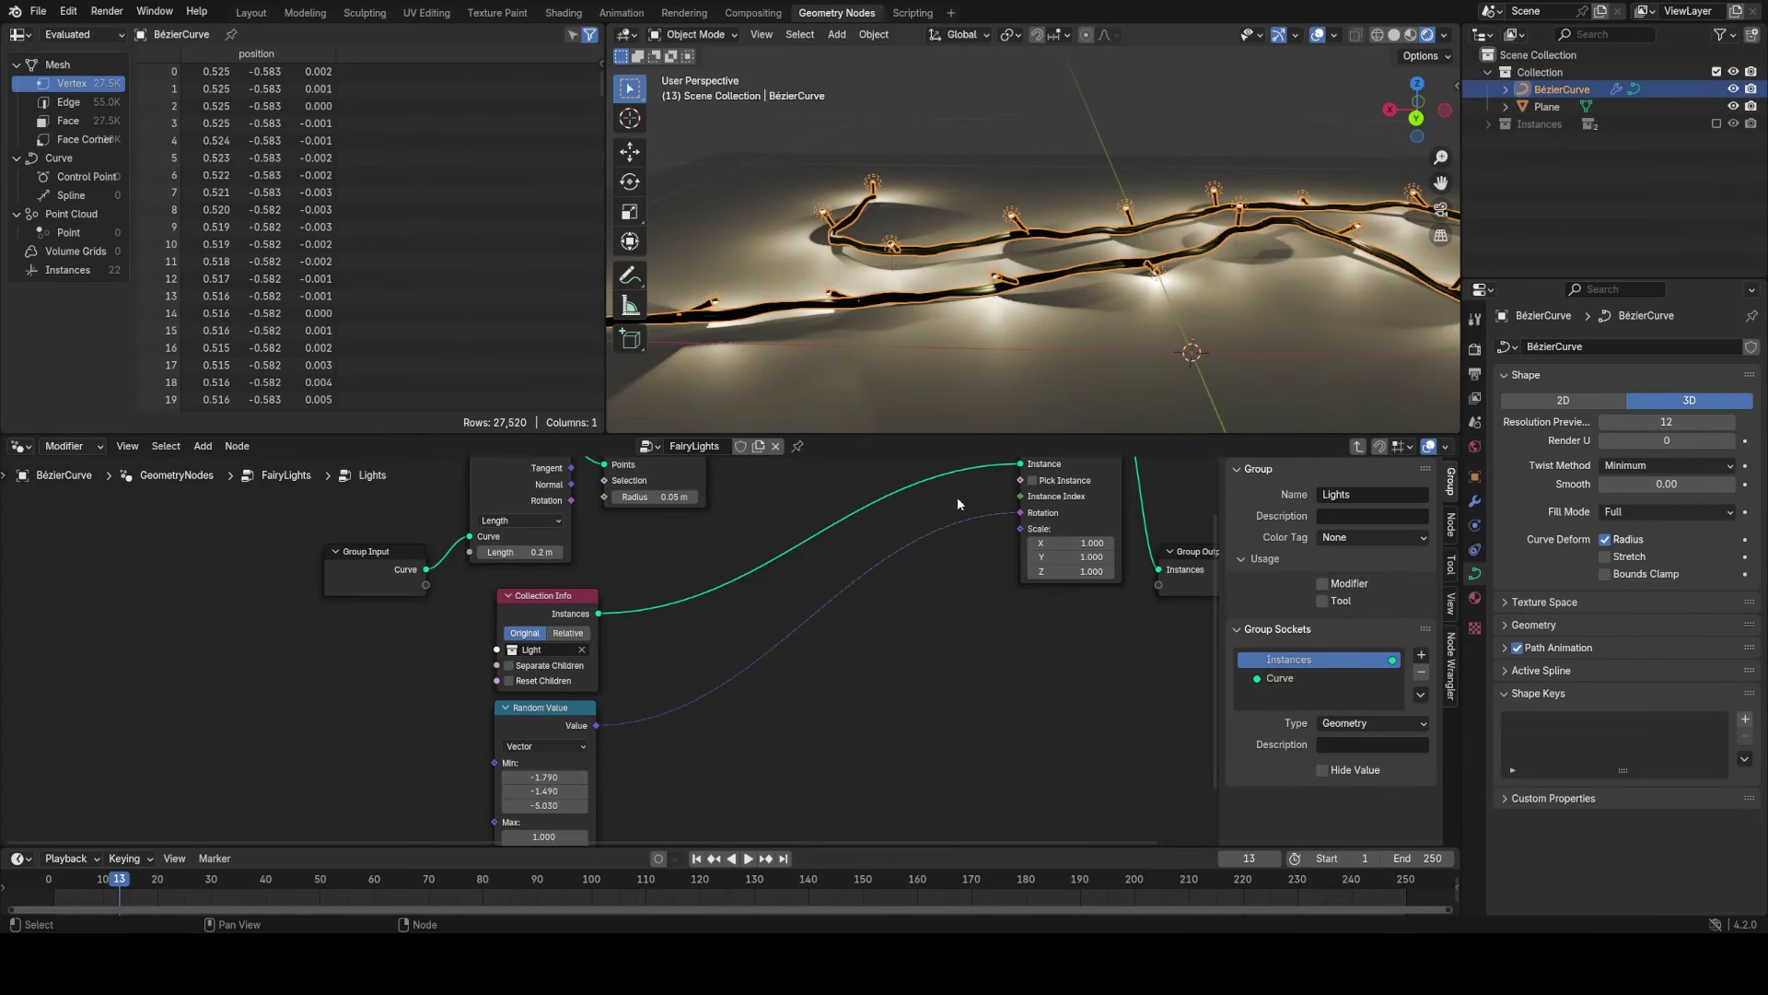
{"action": "left_click", "coordinate": [529, 649]}
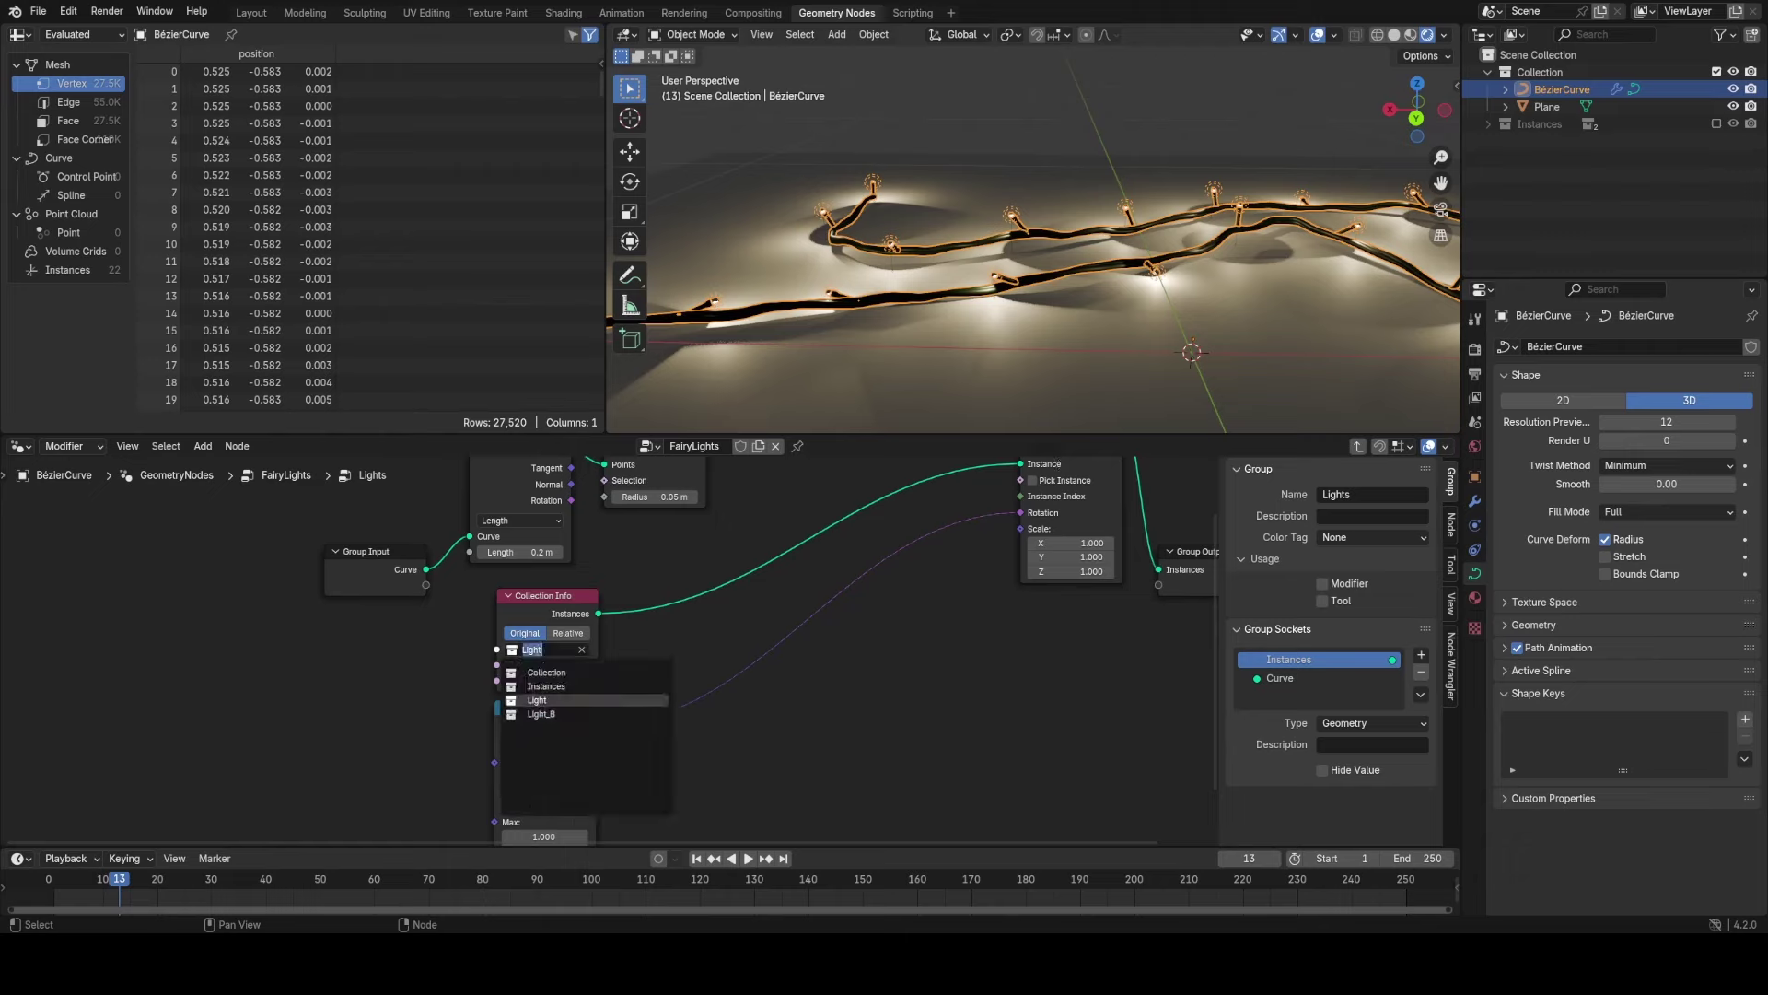
{"action": "left_click", "coordinate": [564, 688]}
Insert a Realize Instances node after Collection Info, with Realize All off and Depth set to 1.
{"action": "key", "text": "shift+a"}
{"action": "type", "text": "rea"}
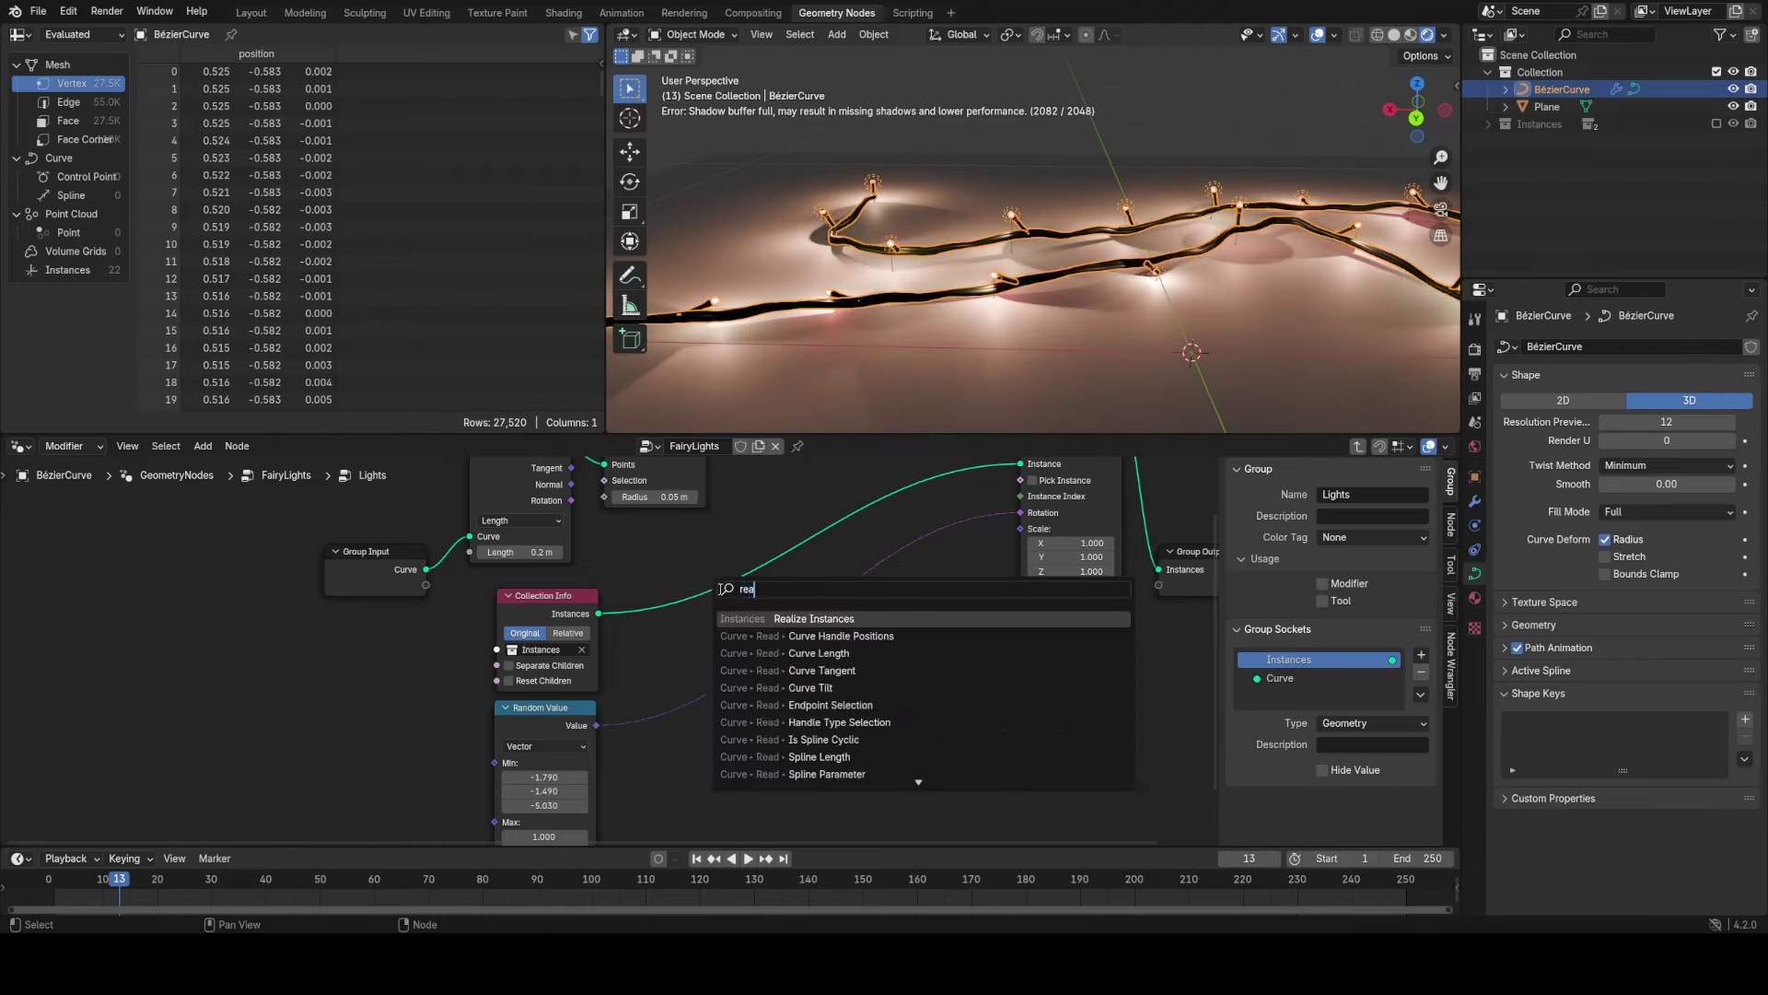
{"action": "key", "text": "Return"}
{"action": "left_click", "coordinate": [686, 630]}
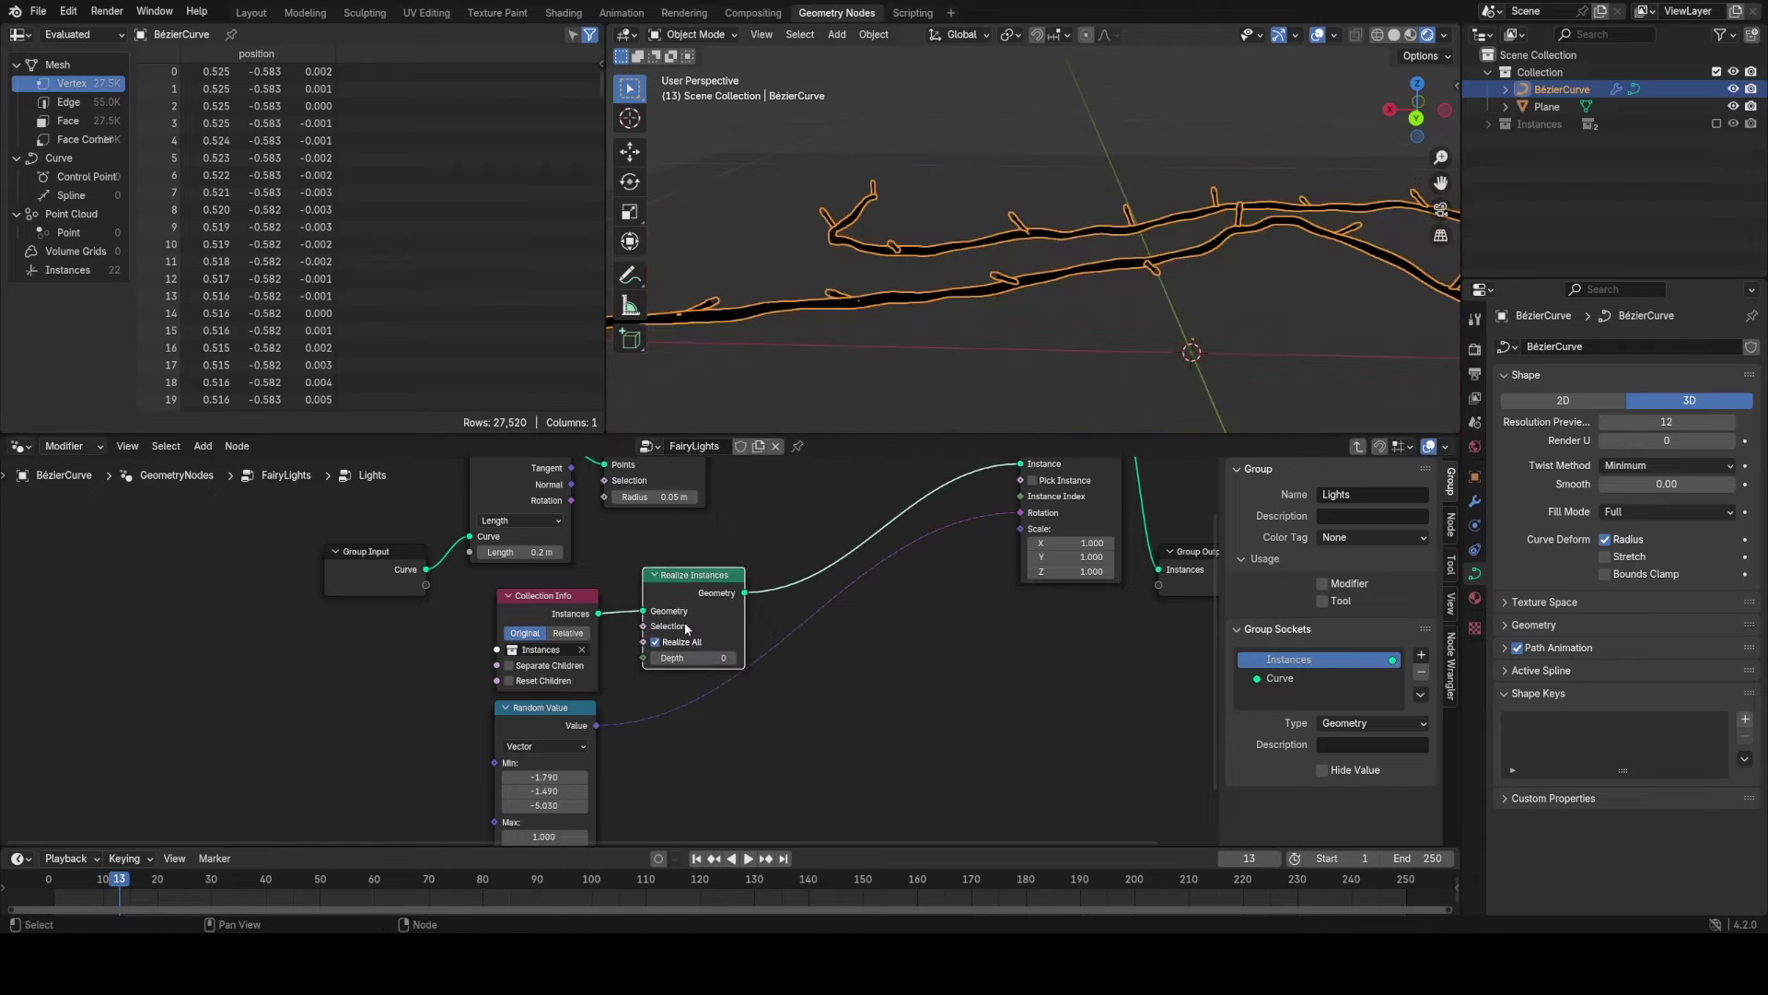
{"action": "left_click", "coordinate": [686, 643]}
{"action": "left_click", "coordinate": [733, 658]}
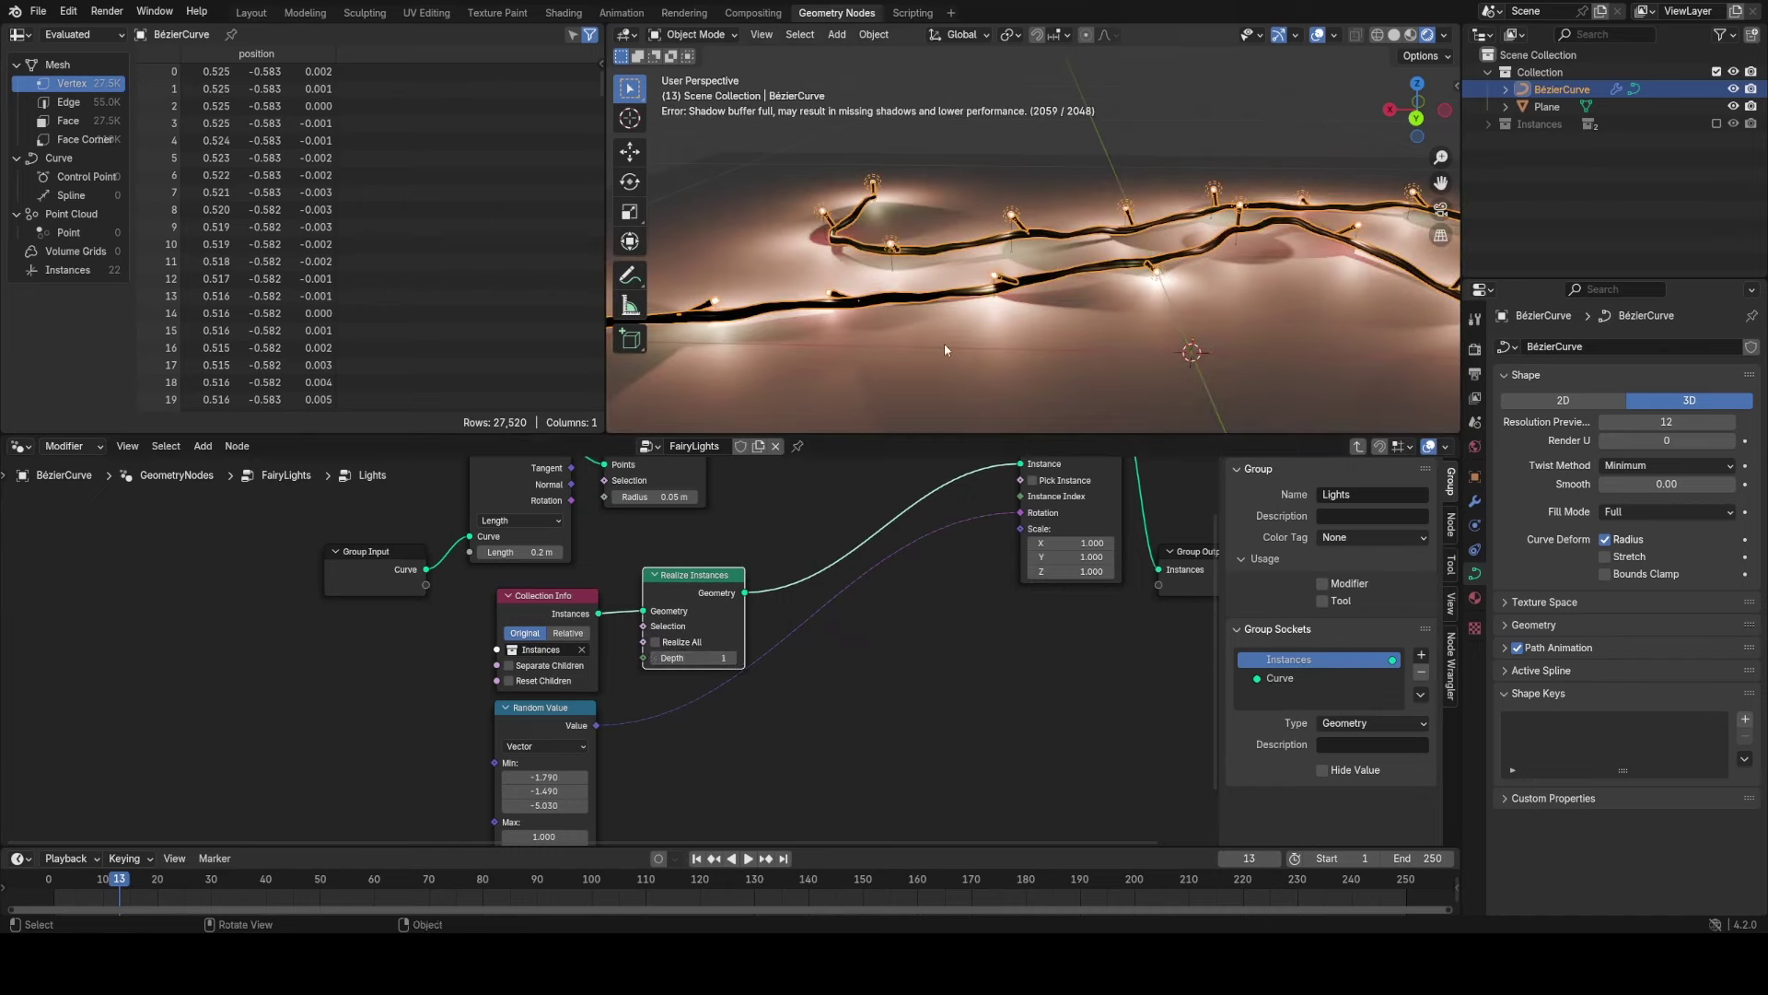
Deselect the curve and turn on Pick Instance in the Instance on Points node.
{"action": "middle_click_drag", "start_coordinate": [982, 299], "coordinate": [1074, 267]}
{"action": "left_click", "coordinate": [1094, 132]}
{"action": "middle_click_drag", "start_coordinate": [980, 523], "coordinate": [969, 708]}
{"action": "left_click", "coordinate": [1021, 665]}
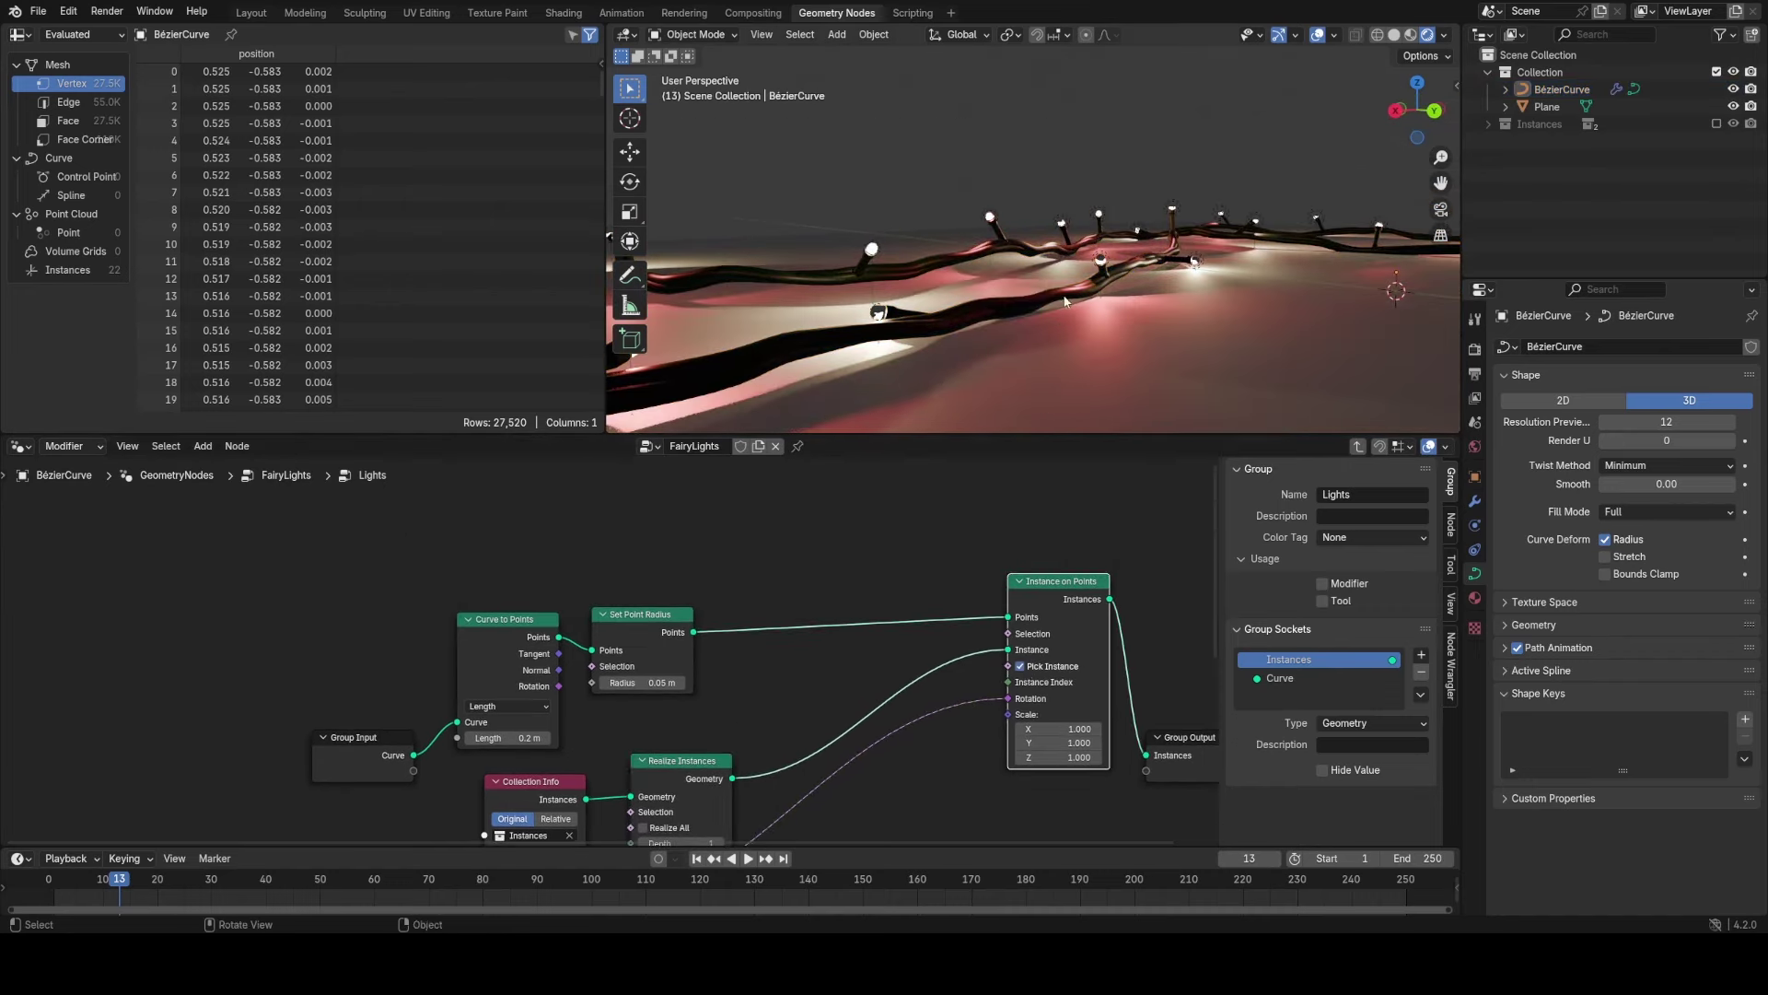
Turn Realize All back on in the Realize Instances node.
{"action": "middle_click_drag", "start_coordinate": [1065, 297], "coordinate": [1074, 247]}
{"action": "scroll", "coordinate": [1021, 235], "scroll_direction": "down", "scroll_amount": 4}
{"action": "scroll", "coordinate": [1074, 246], "scroll_direction": "up", "scroll_amount": 2}
{"action": "middle_click_drag", "start_coordinate": [663, 790], "coordinate": [691, 746]}
{"action": "left_click", "coordinate": [700, 784]}
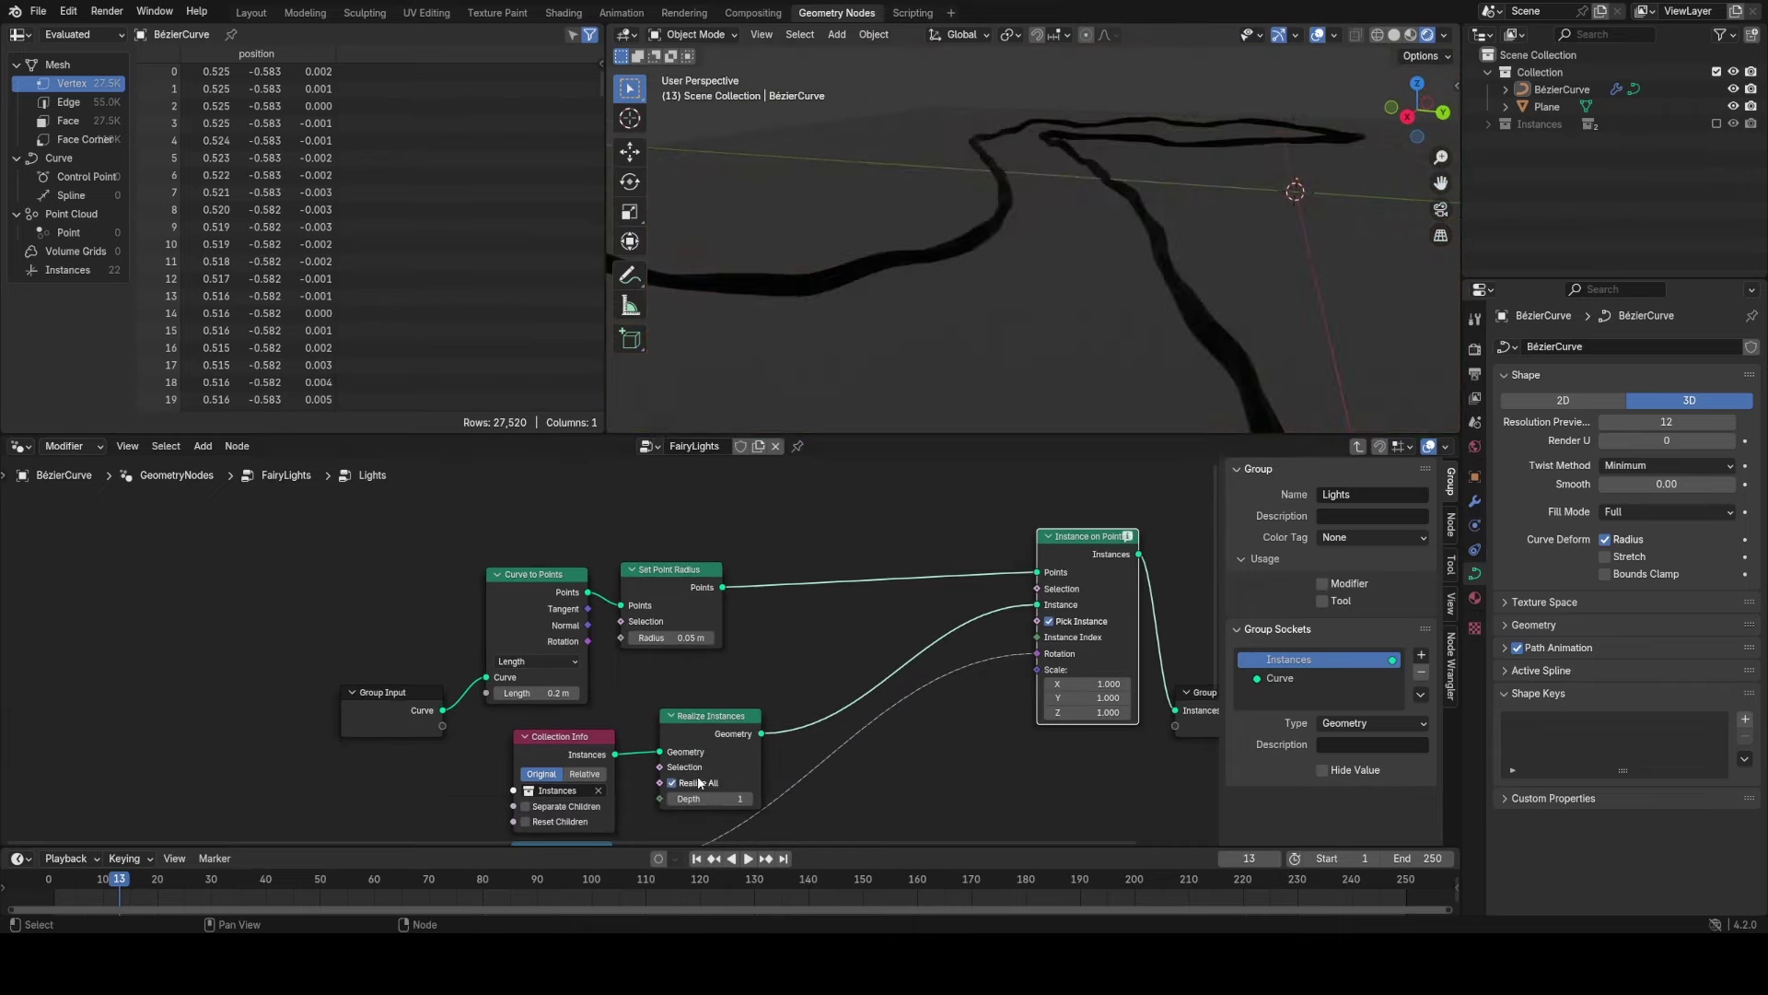
Turn off Realize All in the Realize Instances node.
{"action": "left_click", "coordinate": [700, 784]}
{"action": "mouse_move", "coordinate": [1078, 293]}
{"action": "middle_mouse_down"}
{"action": "mouse_move", "coordinate": [978, 264]}
{"action": "mouse_move", "coordinate": [1014, 310]}
{"action": "mouse_move", "coordinate": [1071, 310]}
{"action": "mouse_move", "coordinate": [1059, 278]}
{"action": "mouse_move", "coordinate": [993, 253]}
{"action": "mouse_move", "coordinate": [1099, 287]}
{"action": "mouse_move", "coordinate": [1047, 285]}
{"action": "mouse_move", "coordinate": [1098, 257]}
{"action": "mouse_move", "coordinate": [1134, 280]}
{"action": "mouse_move", "coordinate": [1081, 299]}
{"action": "mouse_move", "coordinate": [1131, 269]}
{"action": "mouse_move", "coordinate": [1006, 307]}
{"action": "mouse_move", "coordinate": [1234, 374]}
{"action": "middle_mouse_up"}
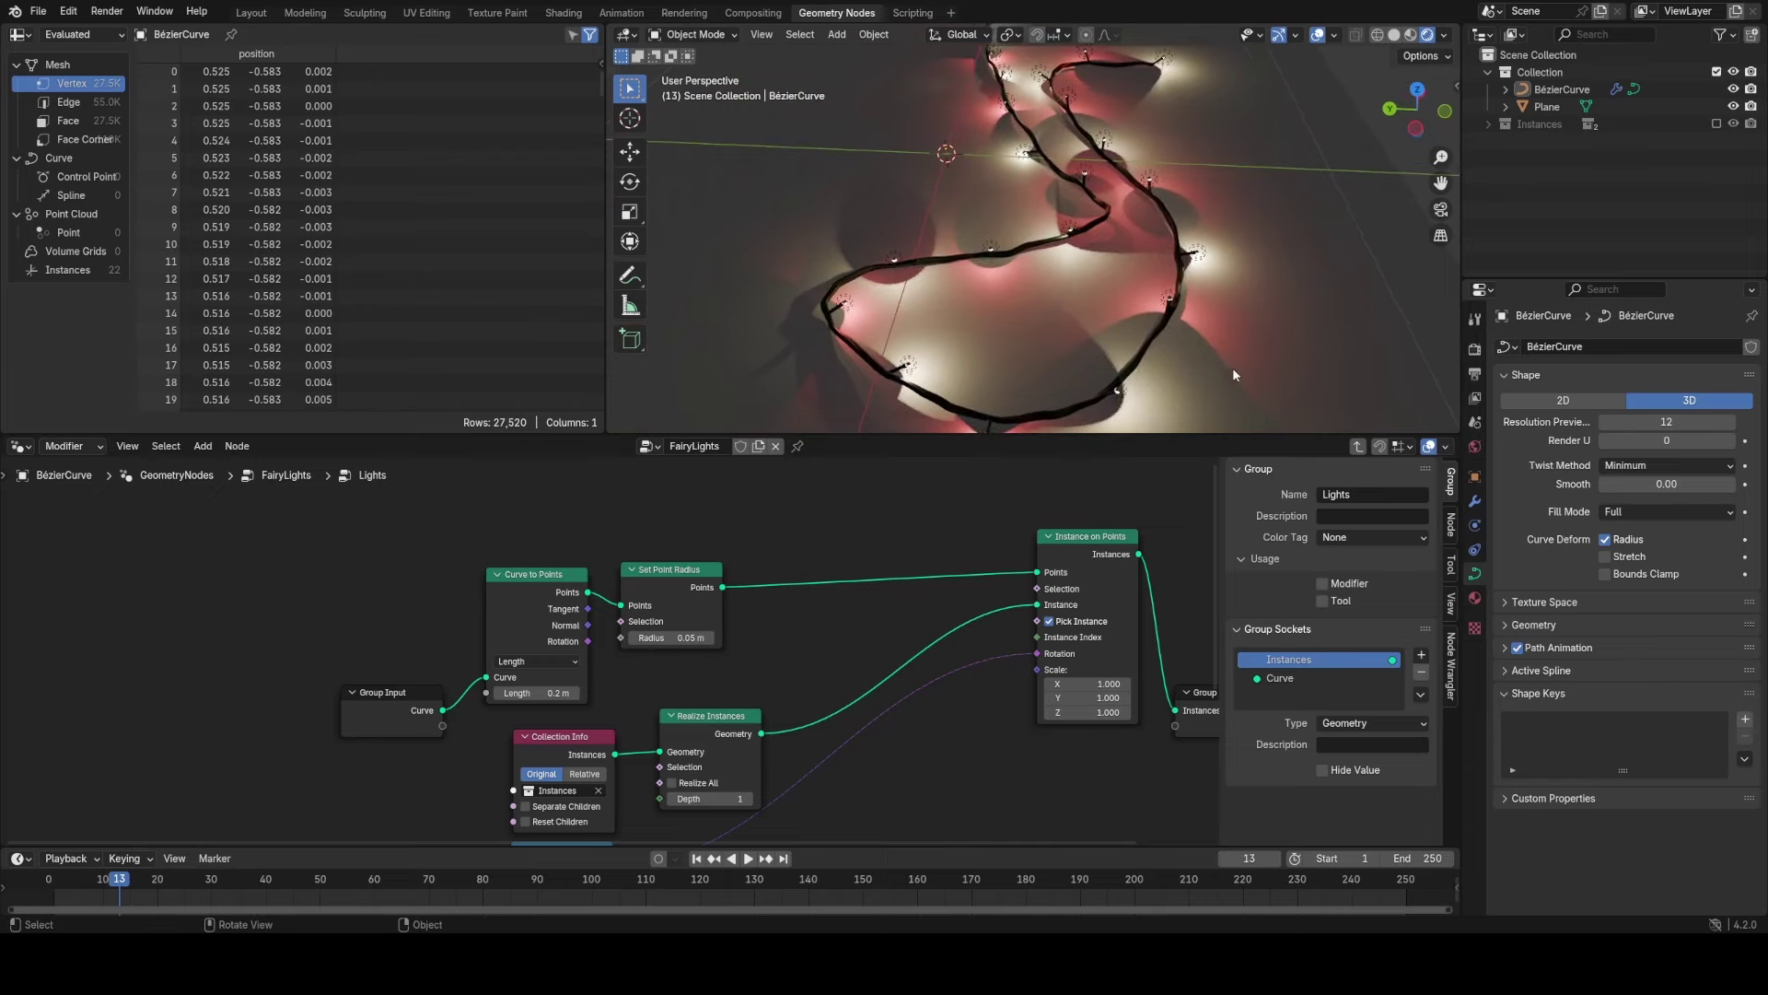
Enable the Instances collection and give its Point light a green color and a power of 100 mW.
{"action": "left_click", "coordinate": [1716, 123]}
{"action": "left_click", "coordinate": [1563, 193]}
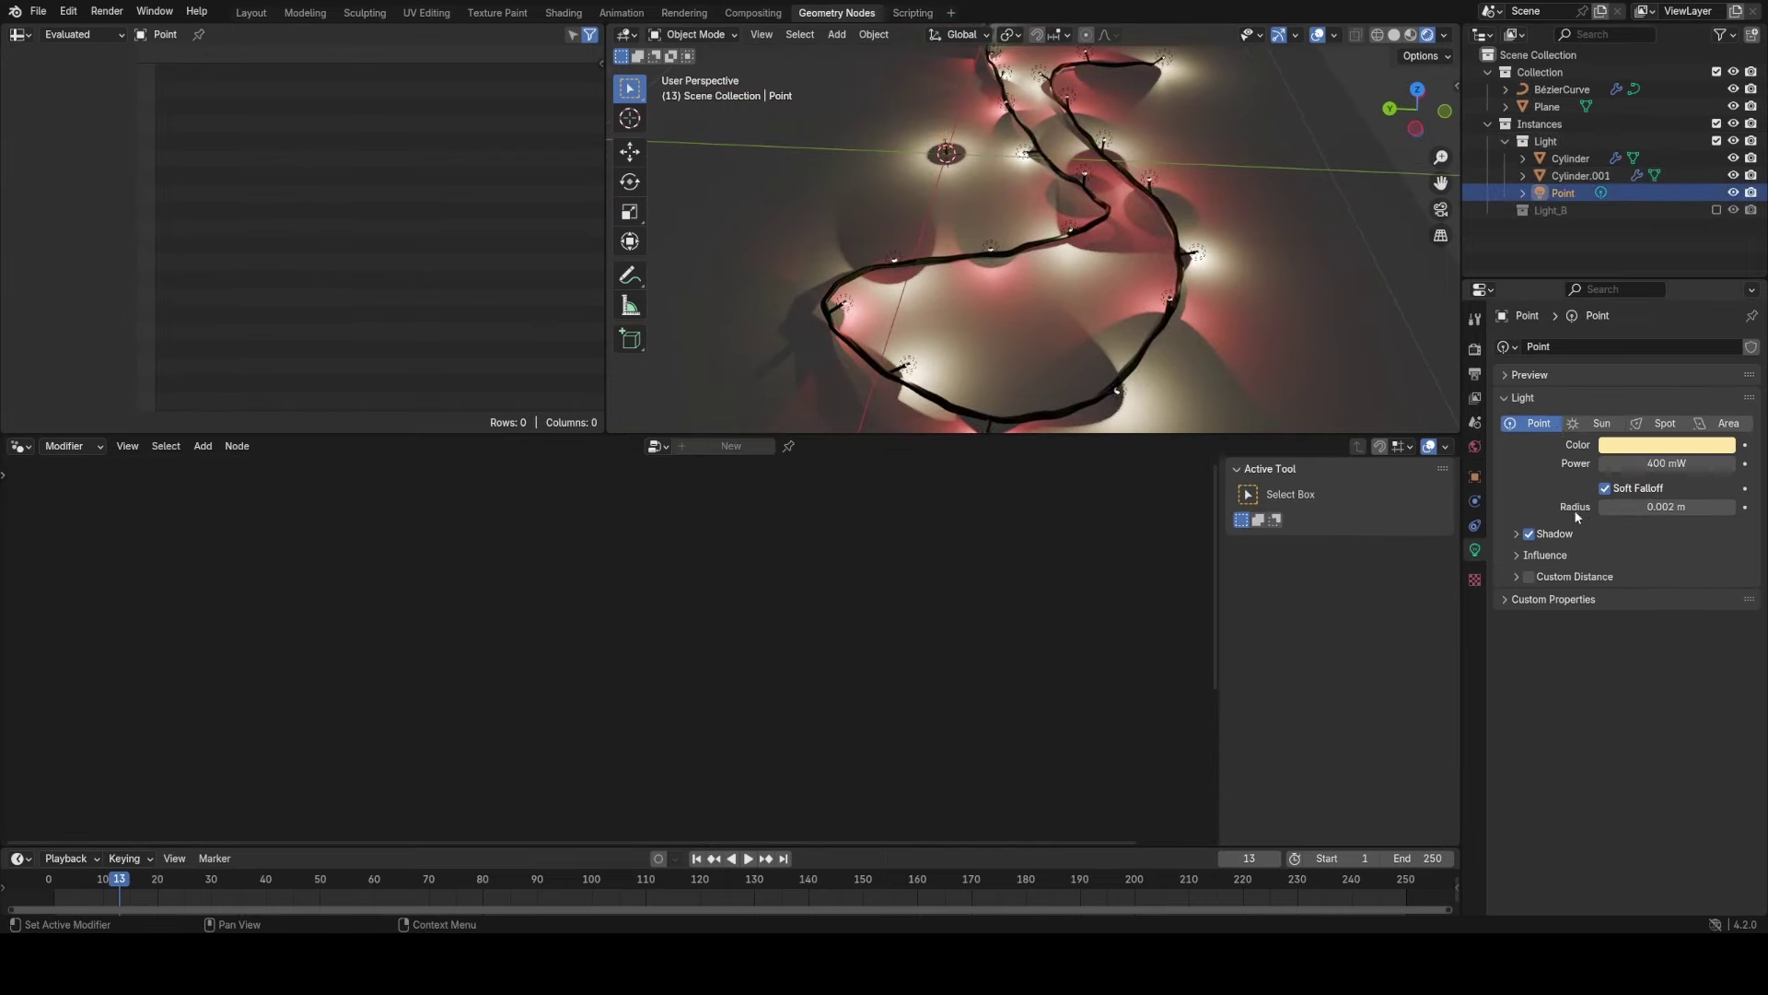
{"action": "left_click", "coordinate": [1676, 445]}
{"action": "left_click", "coordinate": [1588, 240]}
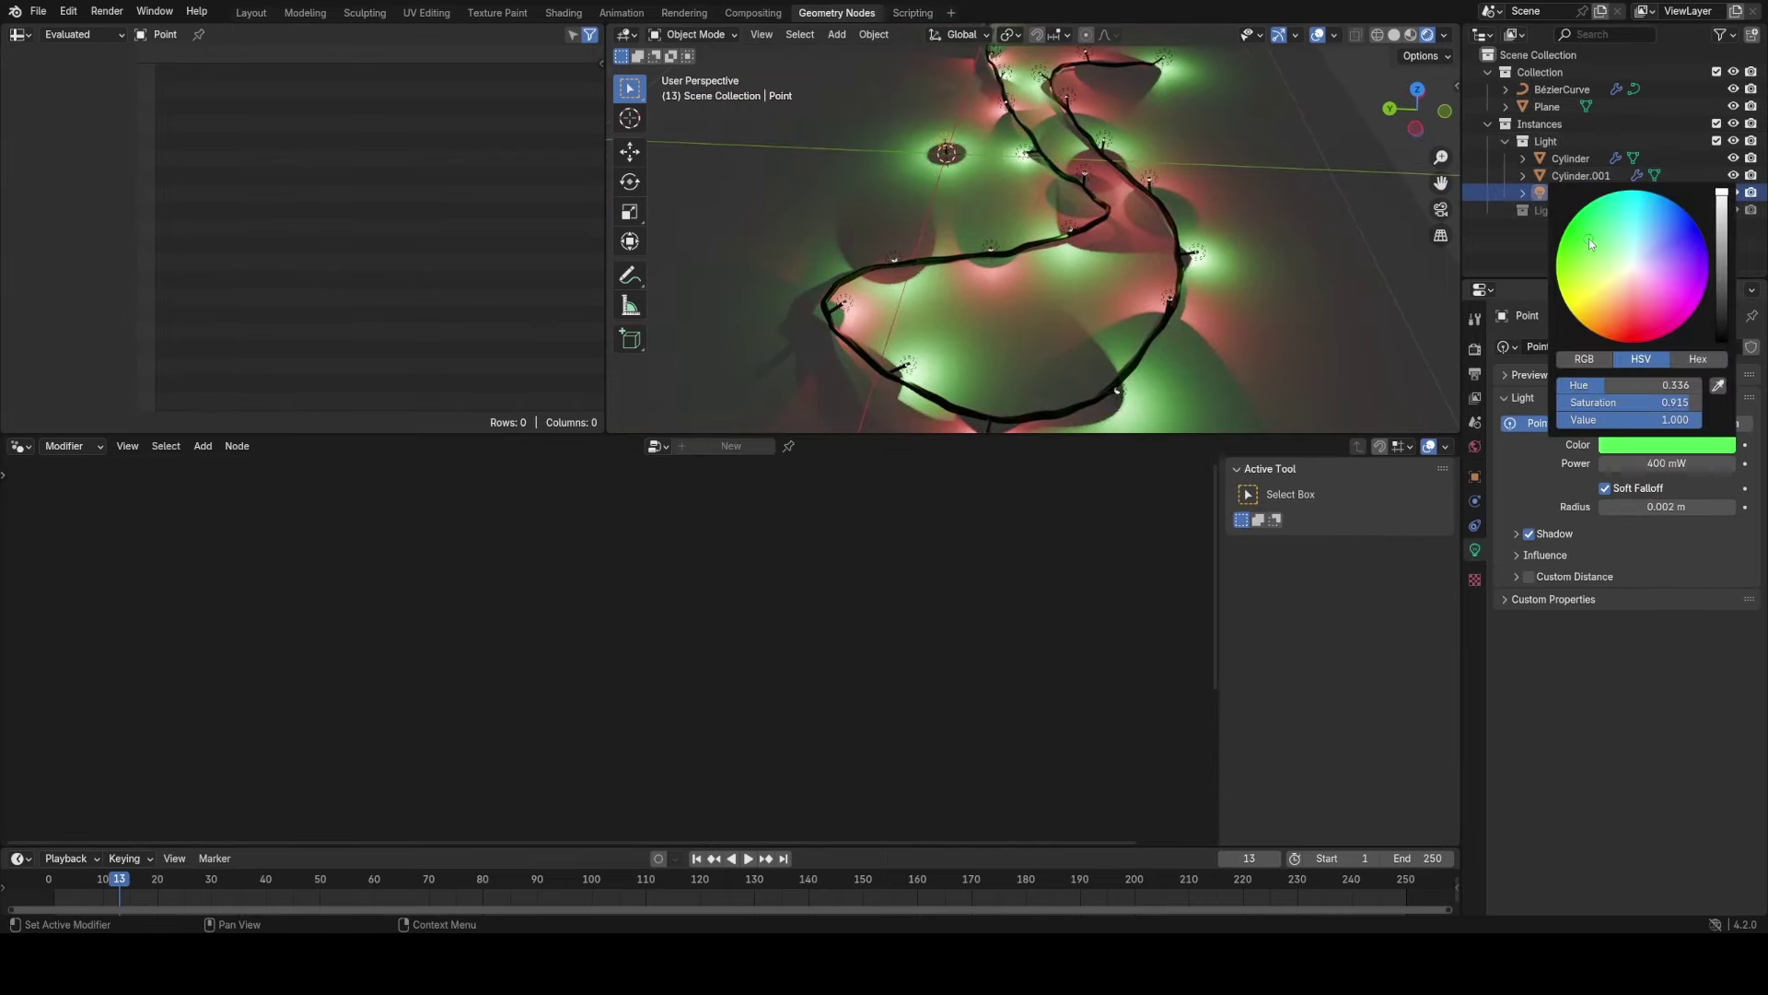
{"action": "left_click", "coordinate": [1605, 463]}
{"action": "left_click", "coordinate": [1605, 463]}
{"action": "left_click", "coordinate": [1604, 464]}
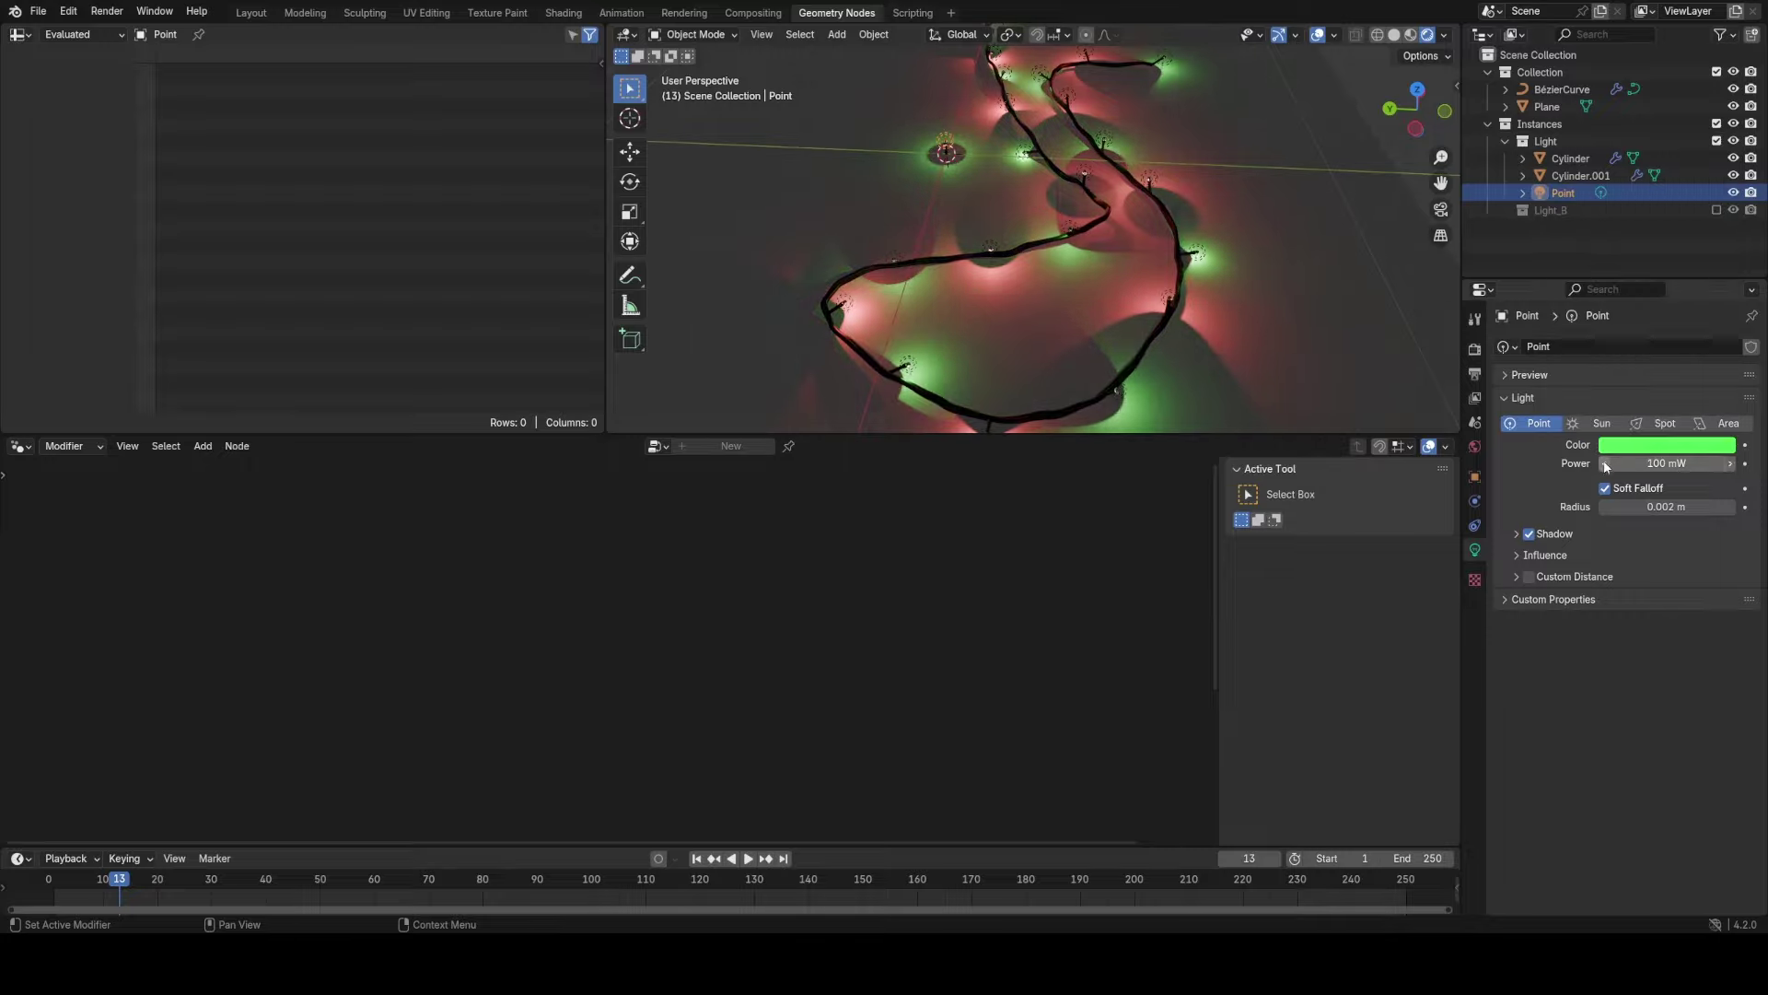
{"action": "middle_click_drag", "start_coordinate": [1173, 234], "coordinate": [583, 96]}
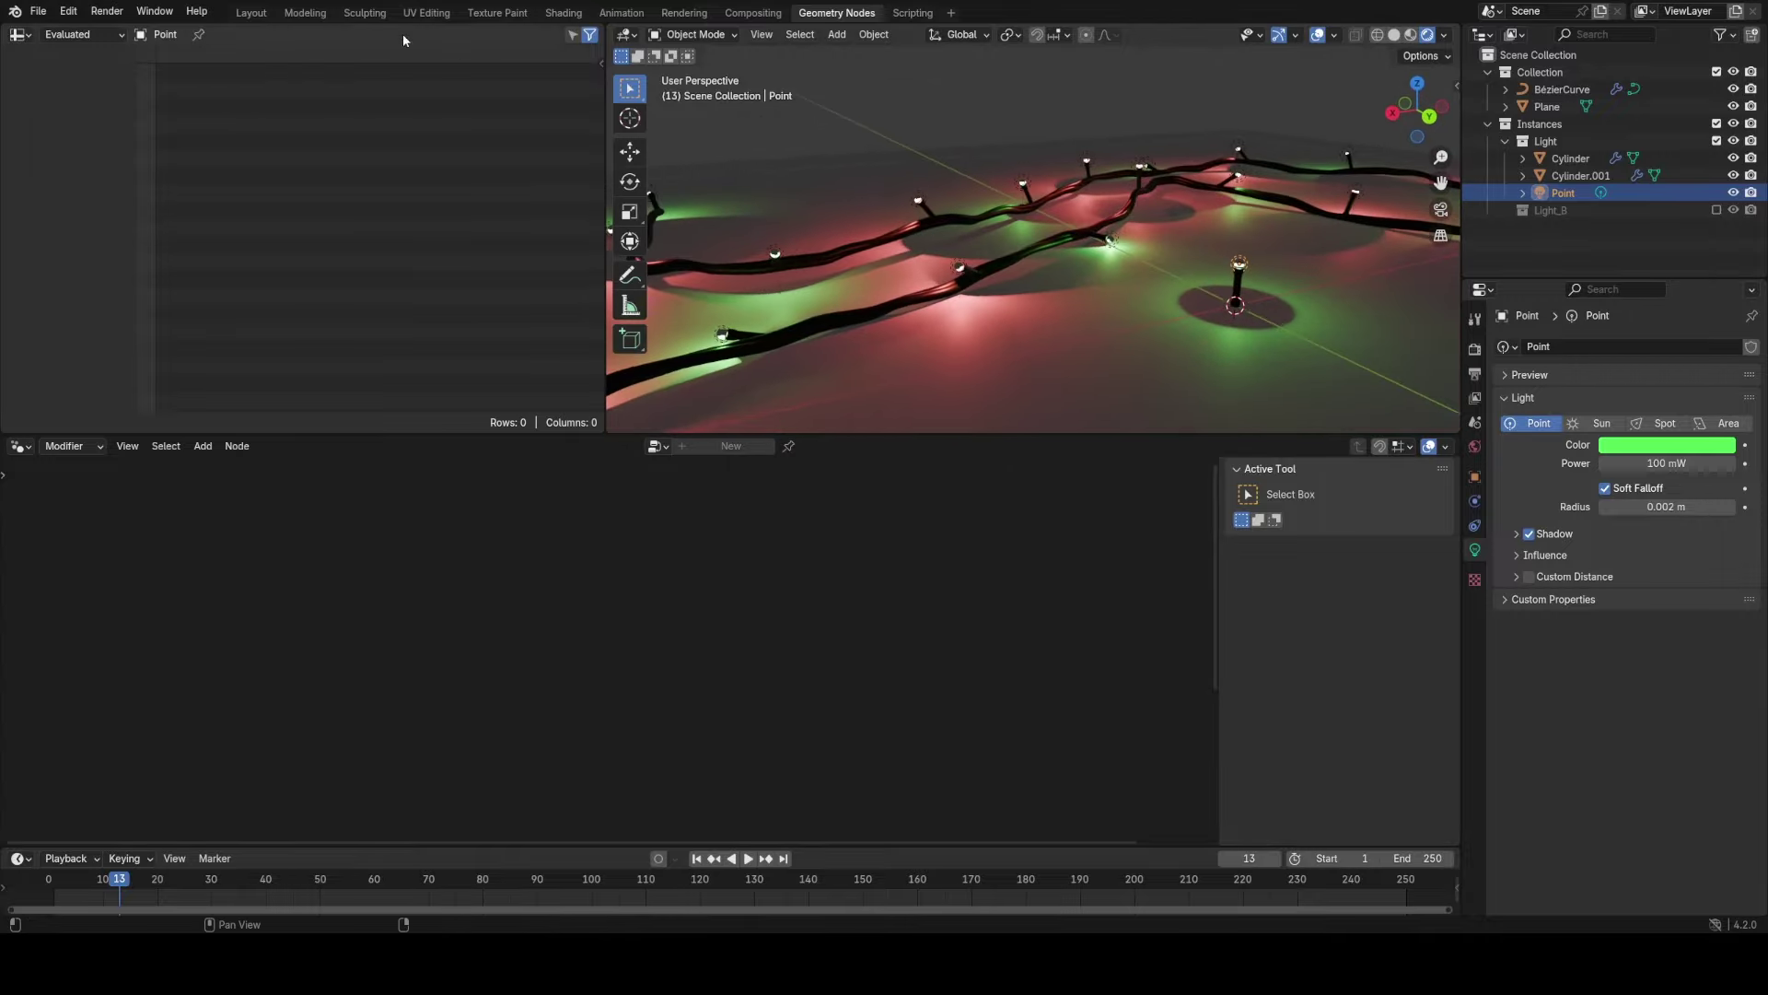
In the Layout workspace, set the render engine to Cycles and save the file.
{"action": "left_click", "coordinate": [245, 13]}
{"action": "left_click", "coordinate": [1635, 379]}
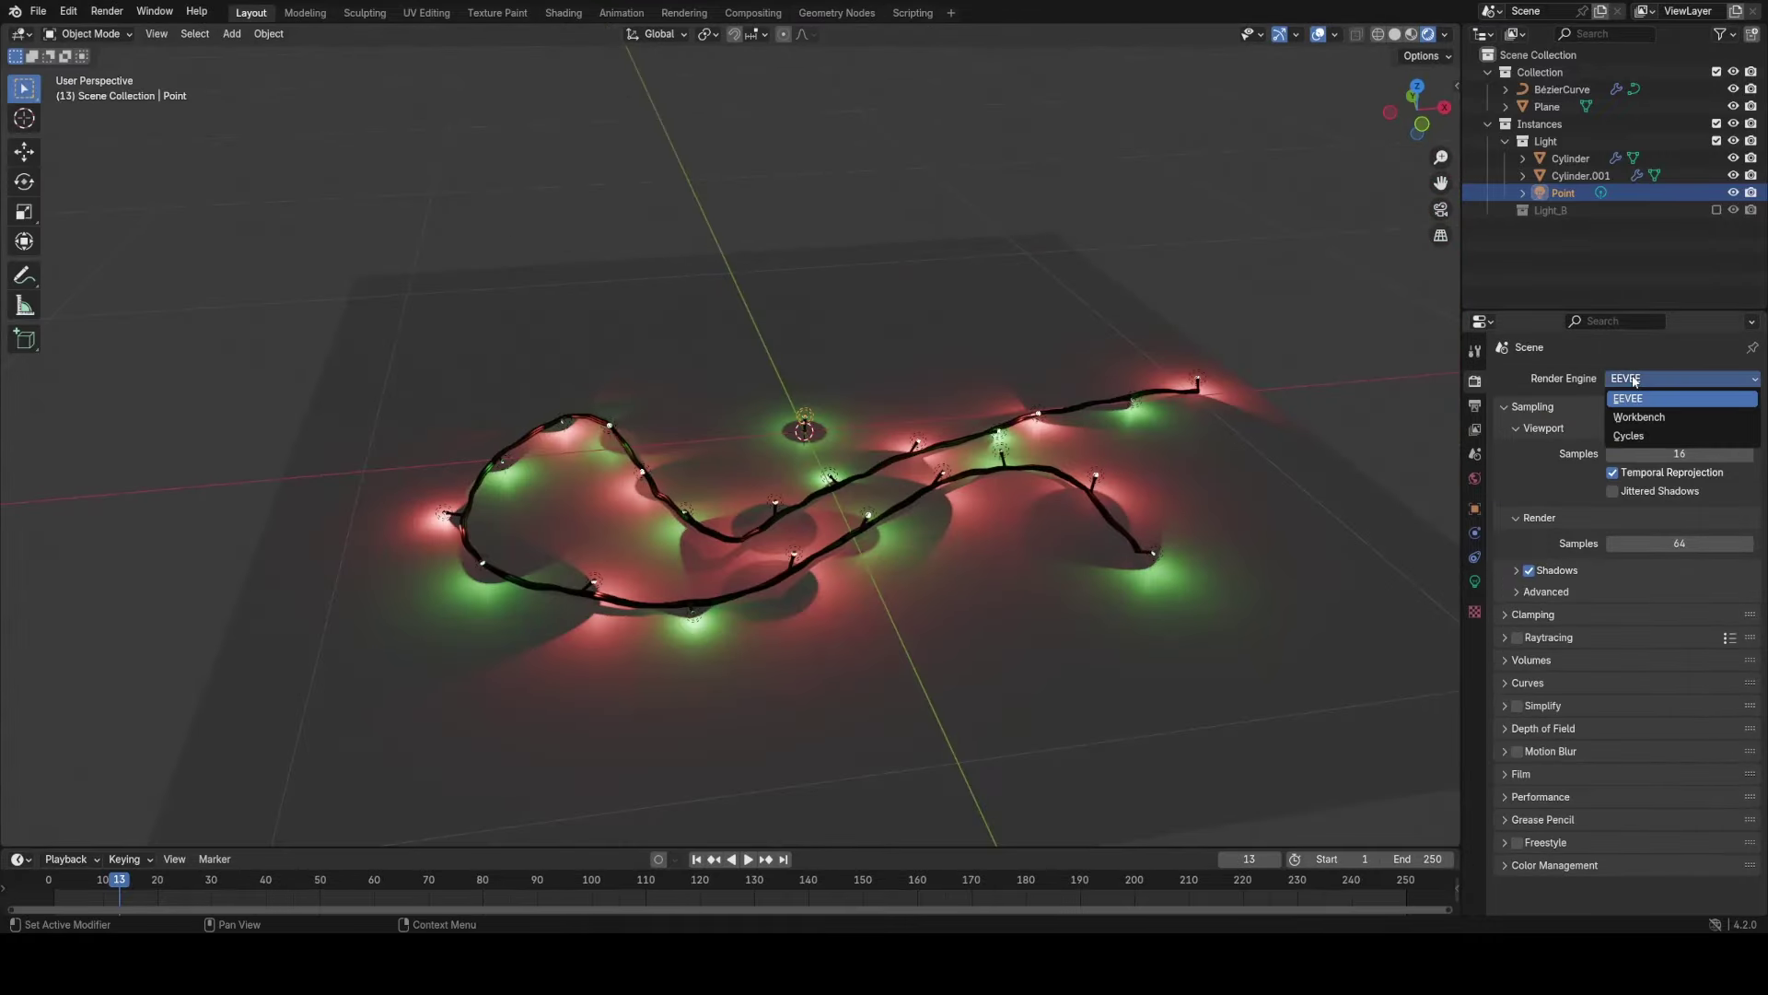
{"action": "left_click", "coordinate": [1646, 438]}
{"action": "middle_click_drag", "start_coordinate": [1256, 451], "coordinate": [943, 580]}
{"action": "scroll", "coordinate": [943, 581], "scroll_direction": "up", "scroll_amount": 4}
{"action": "key", "text": "ctrl+s"}
Enter Edit Mode on the Bézier curve and extrude its end control point, keeping the movement off the Z axis.
{"action": "left_click", "coordinate": [801, 541]}
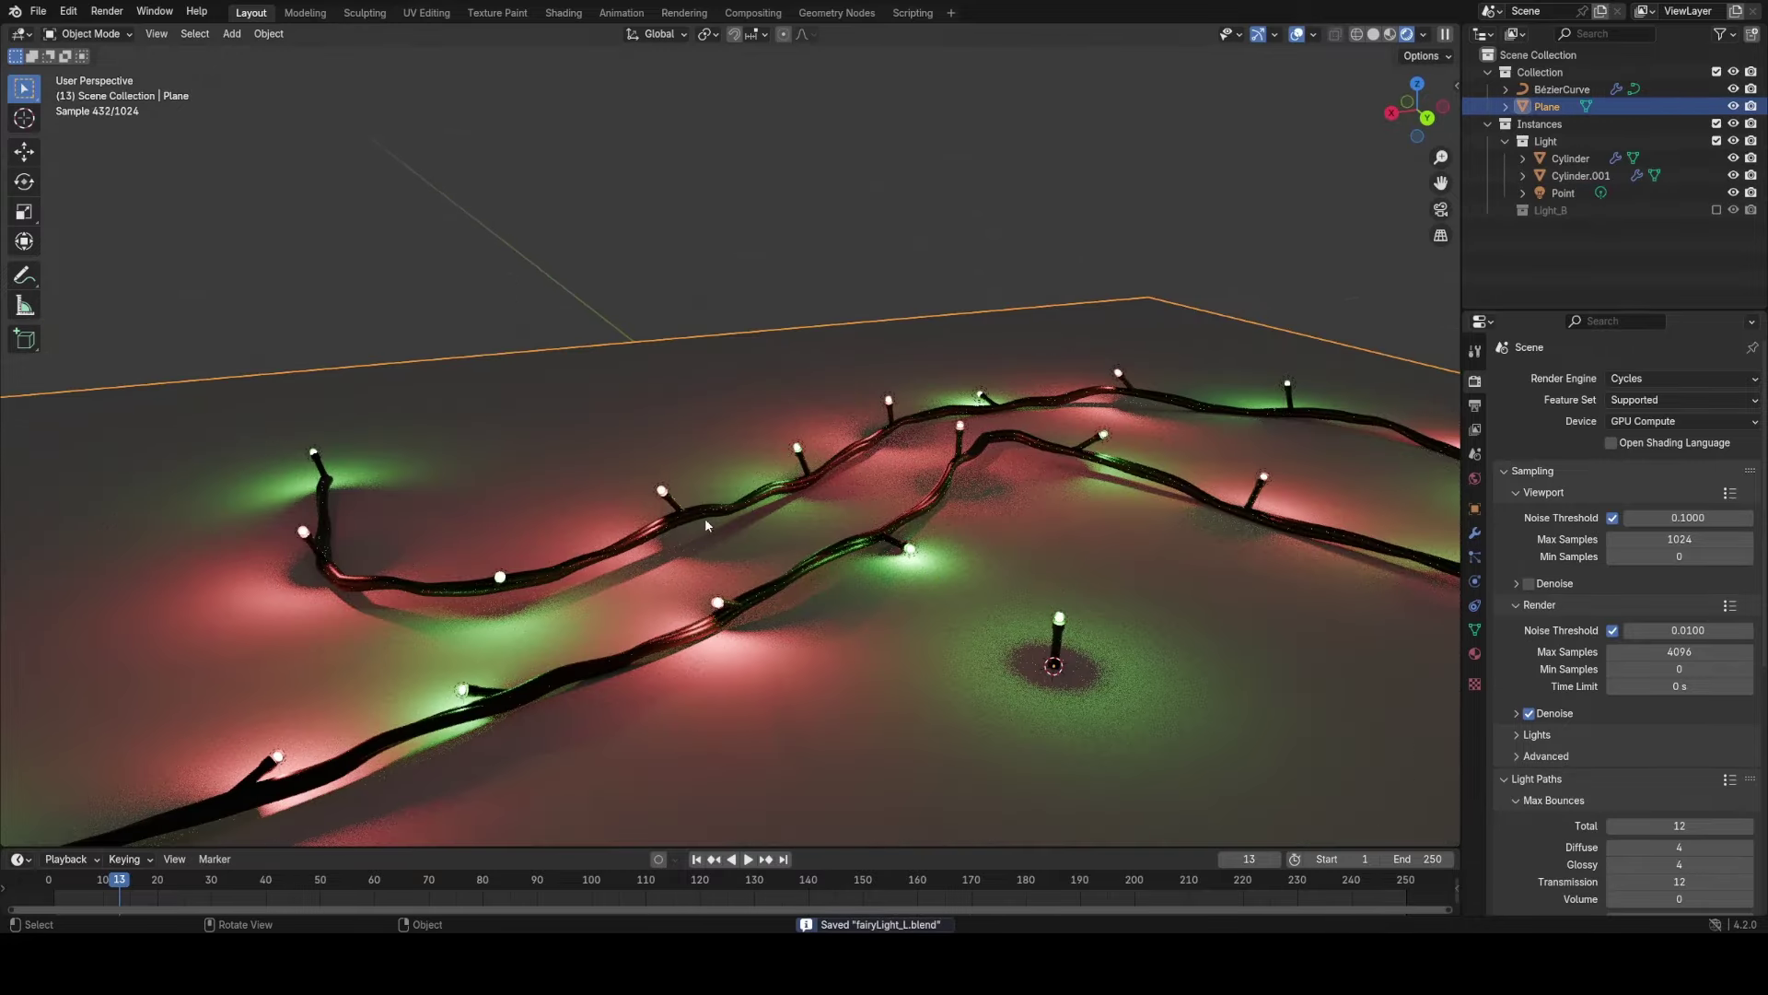
{"action": "left_click", "coordinate": [718, 510]}
{"action": "scroll", "coordinate": [715, 527], "scroll_direction": "down", "scroll_amount": 1}
{"action": "scroll", "coordinate": [716, 535], "scroll_direction": "down", "scroll_amount": 3}
{"action": "key", "text": "Tab"}
{"action": "middle_click_drag", "start_coordinate": [716, 534], "coordinate": [709, 626]}
{"action": "key", "text": "e"}
{"action": "key", "text": "shift+z"}
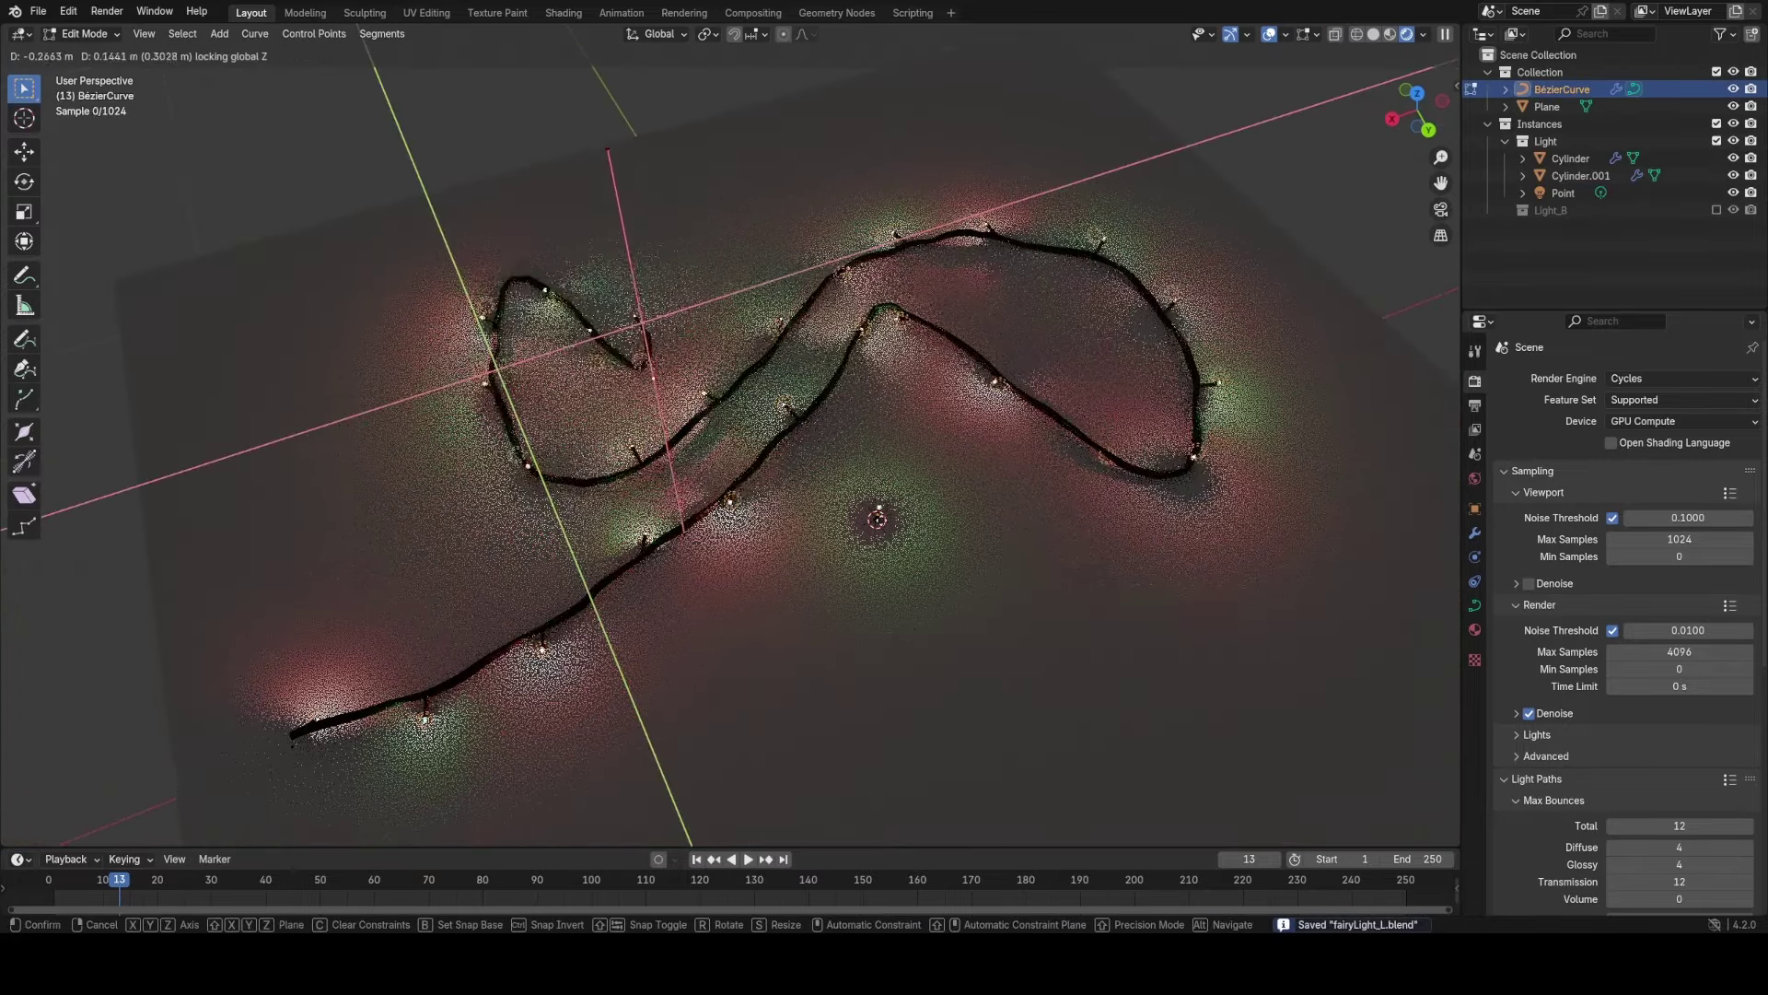
{"action": "left_click", "coordinate": [806, 590]}
Rotate the curve's end point, extrude it again to wind the cable into a coil, and move the new point horizontally.
{"action": "key", "text": "r"}
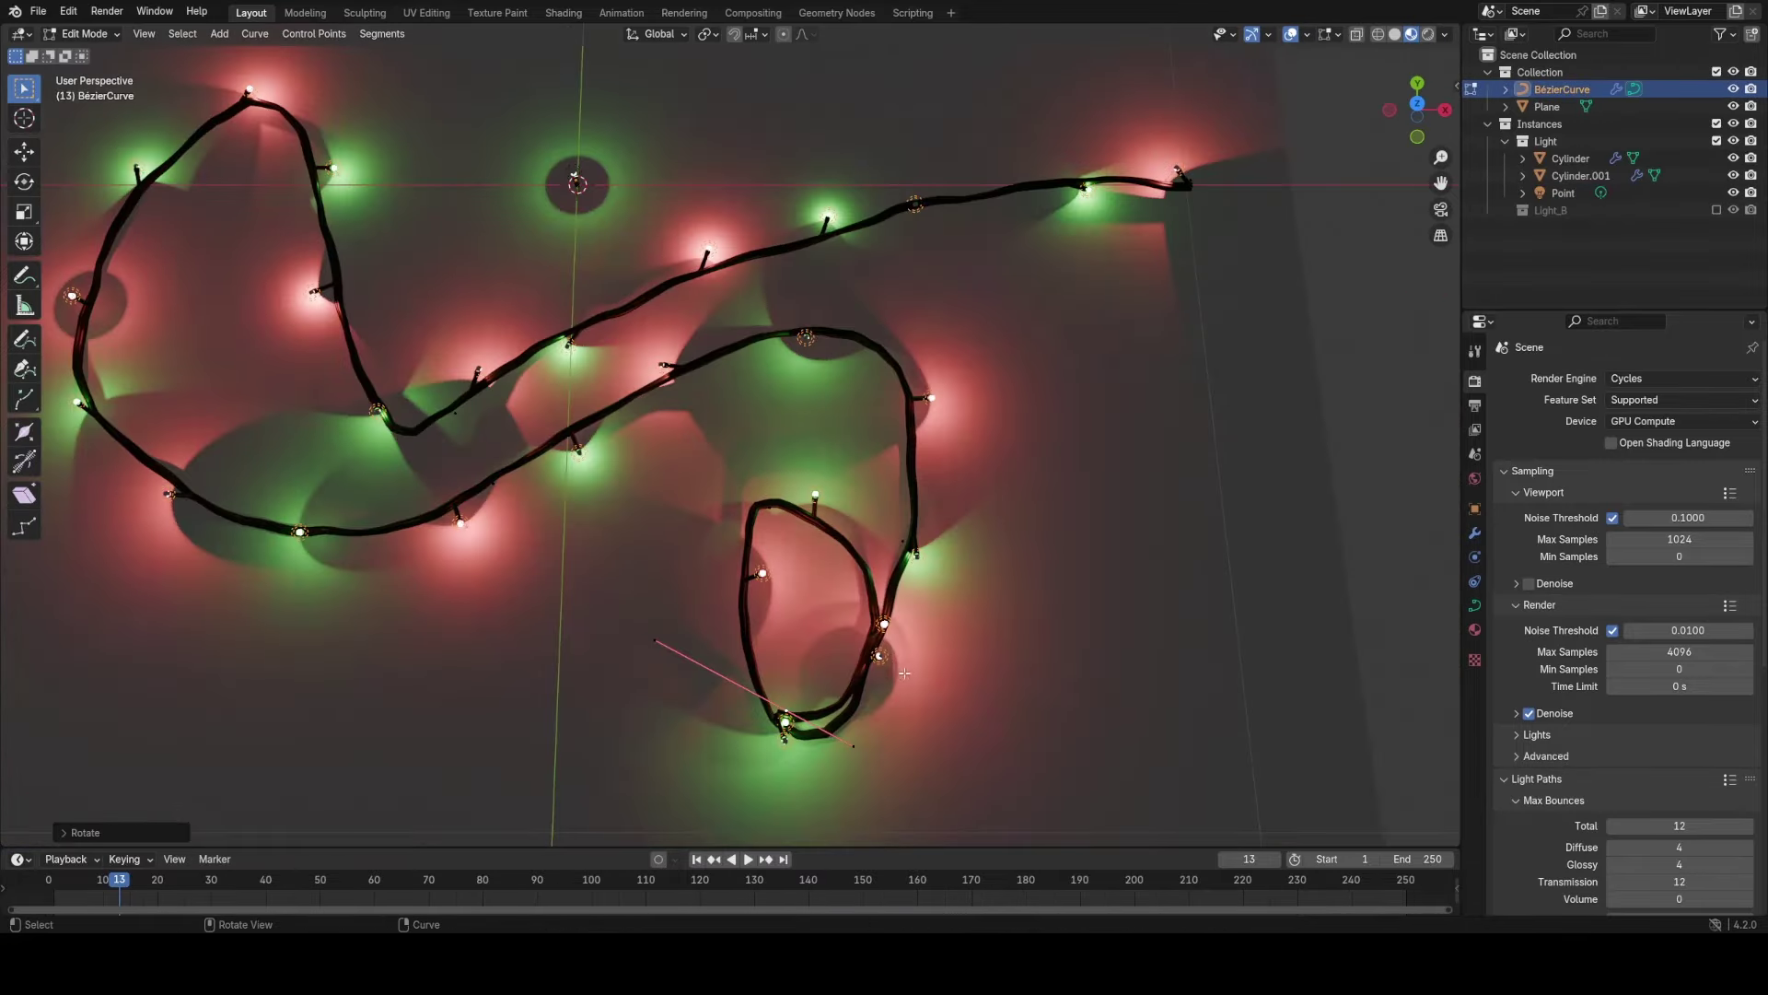
{"action": "key", "text": "e"}
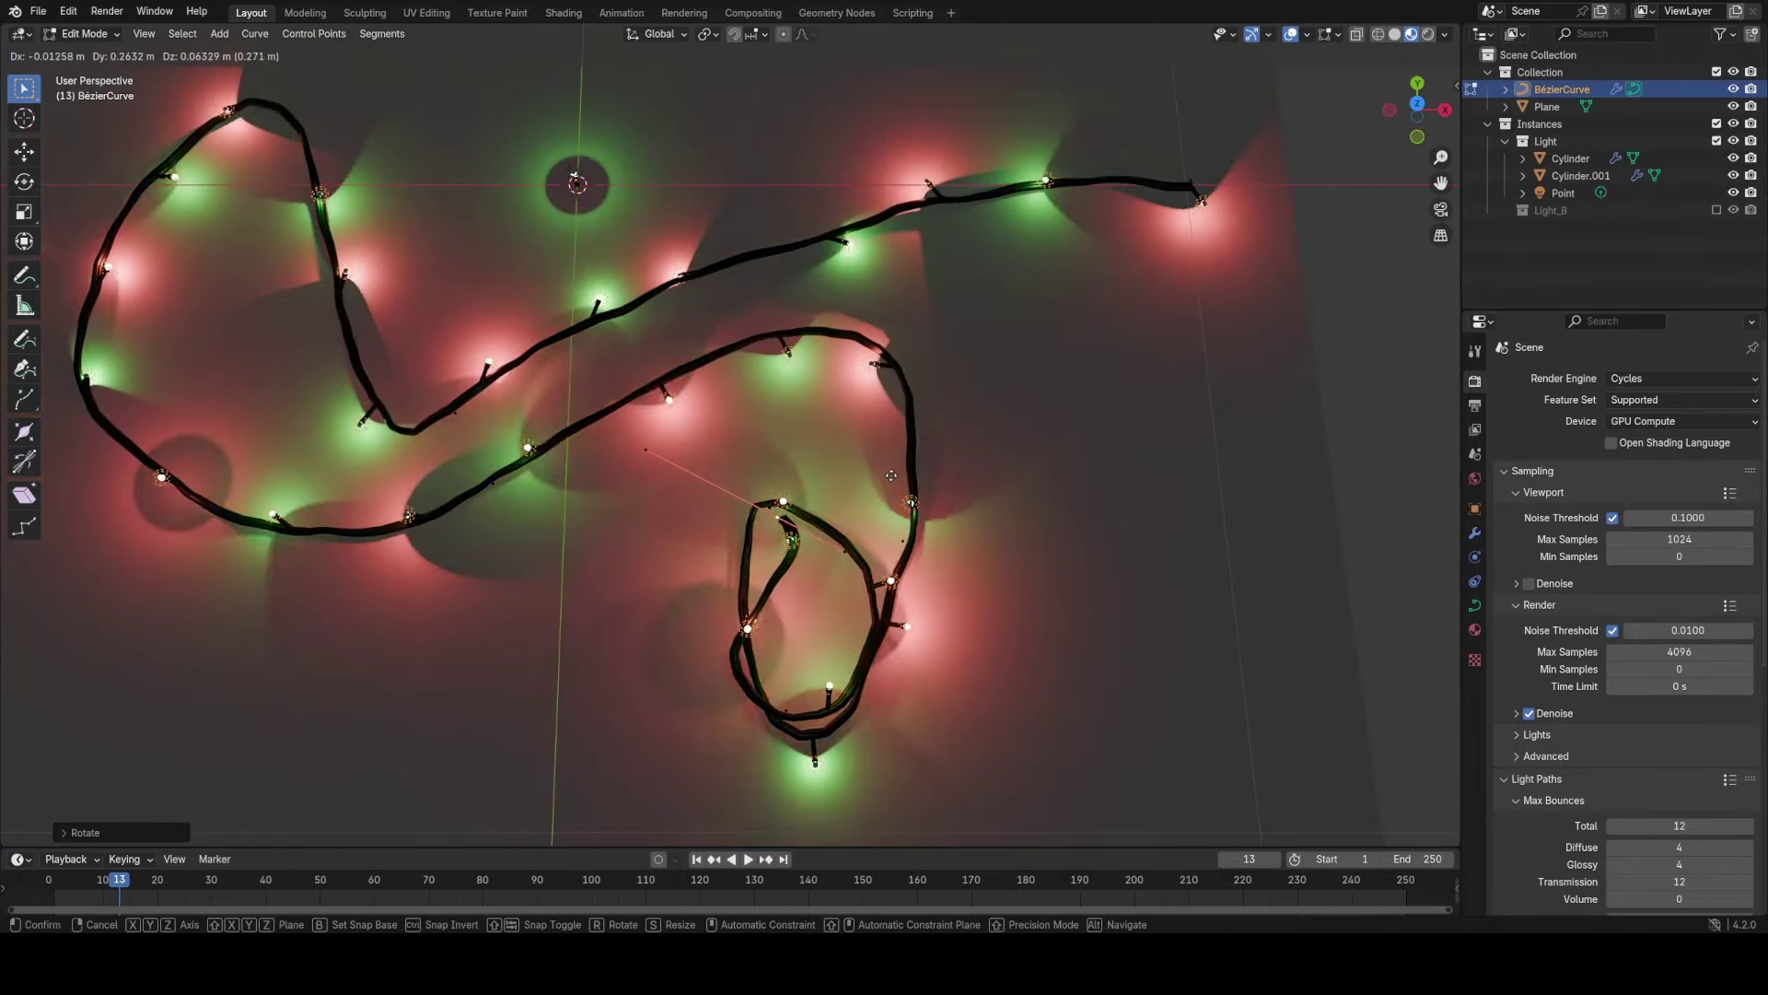
{"action": "left_click", "coordinate": [885, 477]}
{"action": "key", "text": "g"}
{"action": "key", "text": "shift+z"}
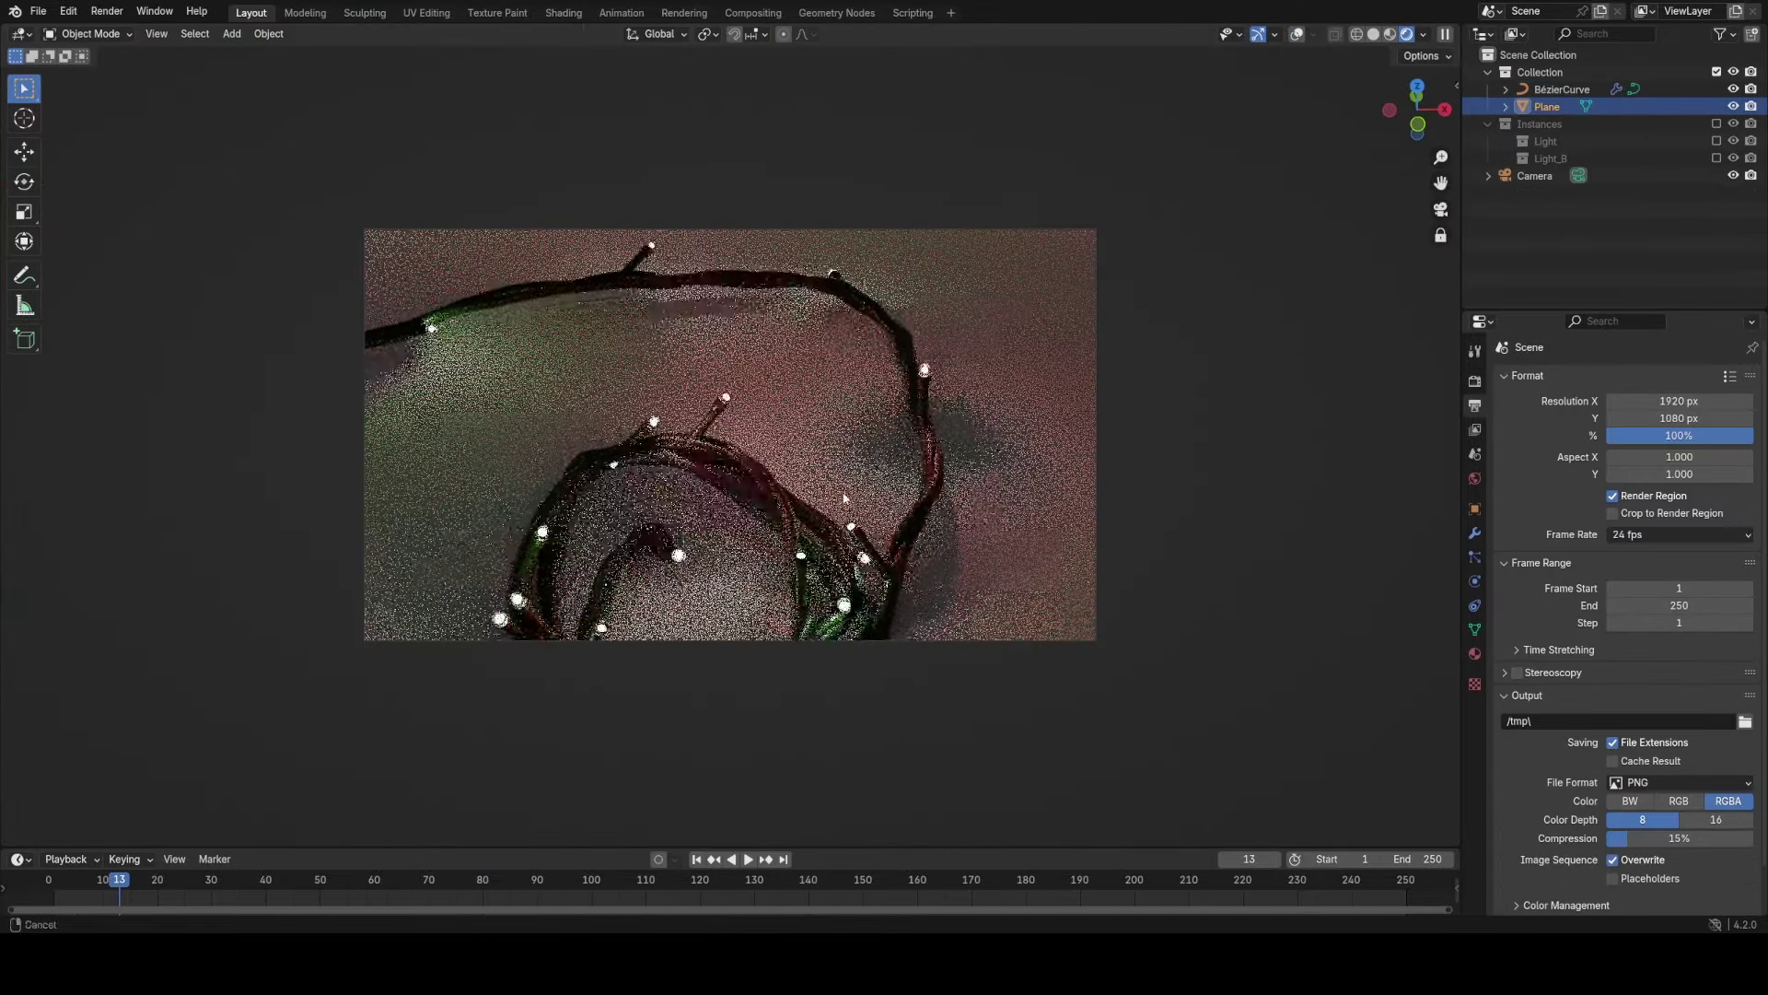
Change the viewport shading, return to editing the Bézier curve, and move a control point on its coil.
{"action": "middle_click_drag", "start_coordinate": [871, 461], "coordinate": [806, 448]}
{"action": "left_click", "coordinate": [699, 396]}
{"action": "key", "text": "z"}
{"action": "left_click", "coordinate": [755, 350]}
{"action": "key", "text": "Tab"}
{"action": "left_click", "coordinate": [700, 420]}
{"action": "key", "text": "g"}
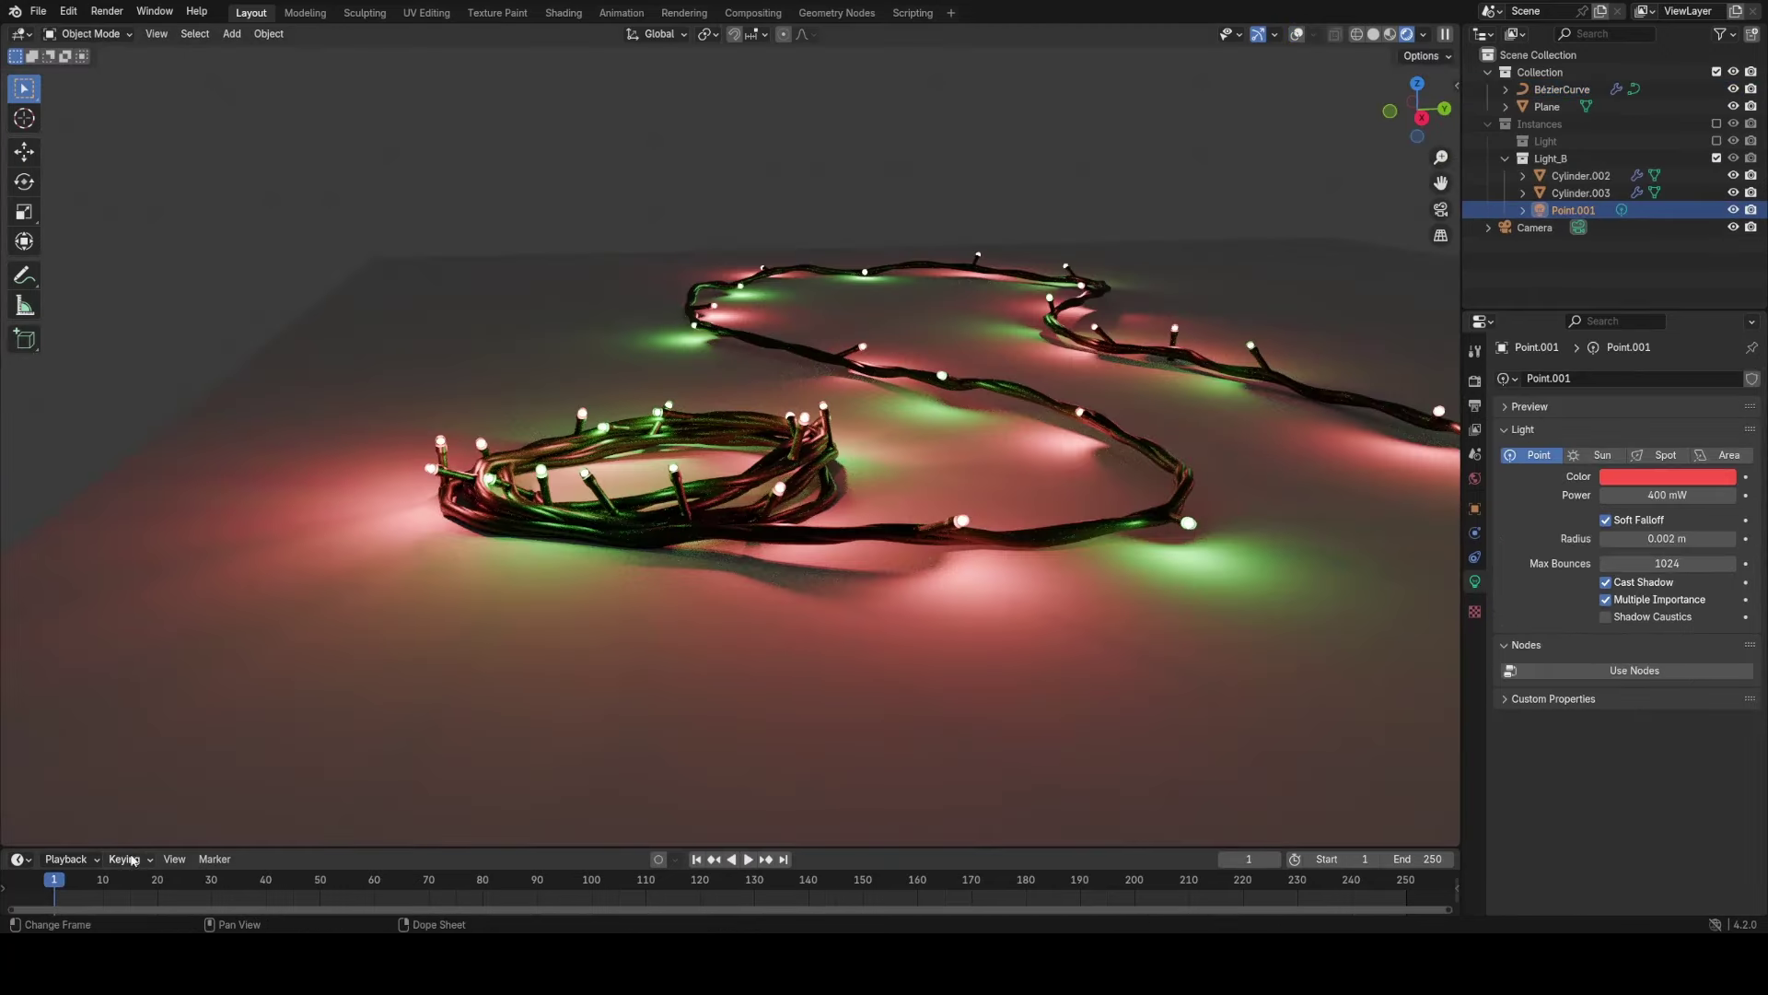
Enlarge the timeline and keyframe the red Point.001 light's power at 400 mW on frame 1 and 0 W on frame 24.
{"action": "left_click_drag", "start_coordinate": [163, 846], "coordinate": [225, 663]}
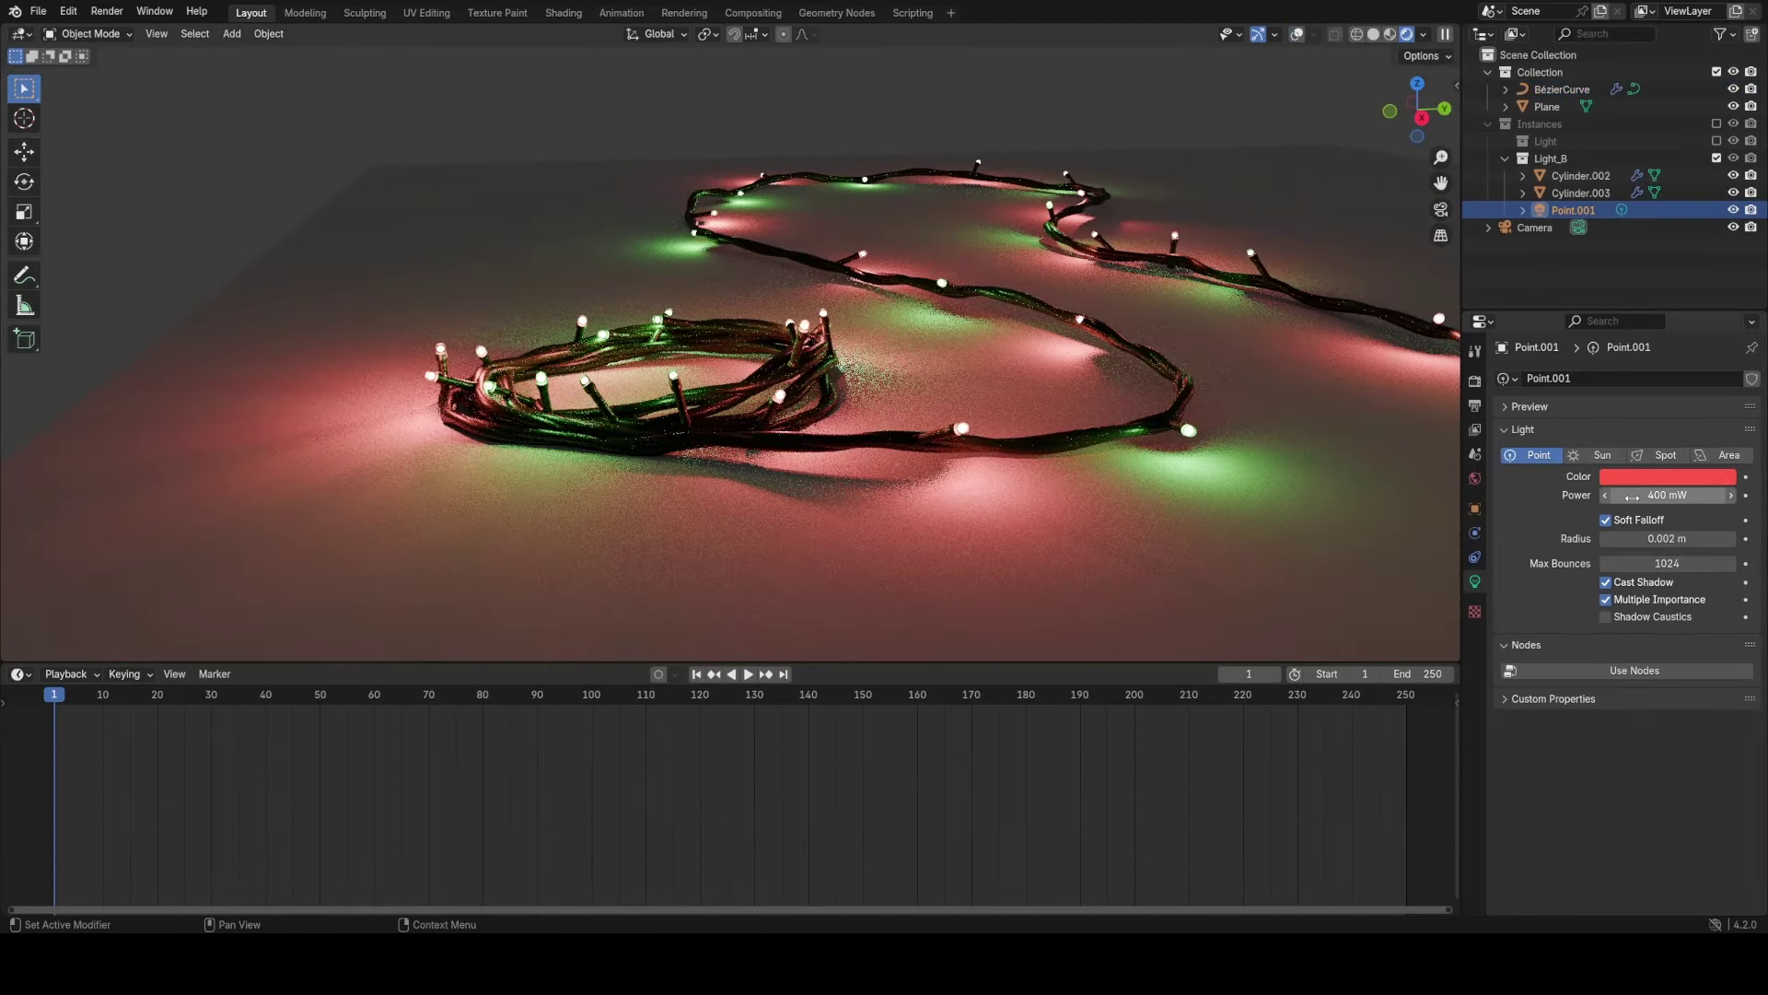
{"action": "key", "text": "i"}
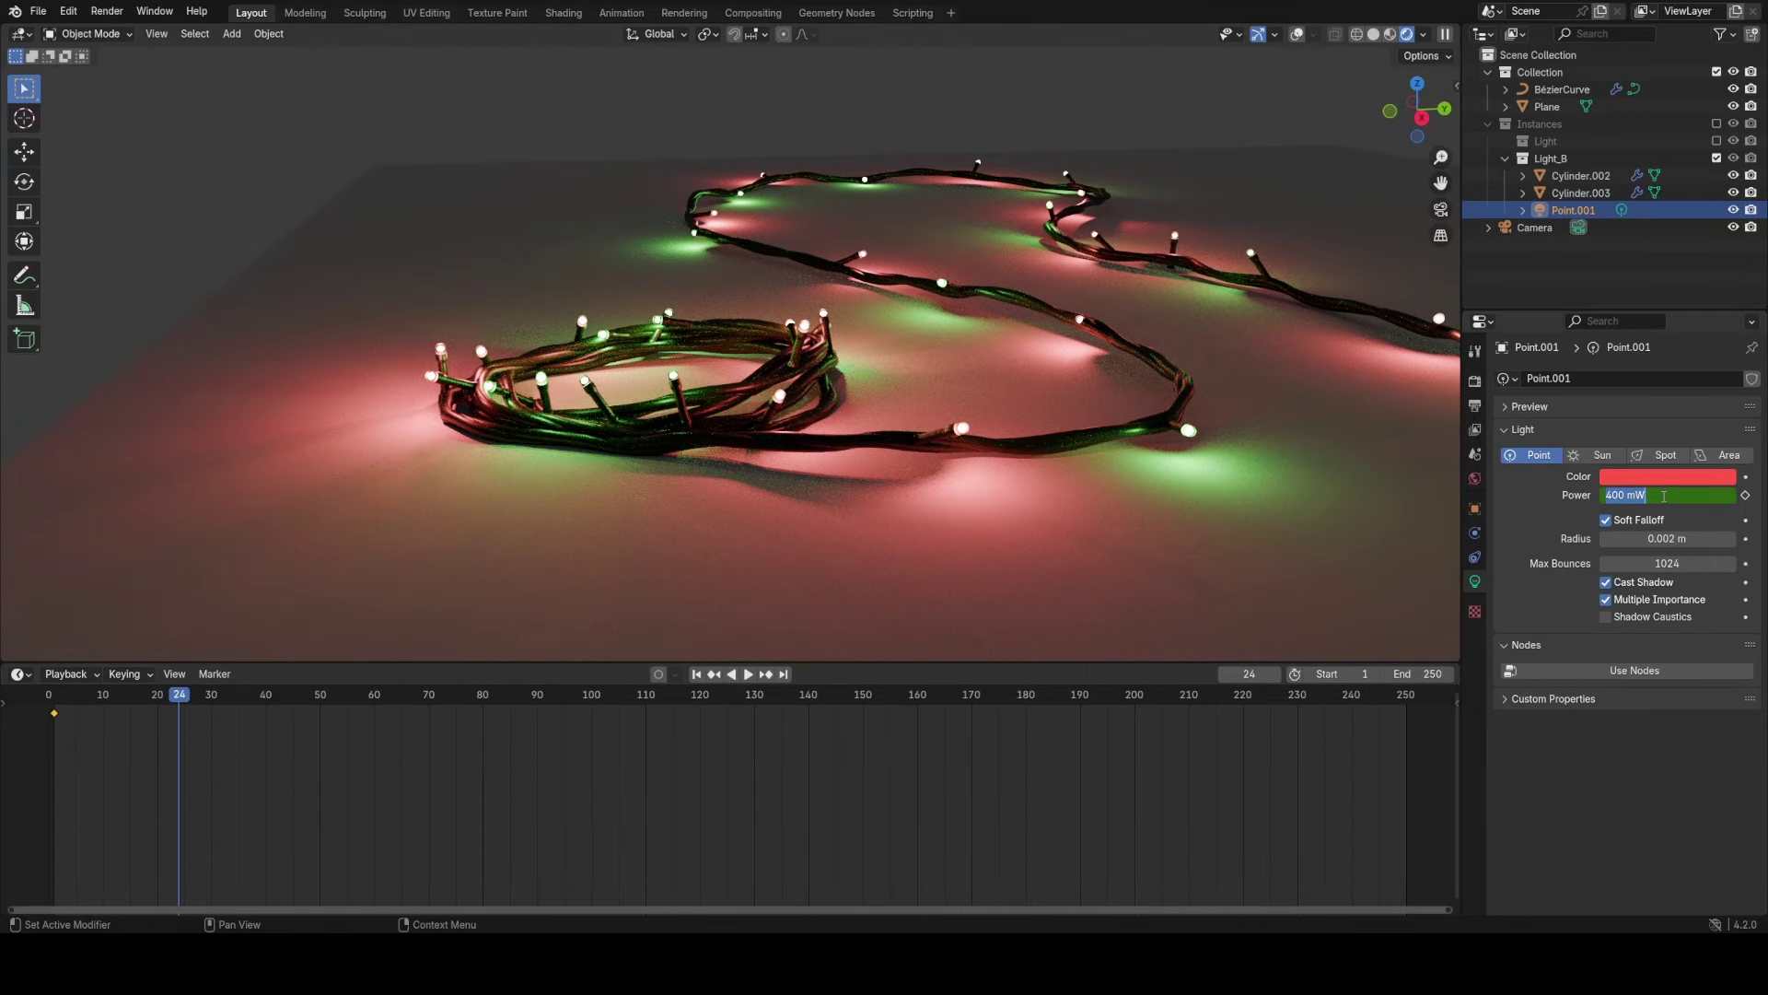
{"action": "type", "text": "0"}
{"action": "key", "text": "Return"}
{"action": "key", "text": "i"}
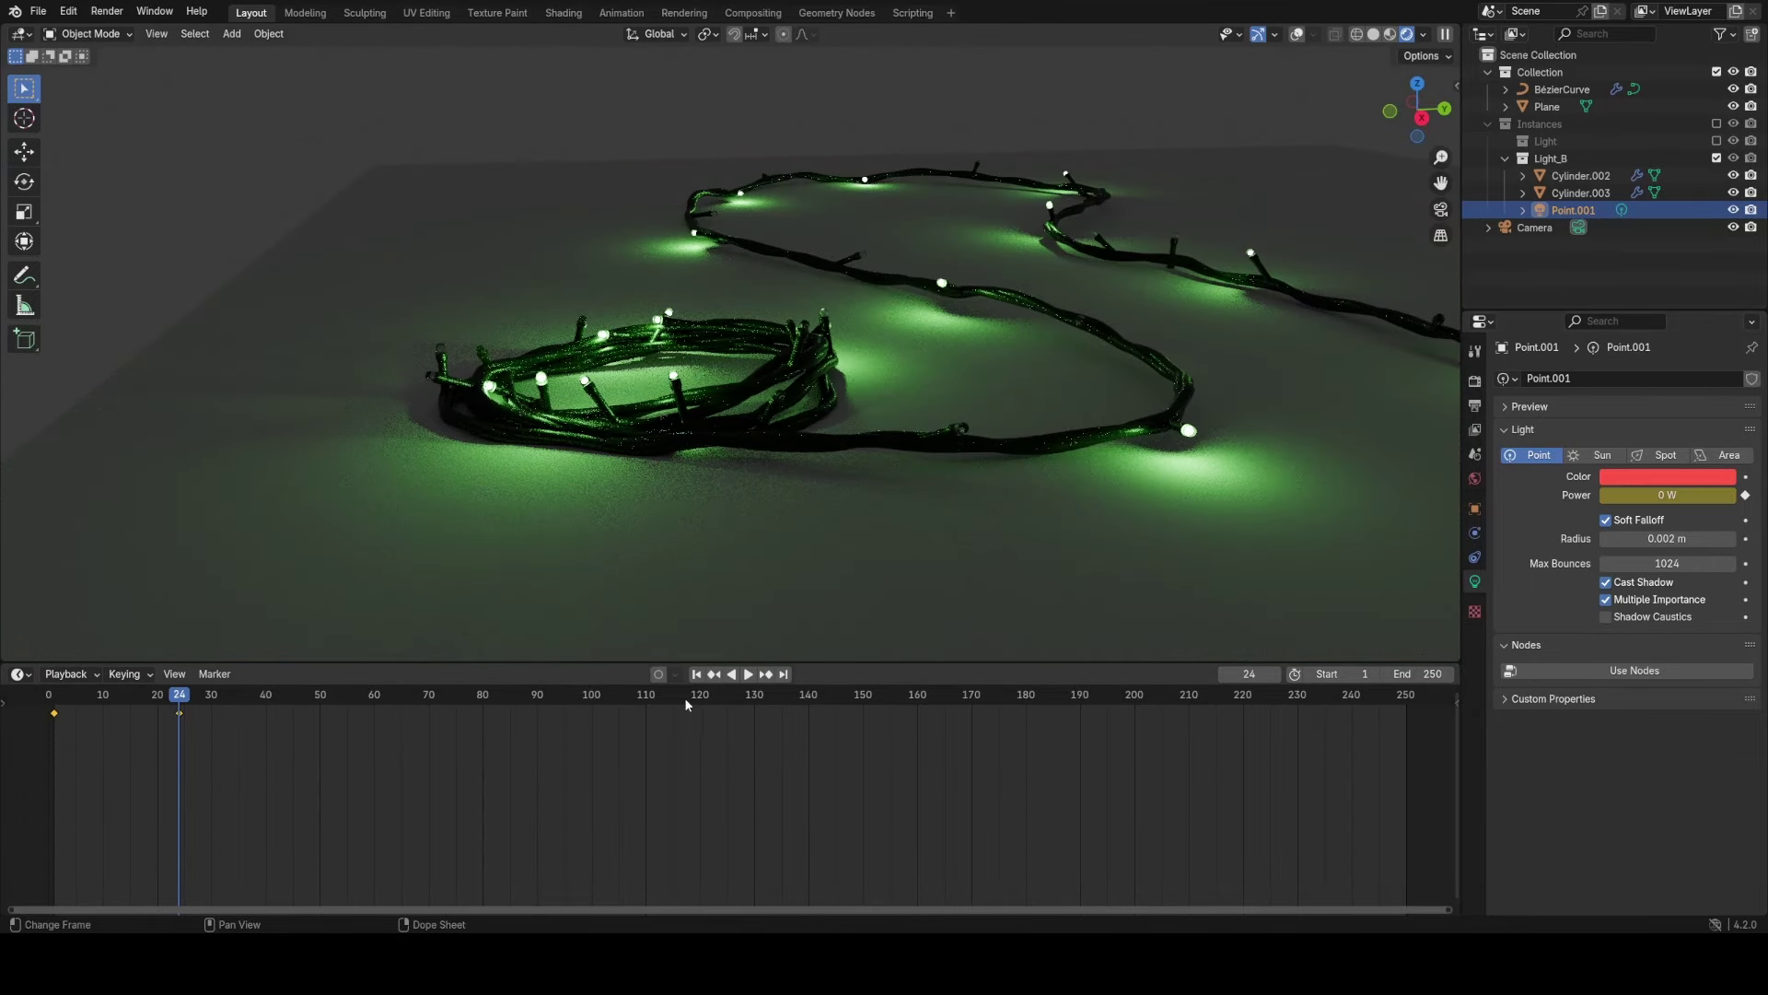
Enable the Light collection and keyframe its green Point light's power at 100 mW on frame 24 and 0 W on frame 1.
{"action": "left_click", "coordinate": [1716, 141]}
{"action": "left_click", "coordinate": [1563, 192]}
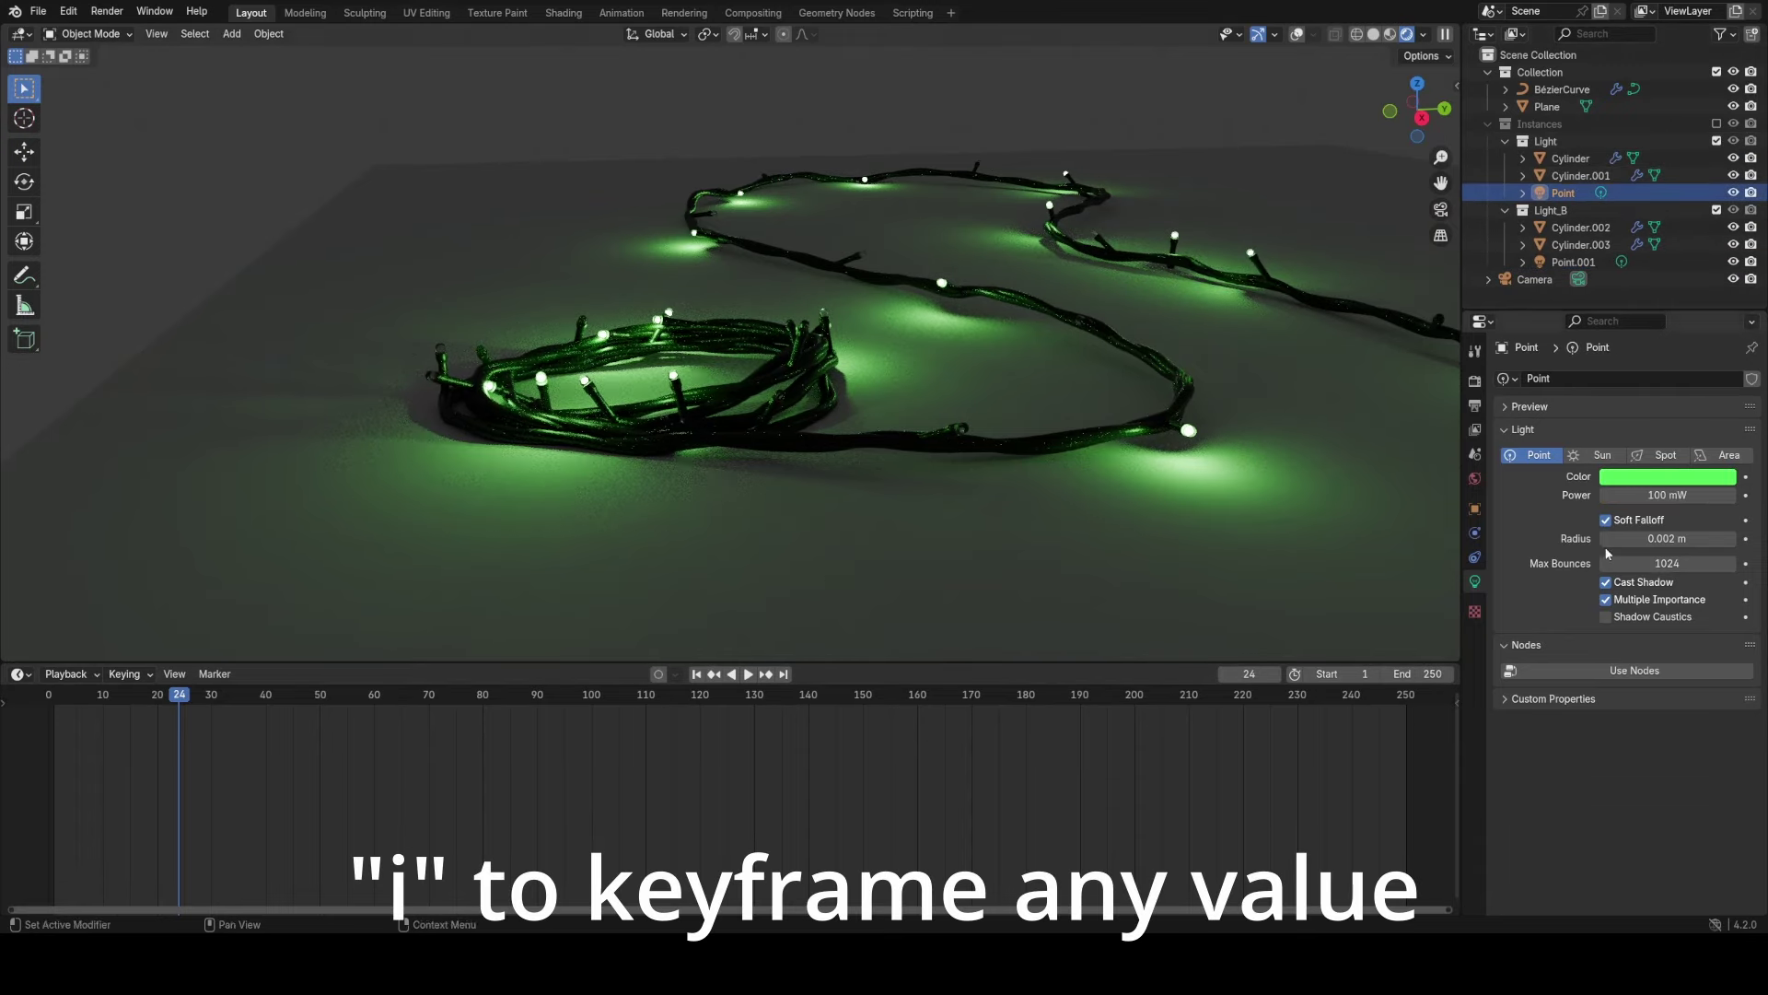
{"action": "key", "text": "i"}
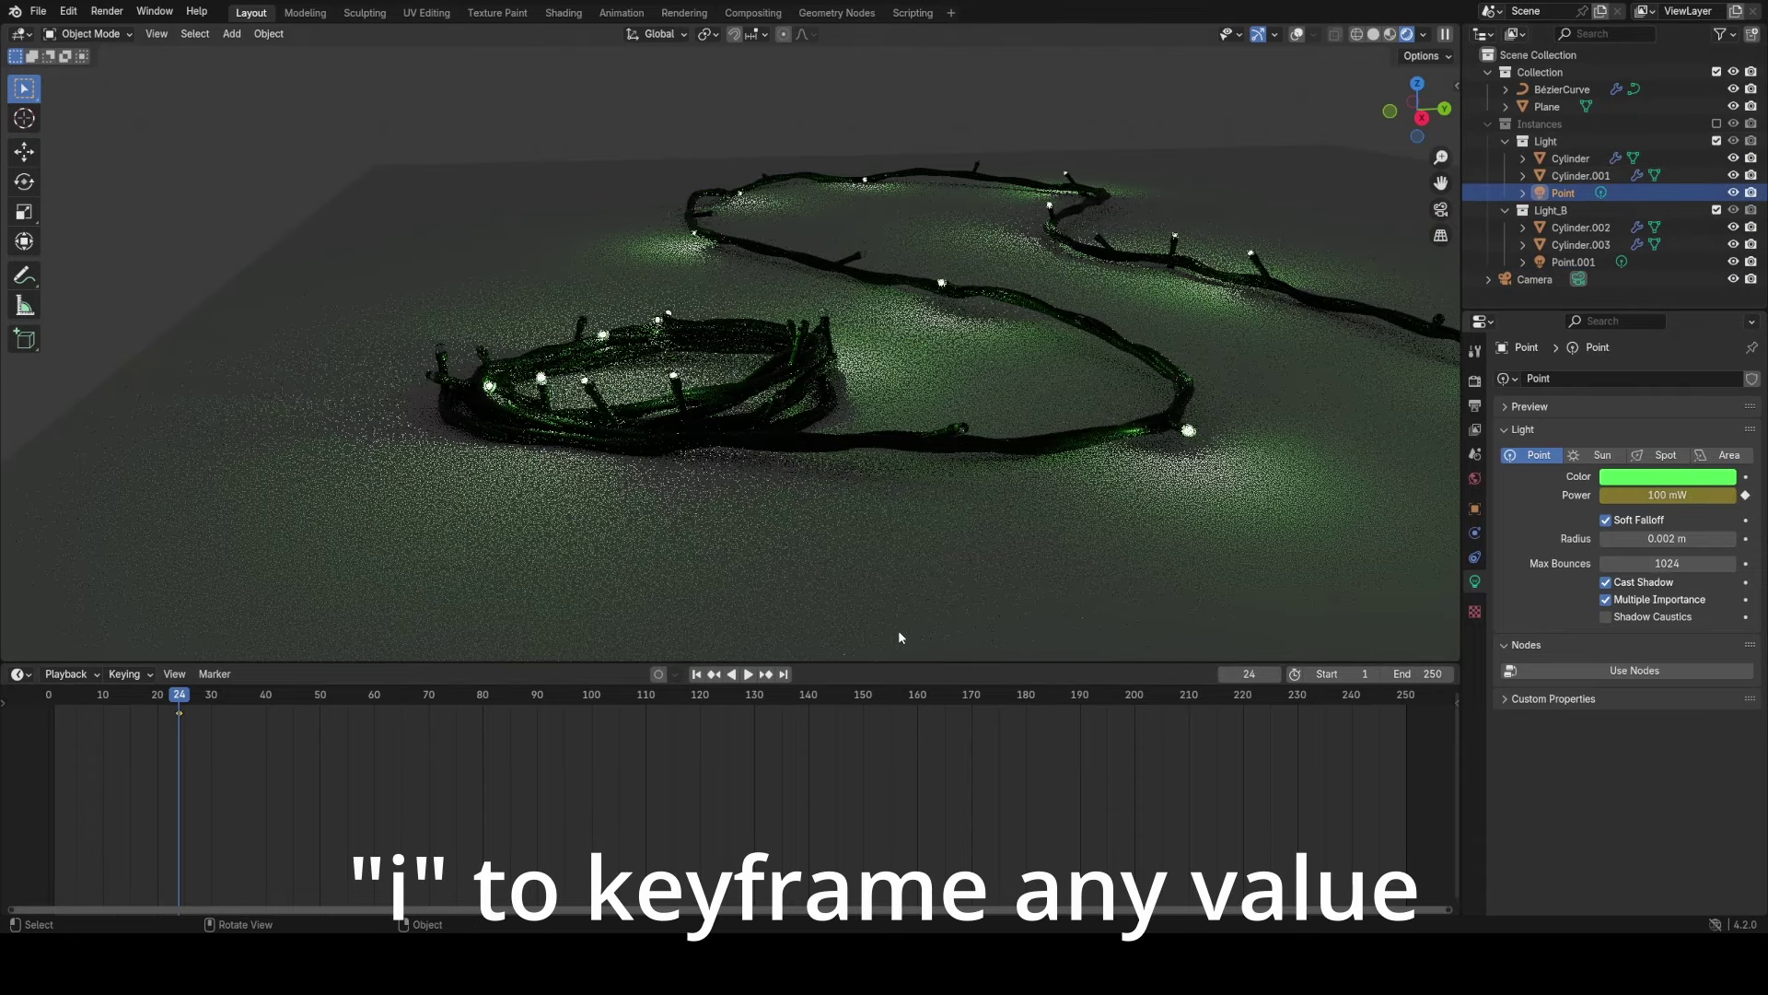
{"action": "left_click", "coordinate": [59, 699]}
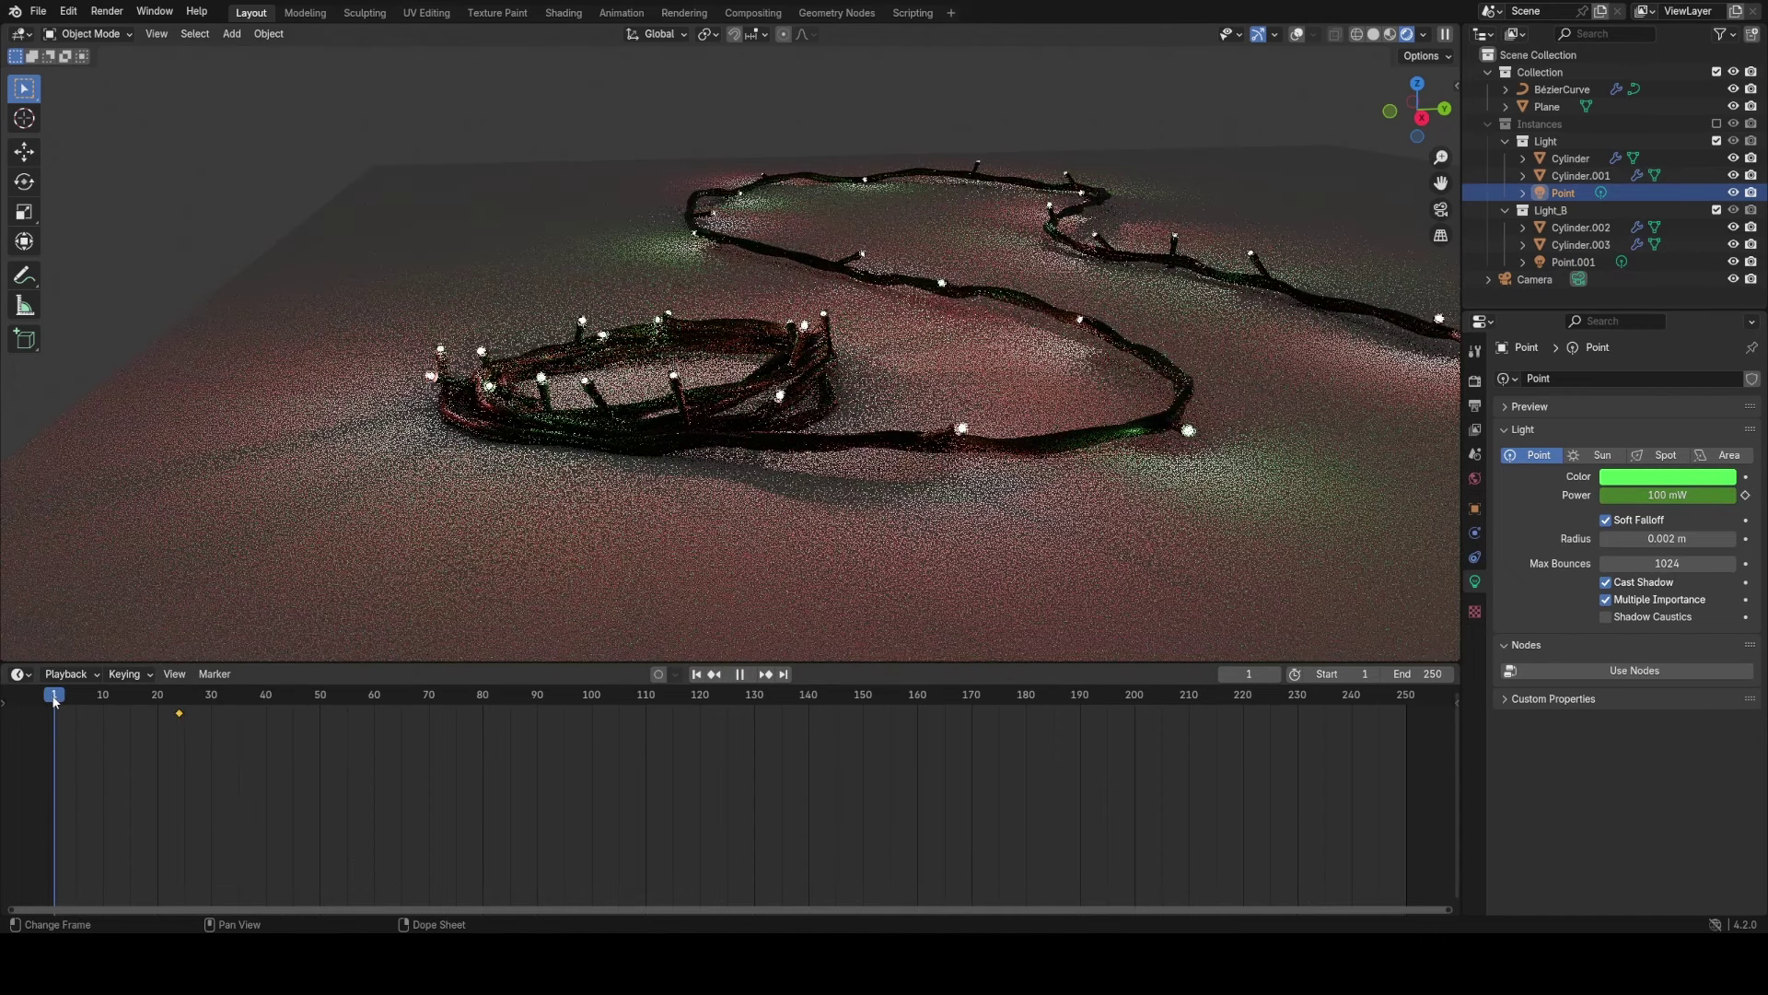
{"action": "left_click_drag", "start_coordinate": [59, 700], "coordinate": [54, 700]}
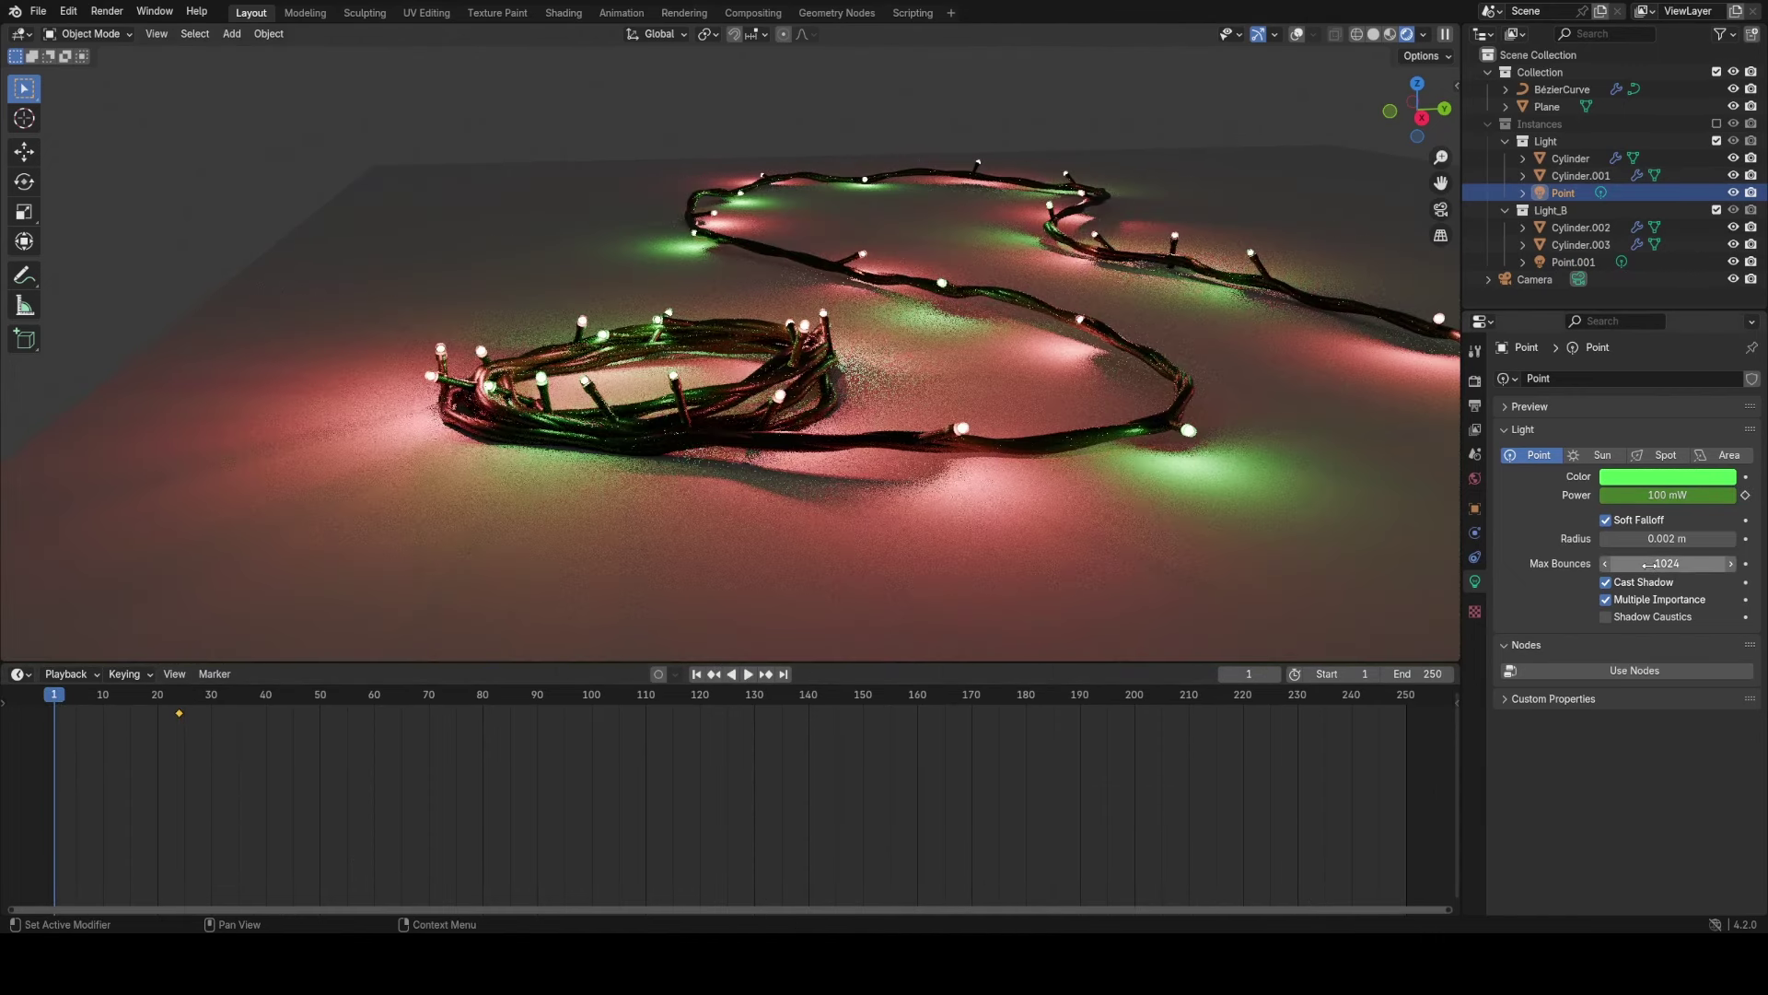
{"action": "type", "text": "0"}
{"action": "key", "text": "Return"}
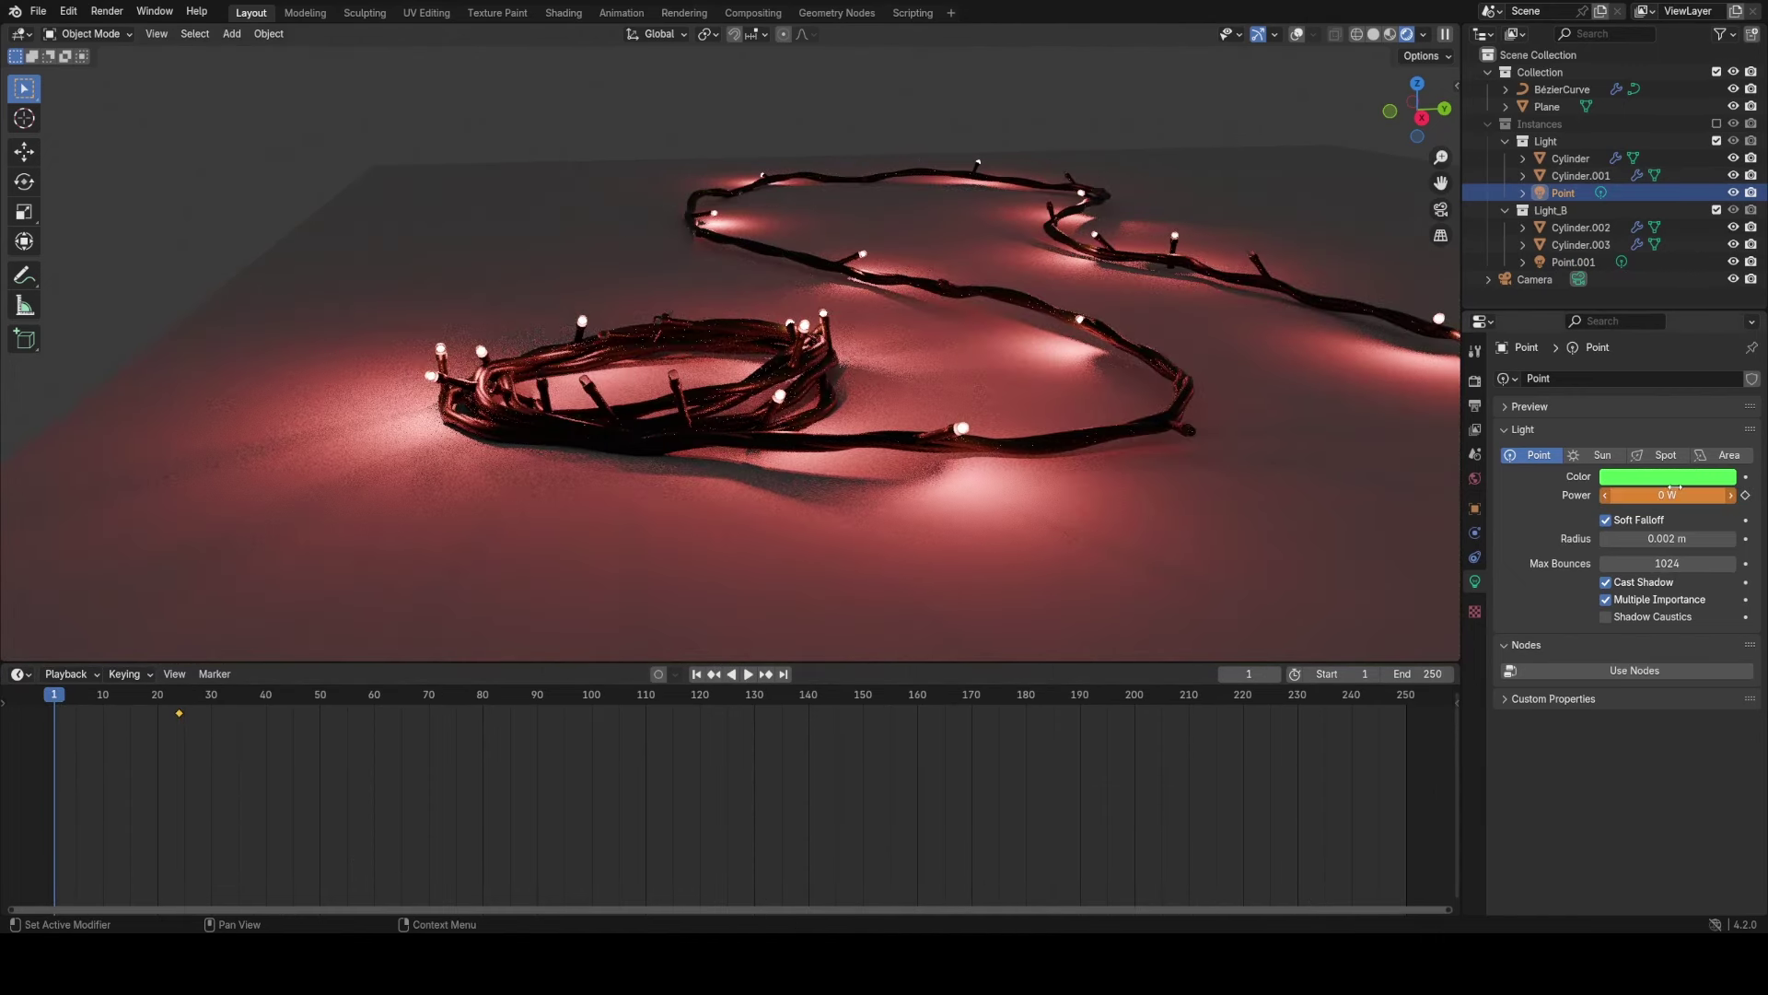
Switch the timeline area to the Graph Editor and add a Cycles modifier to Point.001's power curve.
{"action": "left_click", "coordinate": [1571, 263]}
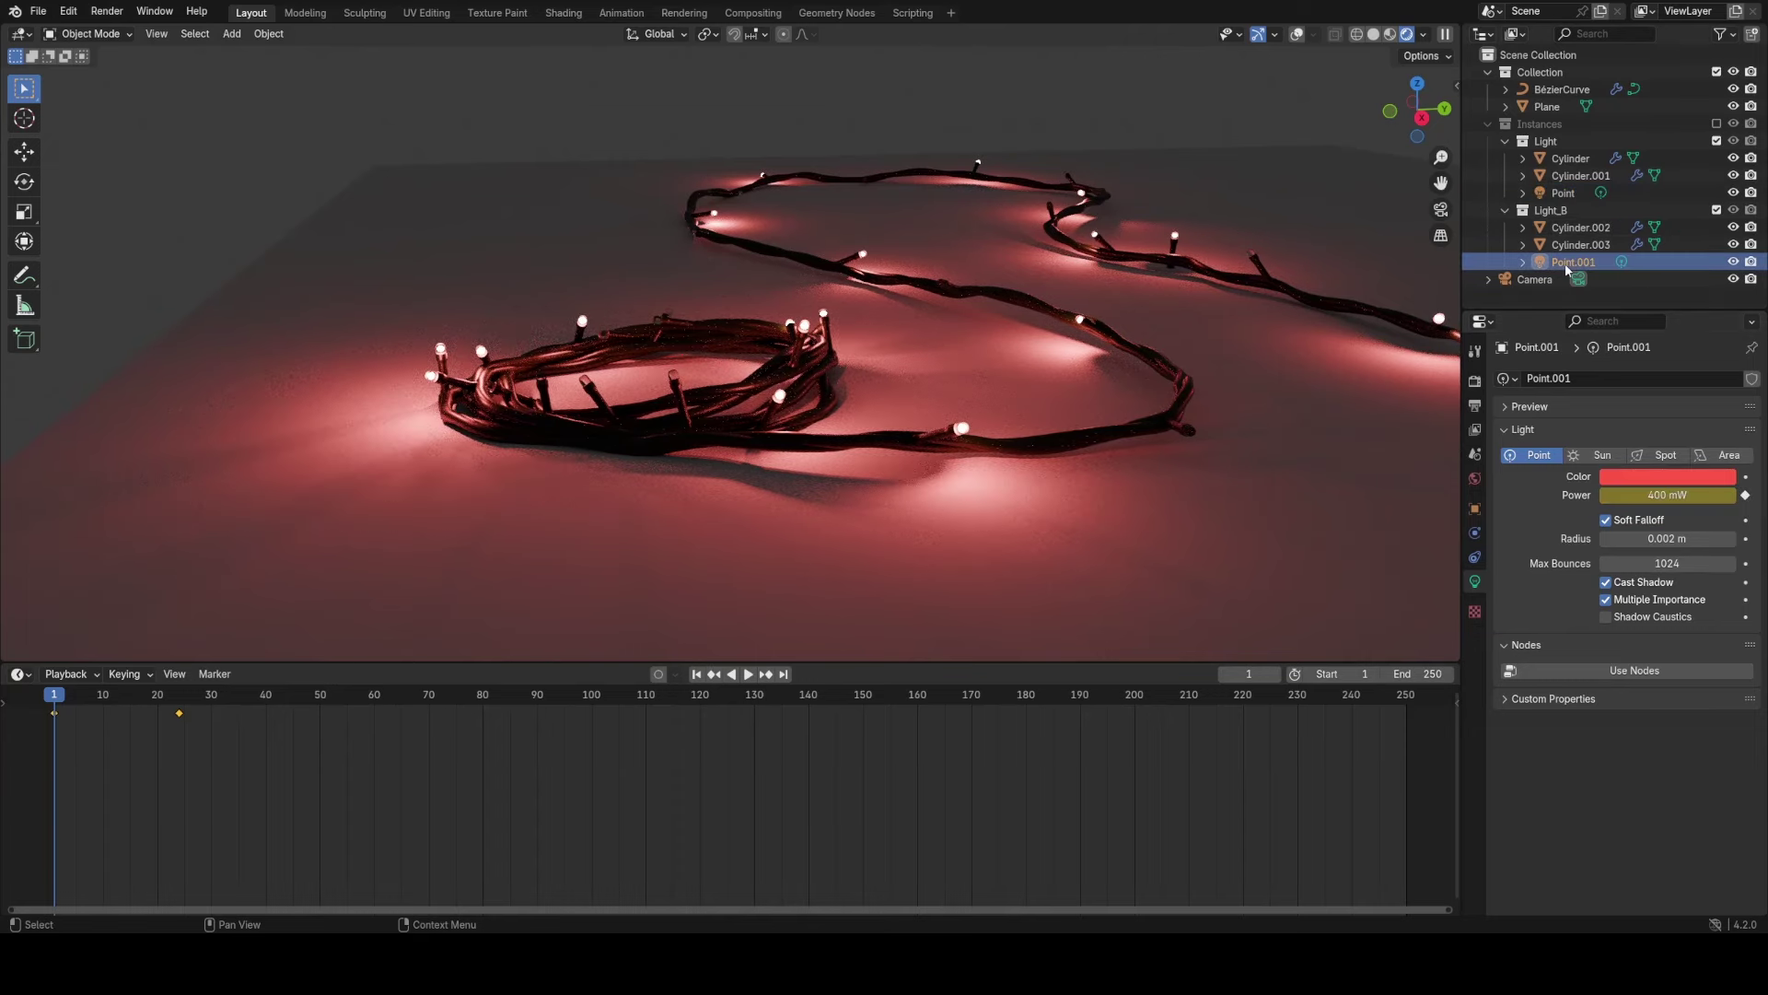
{"action": "key", "text": "ctrl+Tab"}
{"action": "middle_click_drag", "start_coordinate": [438, 761], "coordinate": [531, 751]}
{"action": "left_click", "coordinate": [1451, 773]}
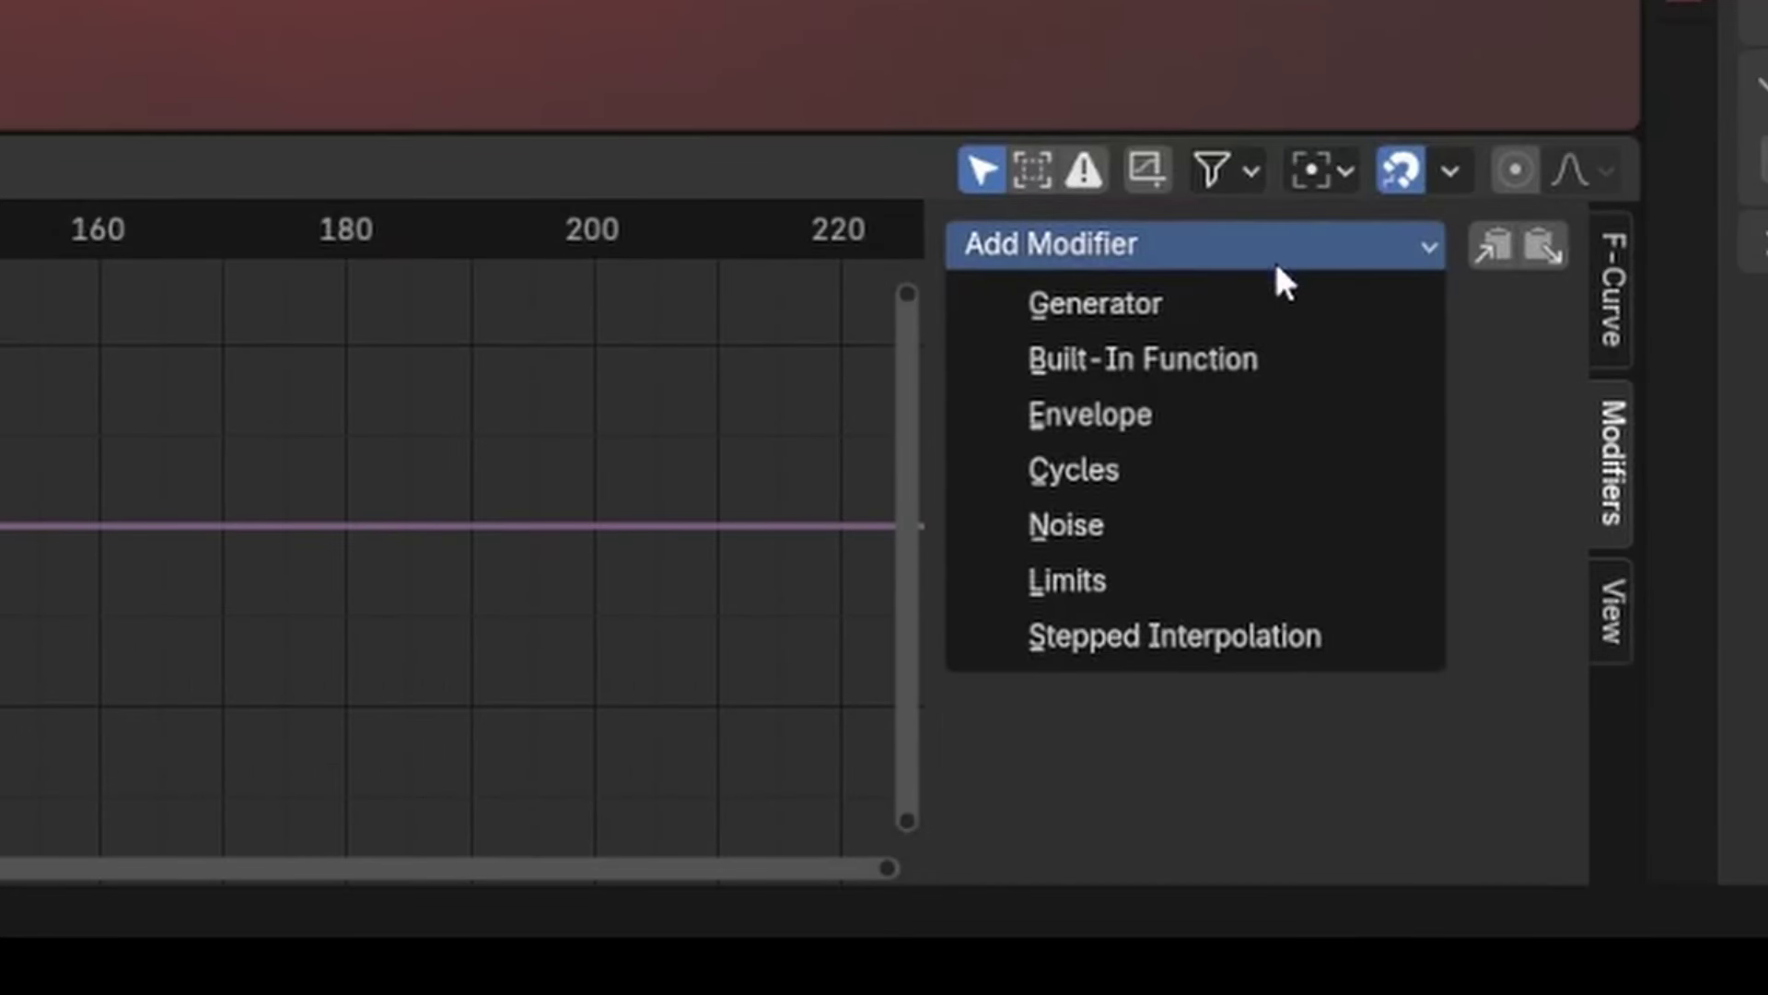
{"action": "left_click", "coordinate": [1097, 466]}
Duplicate the first keyframe of Point.001's power curve along the time axis to frame 48.
{"action": "middle_click_drag", "start_coordinate": [587, 444], "coordinate": [434, 456]}
{"action": "middle_click_drag", "start_coordinate": [0, 449], "coordinate": [142, 429]}
{"action": "scroll", "coordinate": [141, 429], "scroll_direction": "up", "scroll_amount": 7}
{"action": "scroll", "coordinate": [834, 786], "scroll_direction": "up", "scroll_amount": 1}
{"action": "key", "text": "a"}
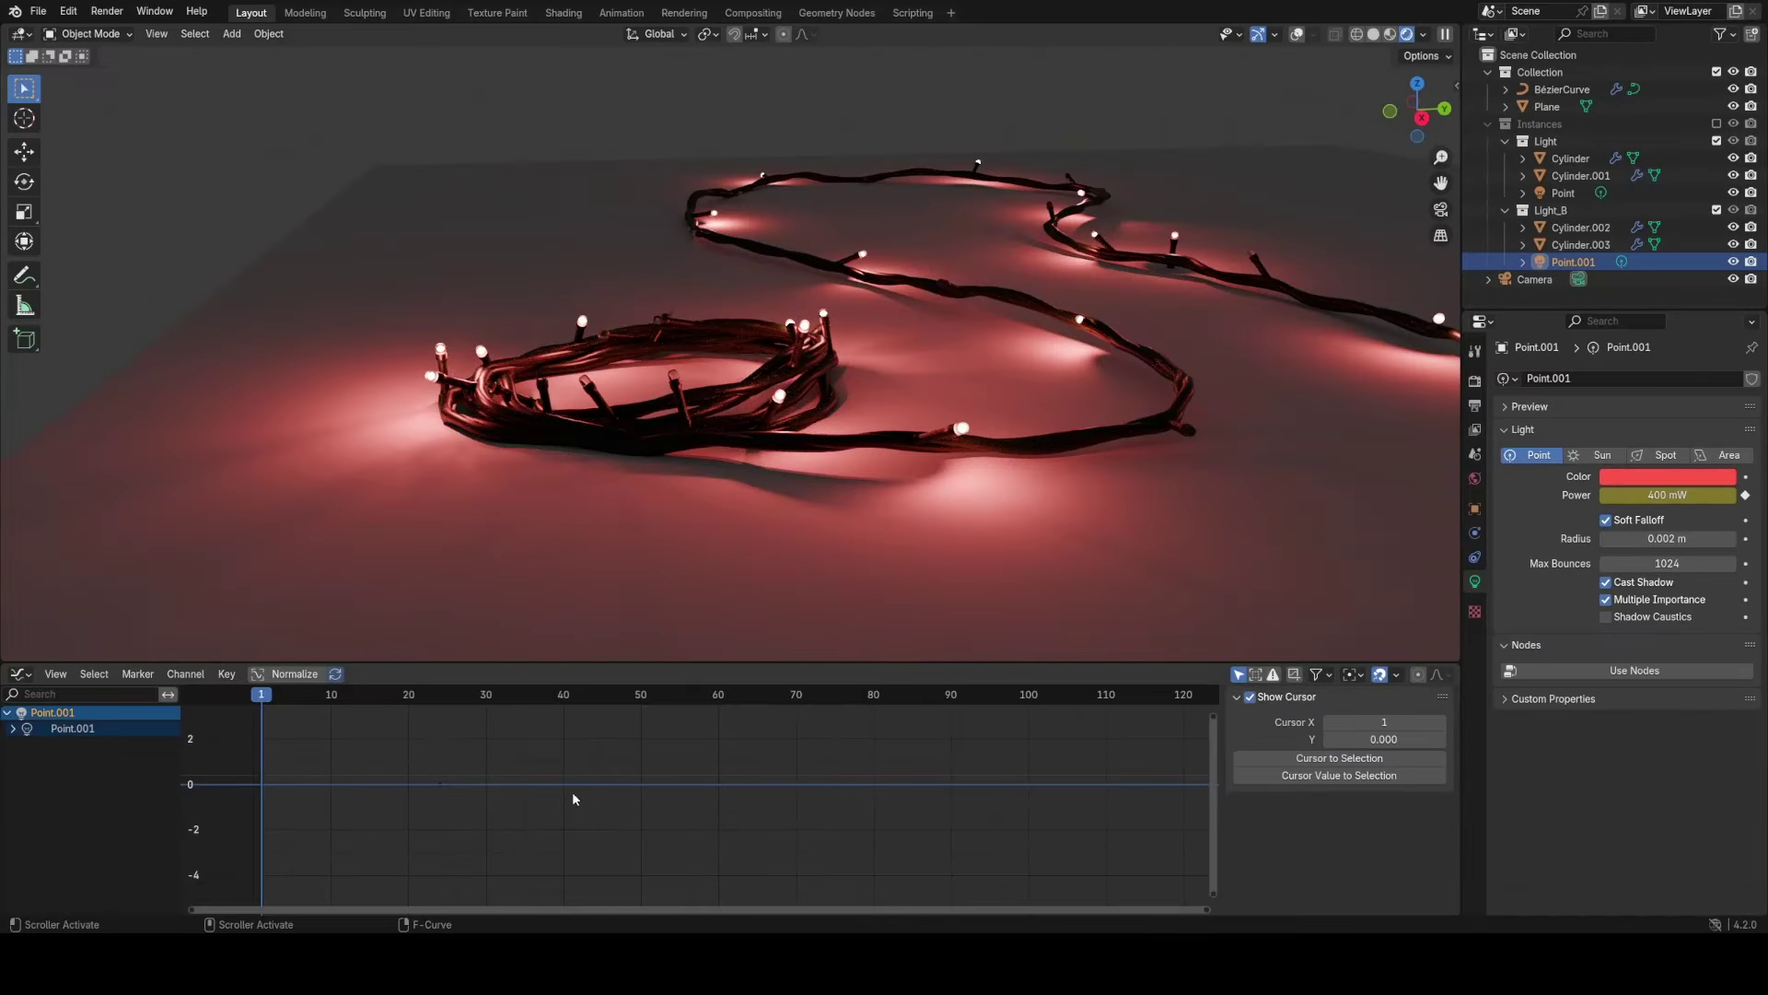
{"action": "middle_click_drag", "start_coordinate": [566, 797], "coordinate": [706, 808]}
{"action": "scroll", "coordinate": [727, 793], "scroll_direction": "up", "scroll_amount": 5}
{"action": "left_click", "coordinate": [378, 811]}
{"action": "key", "text": "shift+d"}
{"action": "key", "text": "x"}
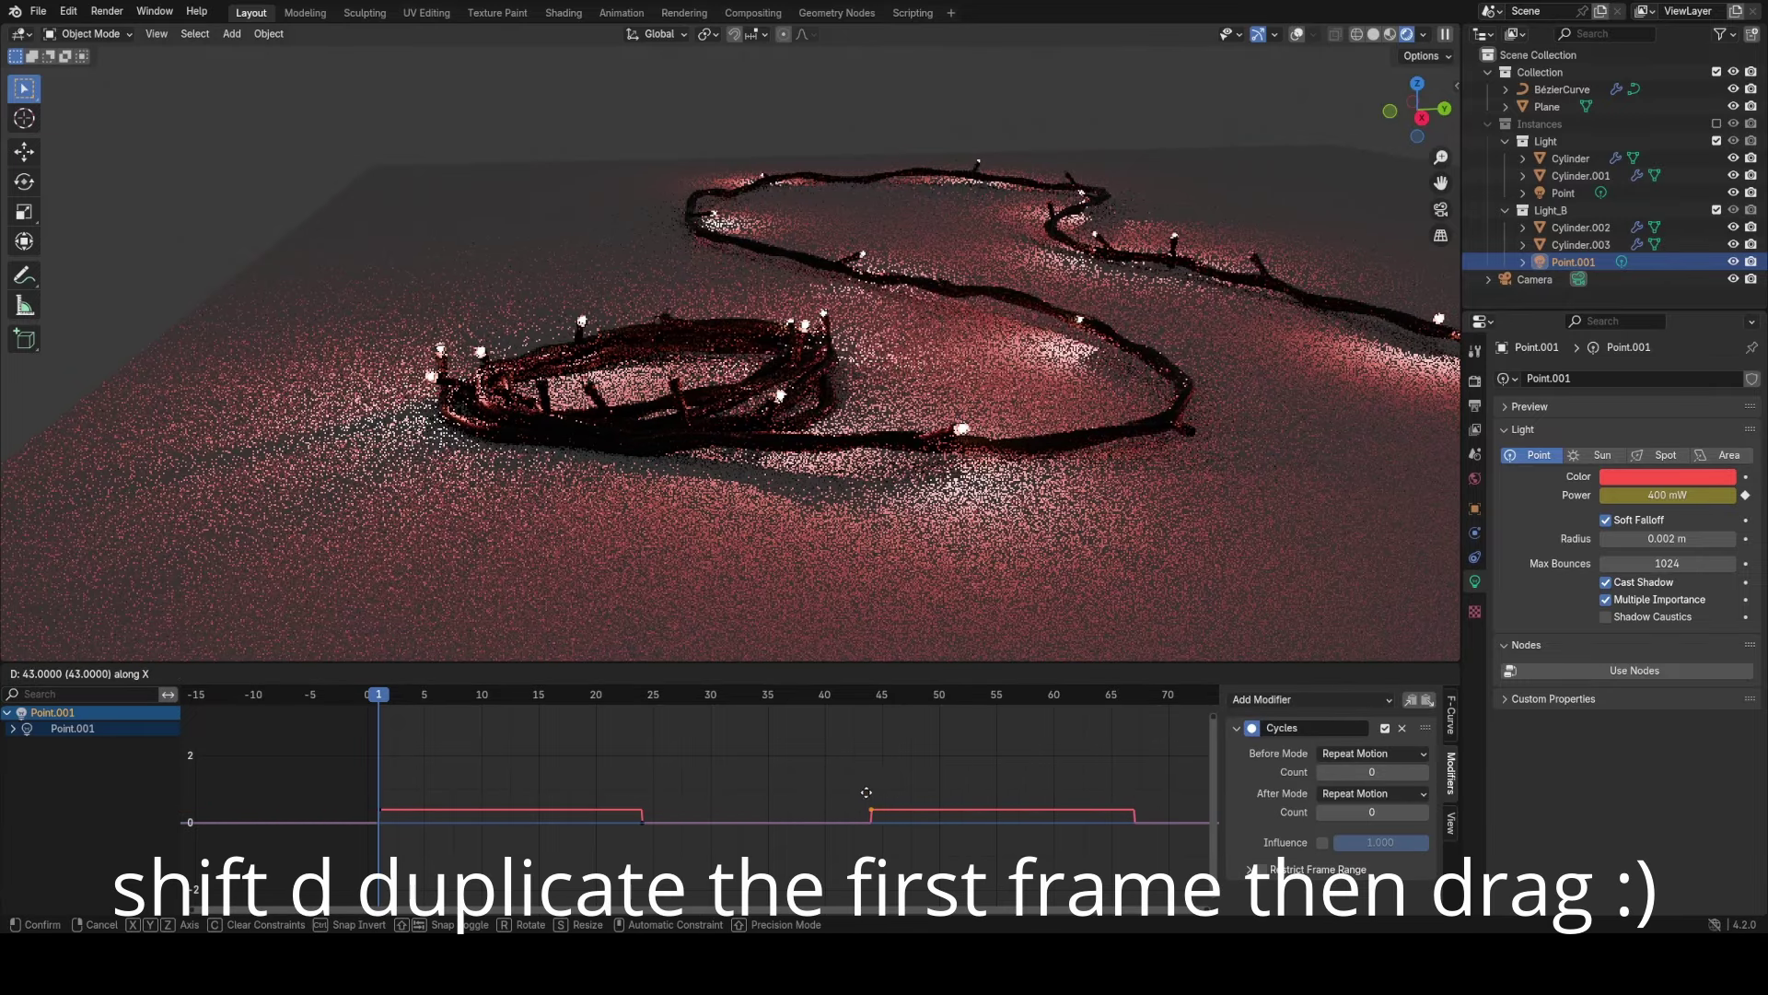
{"action": "left_click", "coordinate": [921, 790]}
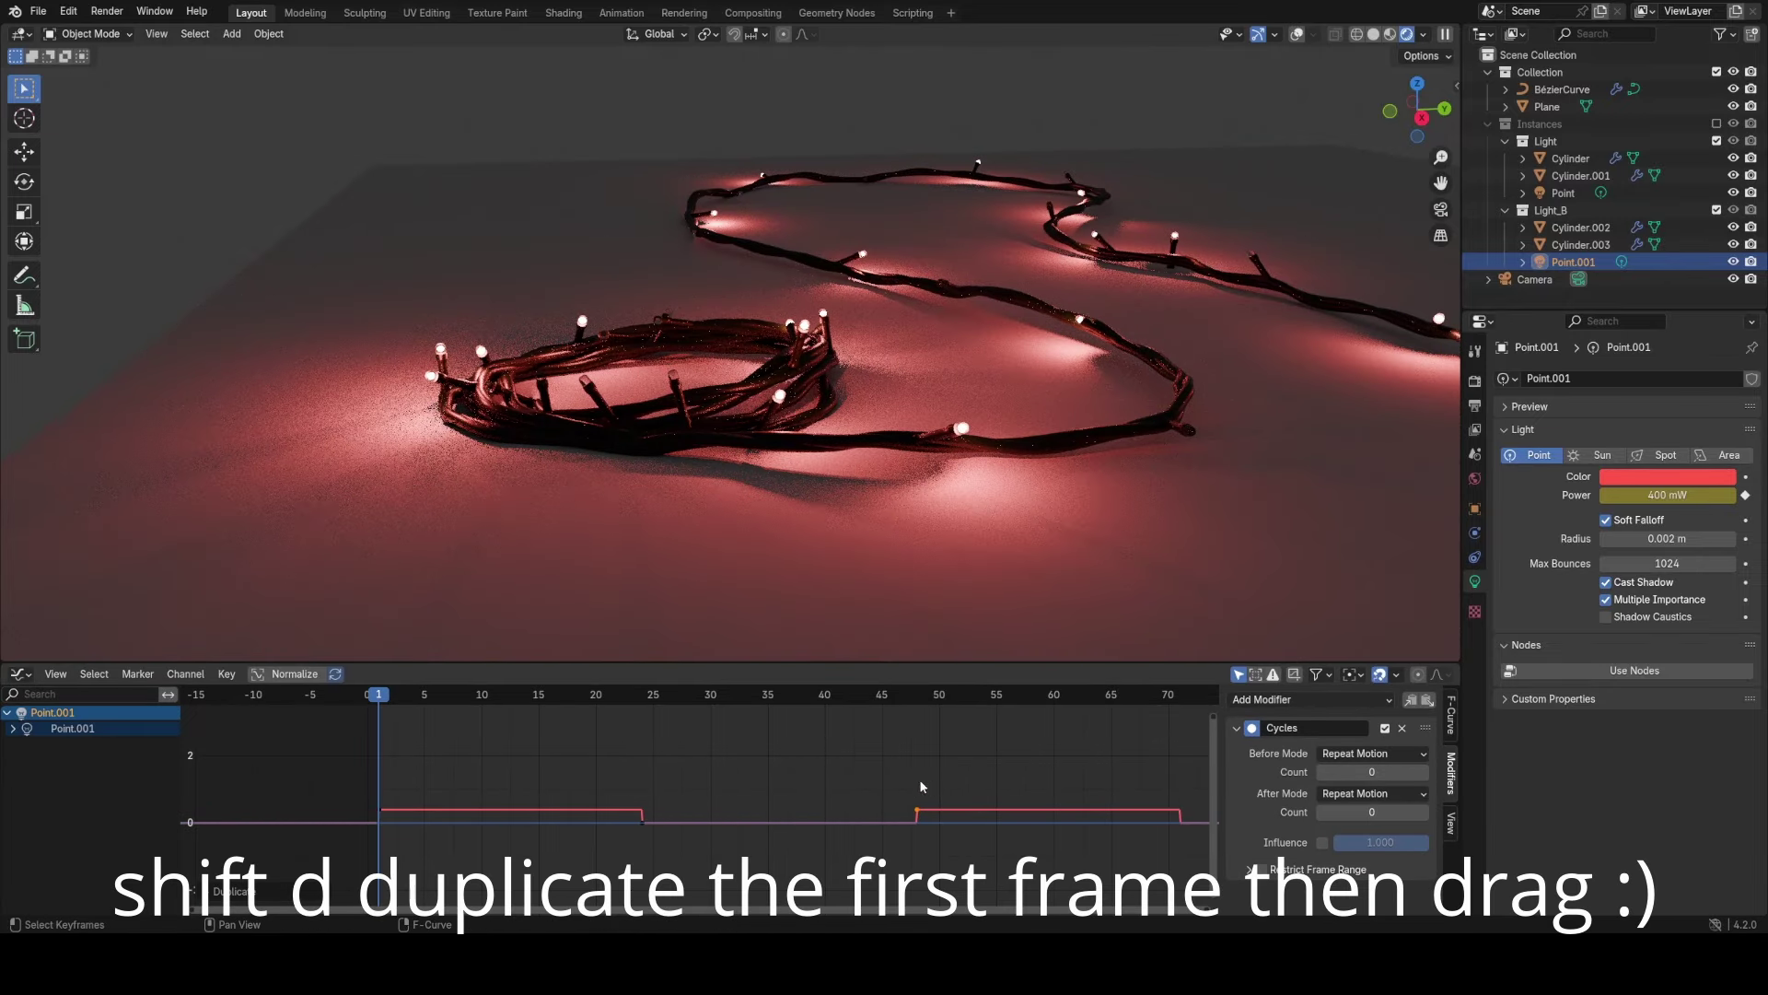
Duplicate the first keyframe of the green Point light's power curve along the time axis to frame 48.
{"action": "left_click", "coordinate": [1563, 193]}
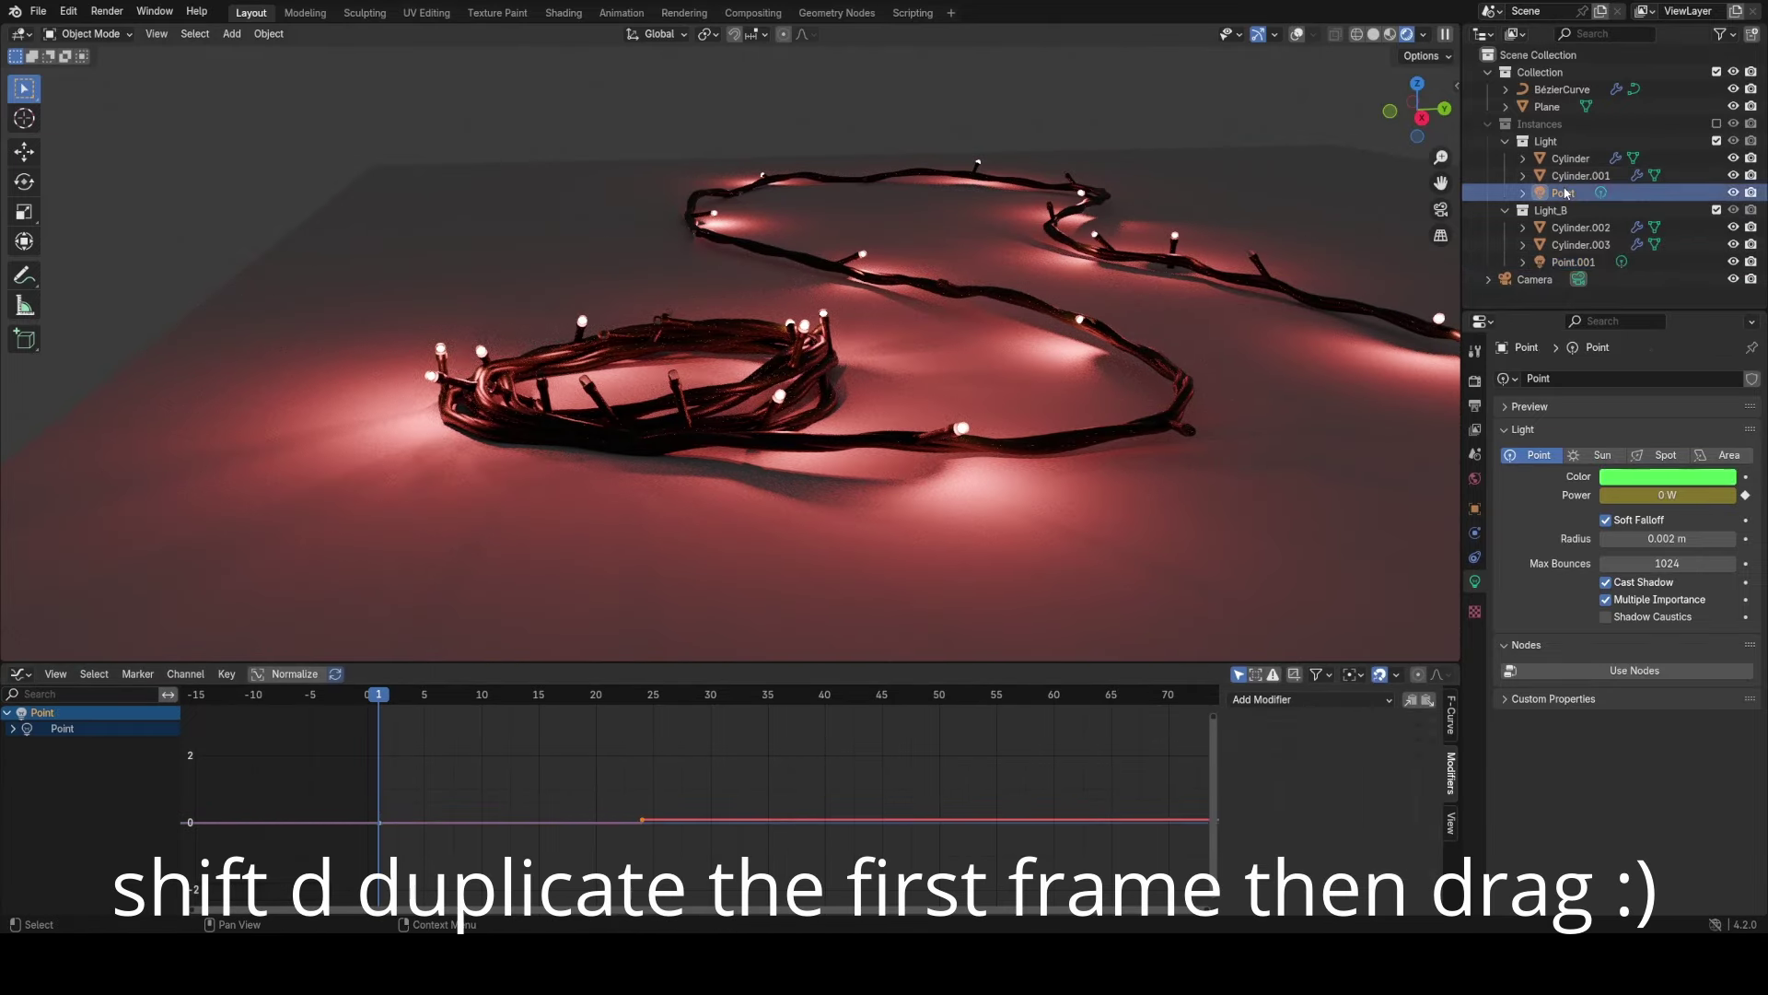
{"action": "left_click", "coordinate": [378, 825]}
{"action": "key", "text": "shift+d"}
{"action": "key", "text": "x"}
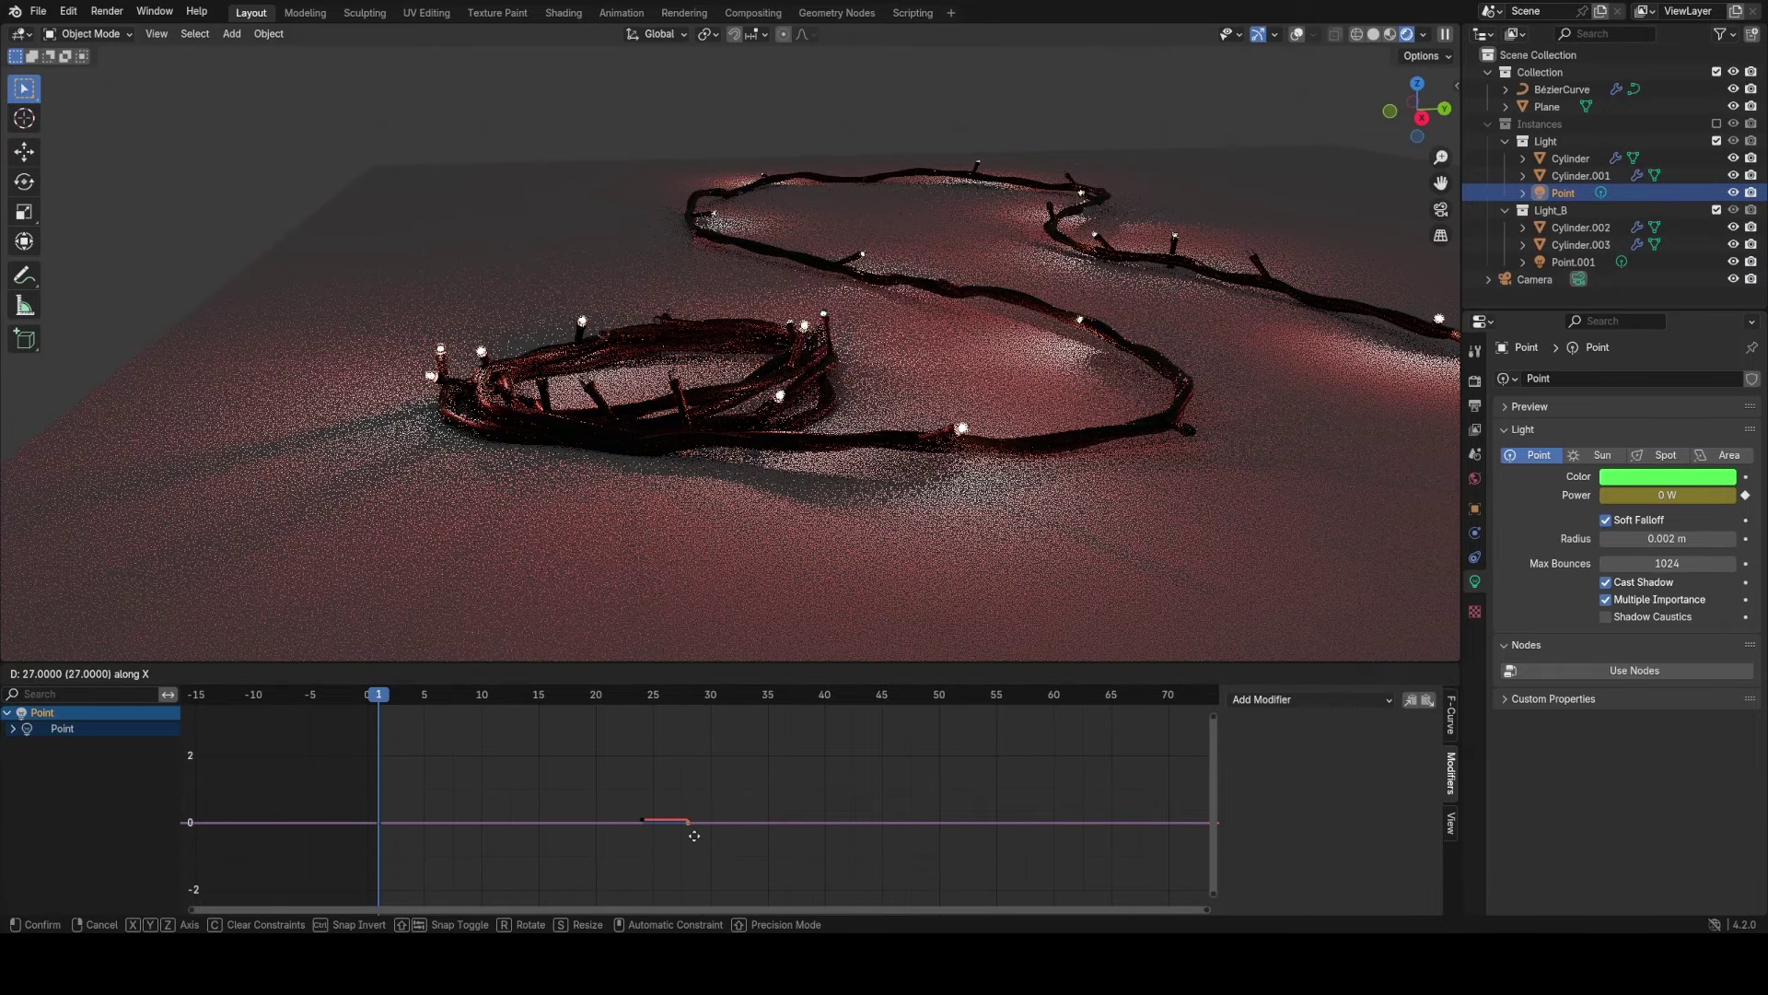
{"action": "left_click", "coordinate": [915, 844]}
Play back the blinking lights, with the viewport switched to Material Preview shading.
{"action": "key", "text": "space"}
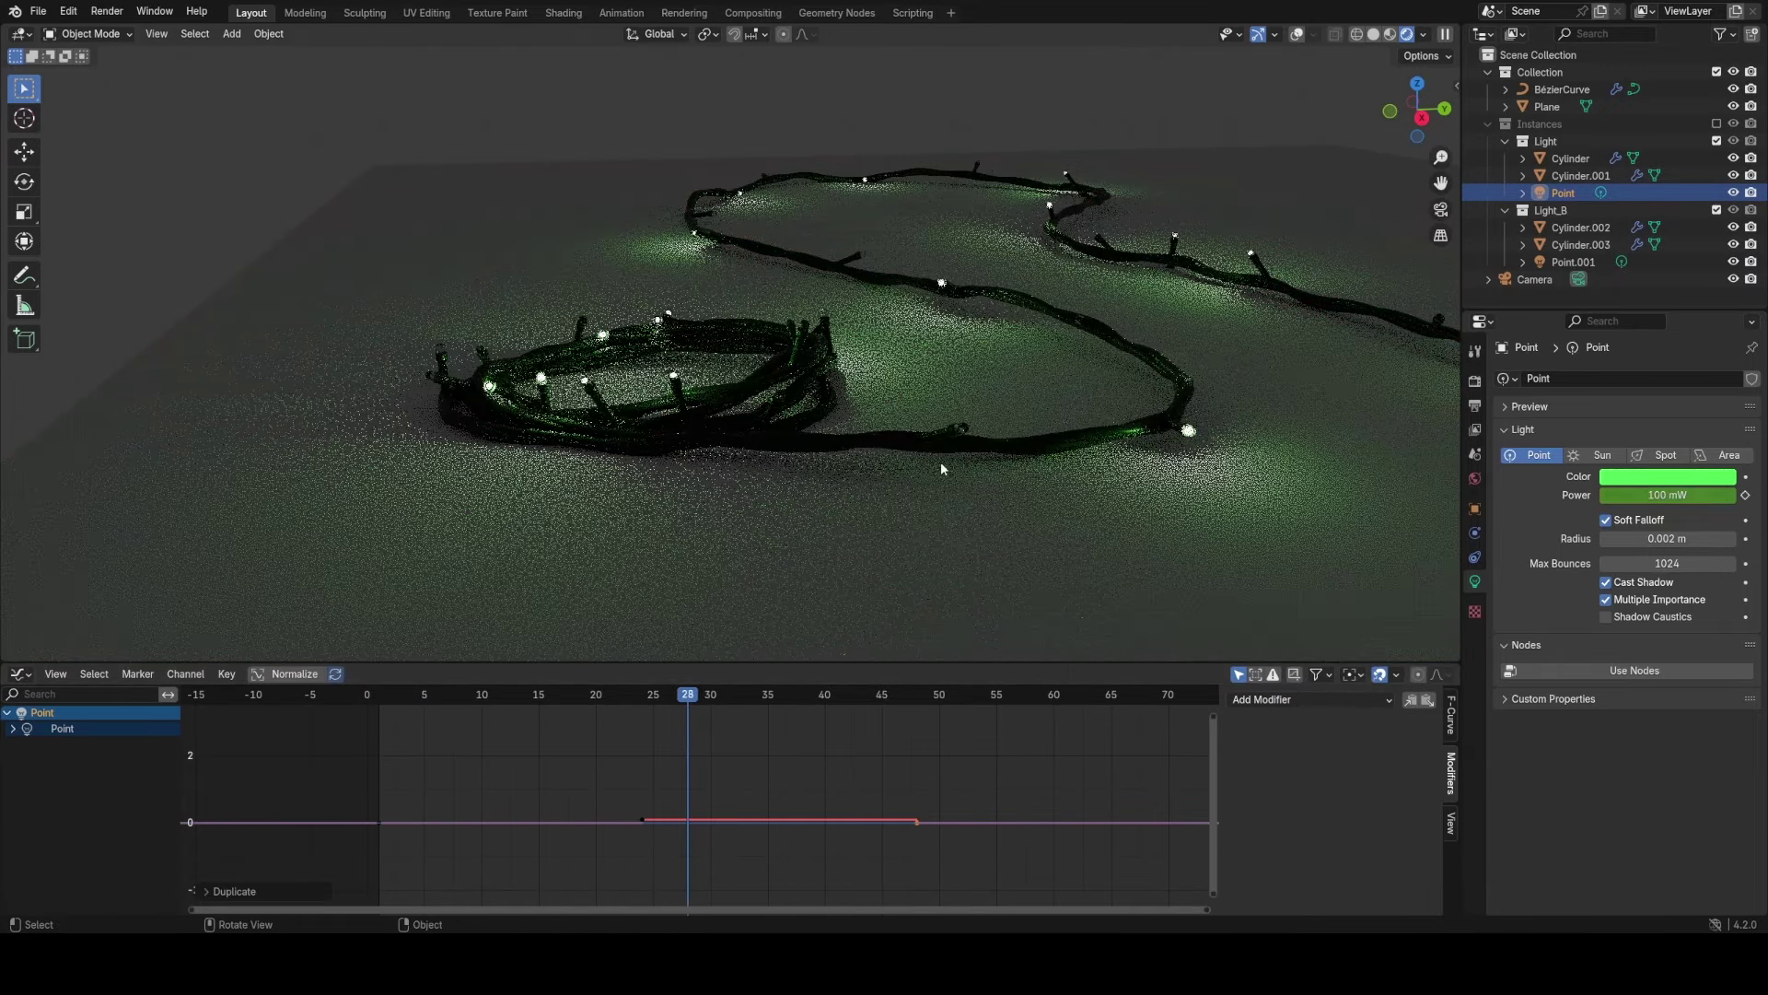
{"action": "key", "text": "z"}
{"action": "left_click", "coordinate": [917, 412]}
{"action": "key", "text": "space"}
{"action": "mouse_move", "coordinate": [921, 416]}
{"action": "middle_mouse_down"}
{"action": "mouse_move", "coordinate": [1038, 423]}
{"action": "mouse_move", "coordinate": [971, 405]}
{"action": "middle_mouse_up"}
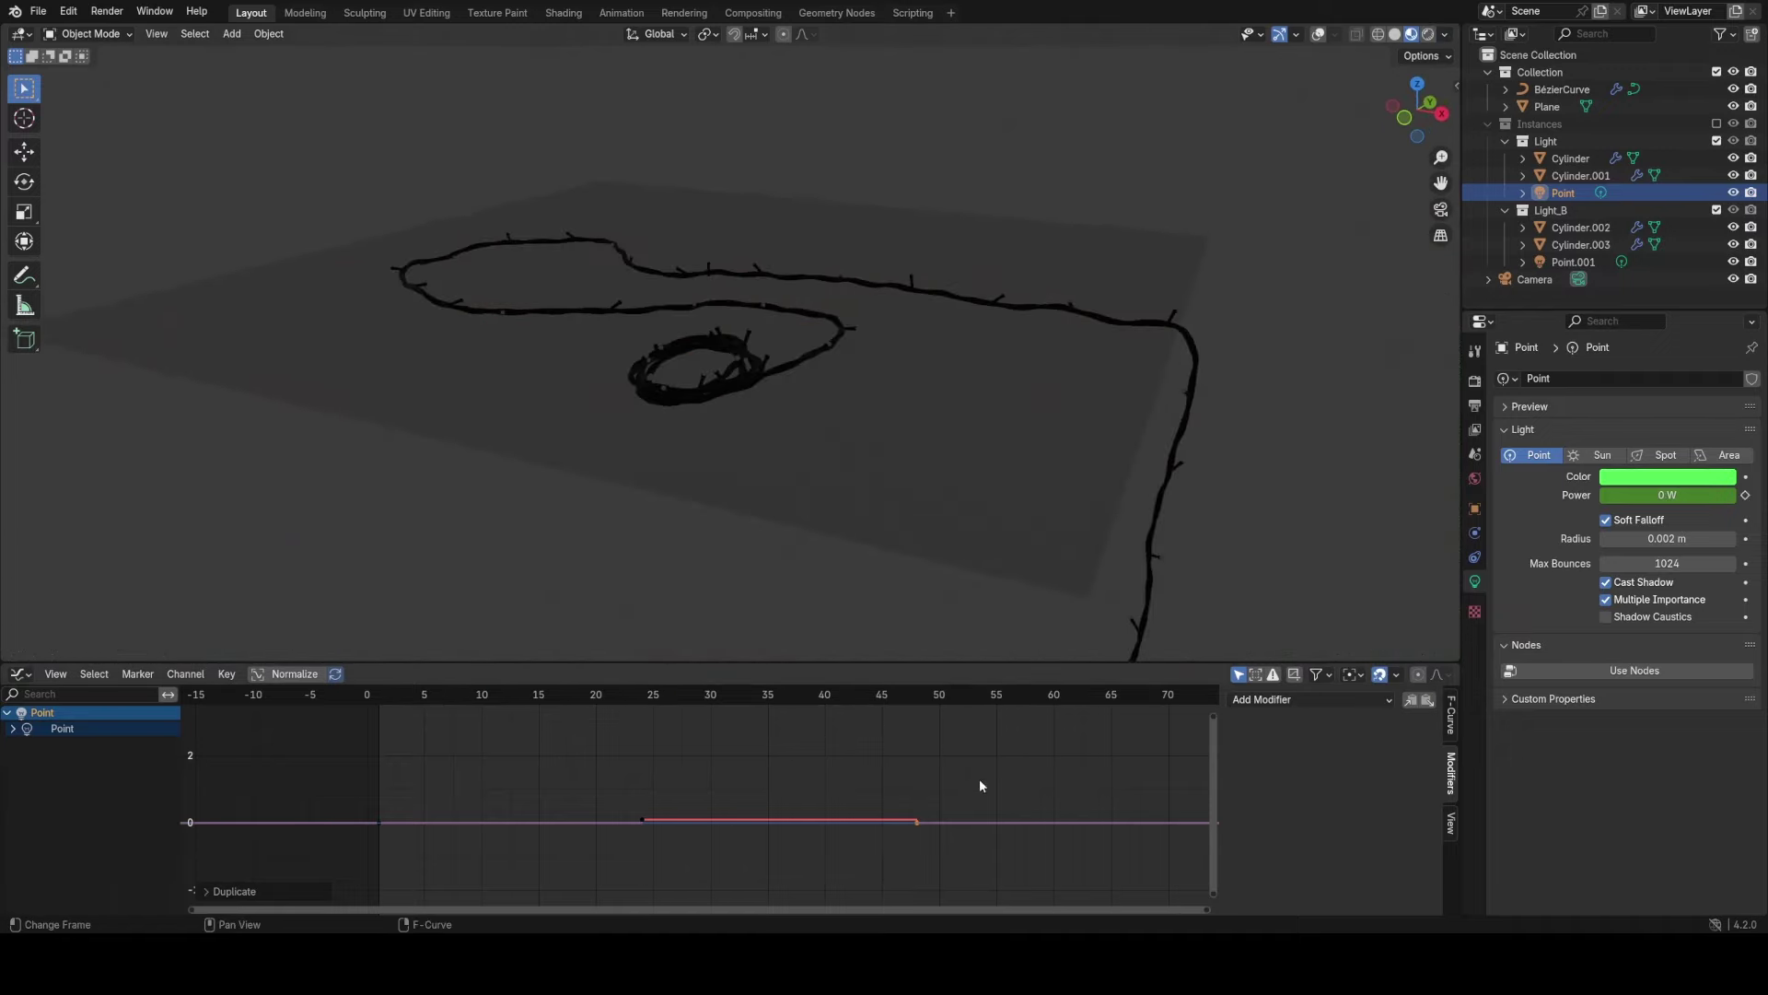
Add a Cycles modifier to the green Point light's power curve.
{"action": "middle_click_drag", "start_coordinate": [980, 785], "coordinate": [881, 774]}
{"action": "left_click", "coordinate": [1308, 699]}
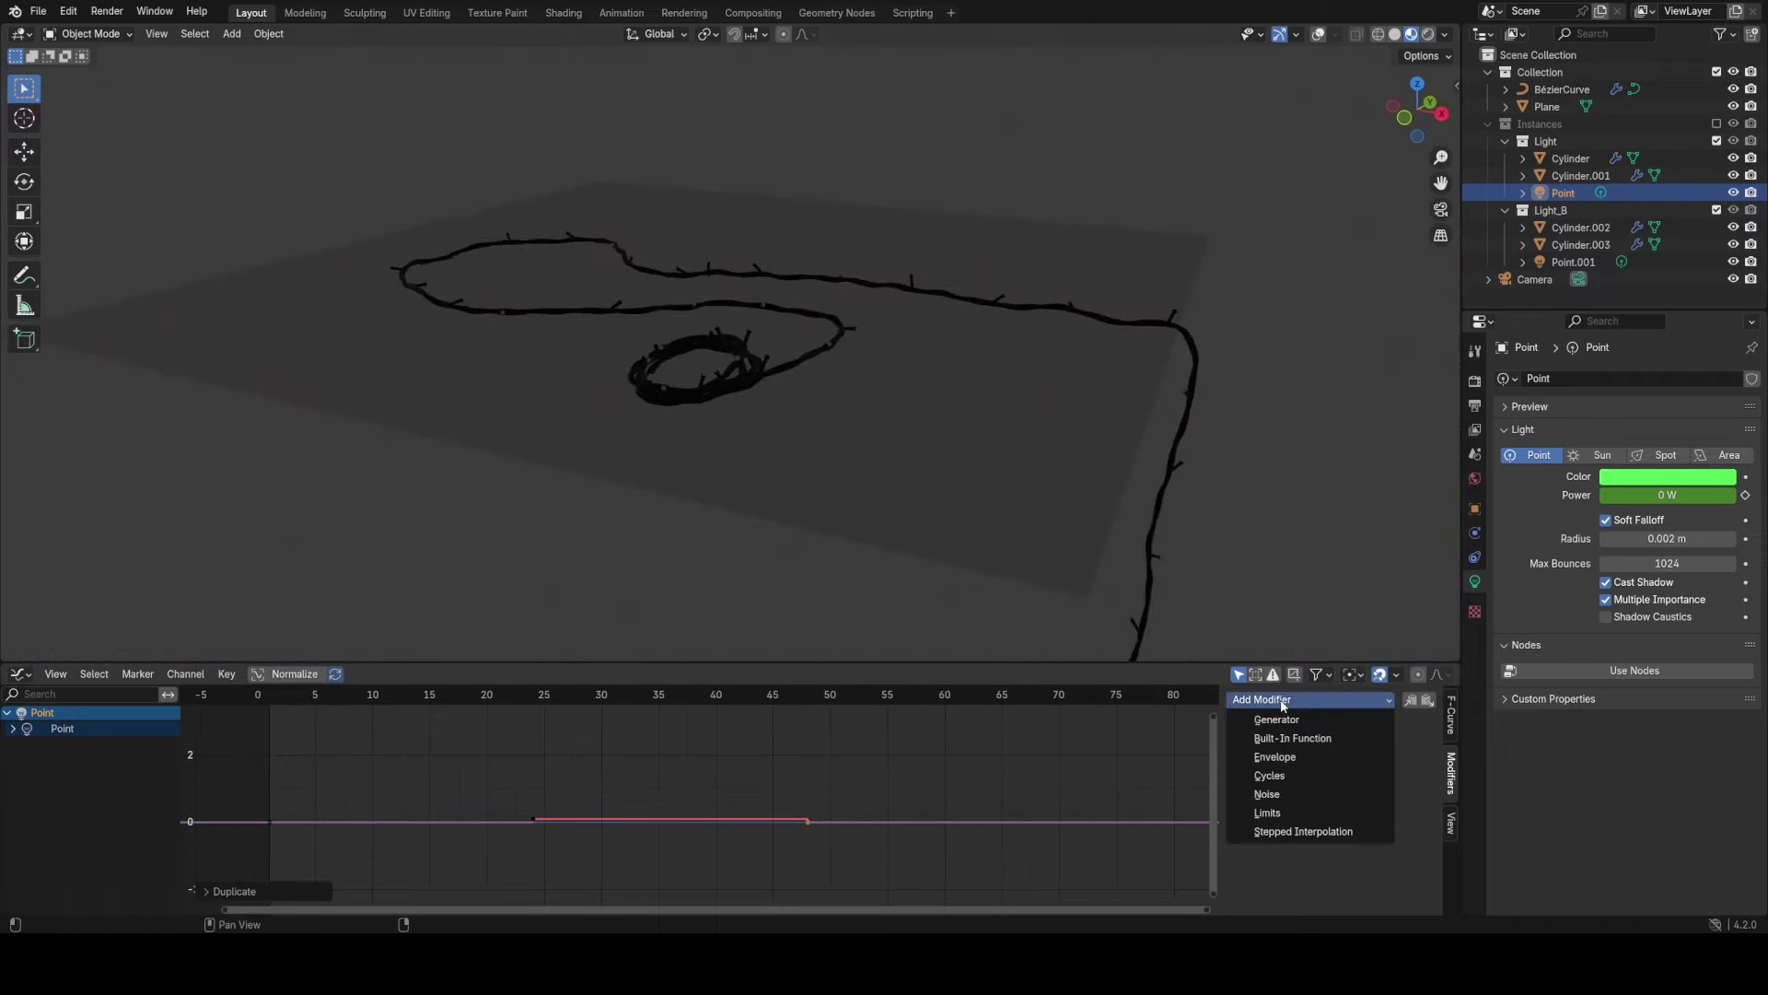
{"action": "left_click", "coordinate": [1285, 776]}
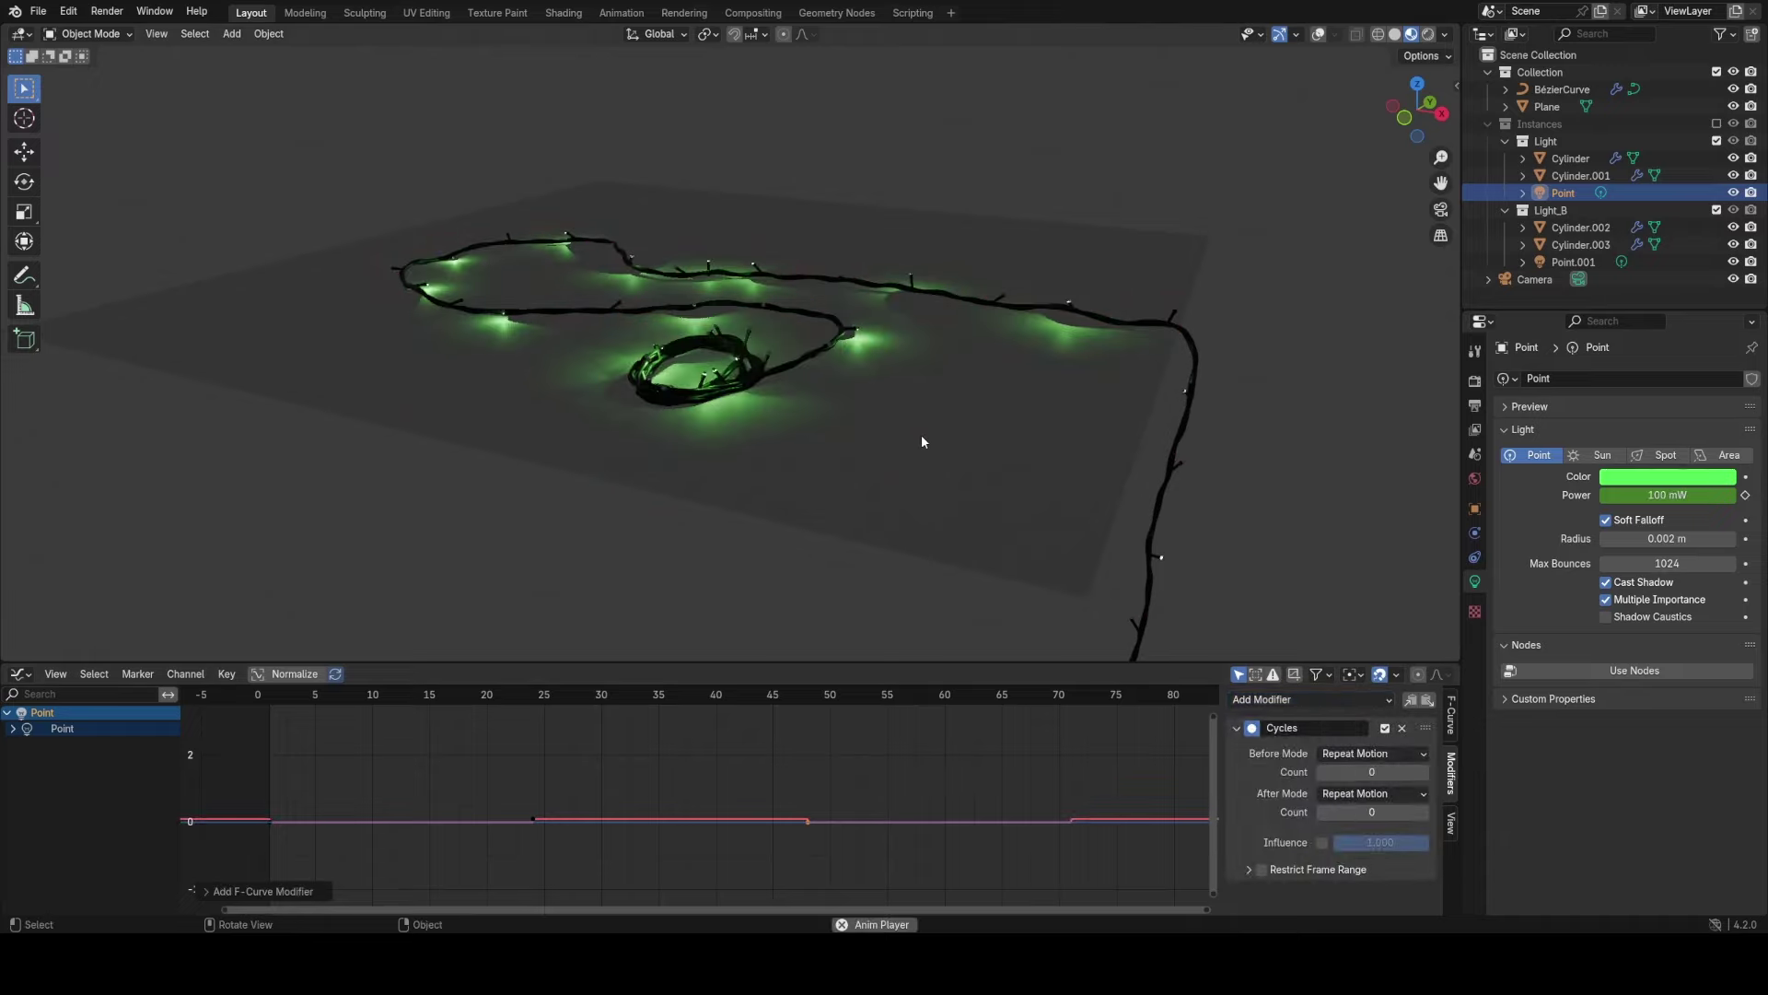